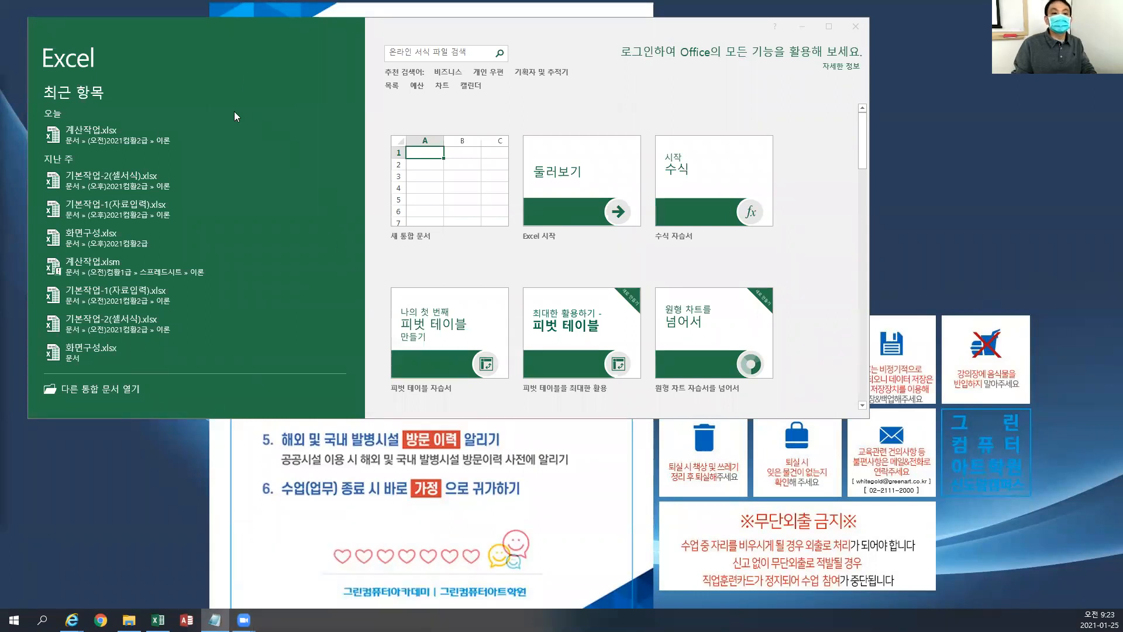
Locate Excel 2016 in the list of installed programs and return to its start screen.
left_click(14, 619)
scroll(127, 342, "down", 2)
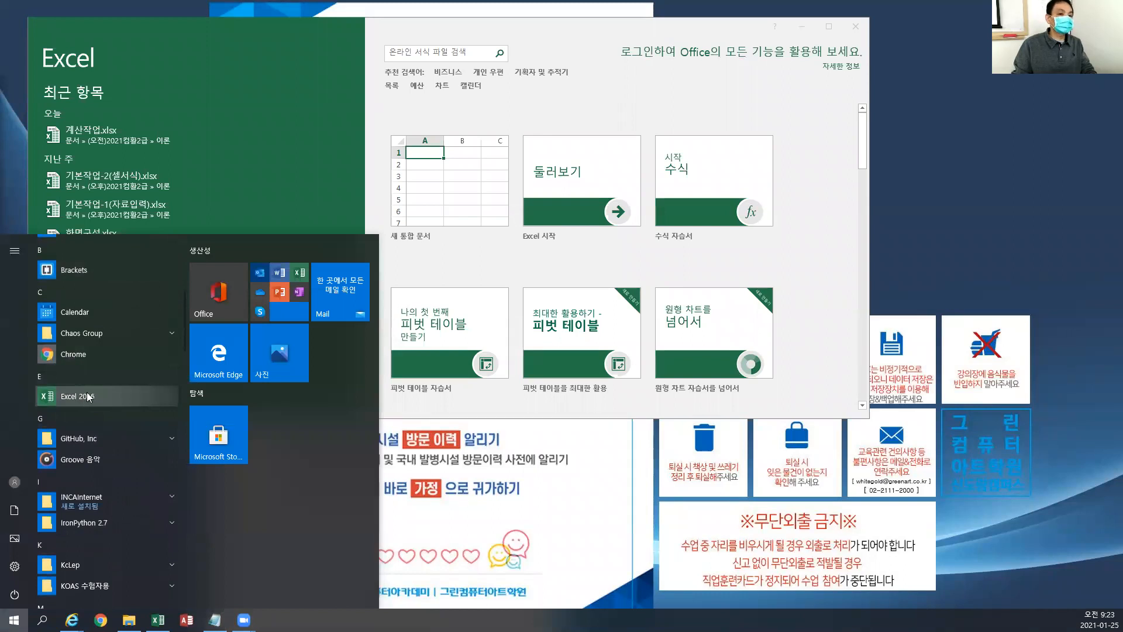
left_click(133, 145)
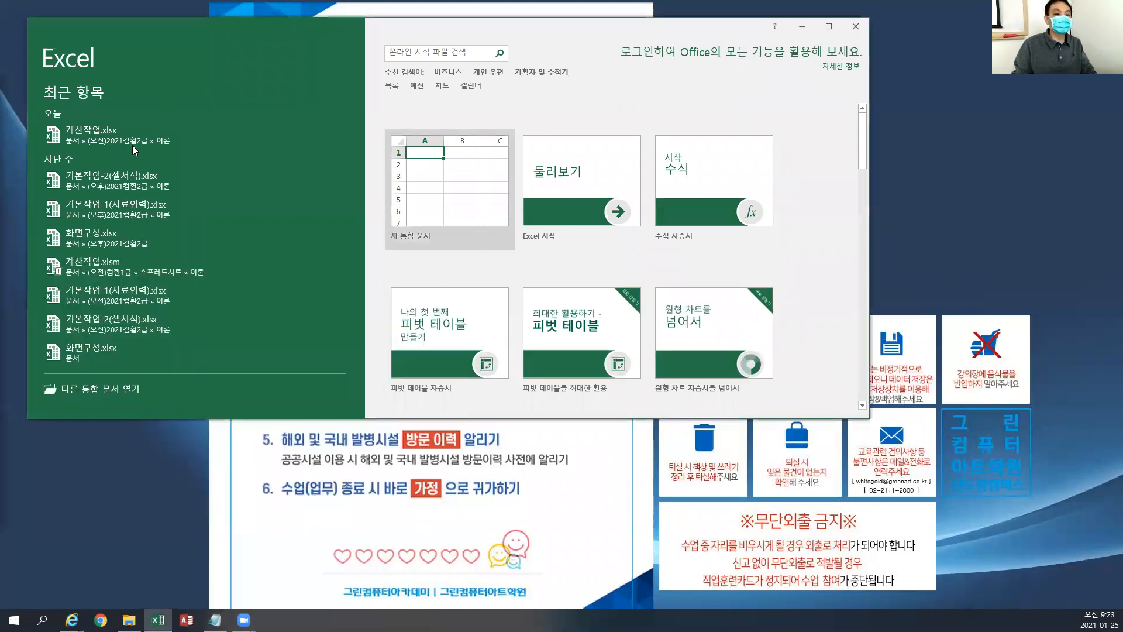
Maximize the window and open the workbook 계산작업.xlsx from the 이론 folder inside (오전)2021컴활2급.
left_click(103, 389)
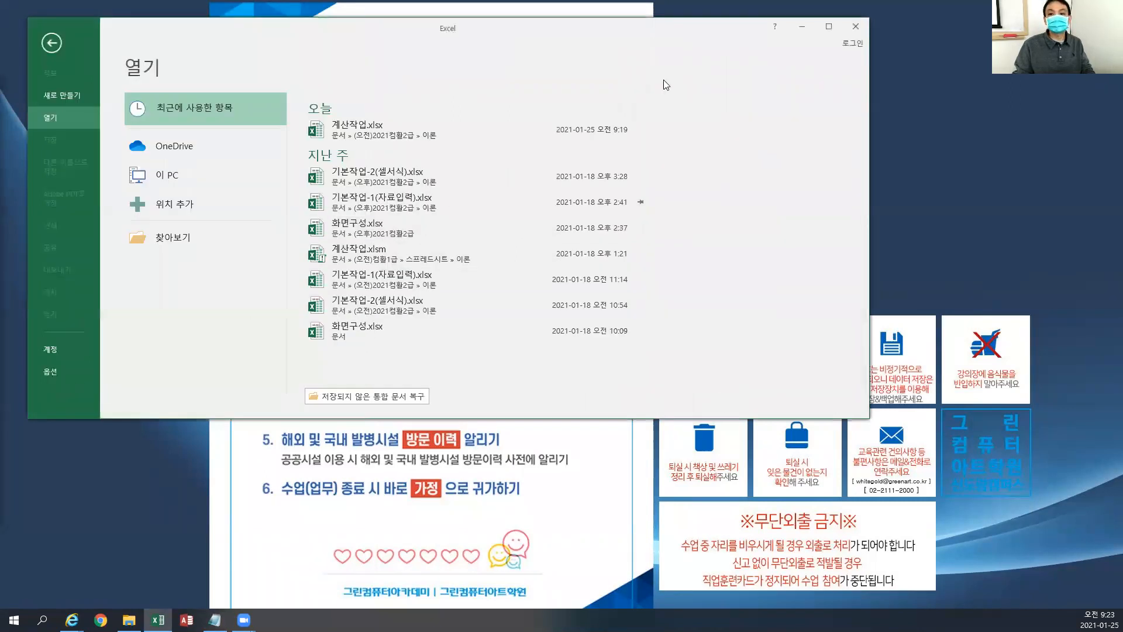
left_click(828, 26)
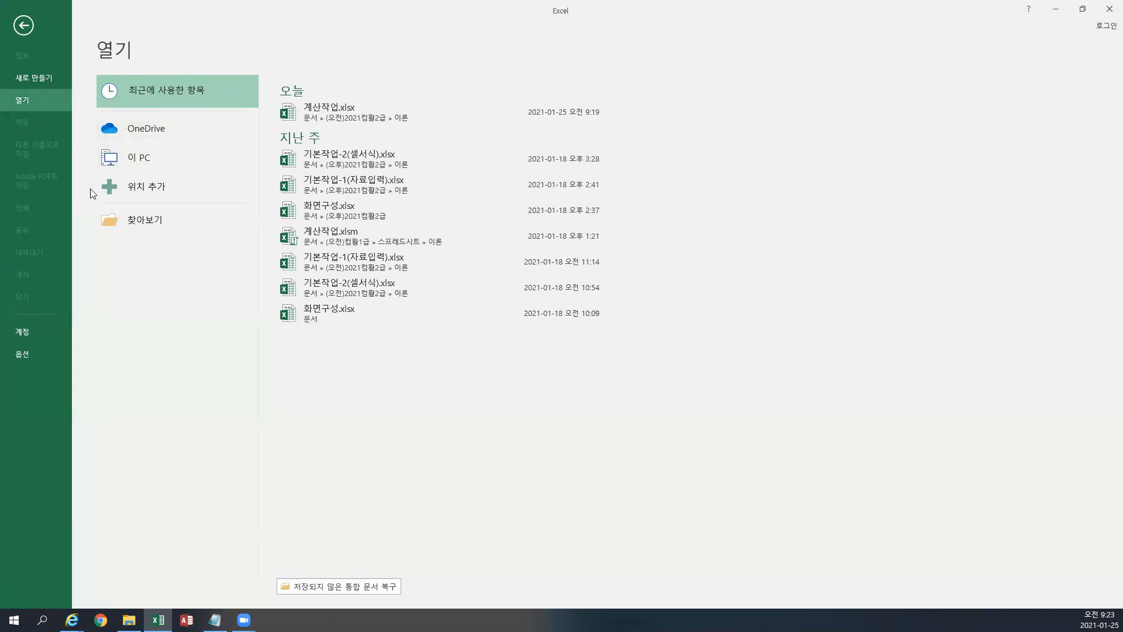
left_click(129, 224)
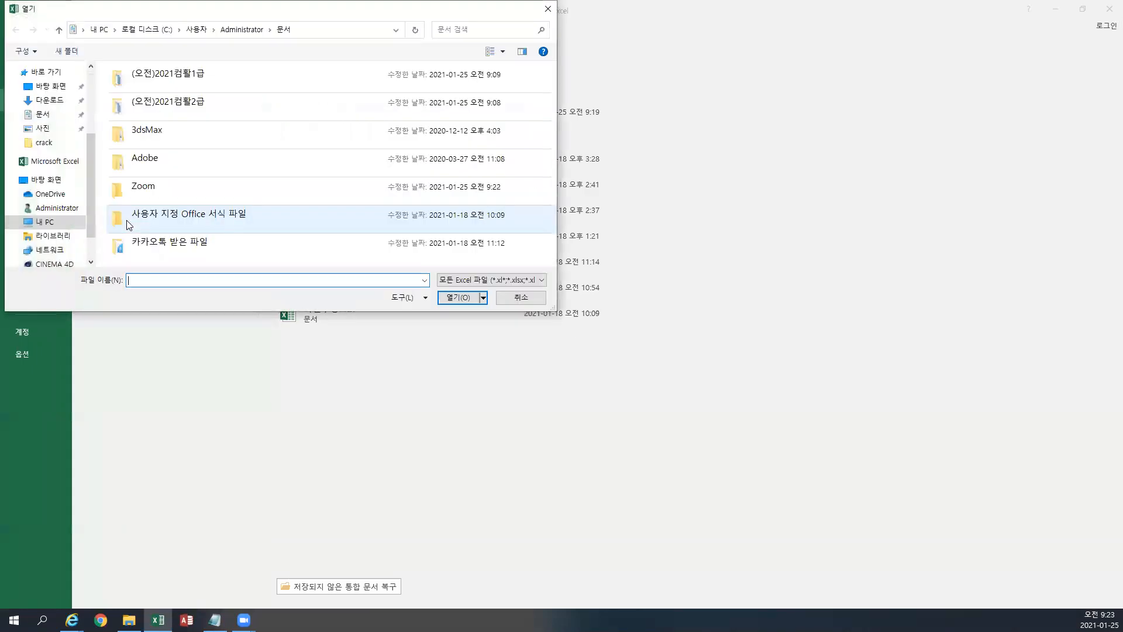
double_click(151, 104)
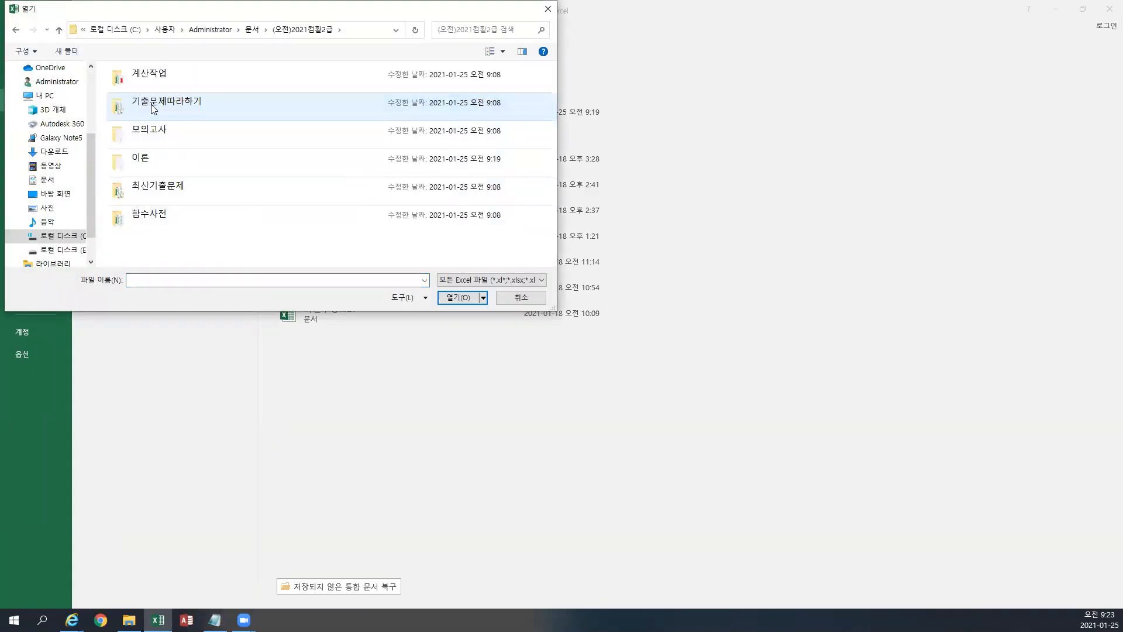
double_click(148, 168)
left_click(154, 88)
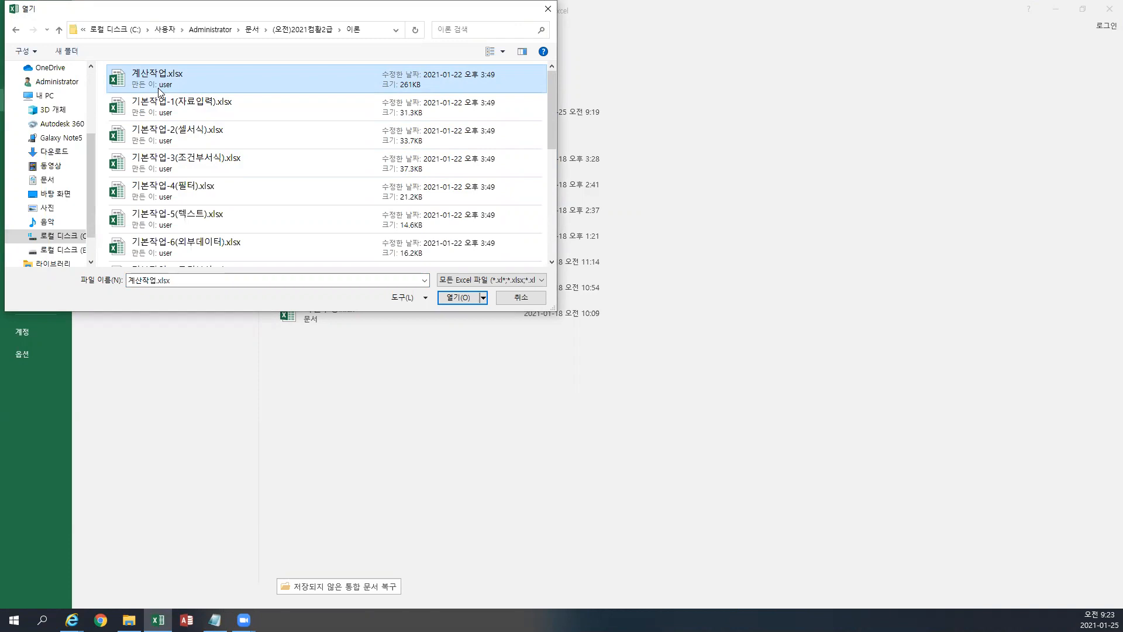
left_click(452, 299)
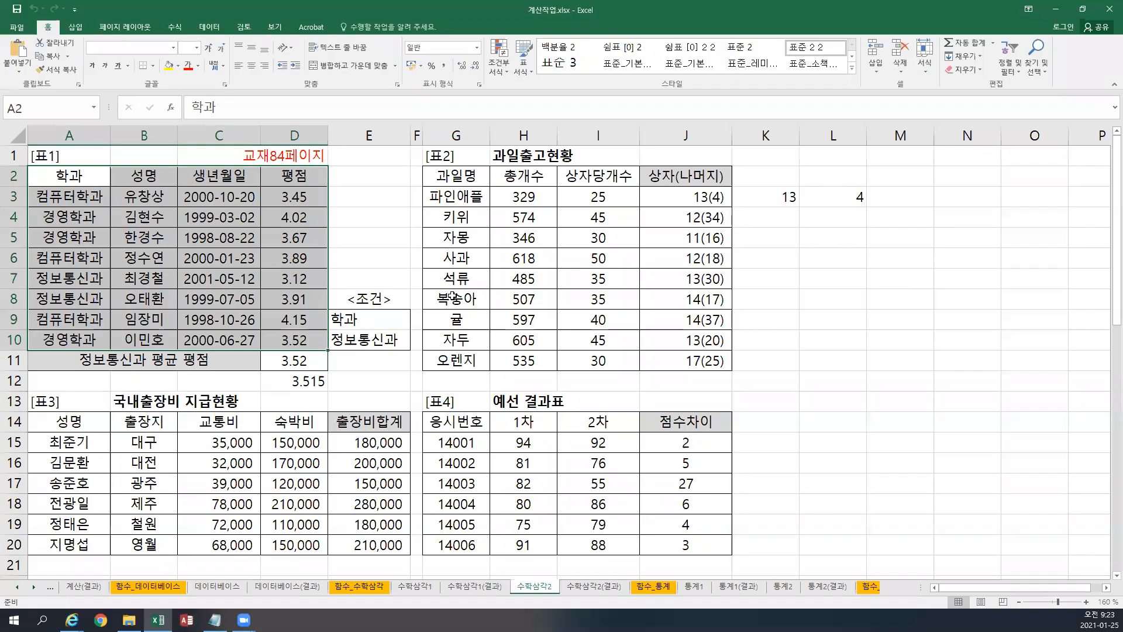
Glance at the 2계산작업.xlsx workbook, return to 계산작업.xlsx and examine the criteria cells E9:E10 on the 수학삼각2 sheet.
left_click(16, 9)
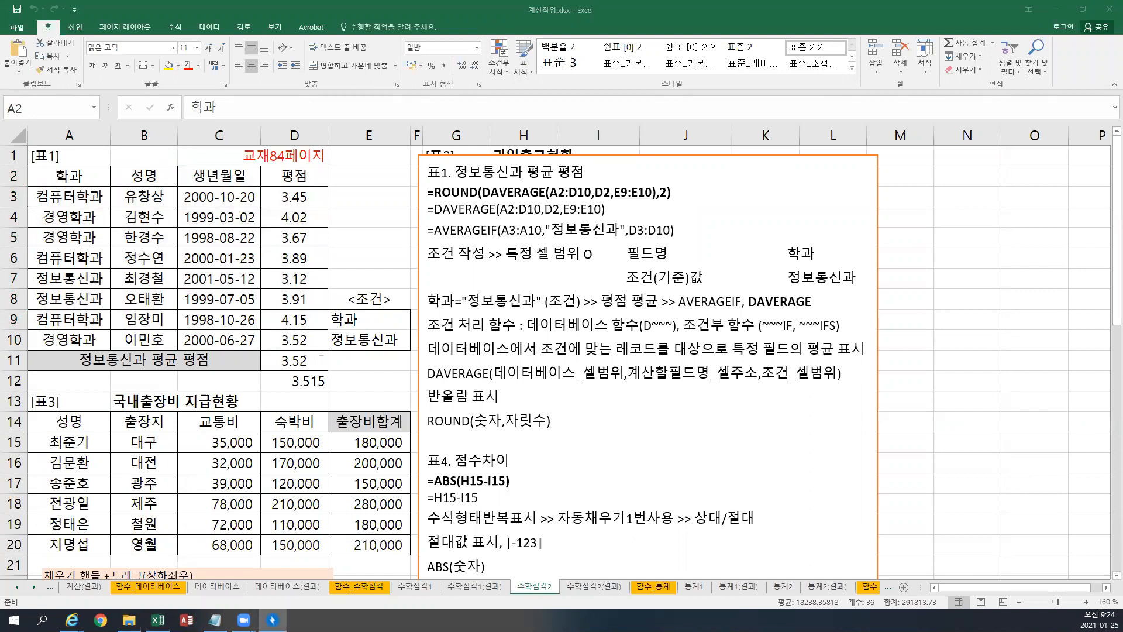
key("ctrl+Tab")
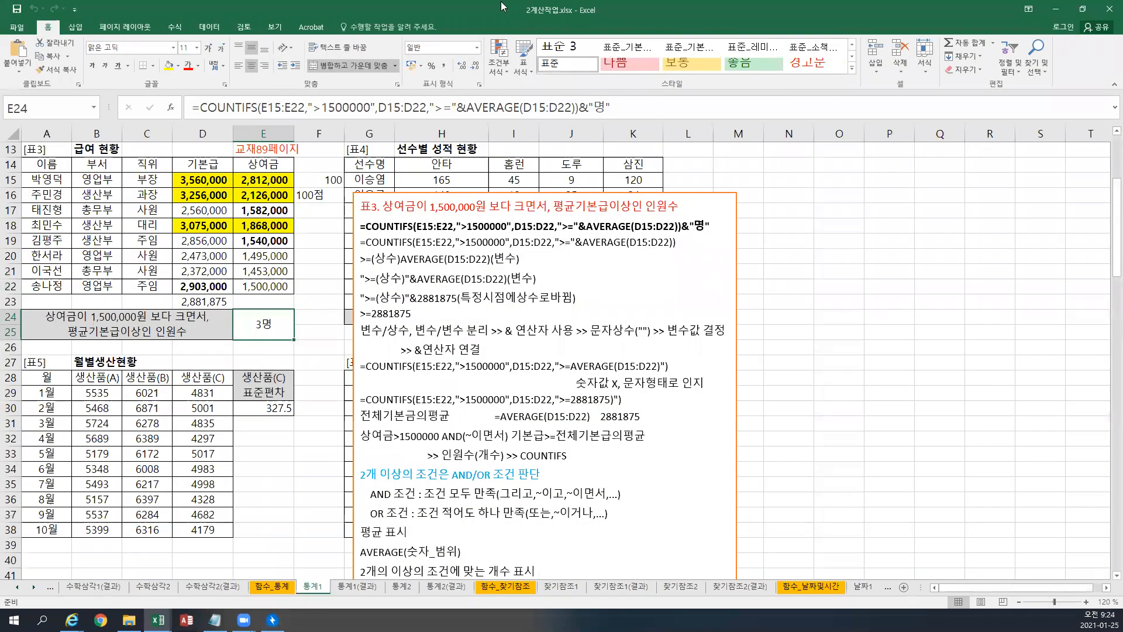
key("ctrl+Tab")
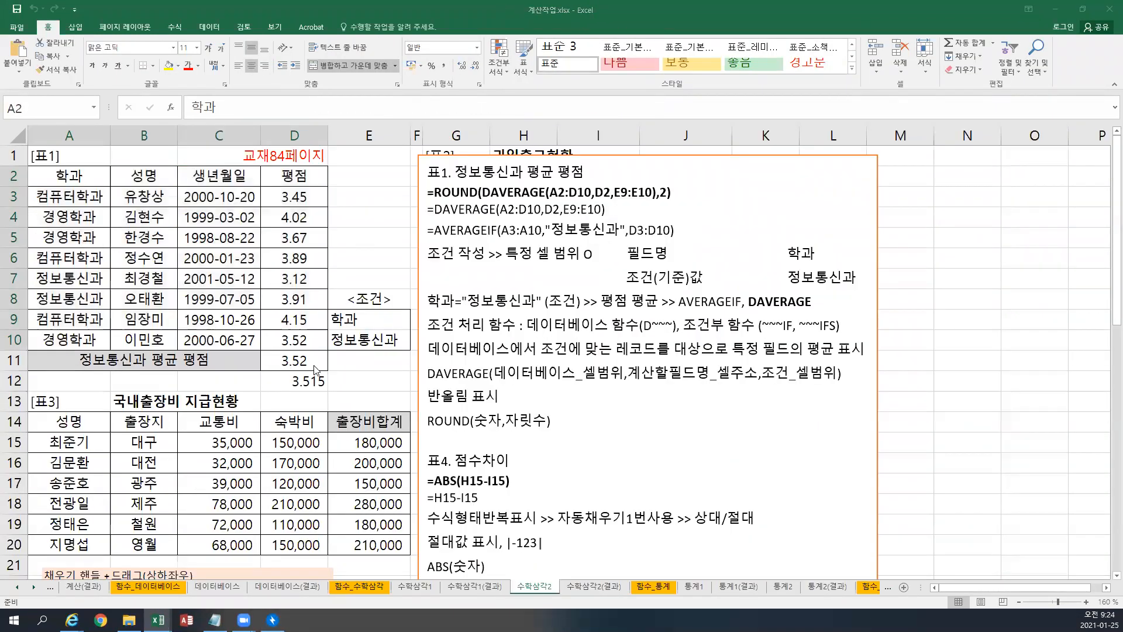
left_click(369, 320)
left_click(373, 343)
left_click(368, 322)
left_click(366, 341)
Go to the 데이터베이스 sheet and paste the textbook page note "교재76페이지" into cell E1.
left_click(1082, 9)
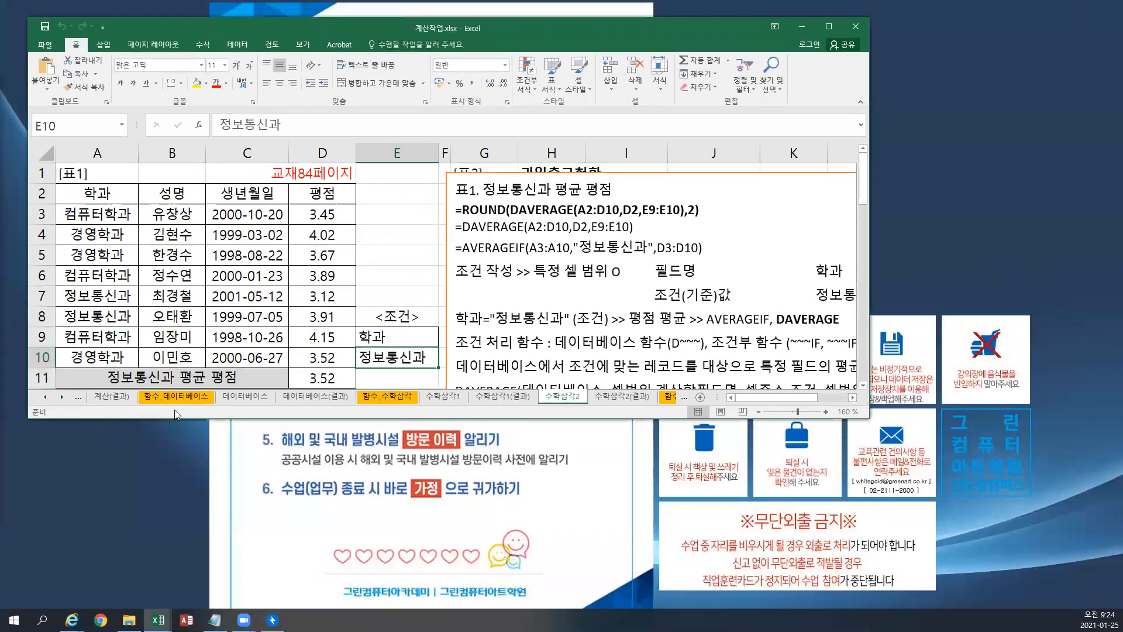
left_click(245, 398)
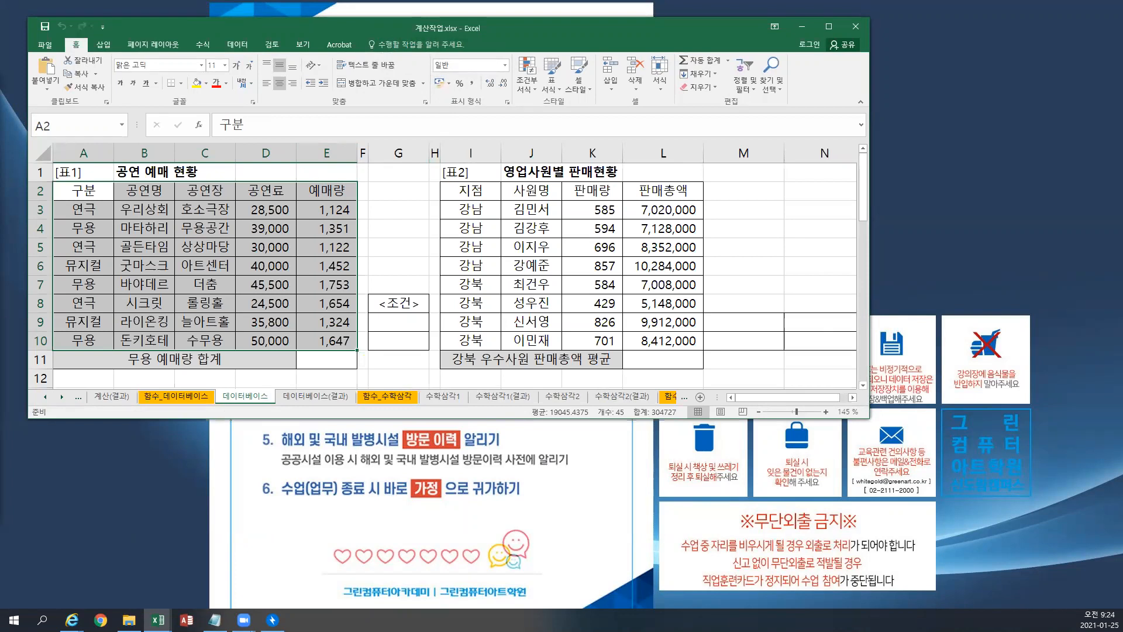
key("alt+Tab")
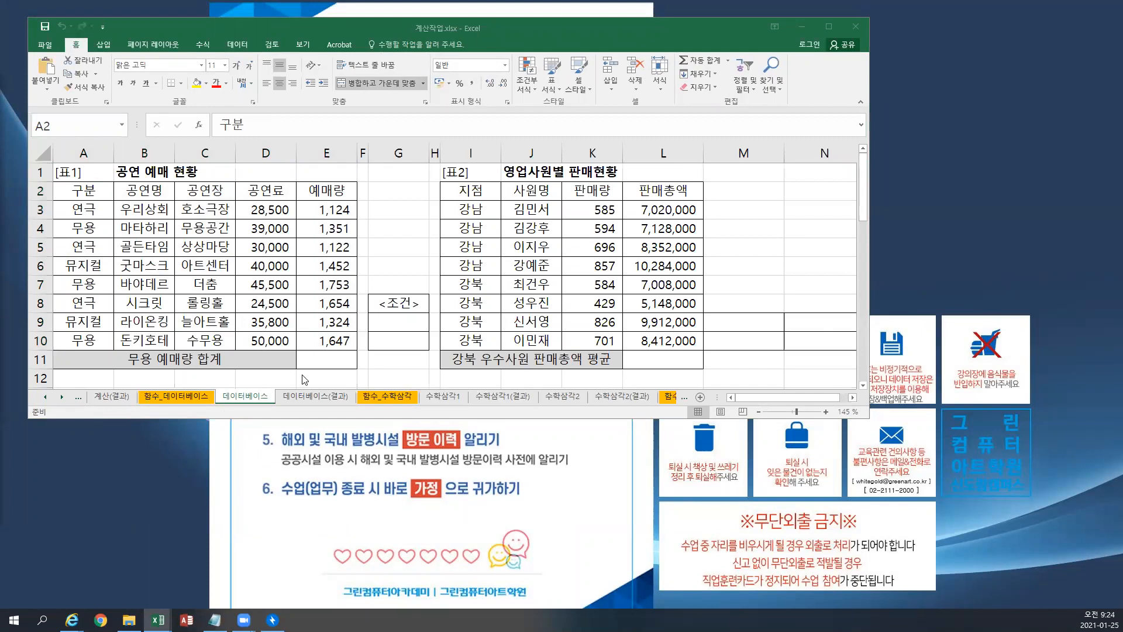
key("alt+Tab")
left_click(320, 173)
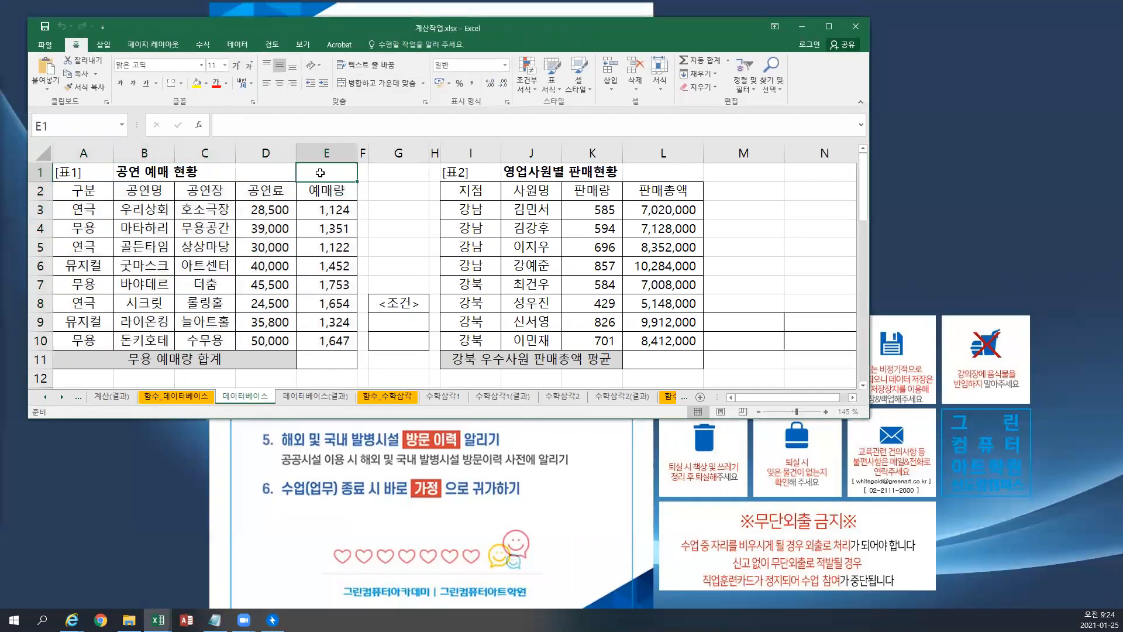
key("alt+Tab")
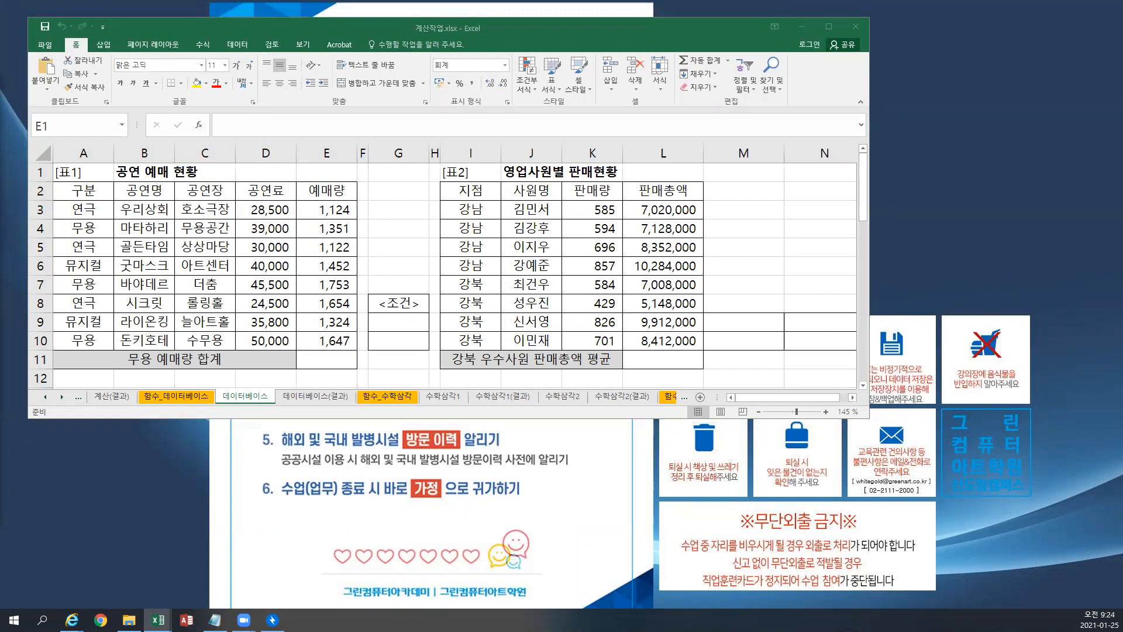
left_click(328, 176)
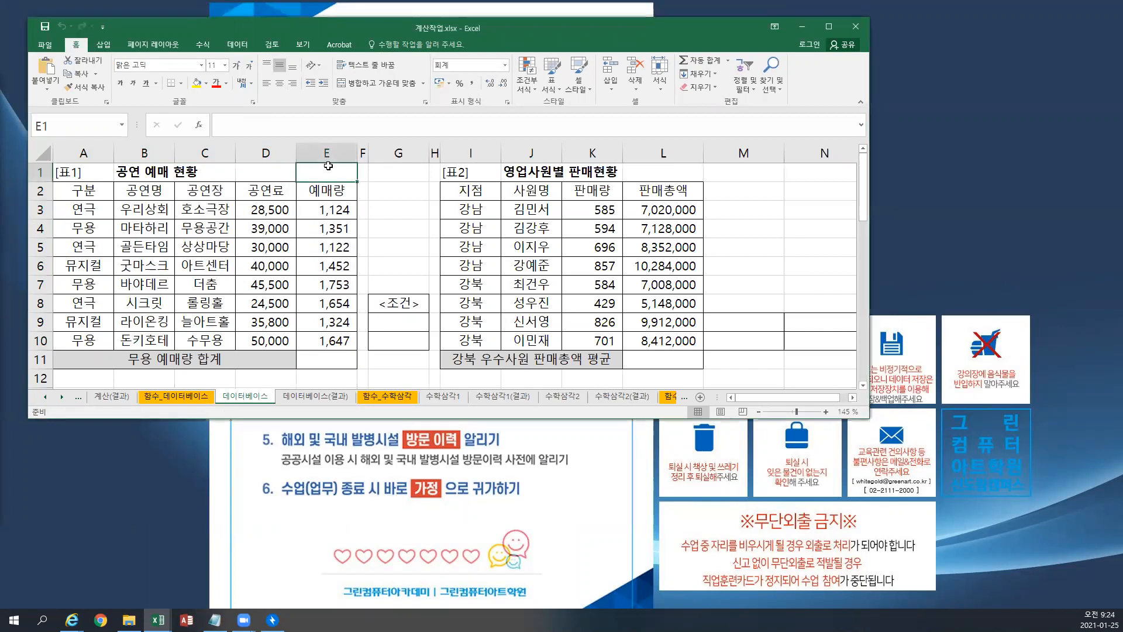
key("alt+Tab")
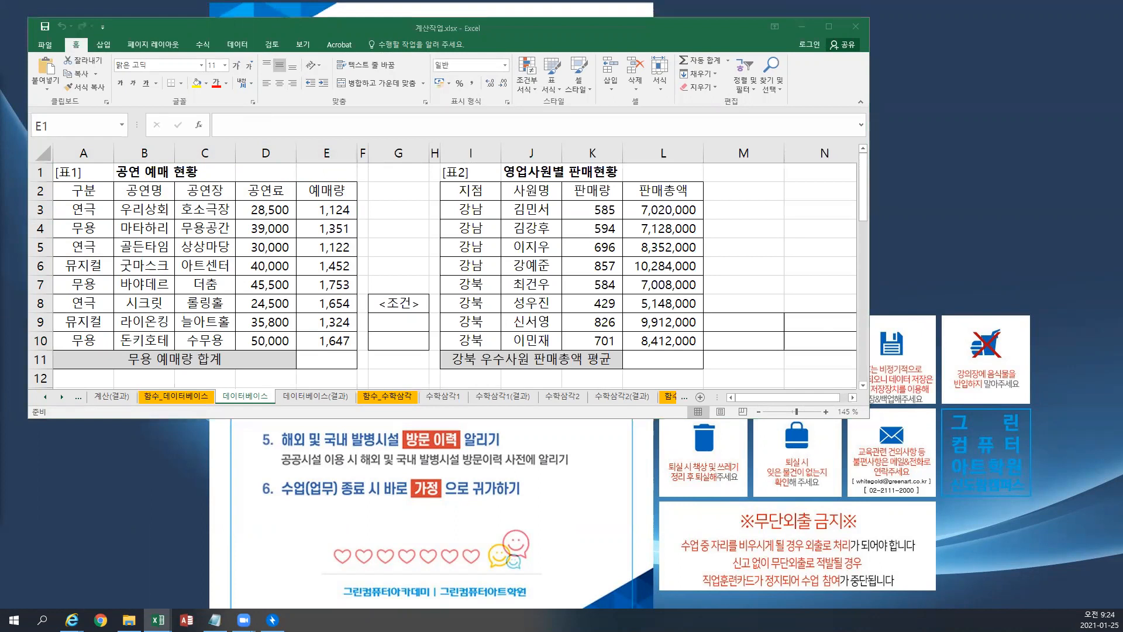
left_click(319, 172)
key("ctrl+v")
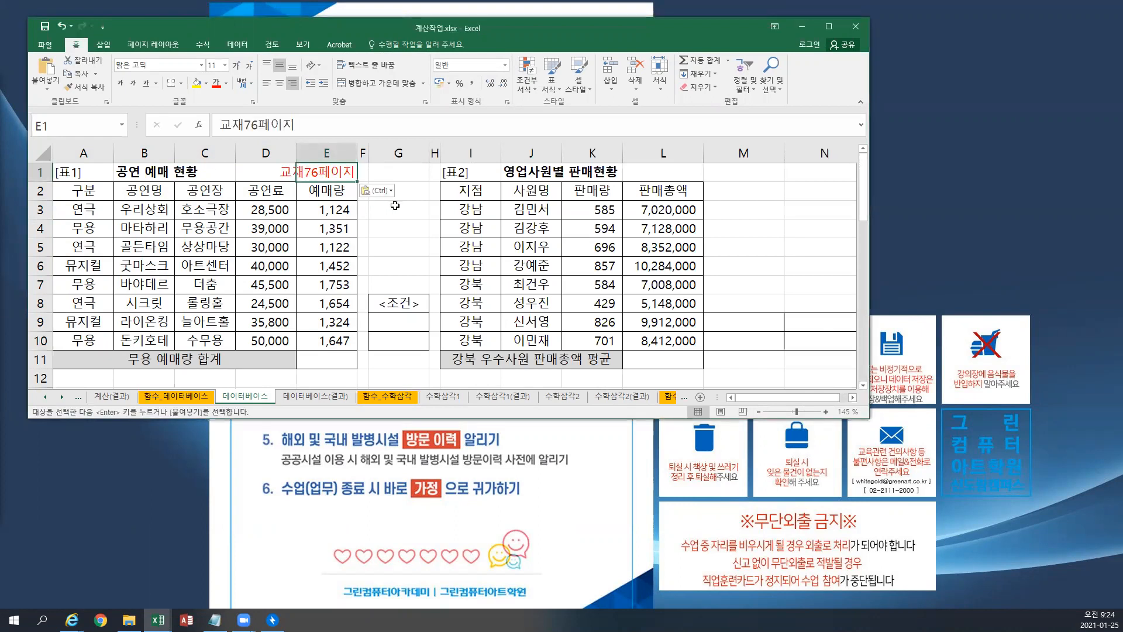
left_click(396, 206)
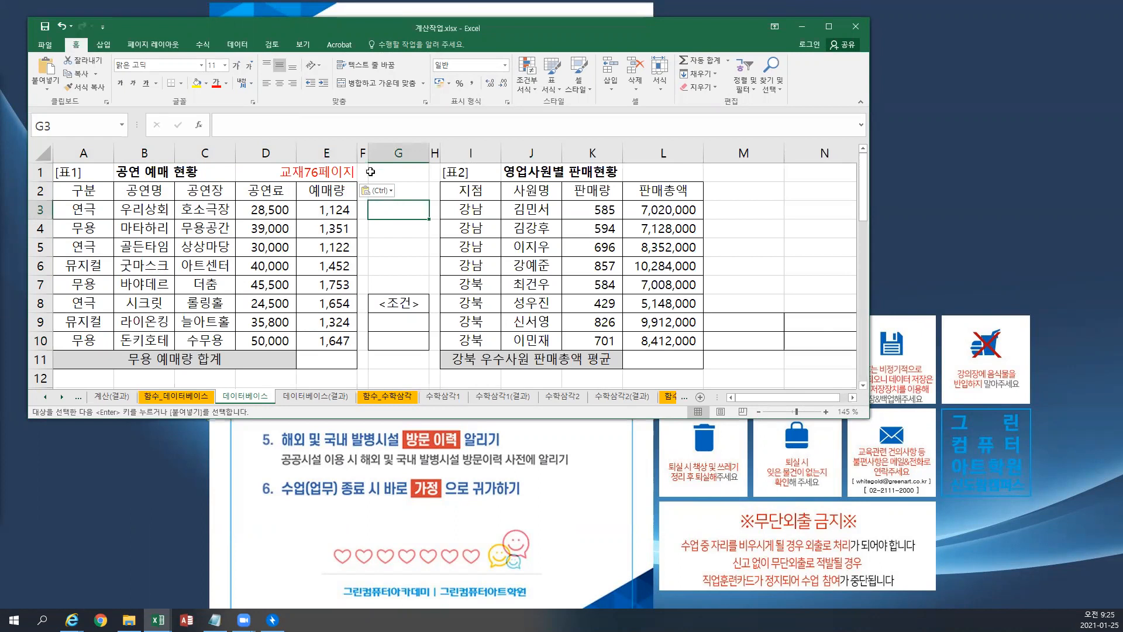
Maximize the workbook window and look over the tables on the 데이터베이스 sheet.
left_click(828, 30)
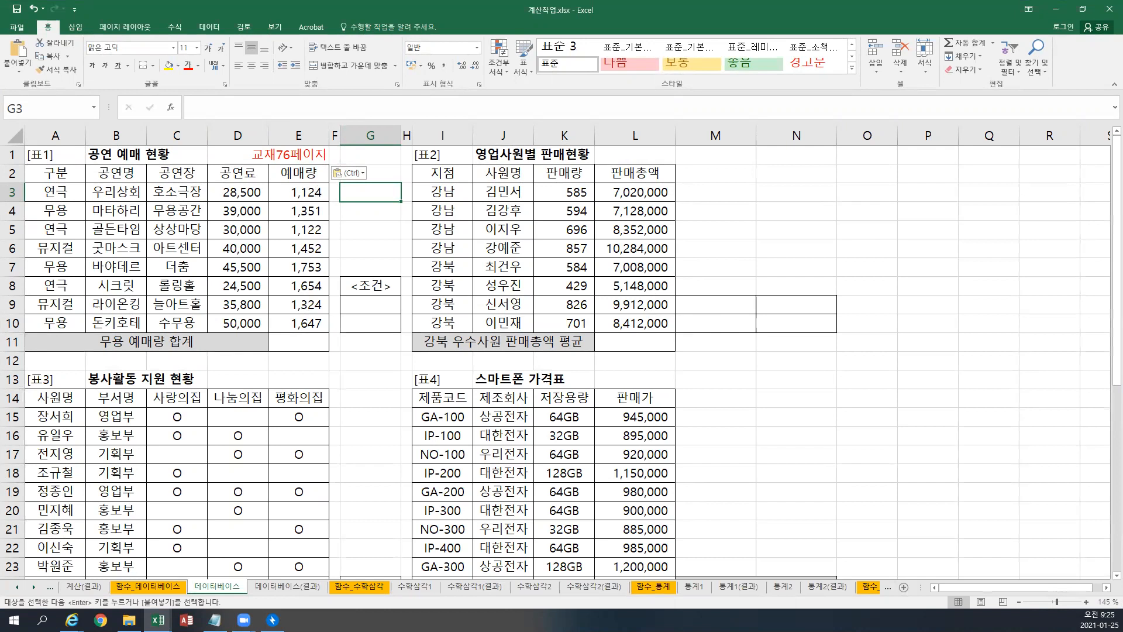
scroll(562, 363, "down", 4)
scroll(562, 363, "up", 4)
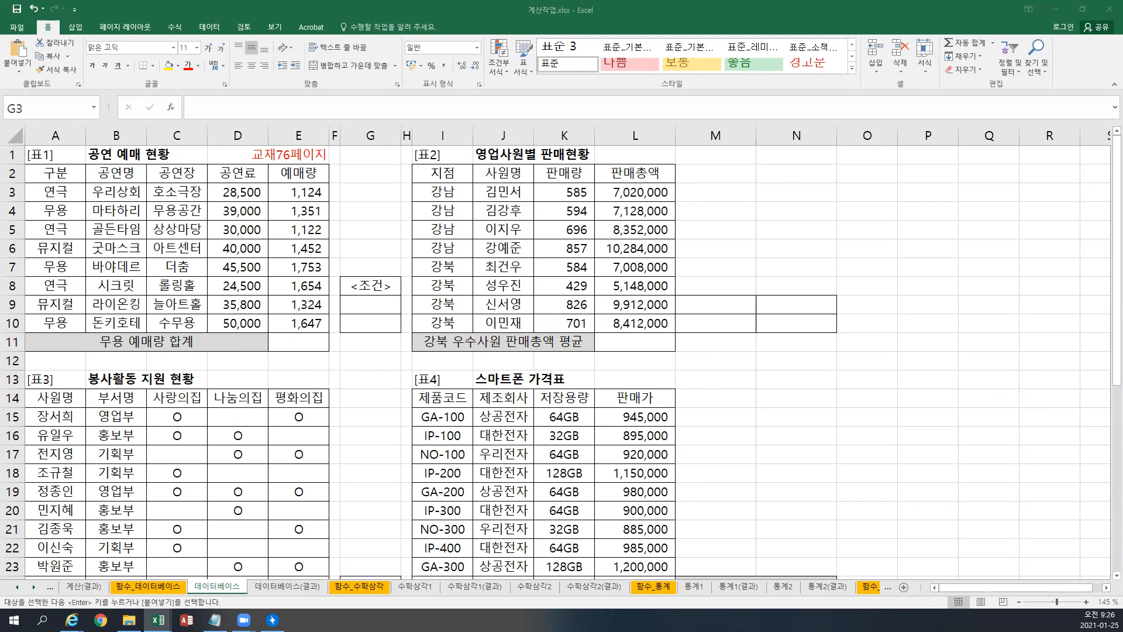
key("Escape")
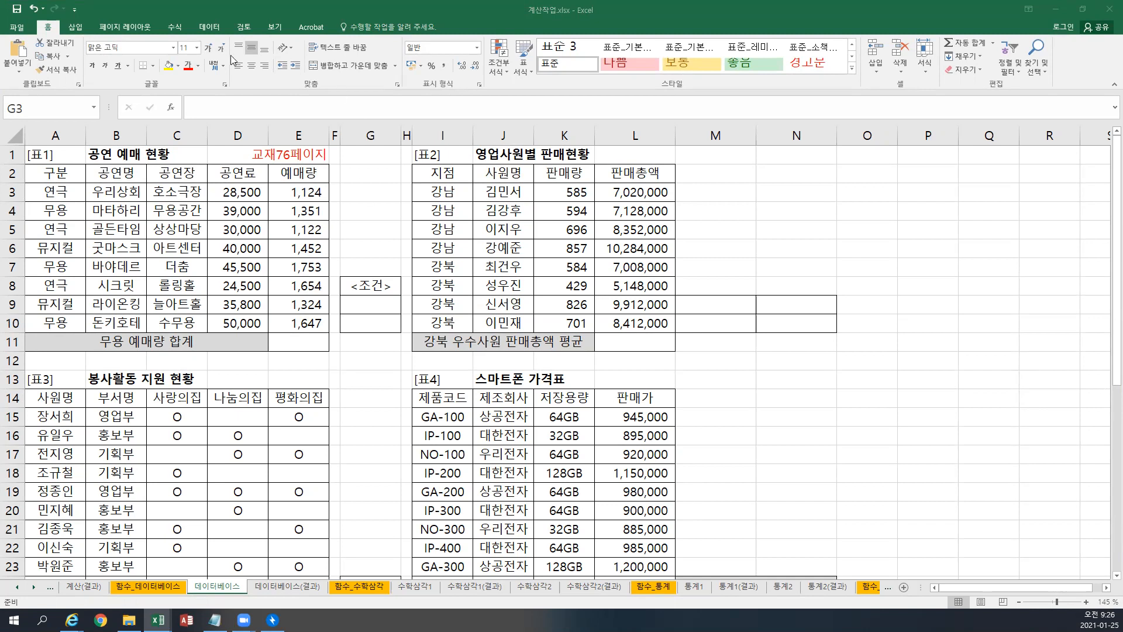
Insert a text box with the DSUM notes for 표1 (무용 예매량 합계) beside 표2 and give it an orange outline style.
left_click(76, 28)
left_click(755, 52)
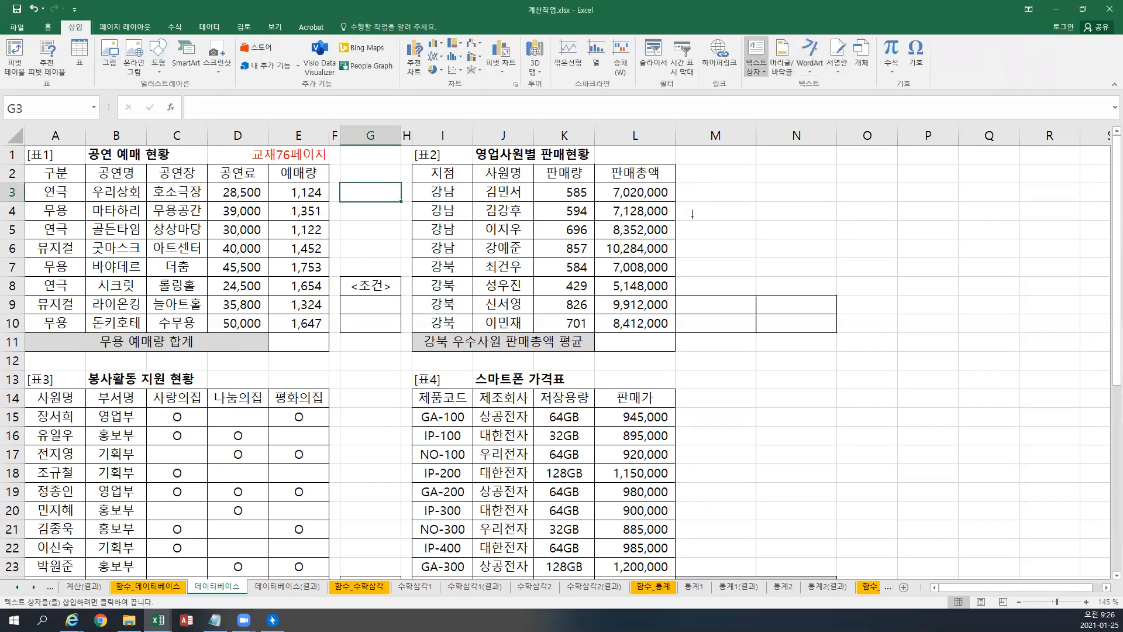
left_click(686, 250)
type("표1. 무용 예매량 합계 =DSUM(A2:E10,E2,G9:G10)&\"매\" =DSUM(A2:E10,E2,G9:G10) 조건 작성 >> 특정 셀범위 >> 필드명 구분 기준(조건)값 무용 구분=\"무용\" (조건) >> 예매량의 합계 >> SUMIF, DSUM 데이터베이스에서 조건에 맞는 레코드를 대상으로 특정 필드의 합계 표시 DSUM(데이터베이스,계산할필드명,조건) 데이터베이스에서 조건에 맞는 레코드를 대상으로 특정 필드의 숫자 개수 표시 DCOUNT(데이터베이스,계산할필드명,조건) 데이터베이스에서 조건에 맞는 레코드를 대상으로 특정 필드의 평균 표시 DAVERAGE(데이터베이스,계산할필드명,조건) 데이터 연결 & 연산자")
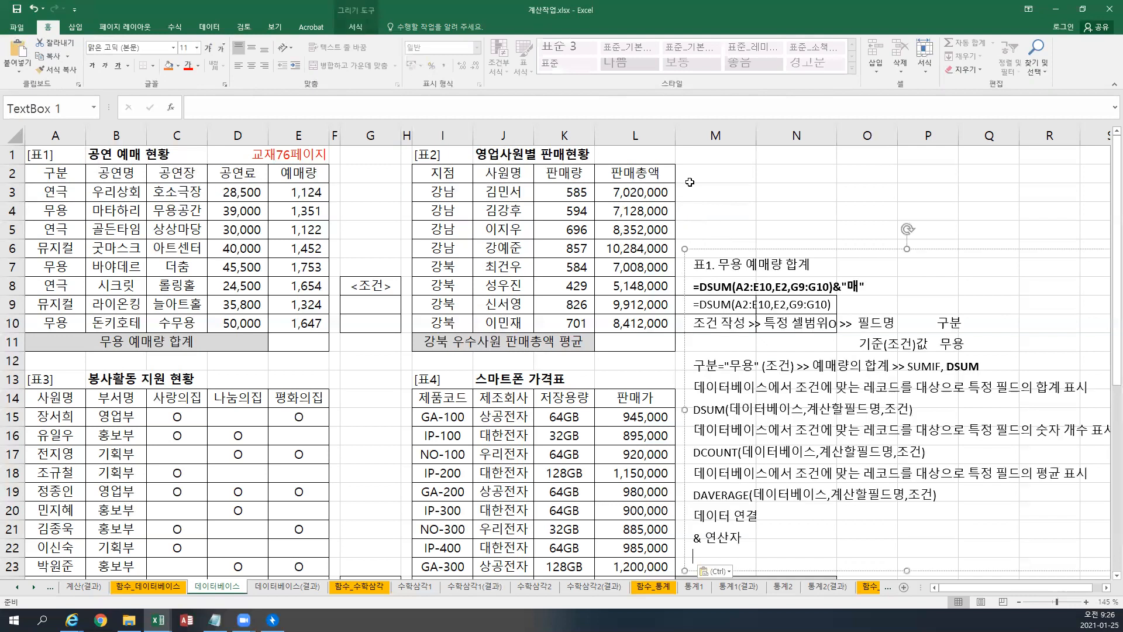
left_click(356, 26)
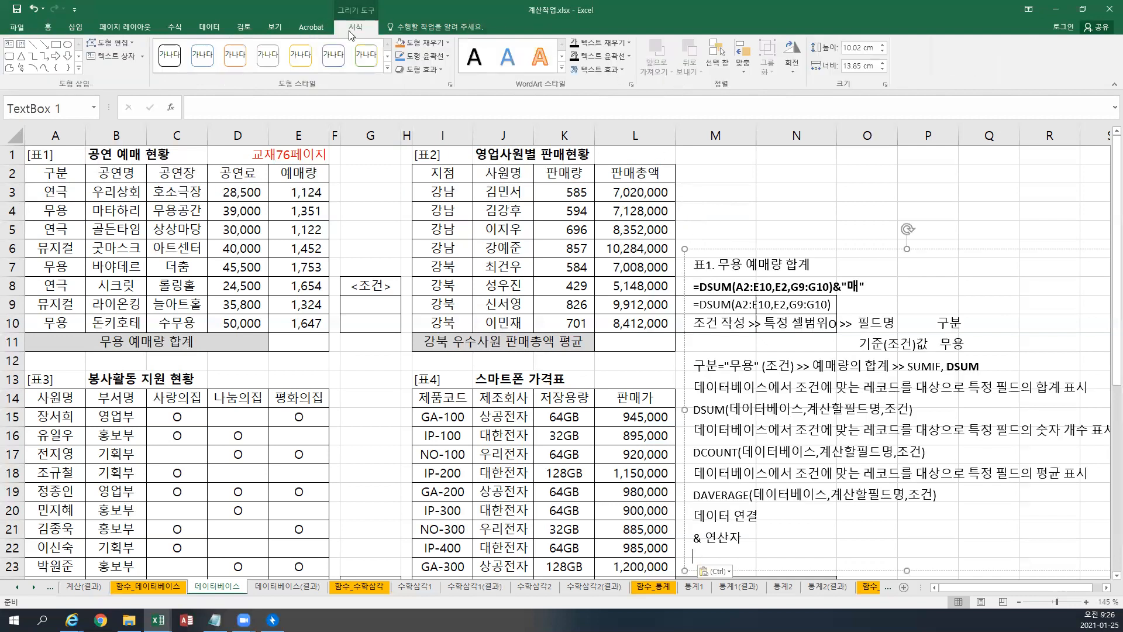
left_click(235, 58)
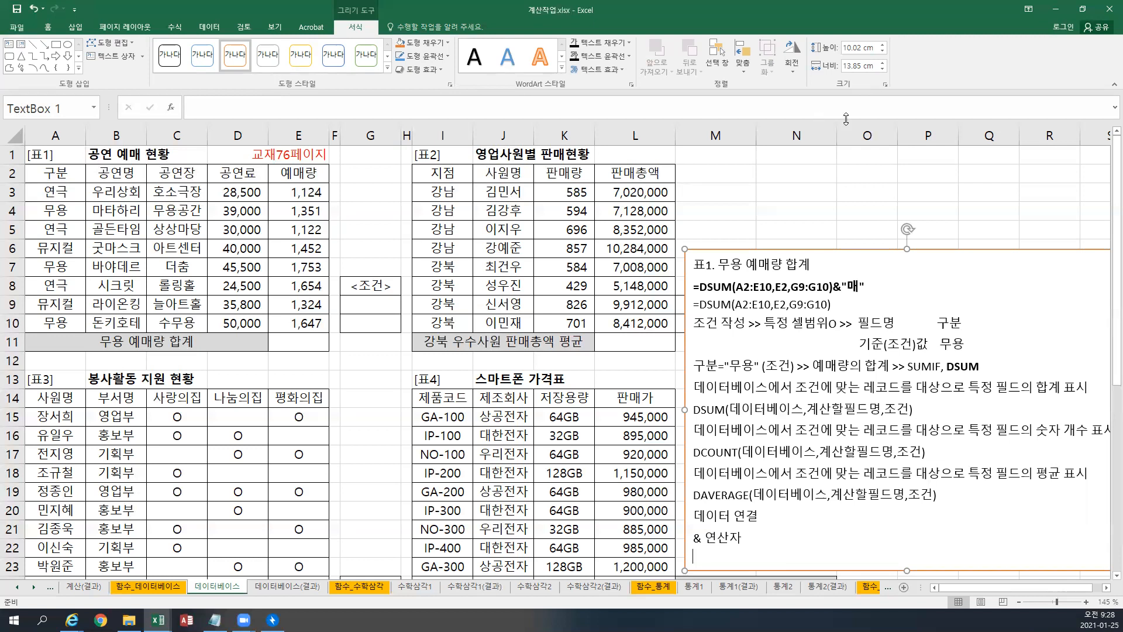
key("alt+Tab")
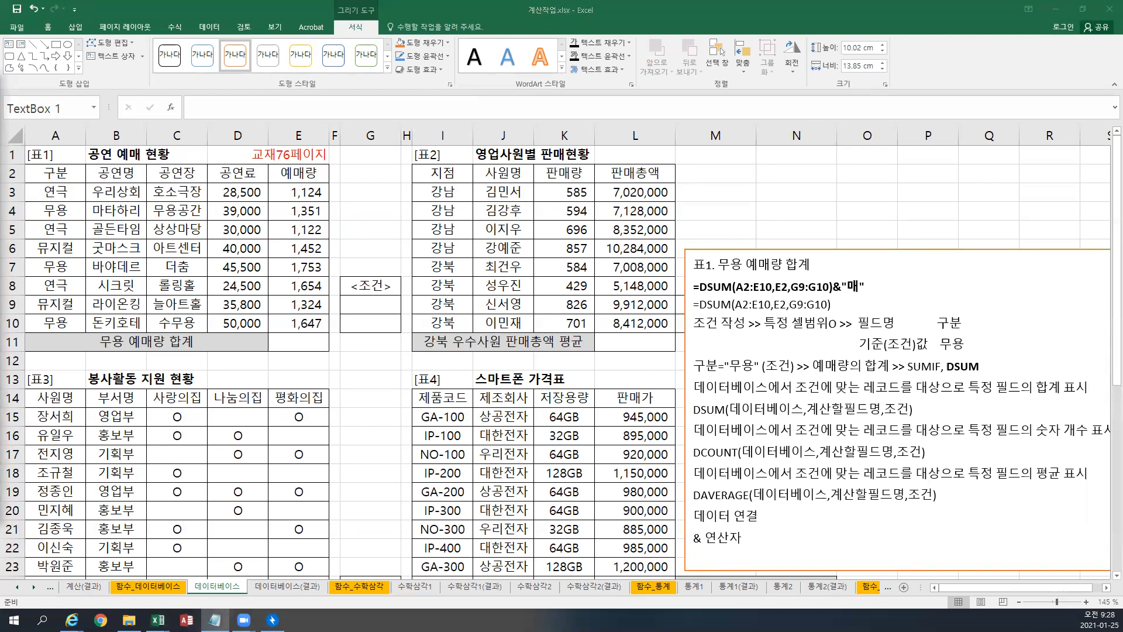
key("alt+Tab")
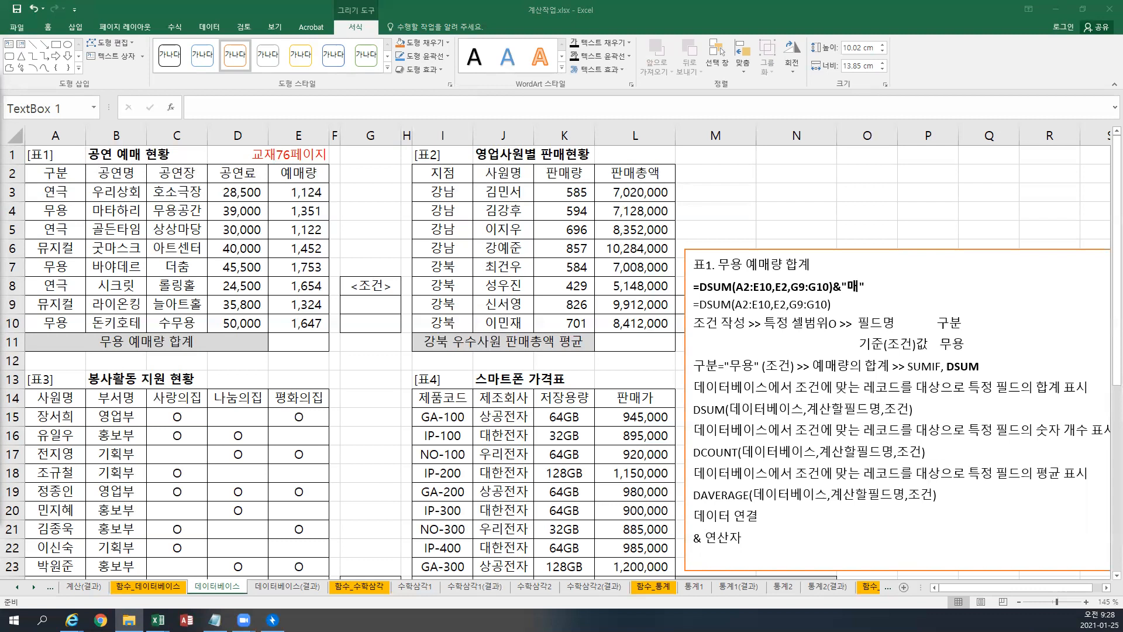
key("alt+Tab")
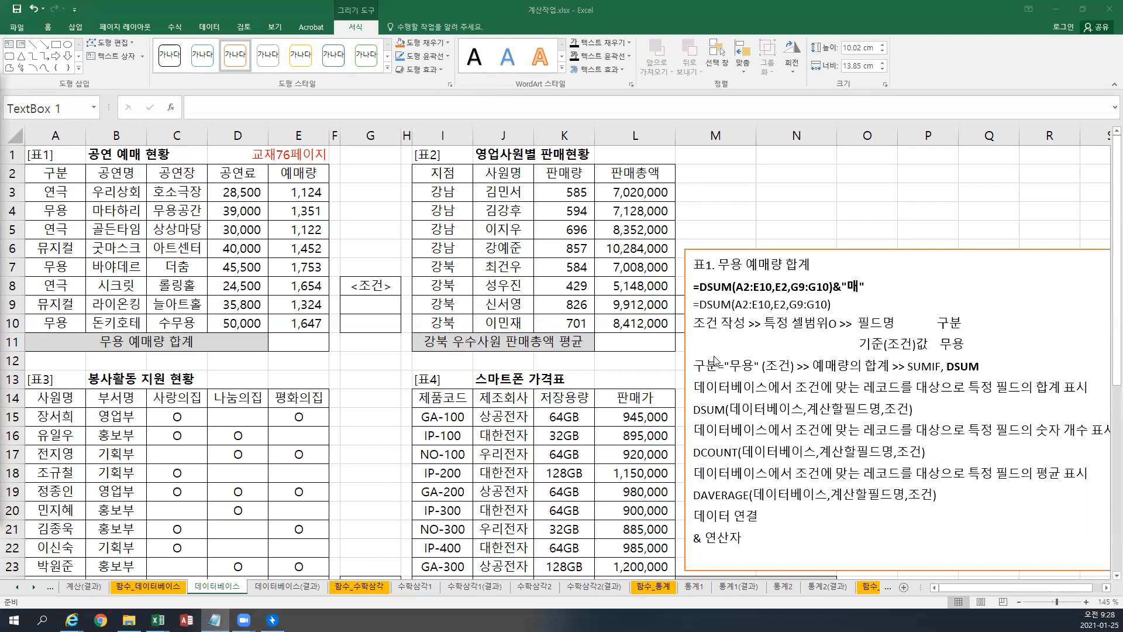
Move the notes text box over 표2 next to the criteria column and zoom the sheet to 160%.
left_click(754, 255)
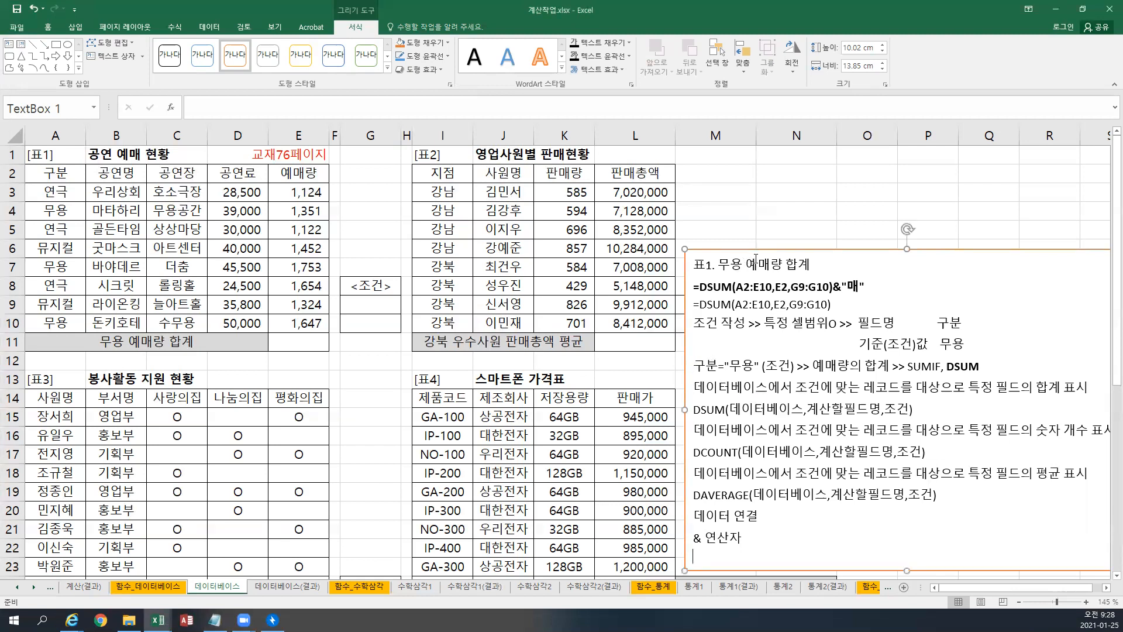
left_click_drag(755, 250, 493, 184)
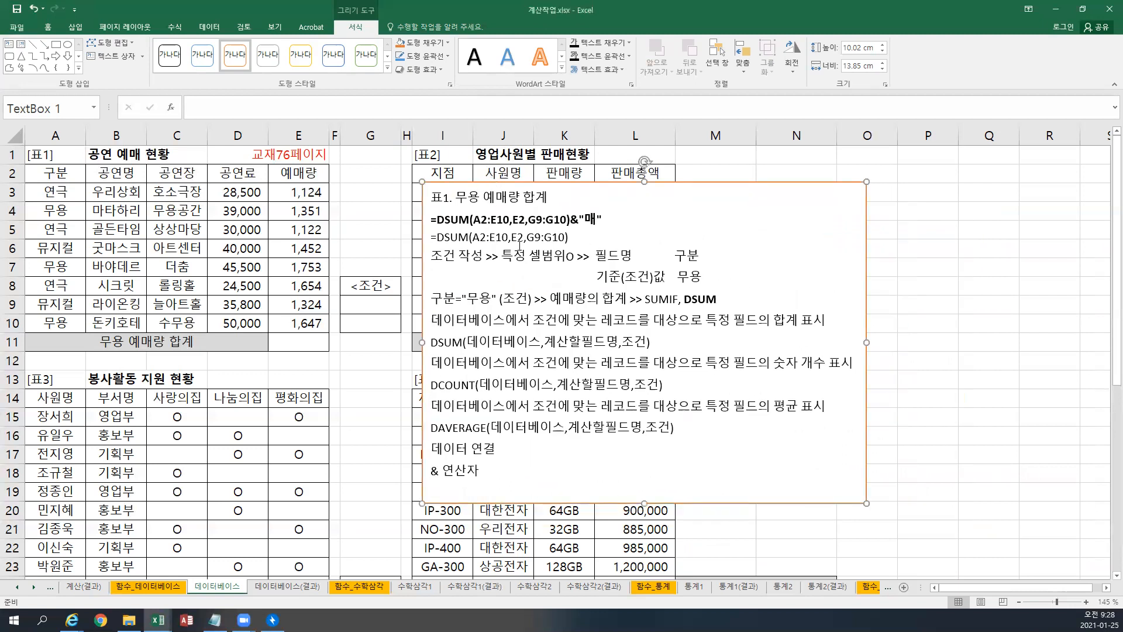
scroll(520, 246, "up", 1, "ctrl")
scroll(518, 245, "up", 1)
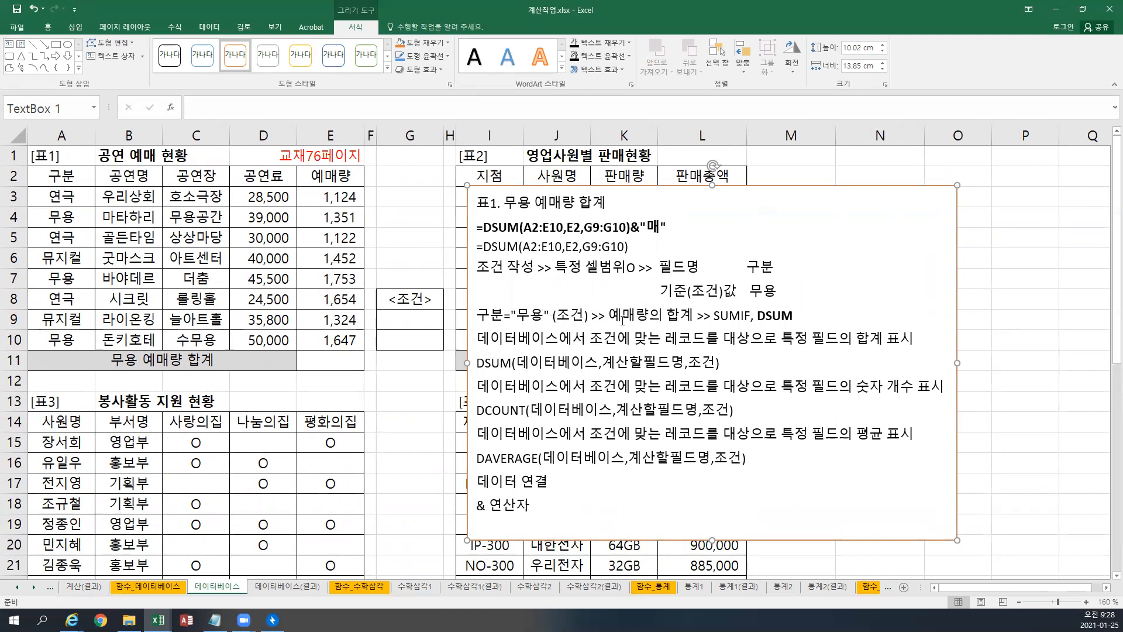
Review the DSUM, DCOUNT and DAVERAGE descriptions and syntax lines in the notes text box.
left_click_drag(696, 316, 796, 318)
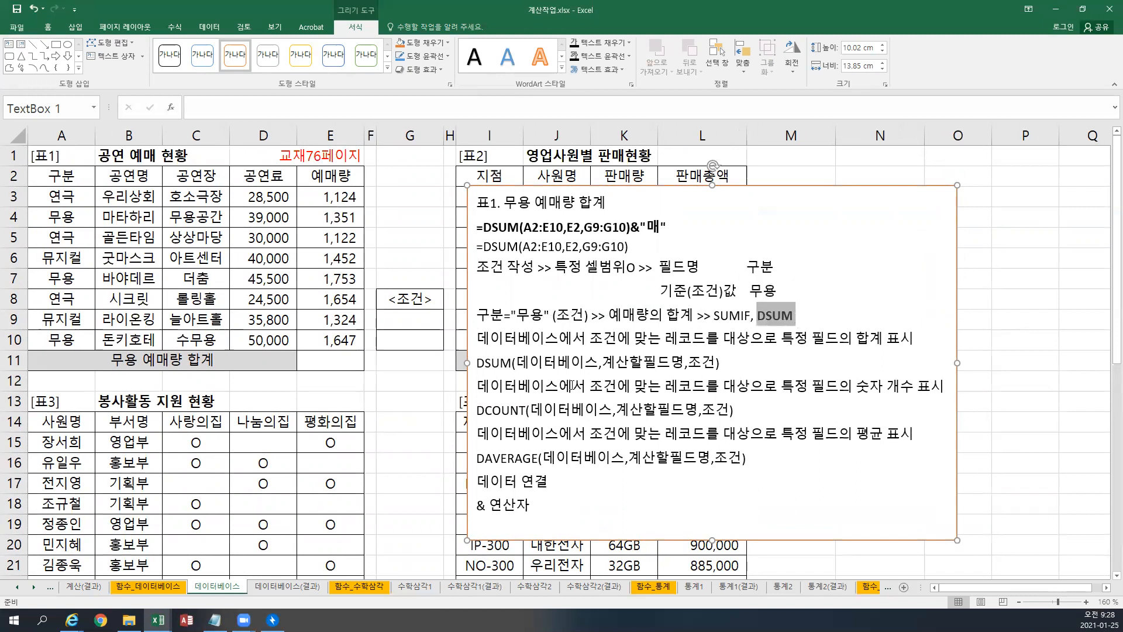
left_click_drag(477, 338, 705, 342)
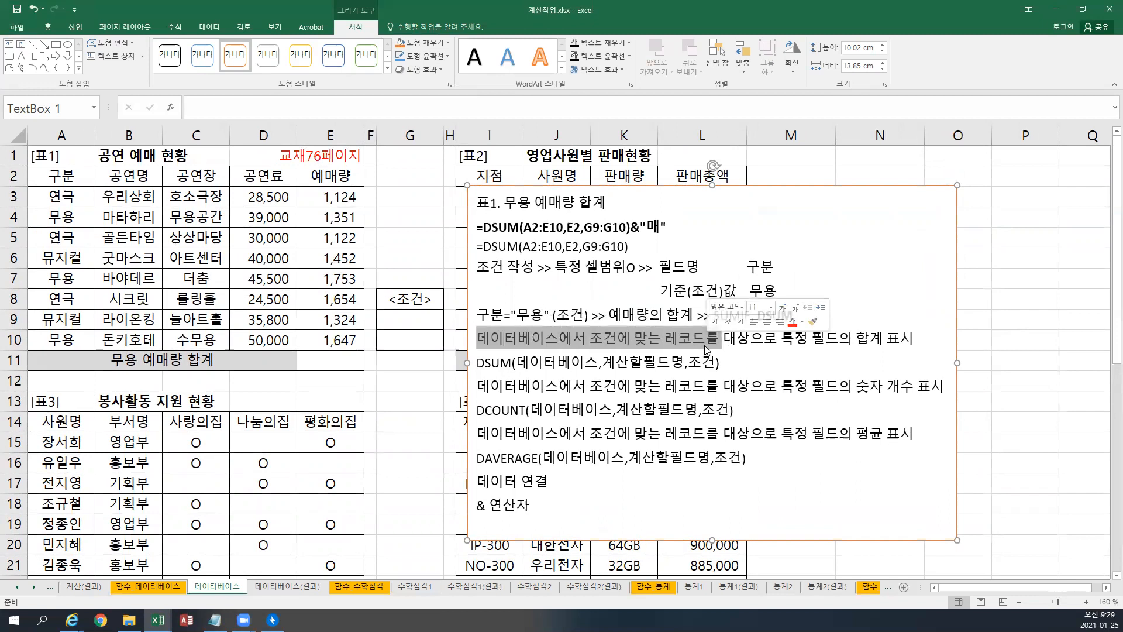
left_click(705, 344)
left_click_drag(476, 362, 515, 363)
left_click_drag(478, 410, 525, 412)
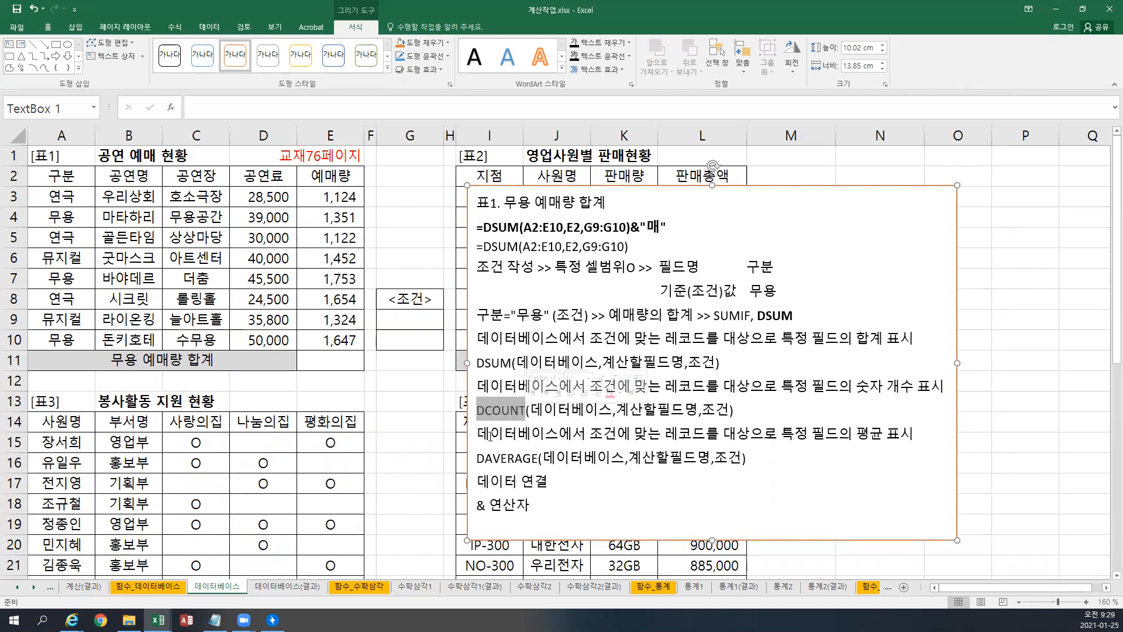
left_click_drag(477, 458, 534, 451)
left_click(535, 448)
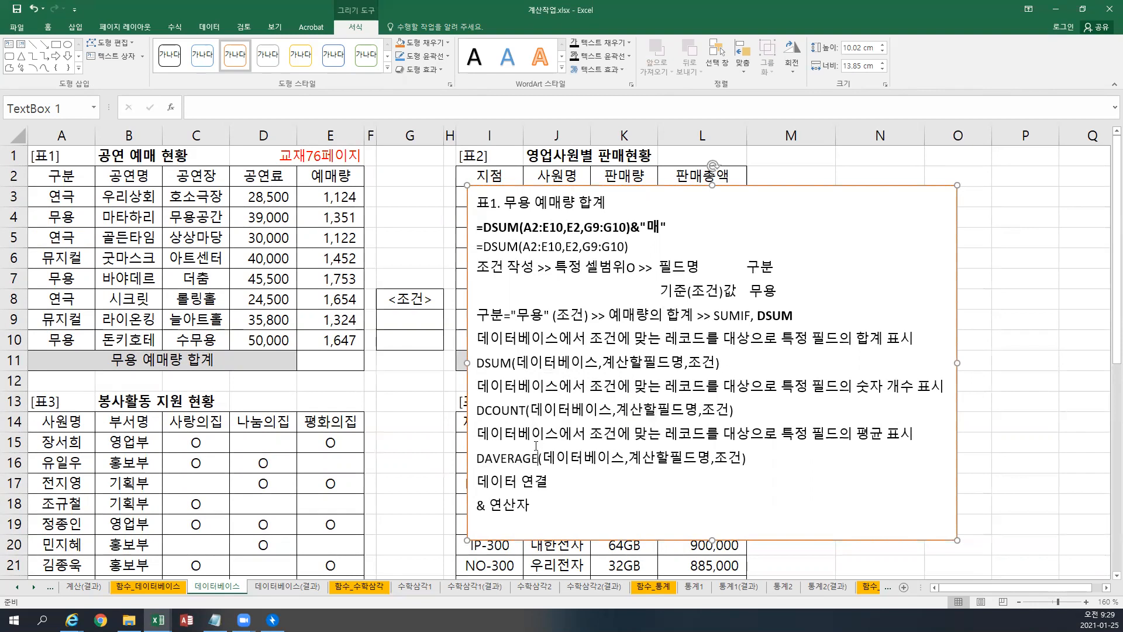
Copy the field name 구분 from A2 of 표1 into criteria cell G9 under <조건>.
left_click(411, 319)
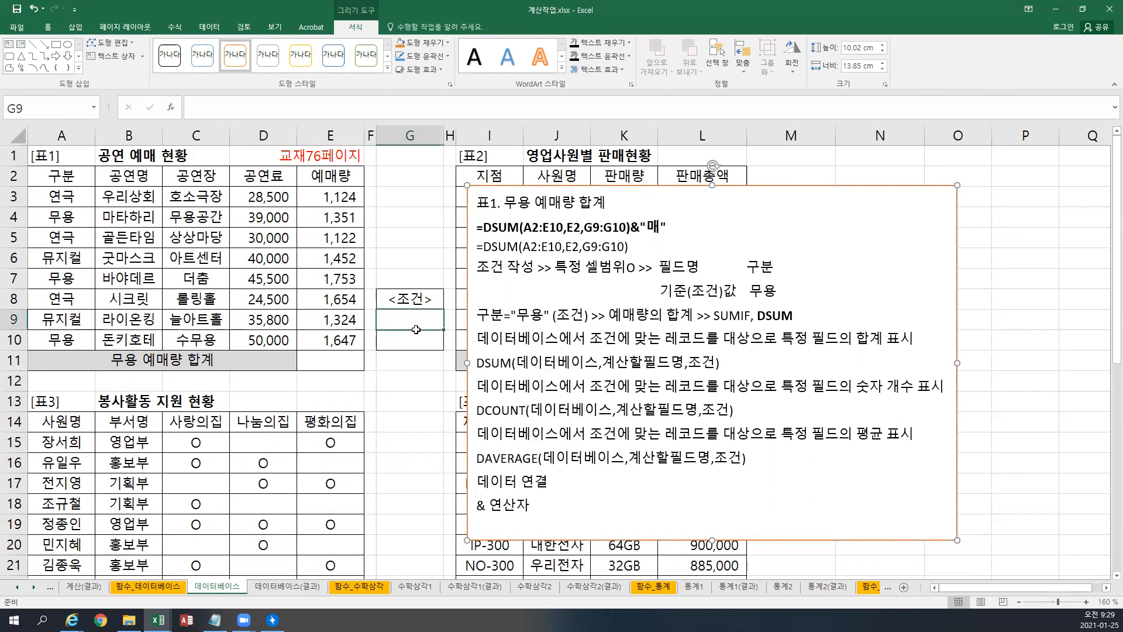
left_click_drag(411, 319, 412, 334)
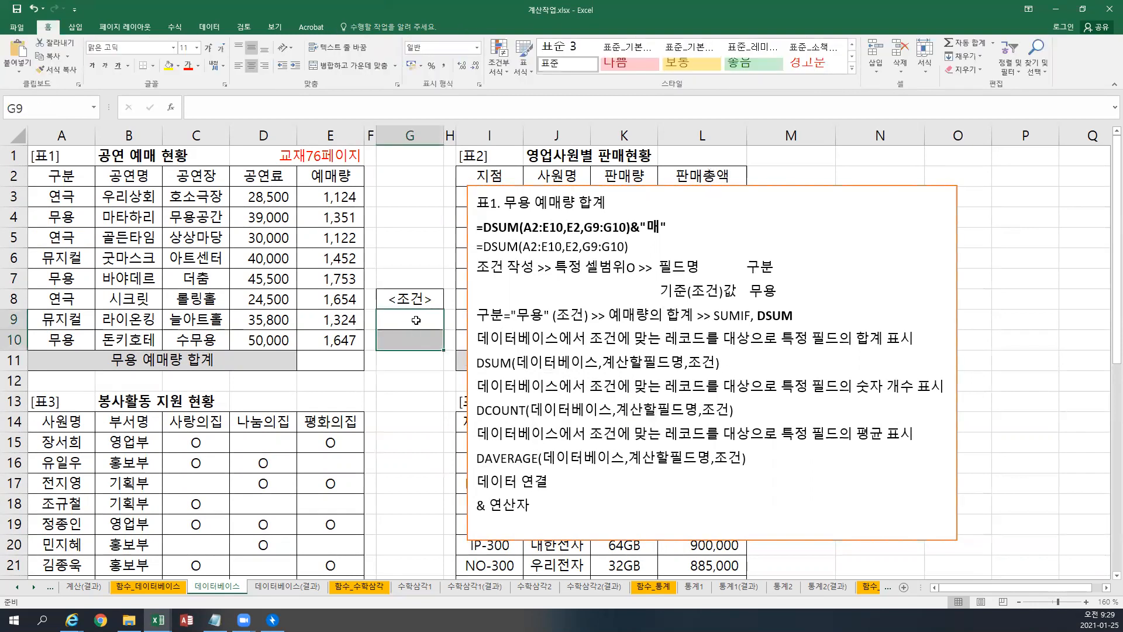
left_click(415, 320)
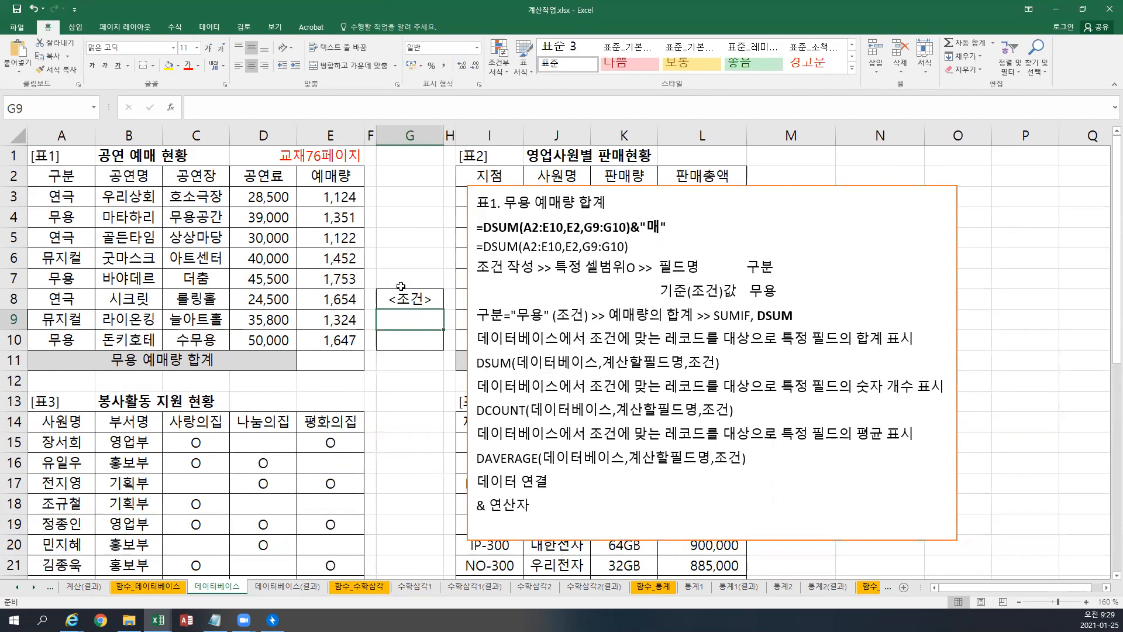
left_click(65, 177)
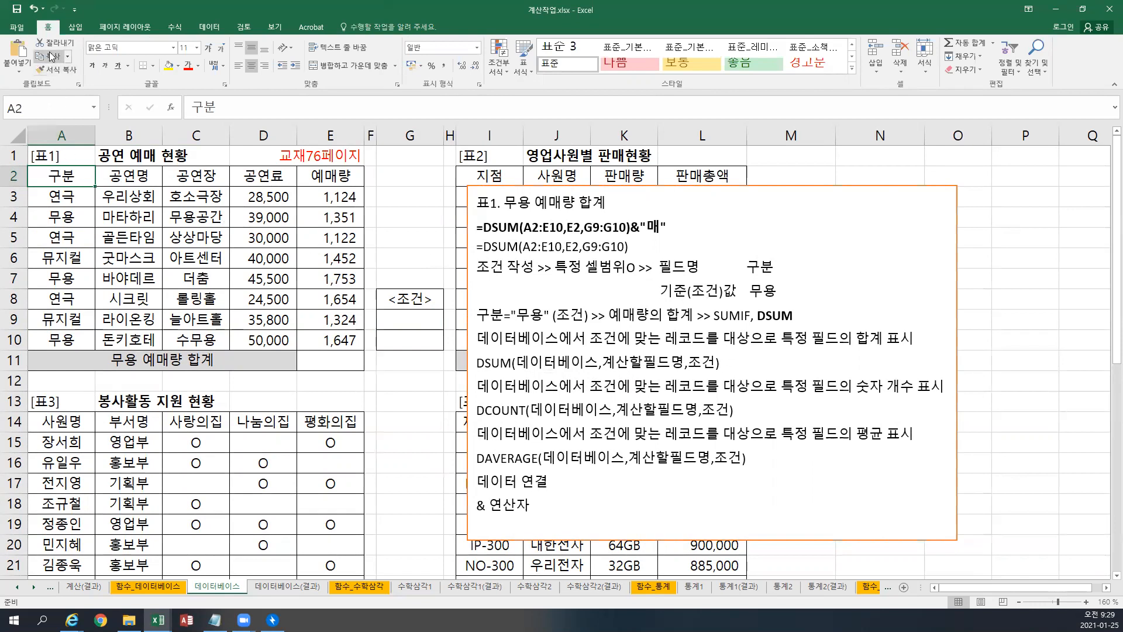
right_click(79, 173)
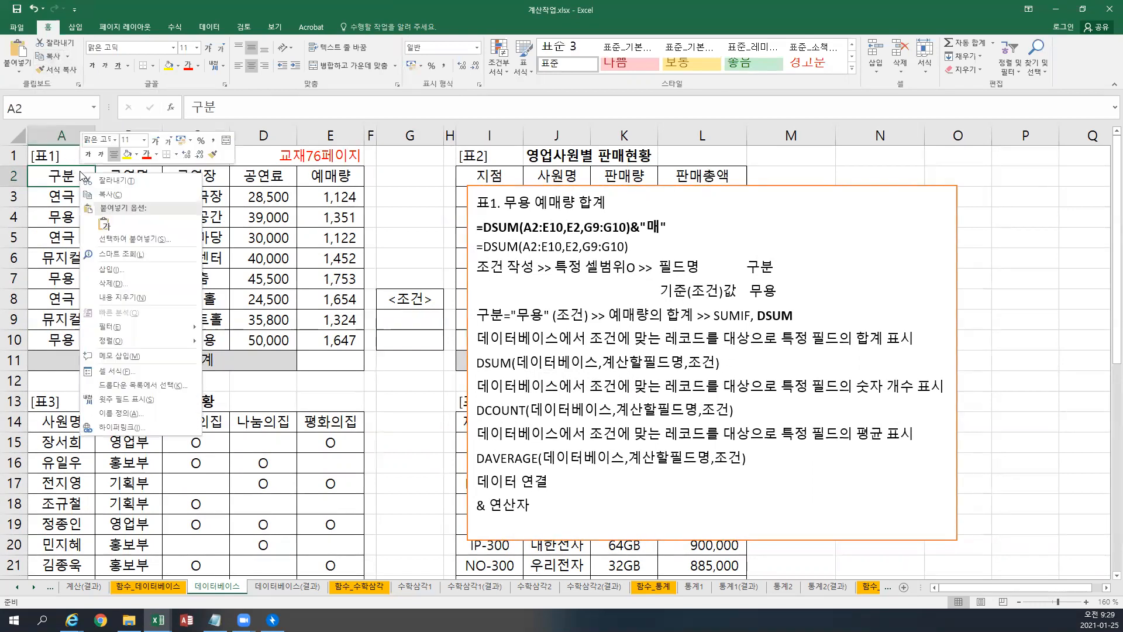
left_click(111, 195)
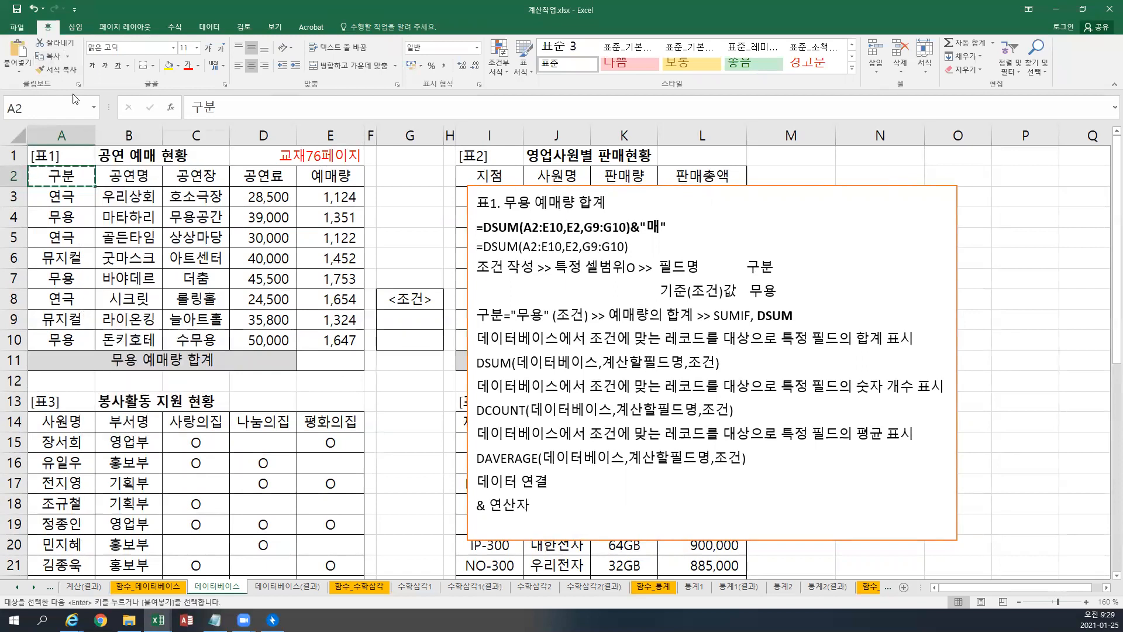
left_click(419, 320)
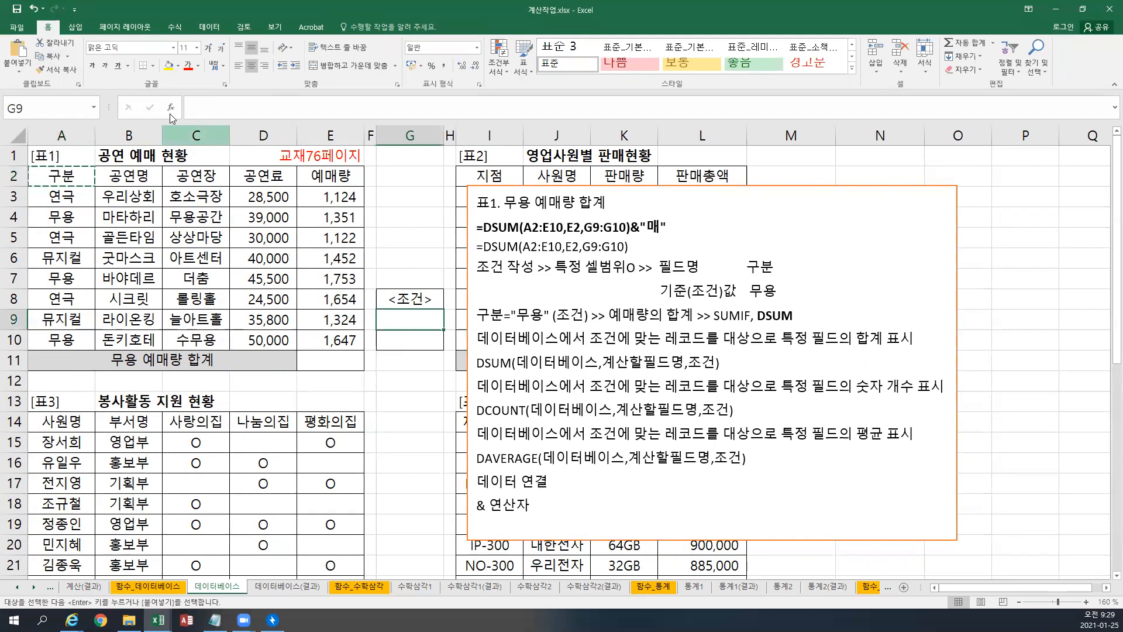
left_click(21, 57)
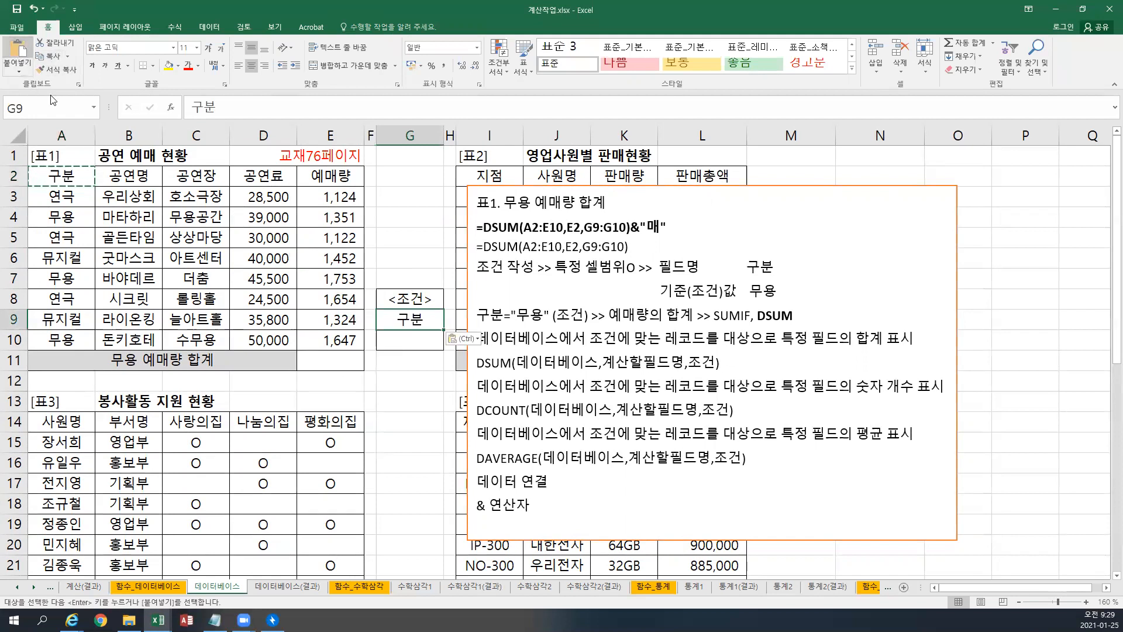
Copy the value 무용 from A4 into criteria cell G10 below the 구분 field name.
left_click(79, 216)
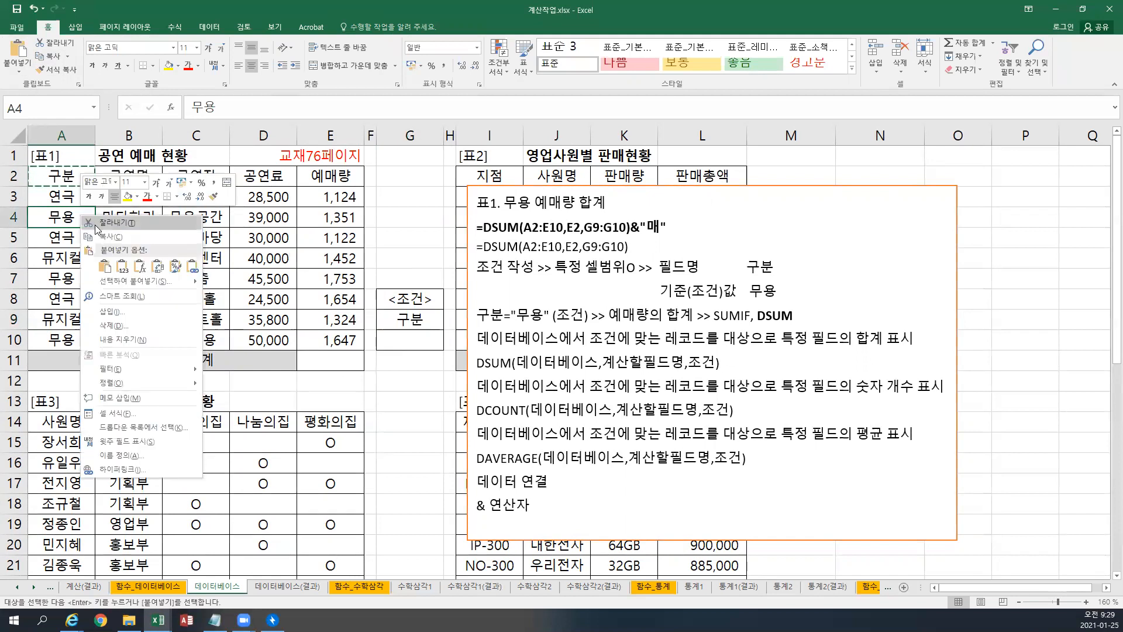
left_click(99, 235)
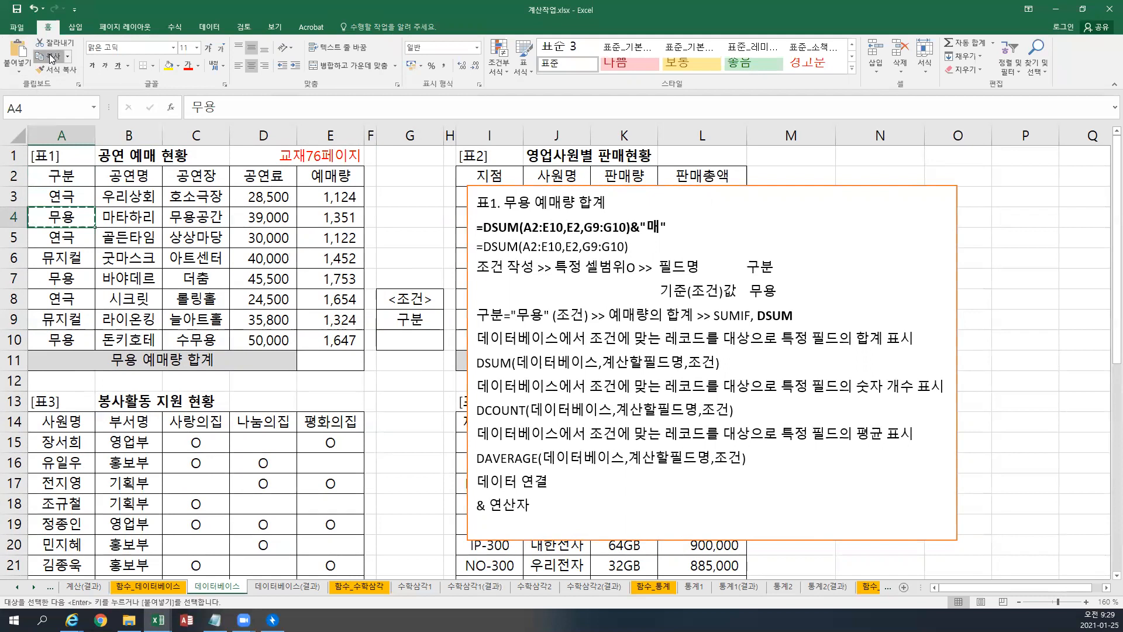
left_click(412, 335)
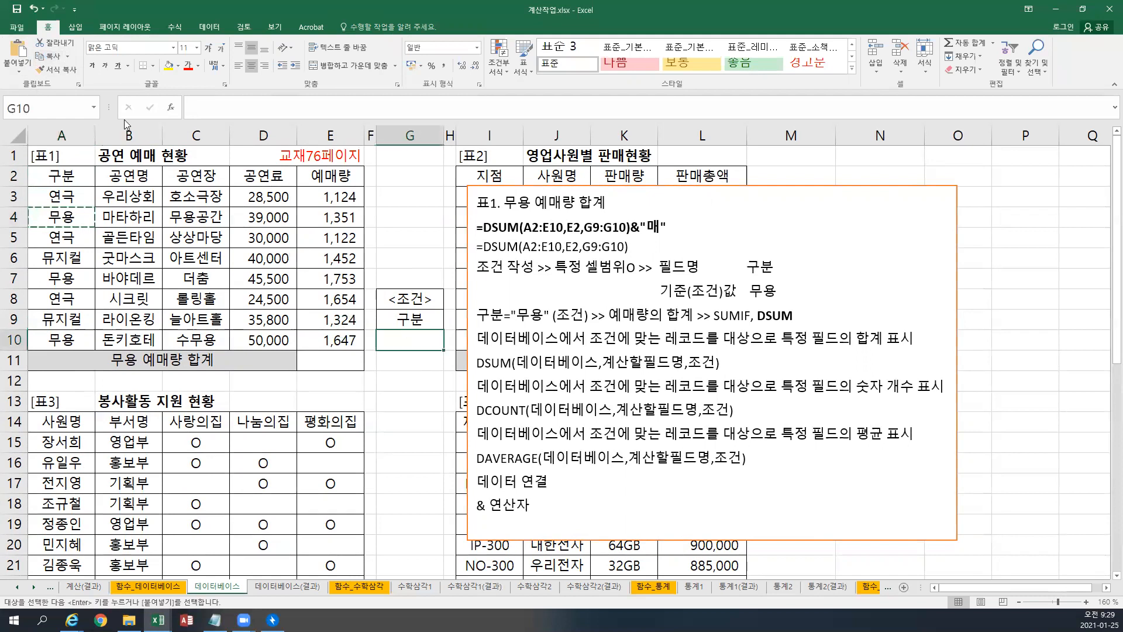
left_click(23, 55)
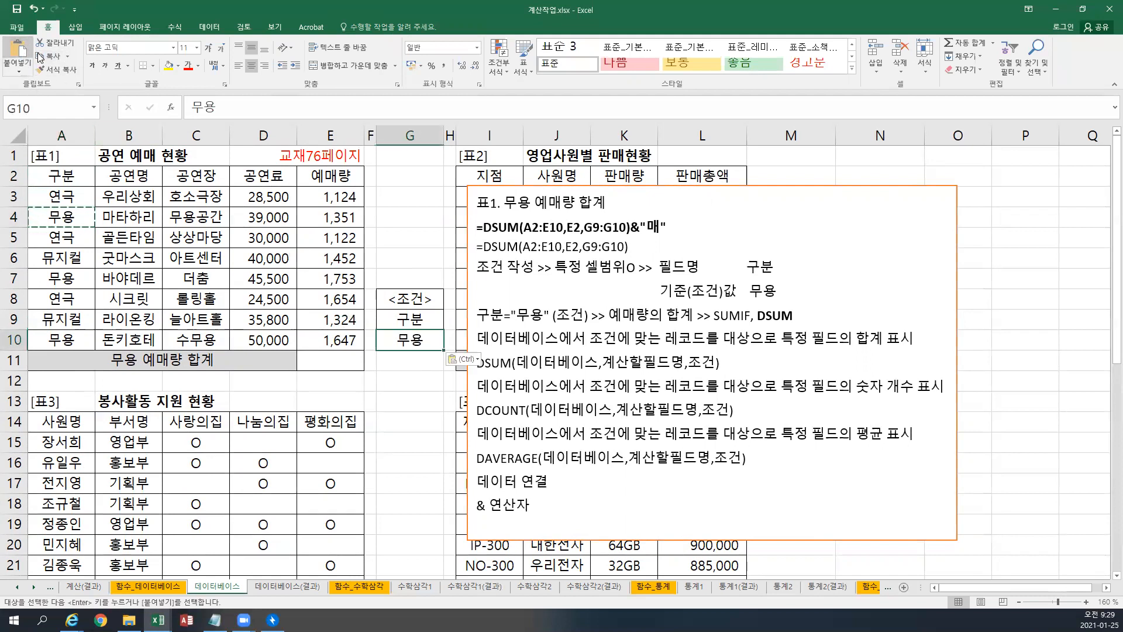
Insert the DSUM function into cell E11 (무용 예매량 합계), choosing it from the list of all functions.
left_click(336, 361)
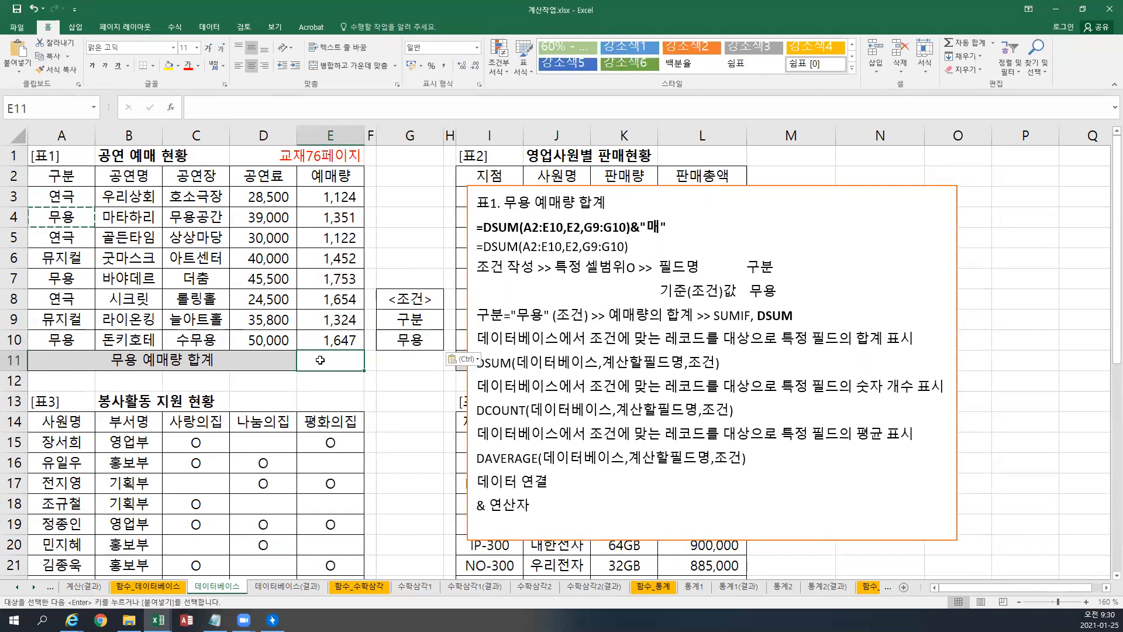
left_click(179, 27)
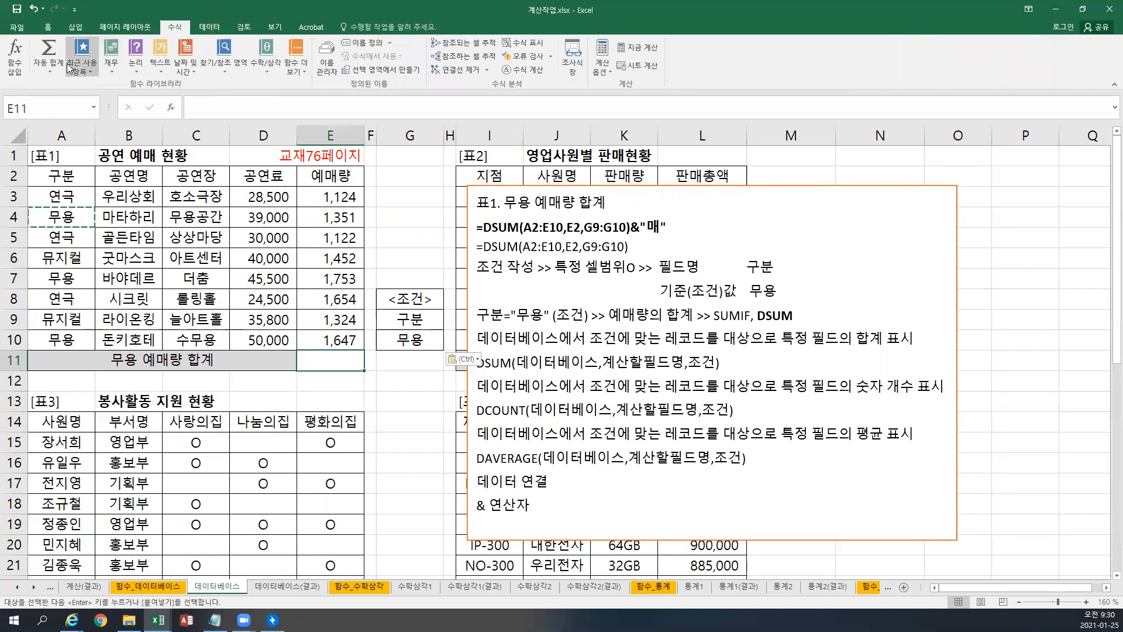
left_click(11, 68)
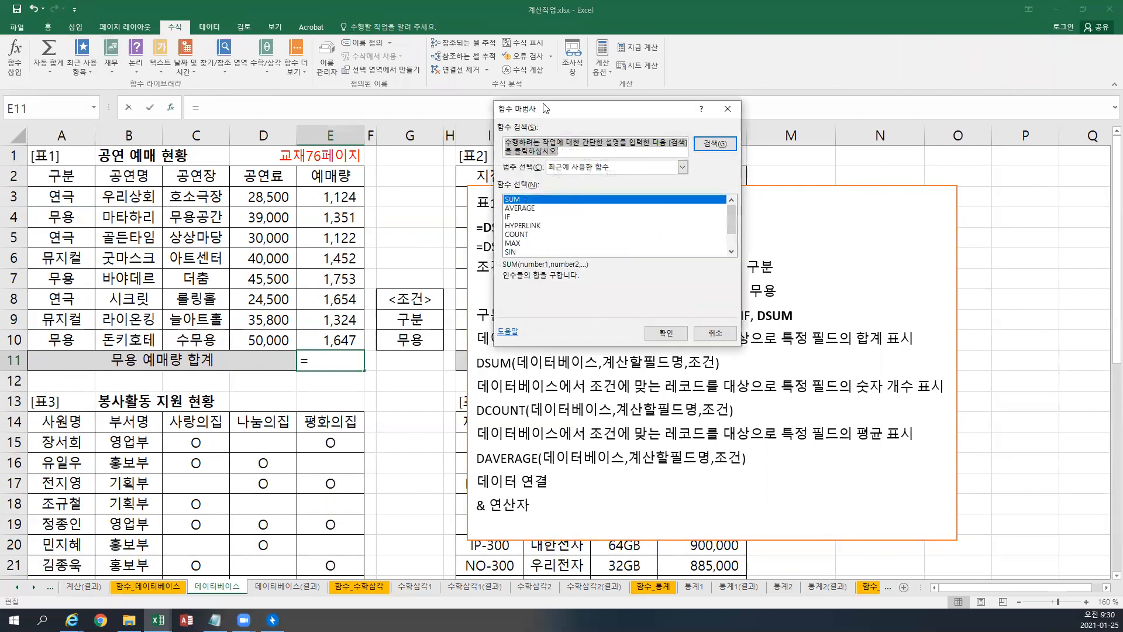
left_click(255, 106)
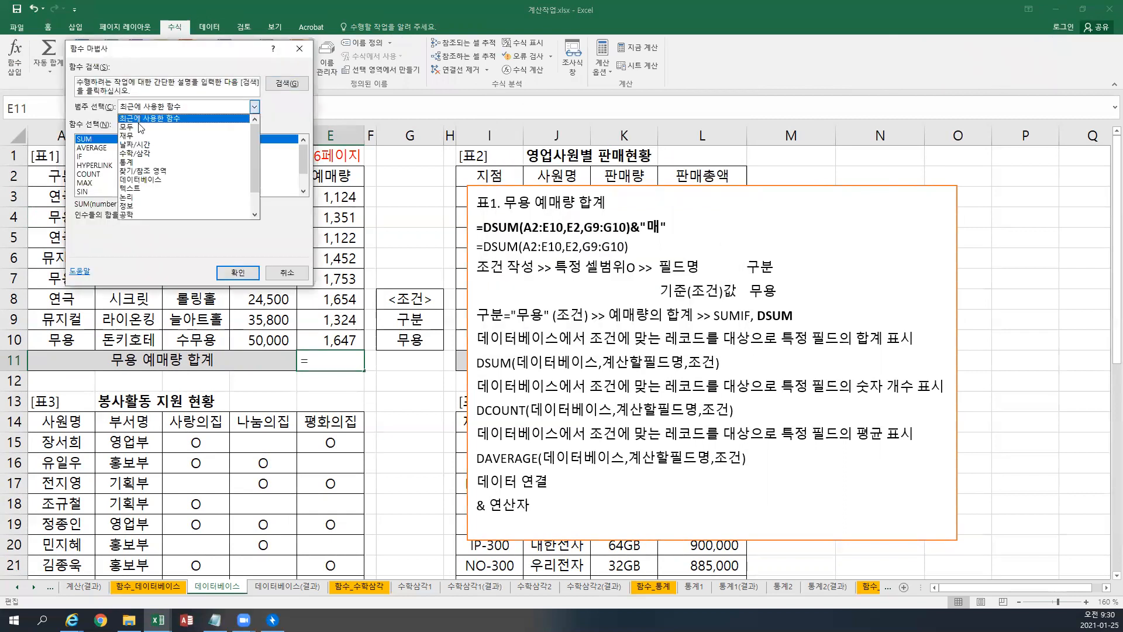
left_click(176, 124)
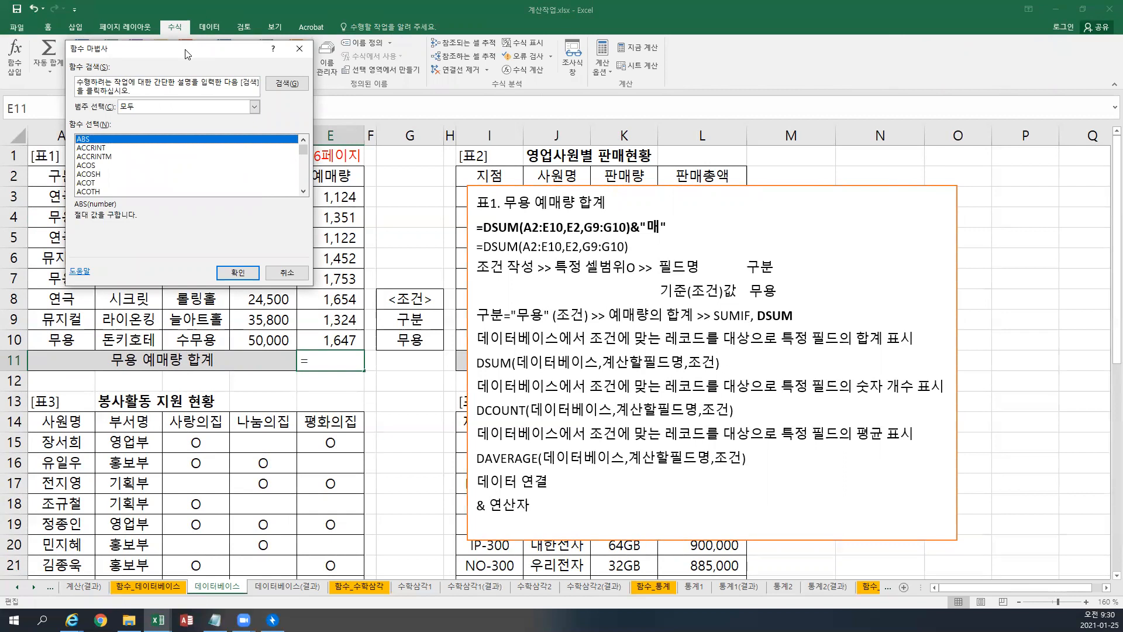
left_click_drag(186, 54, 687, 350)
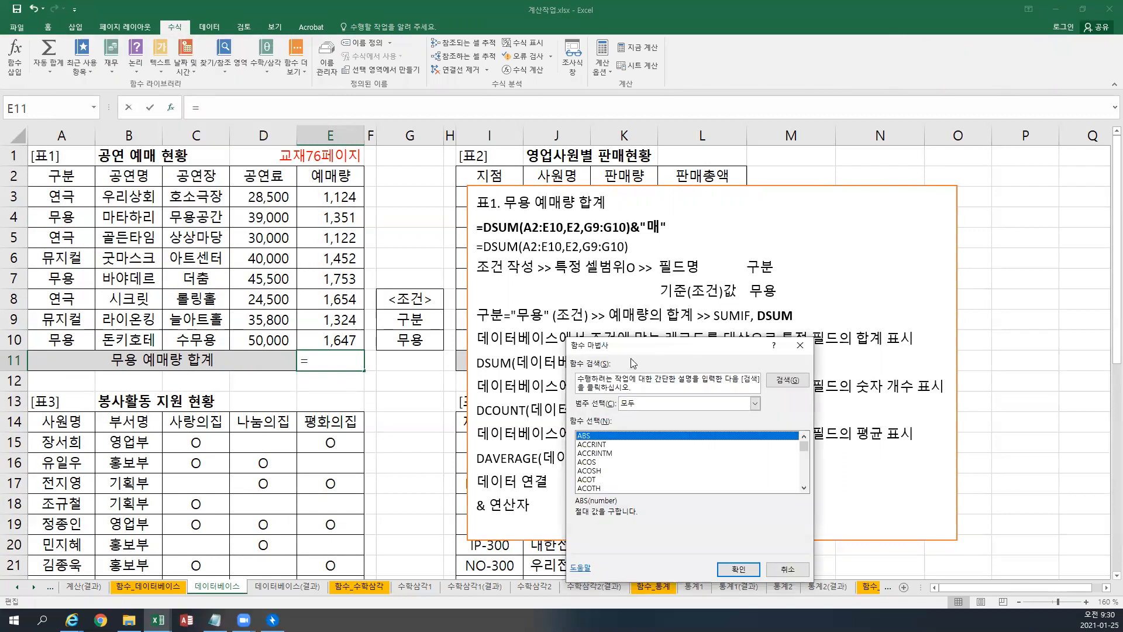
left_click_drag(620, 353, 637, 390)
scroll(635, 501, "down", 20)
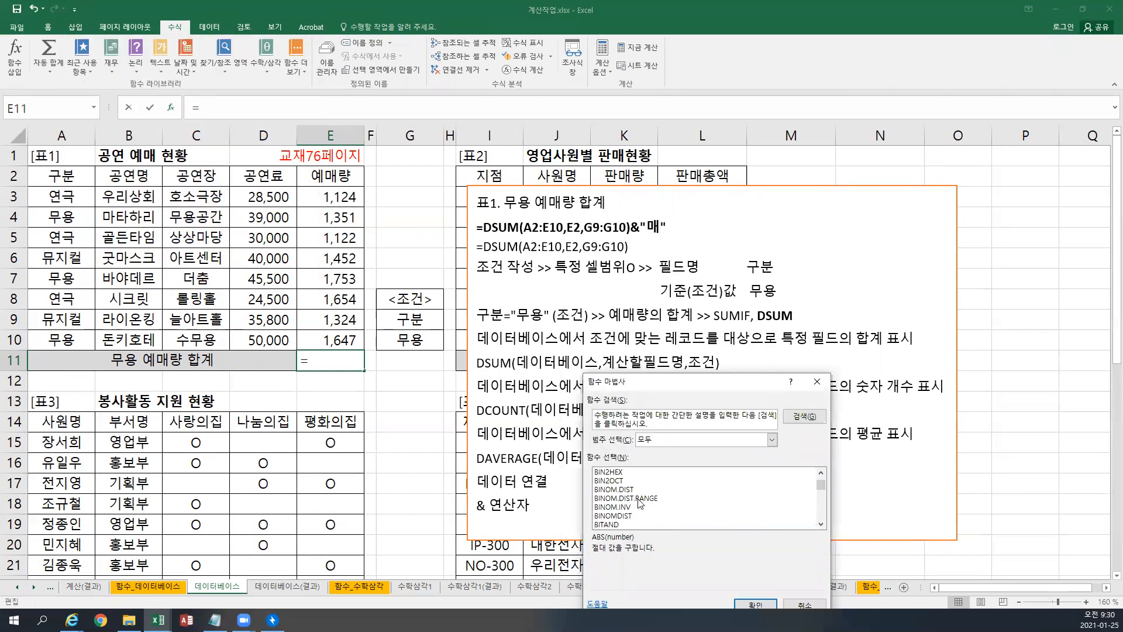
scroll(635, 500, "down", 10)
scroll(635, 500, "down", 5)
scroll(636, 500, "down", 3)
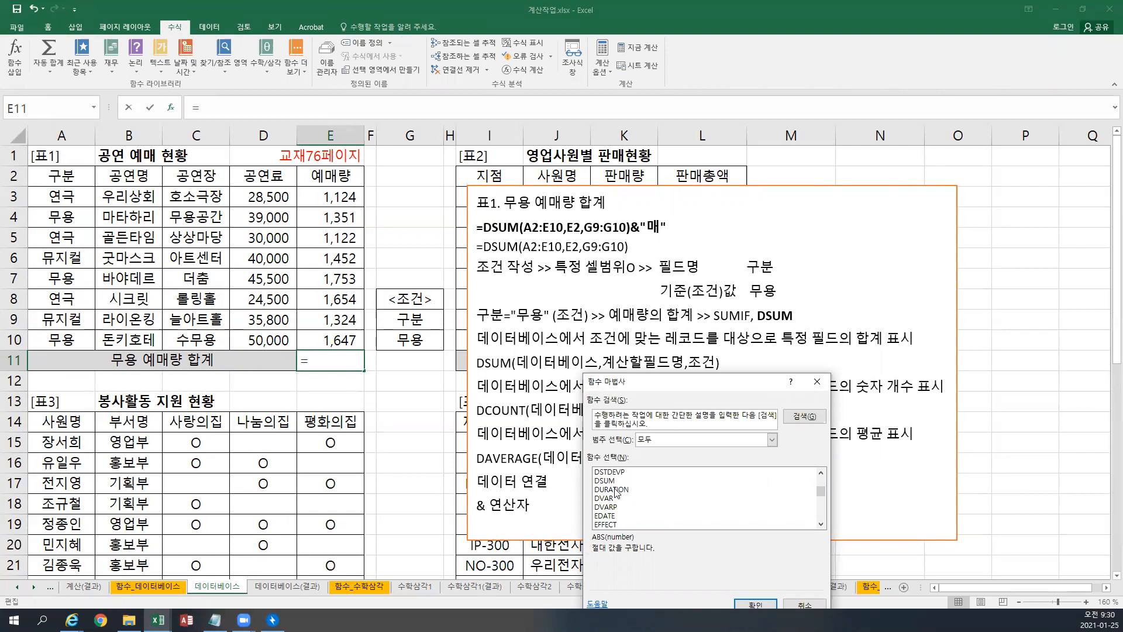
left_click(614, 481)
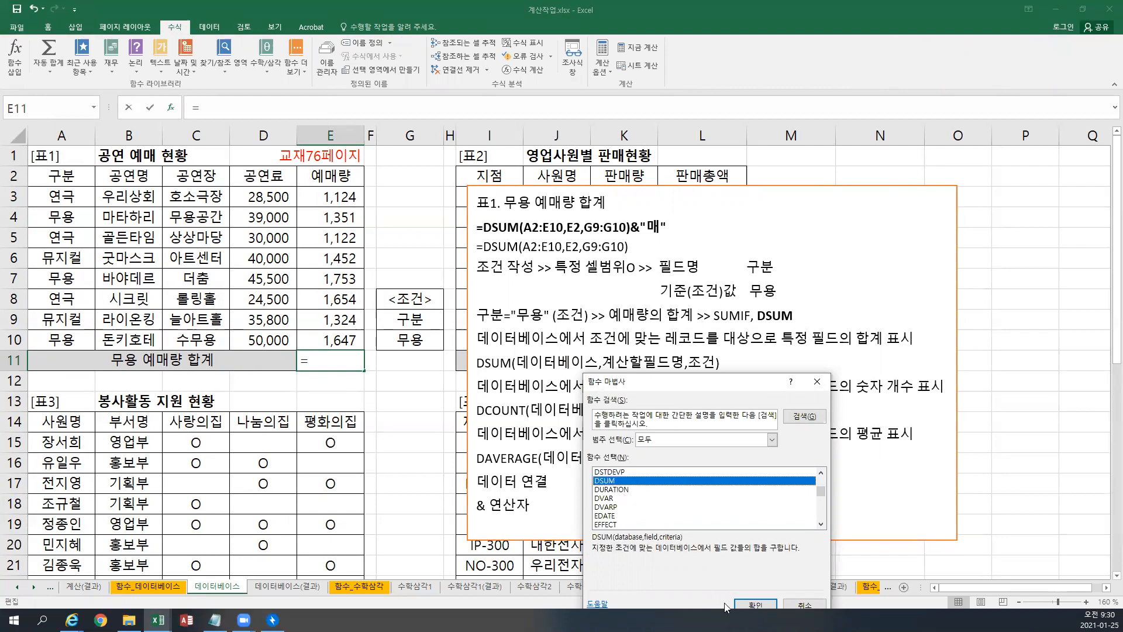
left_click(752, 604)
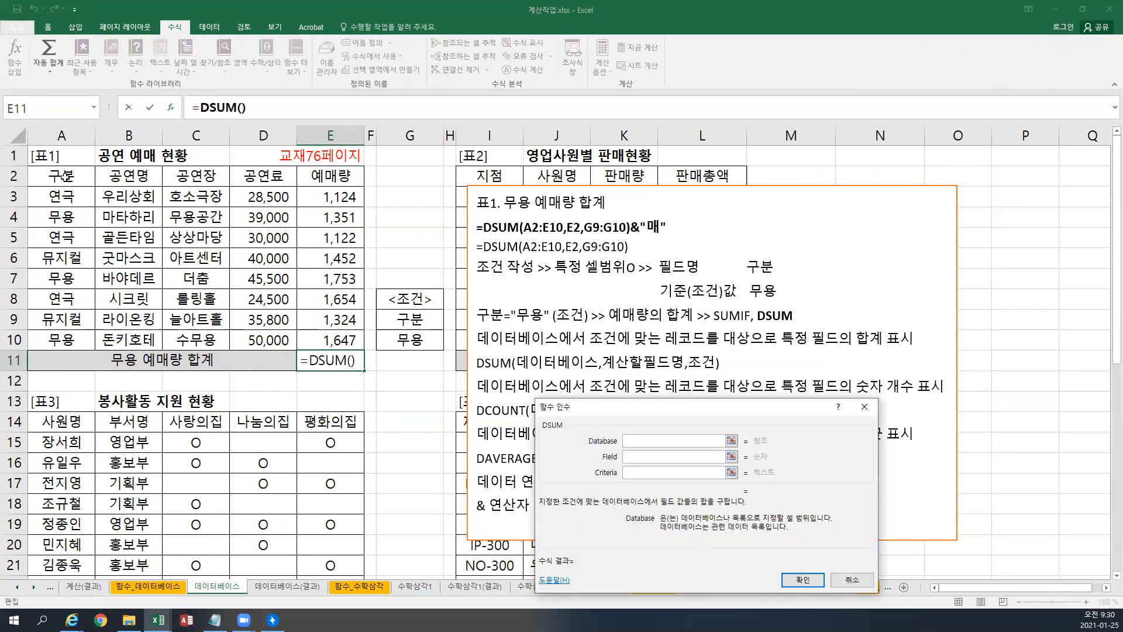
Set the DSUM arguments to Database A2:E10, Field E2 and Criteria G9:G10, and accept the formula.
left_click_drag(62, 175, 320, 335)
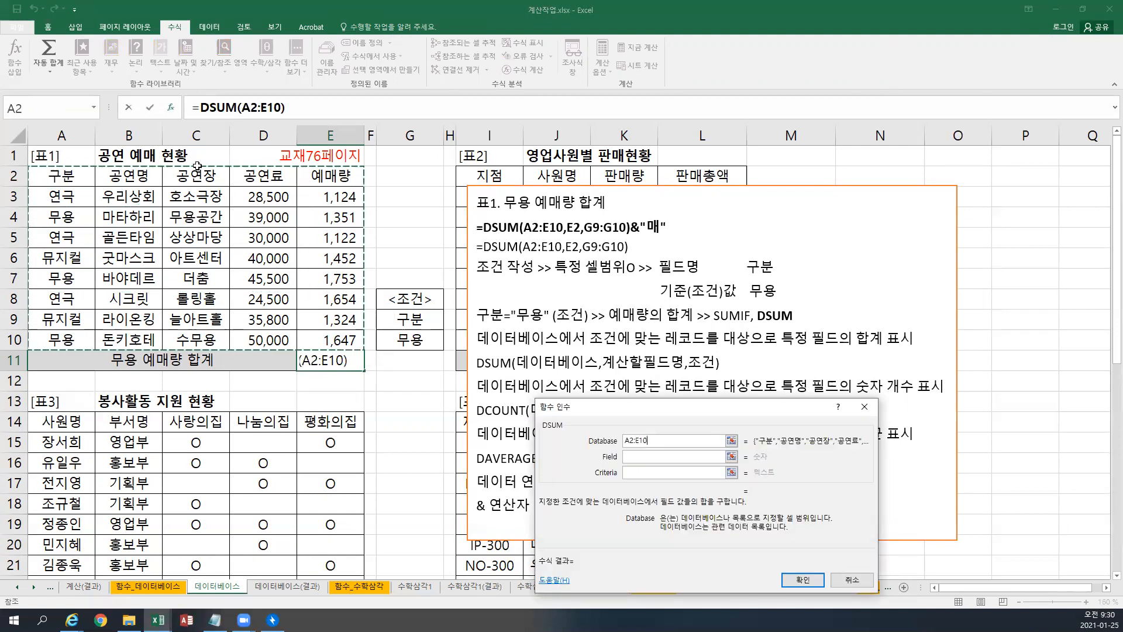
left_click(636, 456)
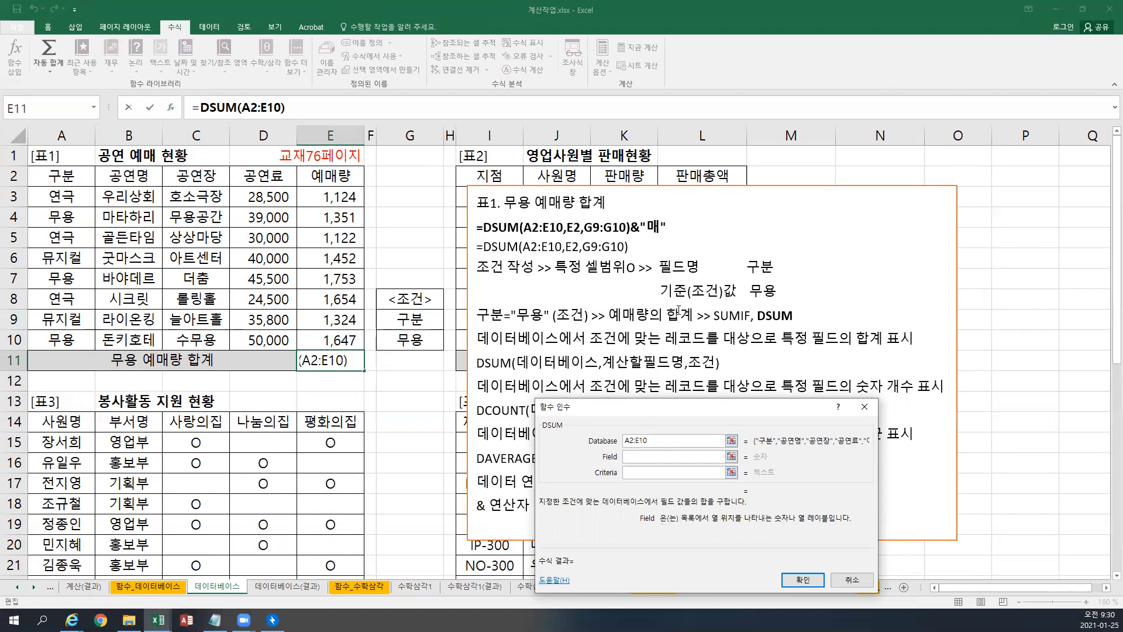
left_click(313, 173)
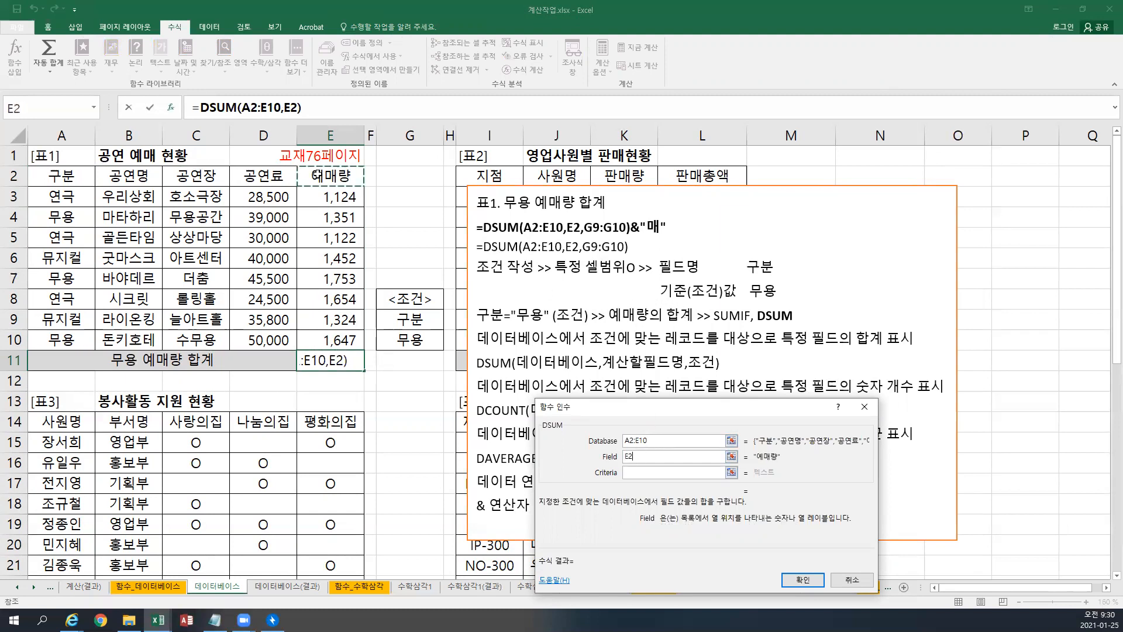
left_click(651, 472)
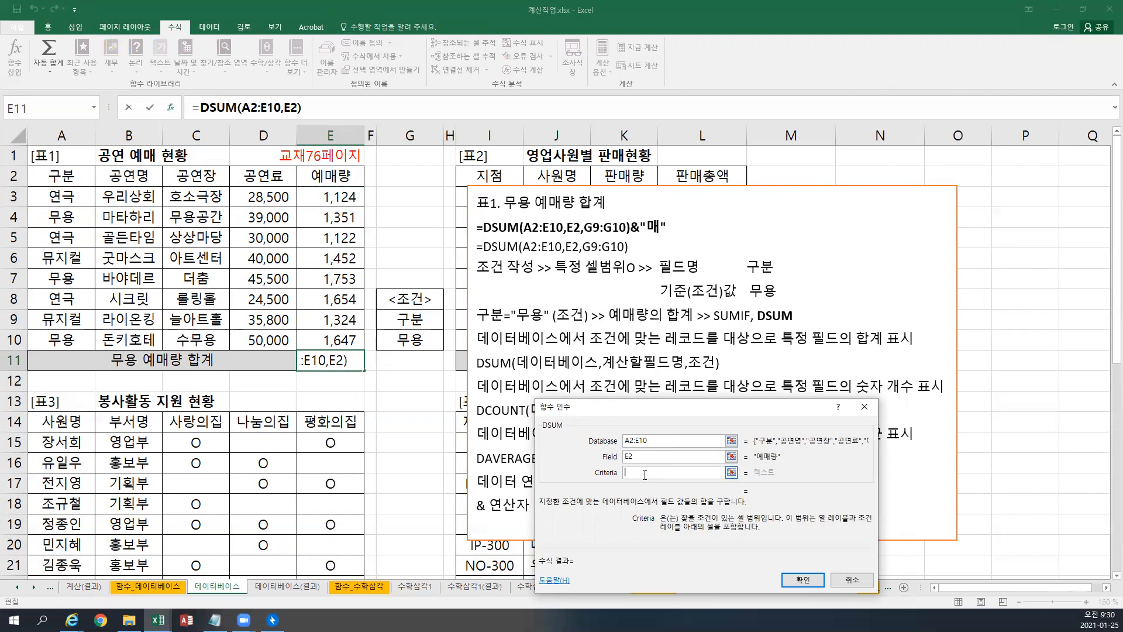
left_click_drag(404, 320, 410, 340)
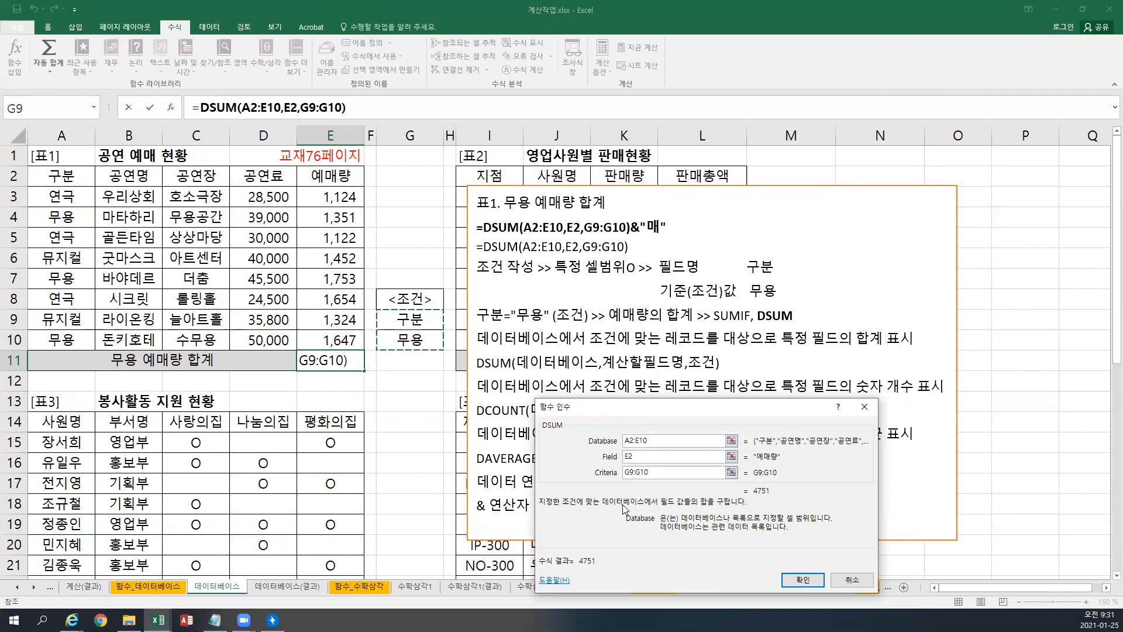
left_click(806, 582)
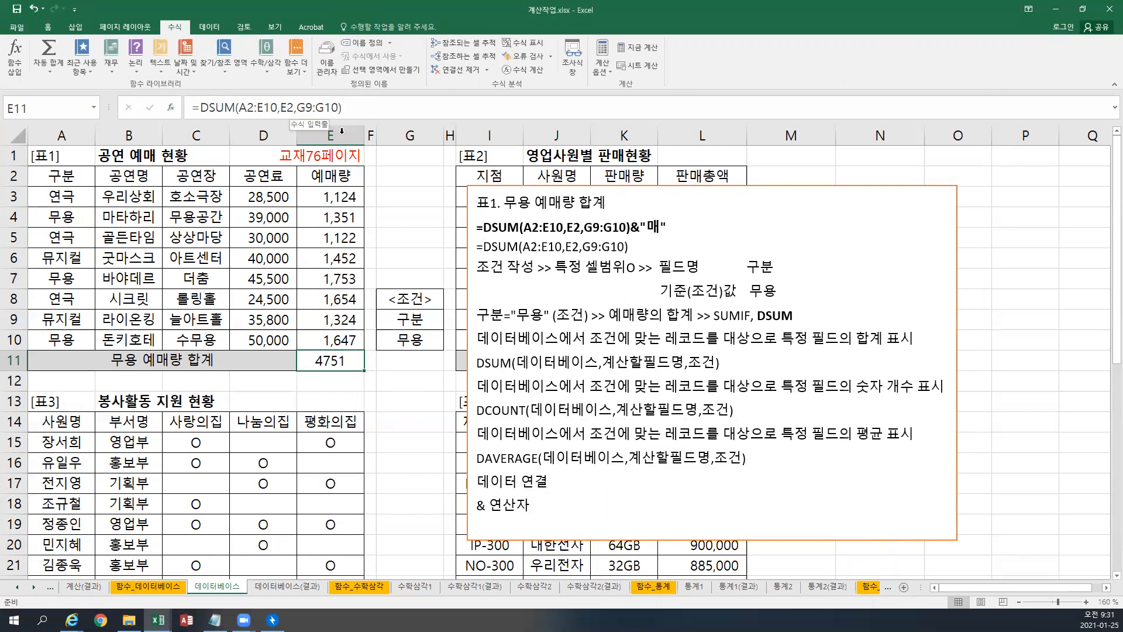
Append &"매" to the DSUM formula in E11 of 표1.
double_click(354, 365)
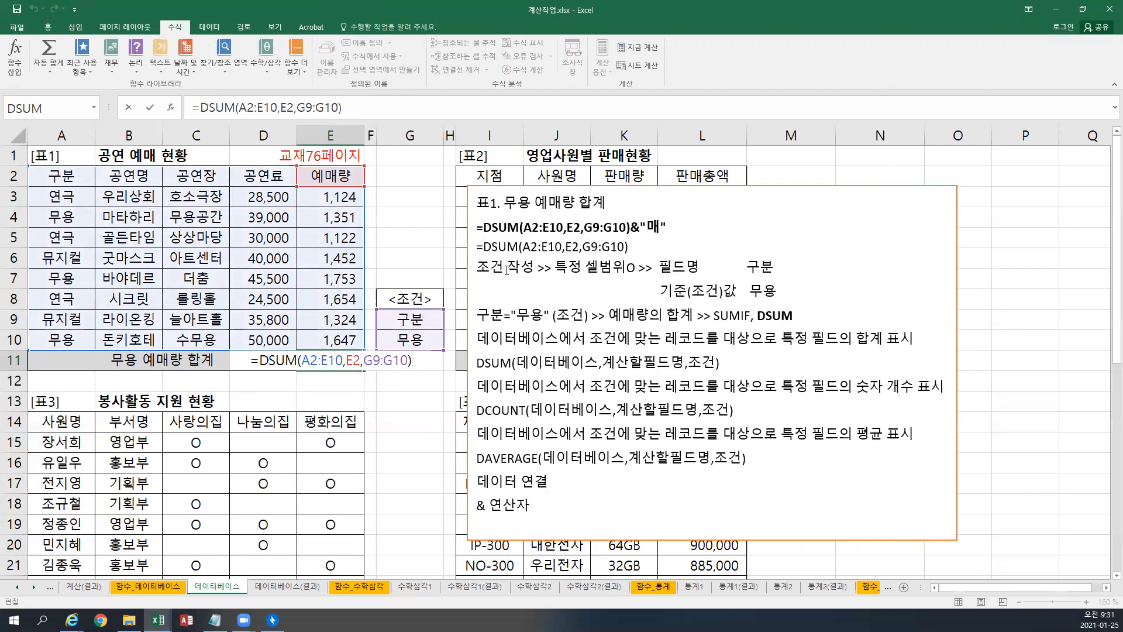
type("&\"")
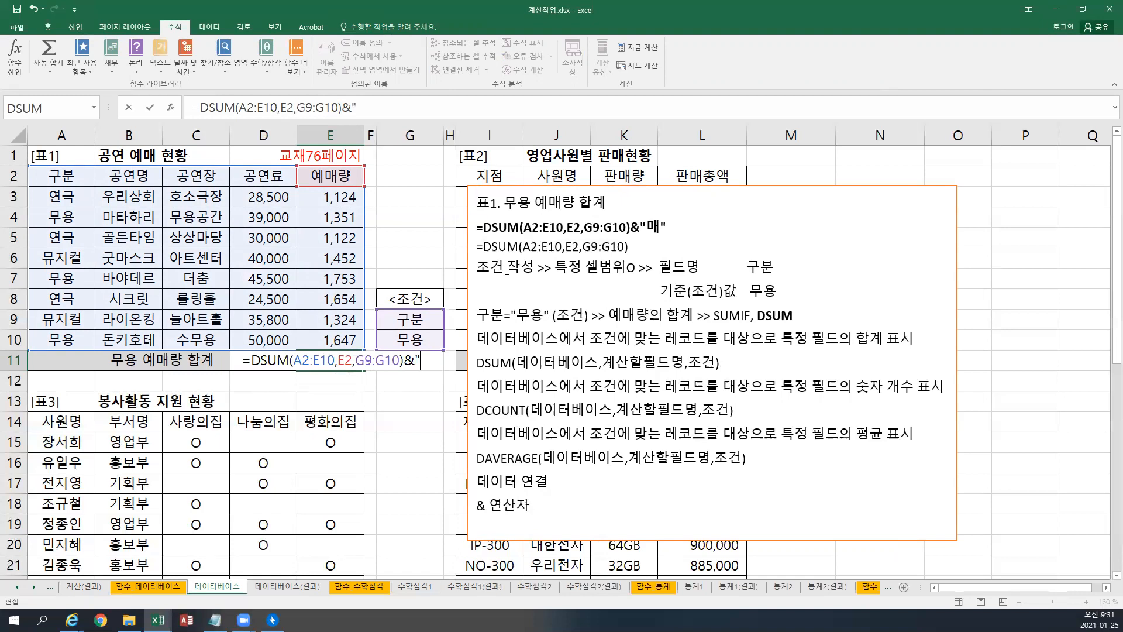
type("매\"")
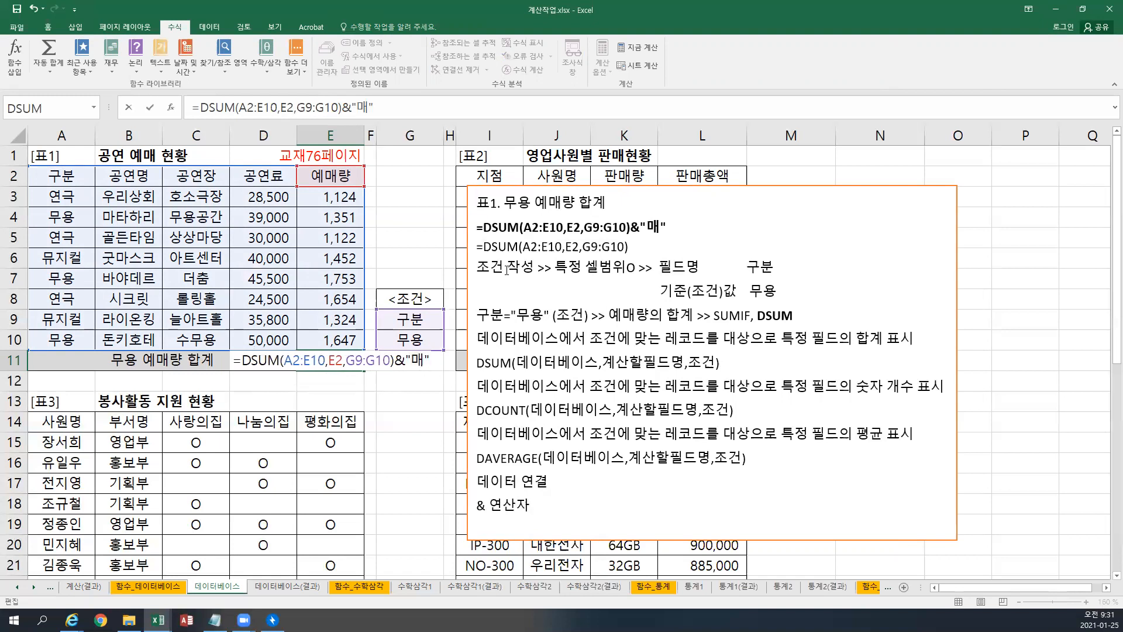
key("ctrl+Return")
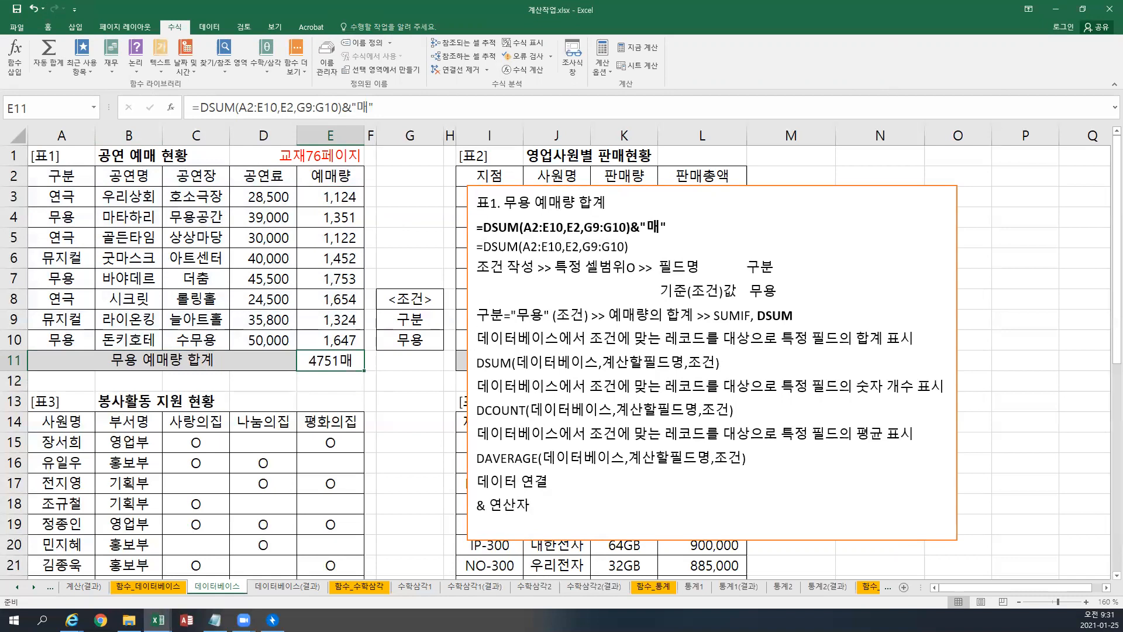
Move the notes text box beside 표3, adding an empty line before its first line and removing the blank line at its end.
left_click(711, 363)
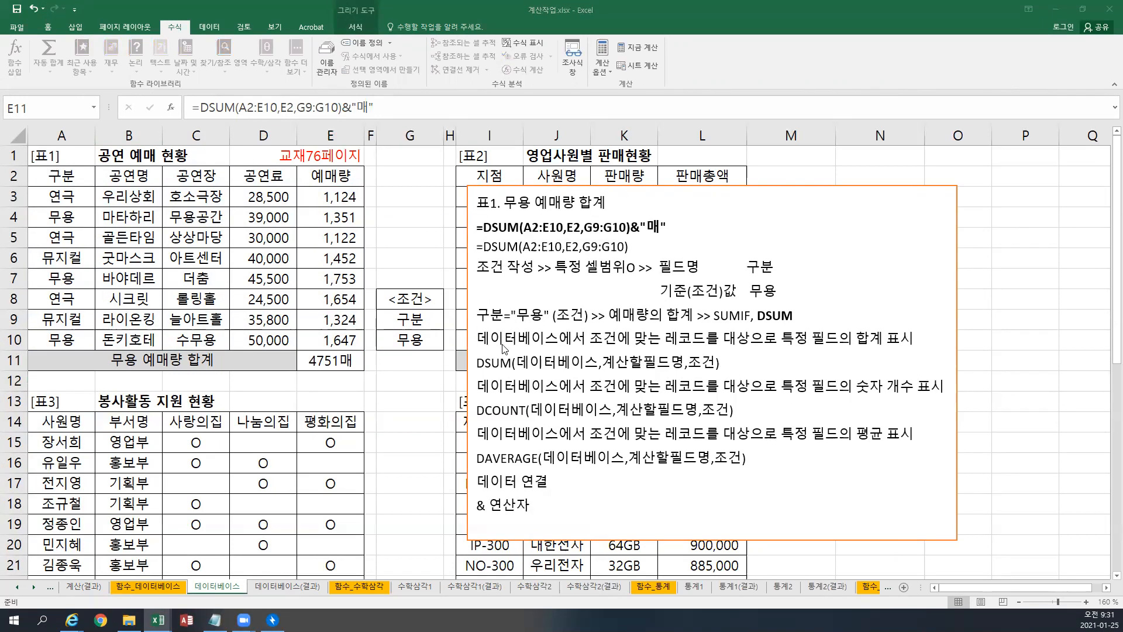
key("Escape")
left_click(496, 199)
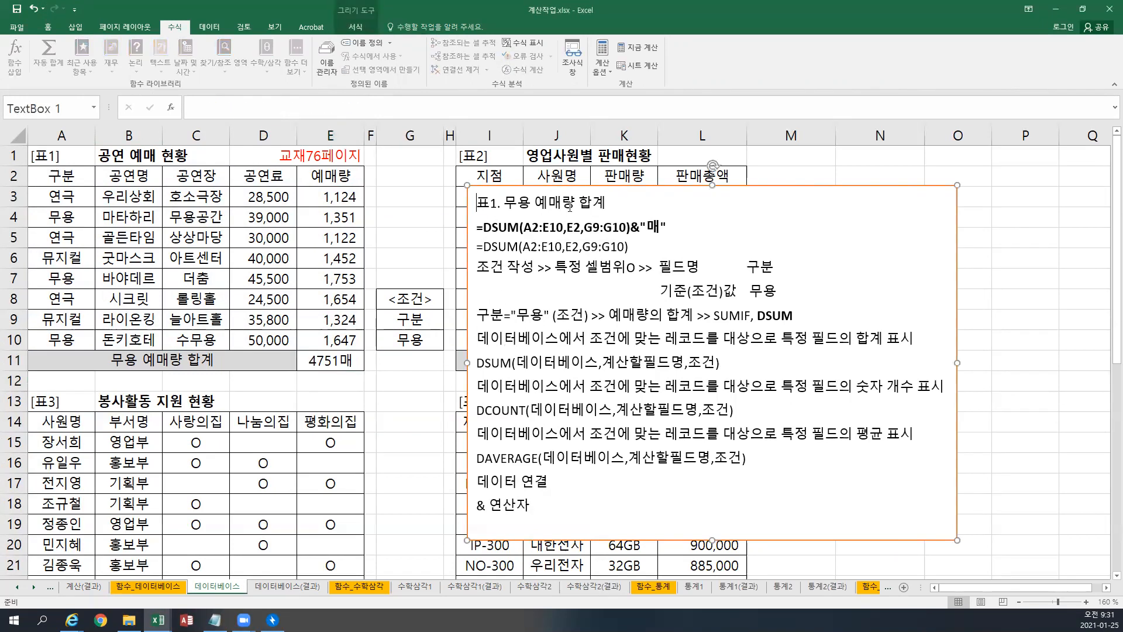
key("Return")
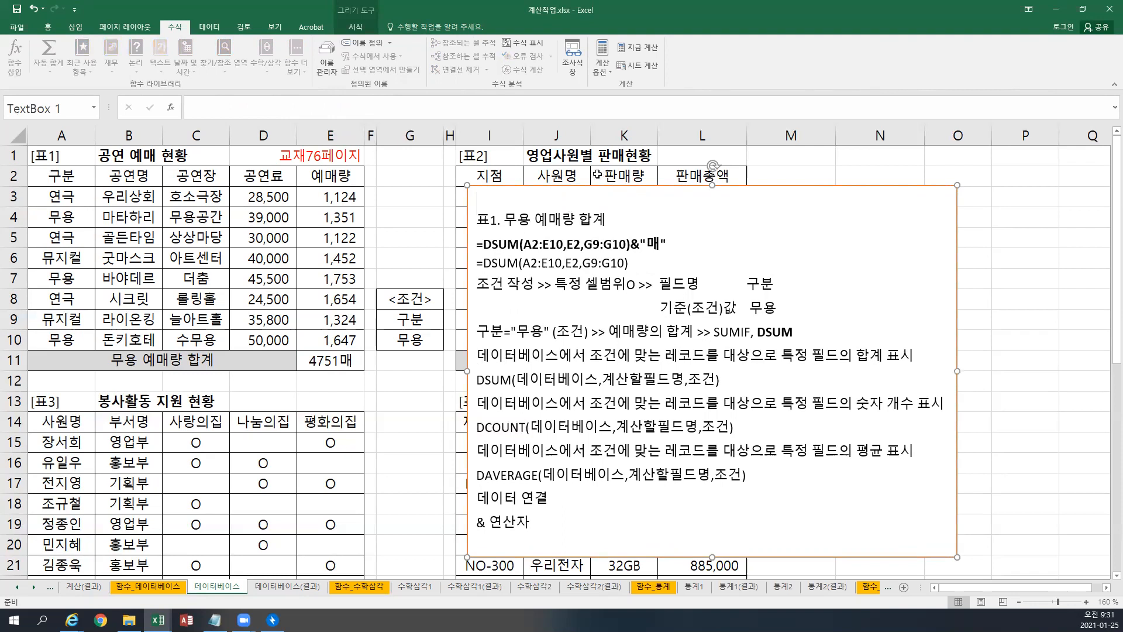
left_click_drag(584, 188, 494, 394)
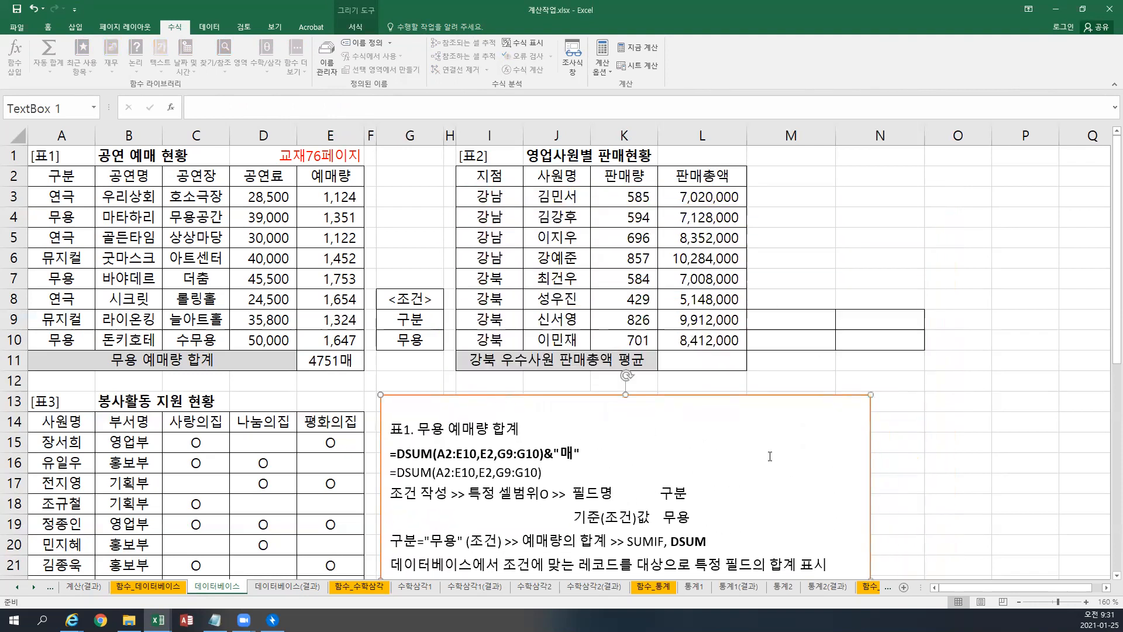
scroll(722, 434, "down", 4)
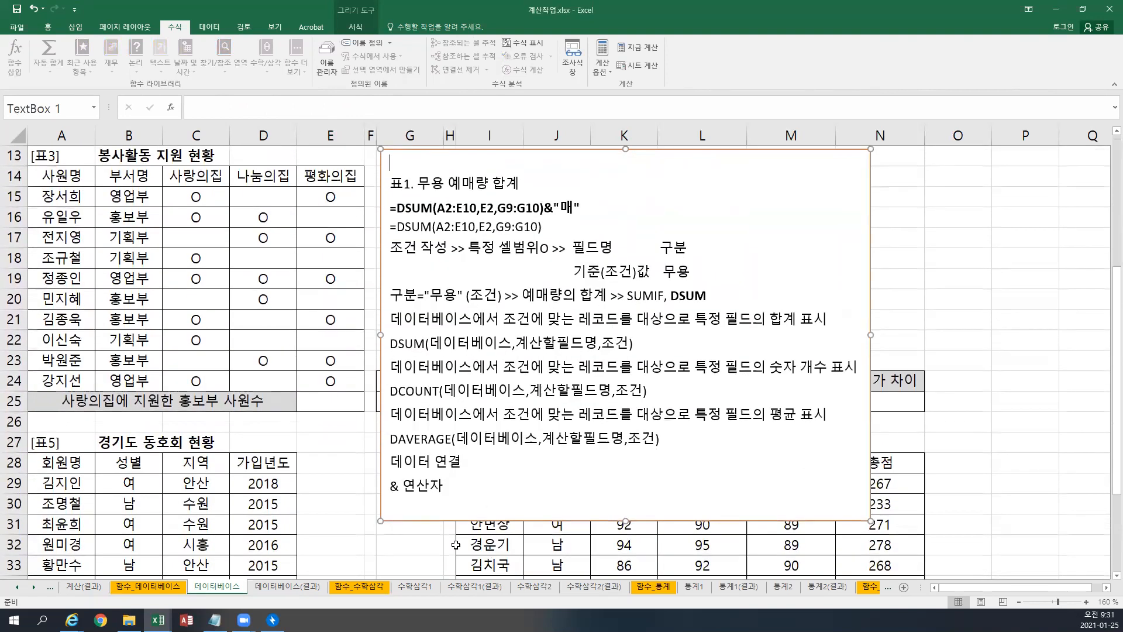
left_click(421, 506)
key("BackSpace")
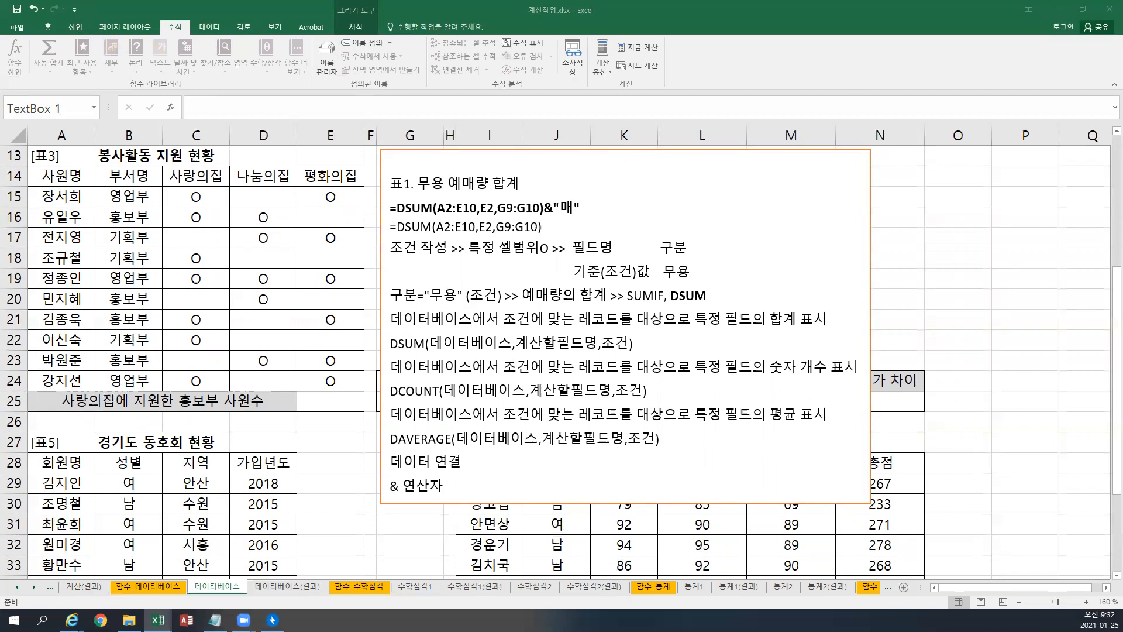
Insert the 표3 notes on 사랑의집에 지원한 홍보부 사원수 with =DCOUNTA(A14:E24,C14,G24:G25)&"명" before the 표1 notes, followed by a blank line.
left_click(445, 162)
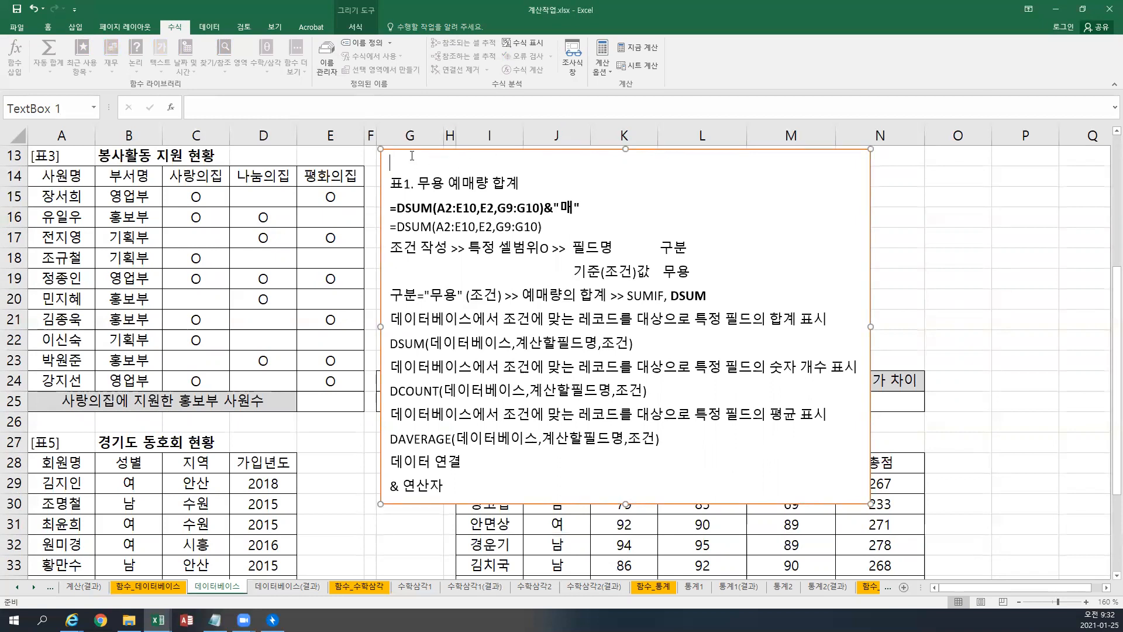
type("표3. 사랑의집에 지원한 홍보부 사원수 =DCOUNTA(A14:E24,C14,G24:G25)&\"명\" =DCOUNTA(A14:E24,C14,G24:G25) 조건 작성(최대한 복사/붙여넣기) >> 특정 셀범위O 부서명=\"홍보부\" (조건) >> 사랑의집 인원수(개수) >> COUNTIF, DCOUNT, DCOUNTA(원본 자료에 숫자가 없음) 데이터베이스에서 조건에 맞는 레코드를 대상으로 특정 필드의 숫자 개수 표시 DCOUNT(데이터베이스,계산할필드명,조건) 데이터베이스에서 조건에 맞는 레코드를 대상으로 특정 필드의 데이터 개수 표시 DCOUNTA(데이터베이스,계산할필드명,조건) 데이터베이스에서 조건에 맞는 레코드를 대상으로 특정 필드의 합계 표시 DSUM(데이터베이스,계산할필드명,조건) 데이터 연결 & 연산자")
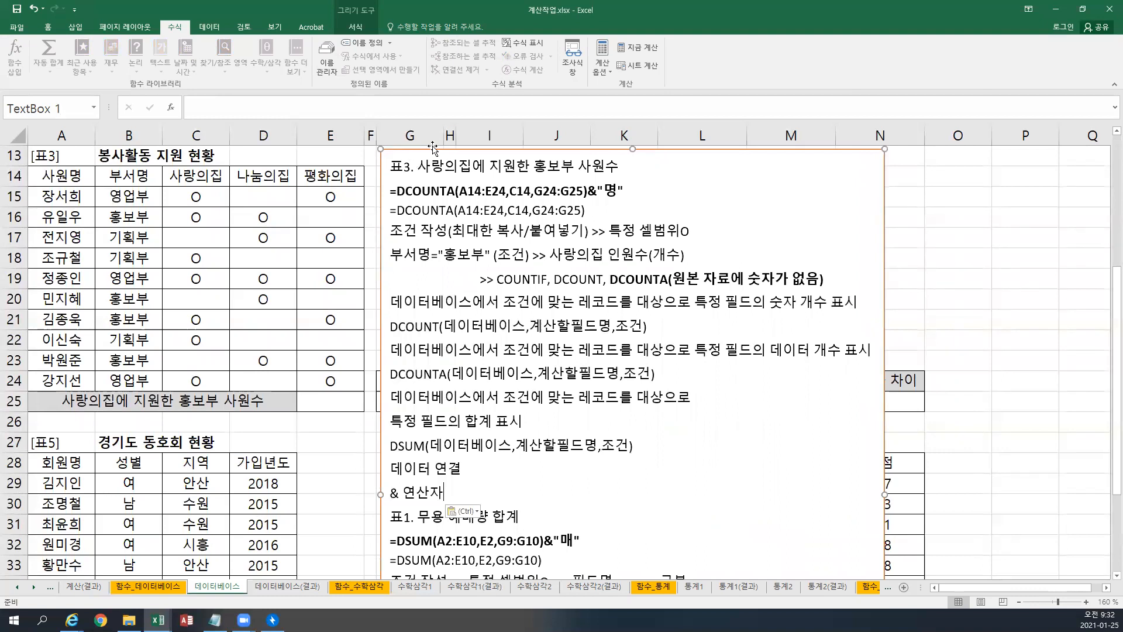
key("Return")
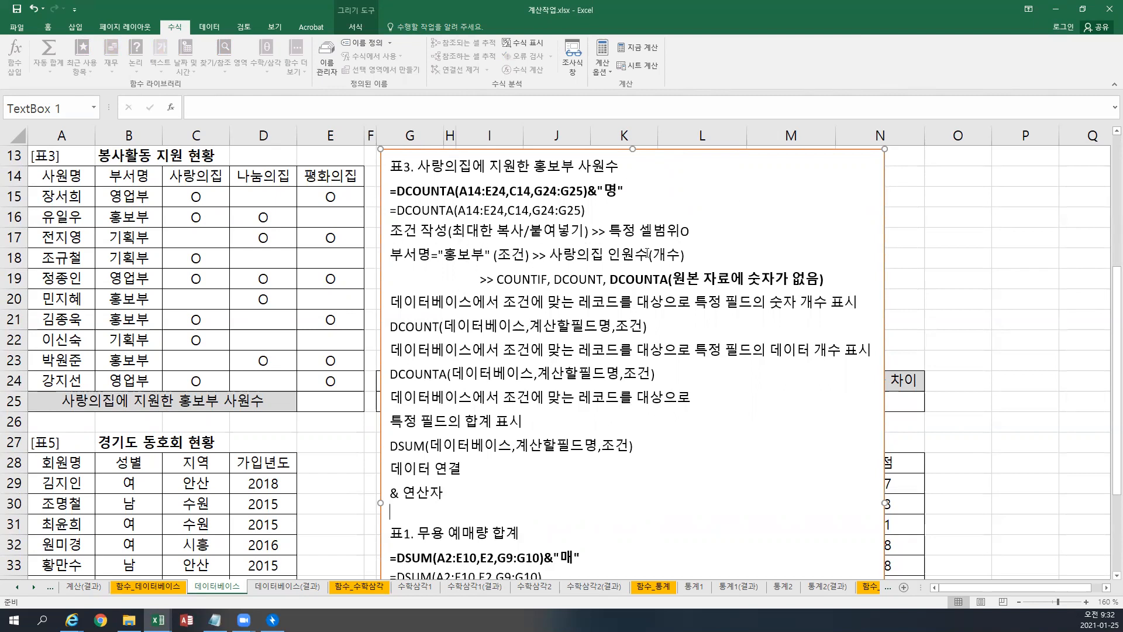
Read the notes on COUNTIF, DCOUNT and DCOUNTA, comparing counting numbers with counting any data in a field.
left_click_drag(497, 279, 539, 279)
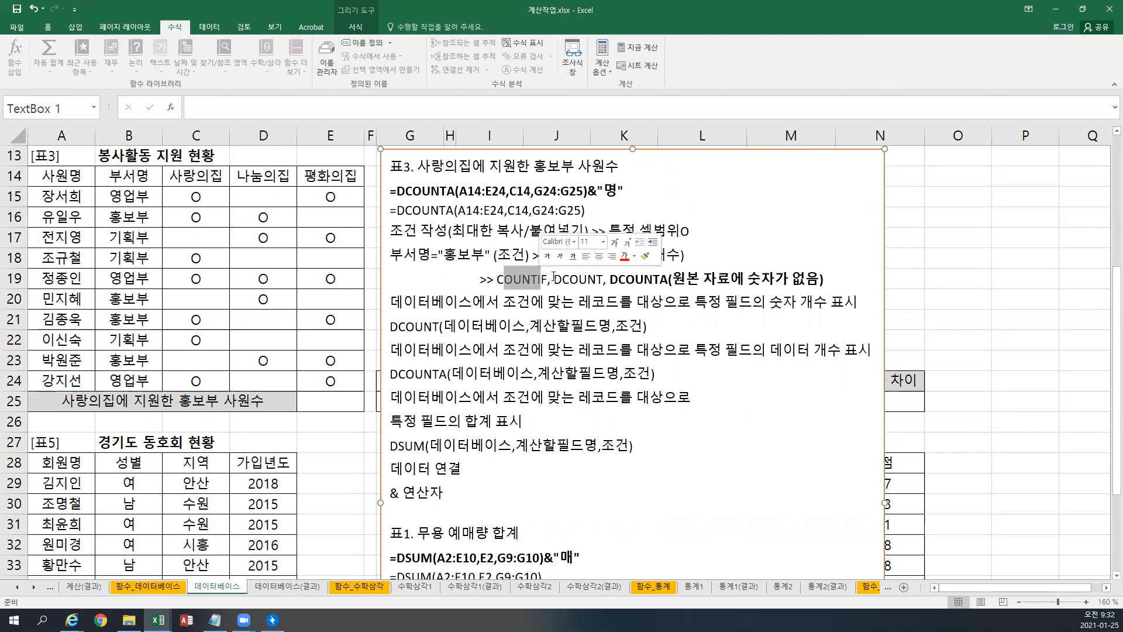
left_click_drag(553, 280, 598, 281)
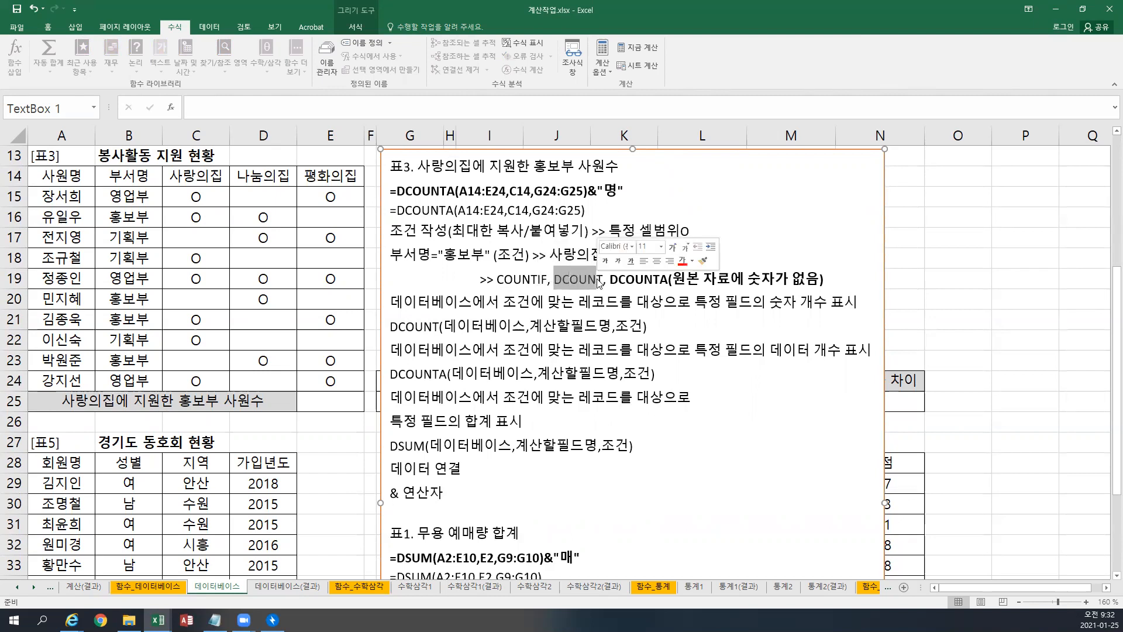
left_click_drag(610, 279, 672, 281)
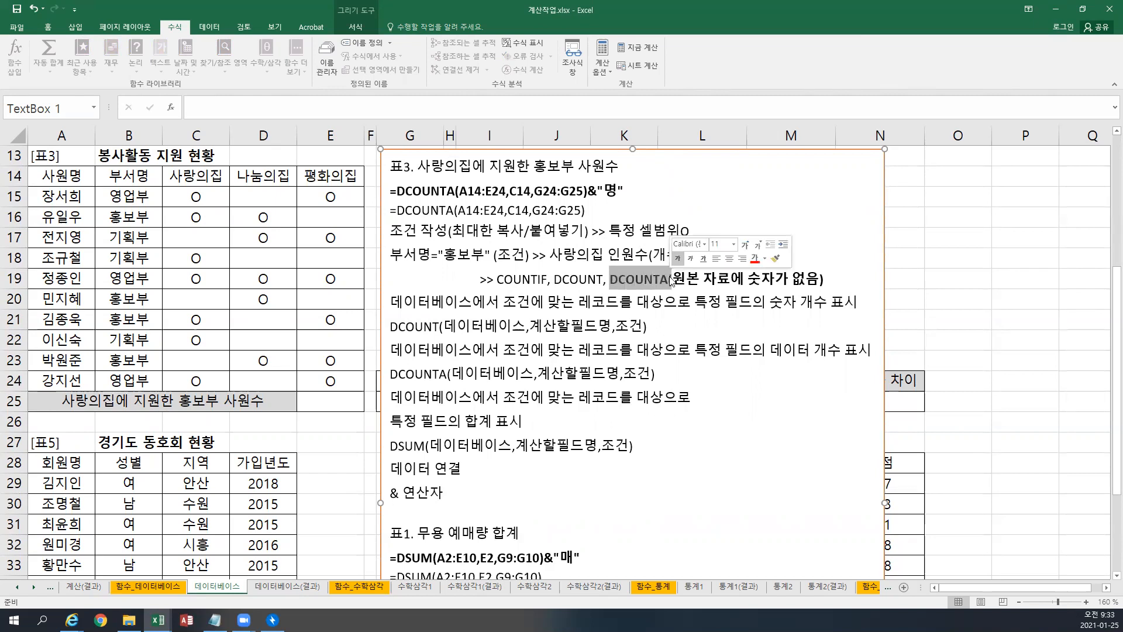
left_click_drag(403, 302, 817, 303)
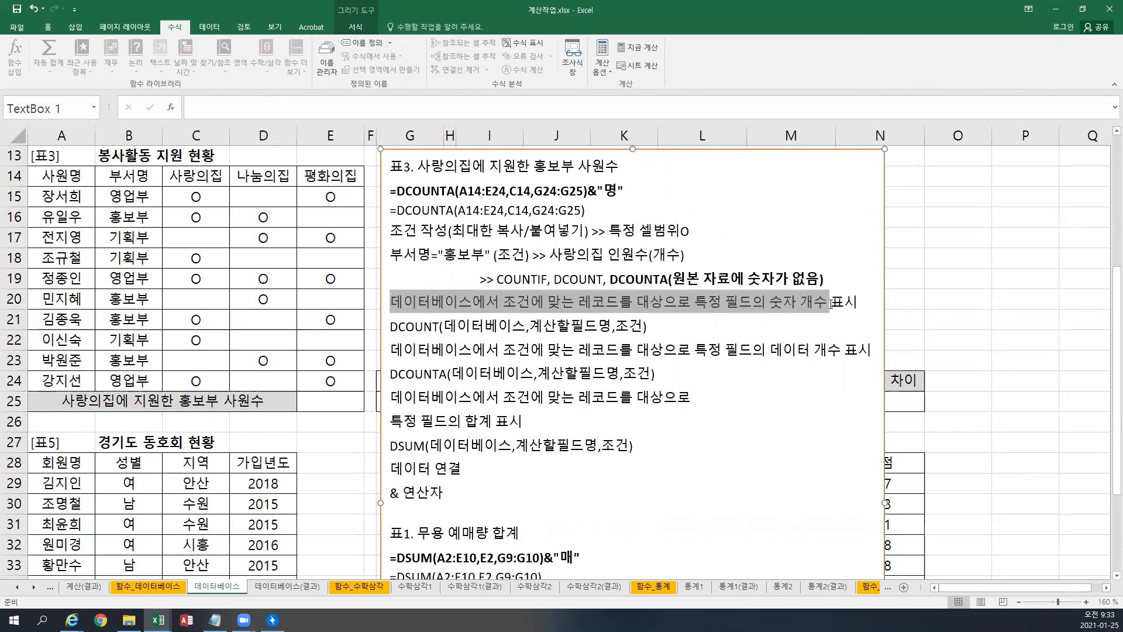
left_click(399, 322)
left_click_drag(391, 349, 823, 355)
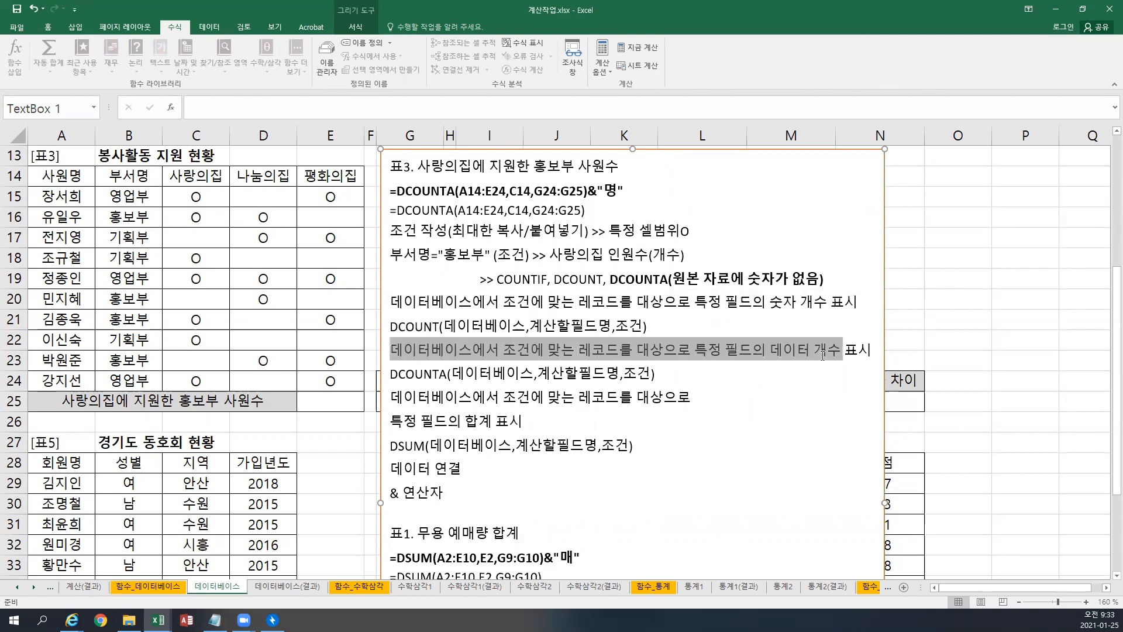
left_click_drag(391, 374, 467, 373)
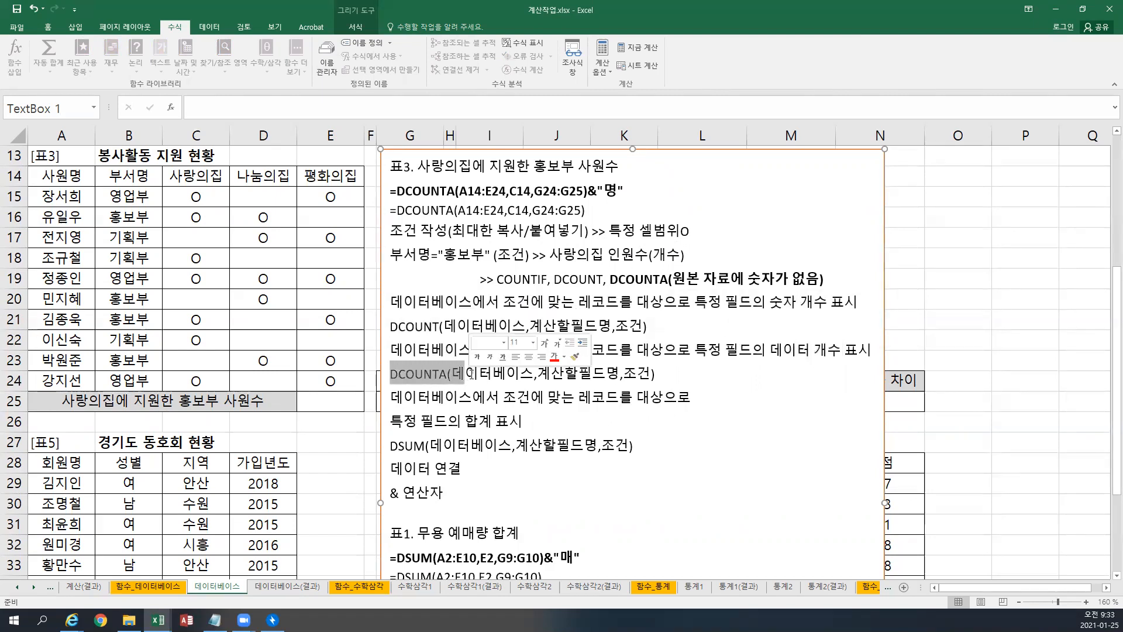
left_click(477, 373)
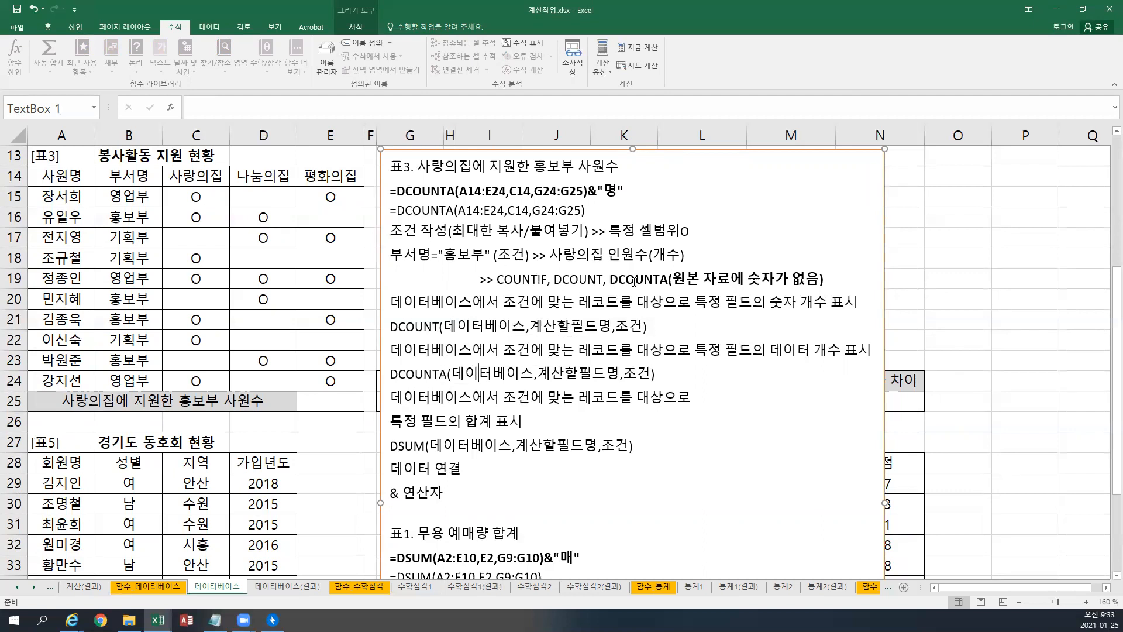
Examine the columns of 표3 for the kind of data they hold, especially the 사랑의집 entries of the 홍보부 employees.
left_click_drag(64, 196, 63, 377)
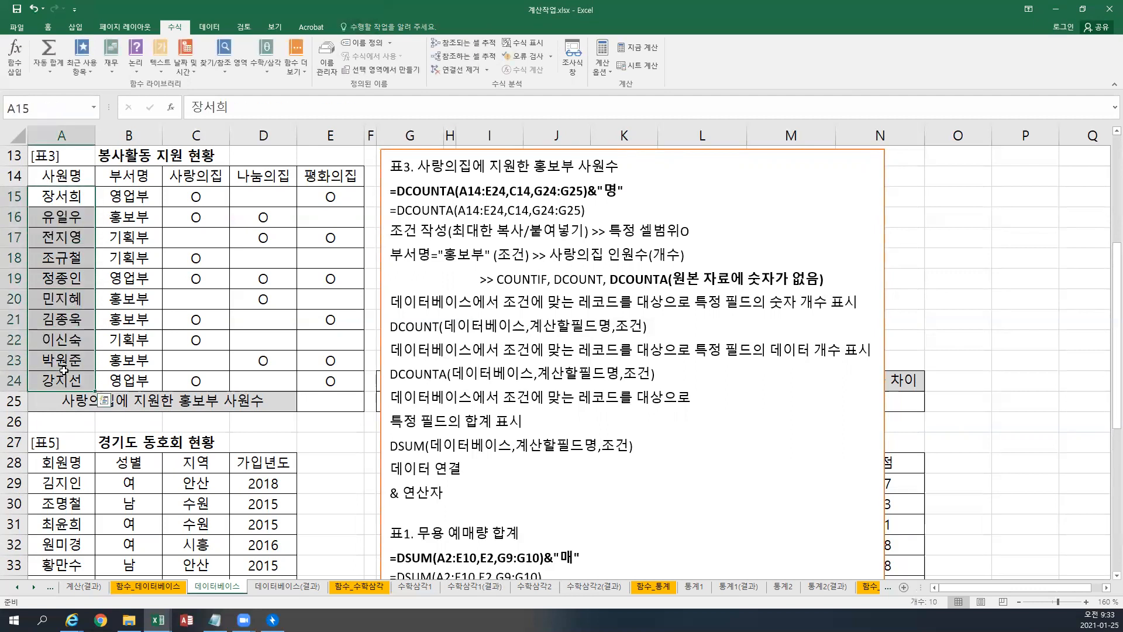
left_click_drag(126, 199, 119, 374)
left_click_drag(201, 195, 197, 362)
left_click_drag(293, 194, 274, 342)
left_click(341, 188)
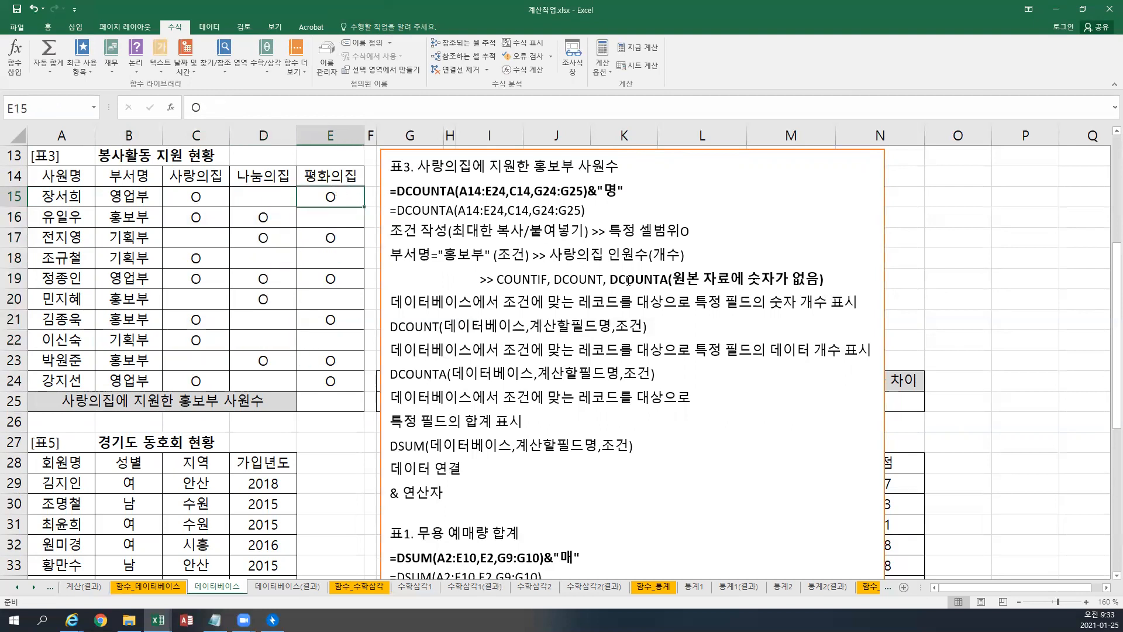
left_click_drag(607, 280, 664, 278)
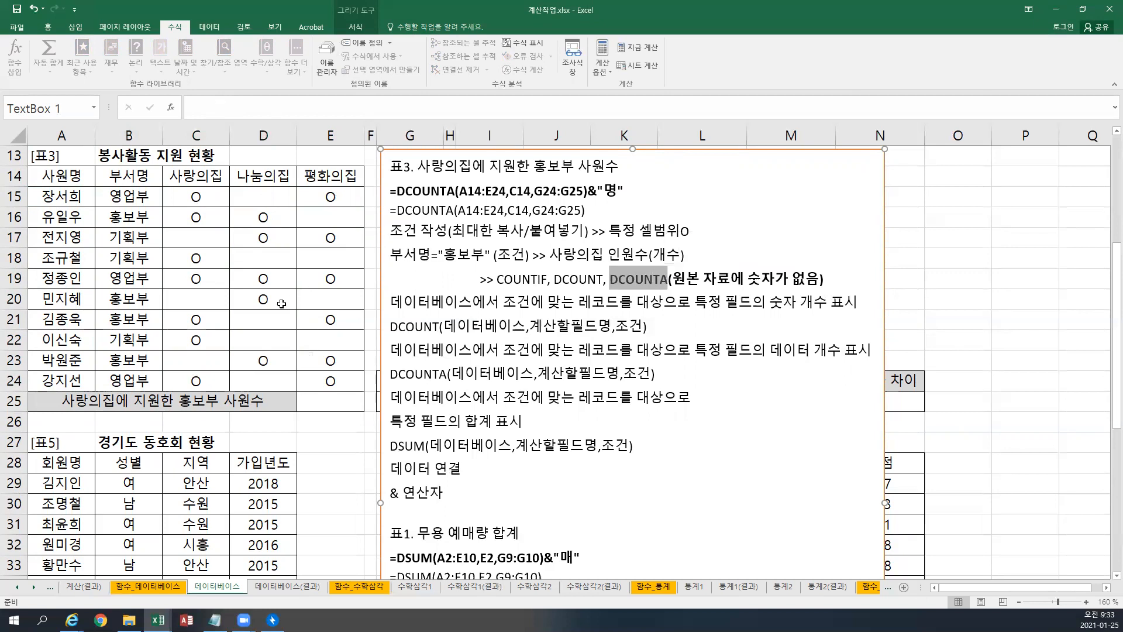
left_click_drag(188, 199, 189, 384)
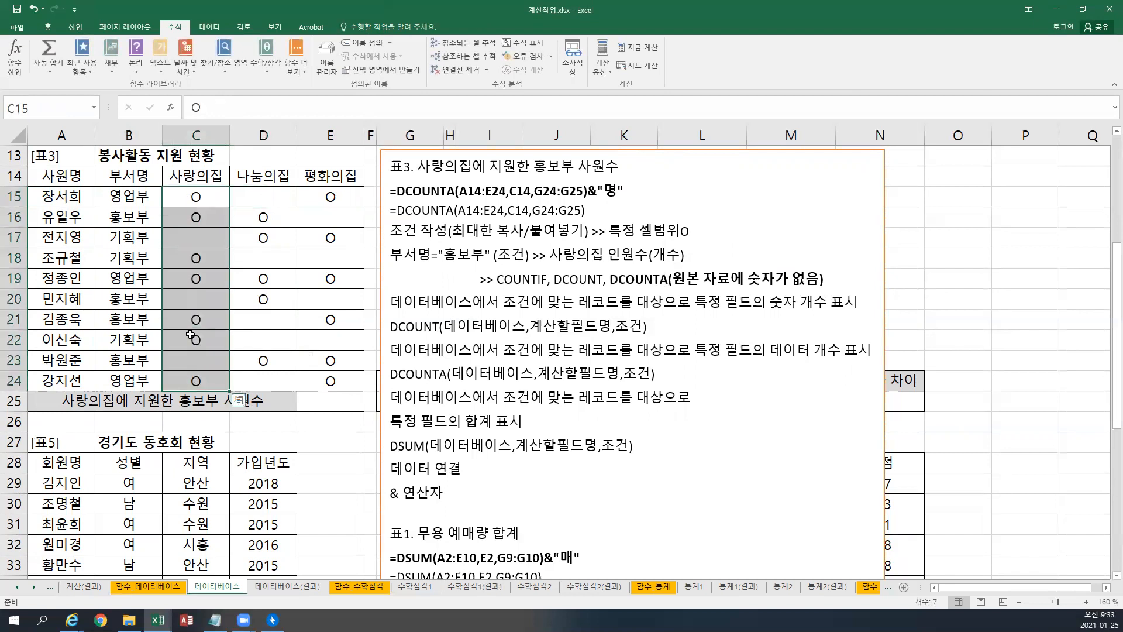
left_click(171, 220)
left_click(179, 319)
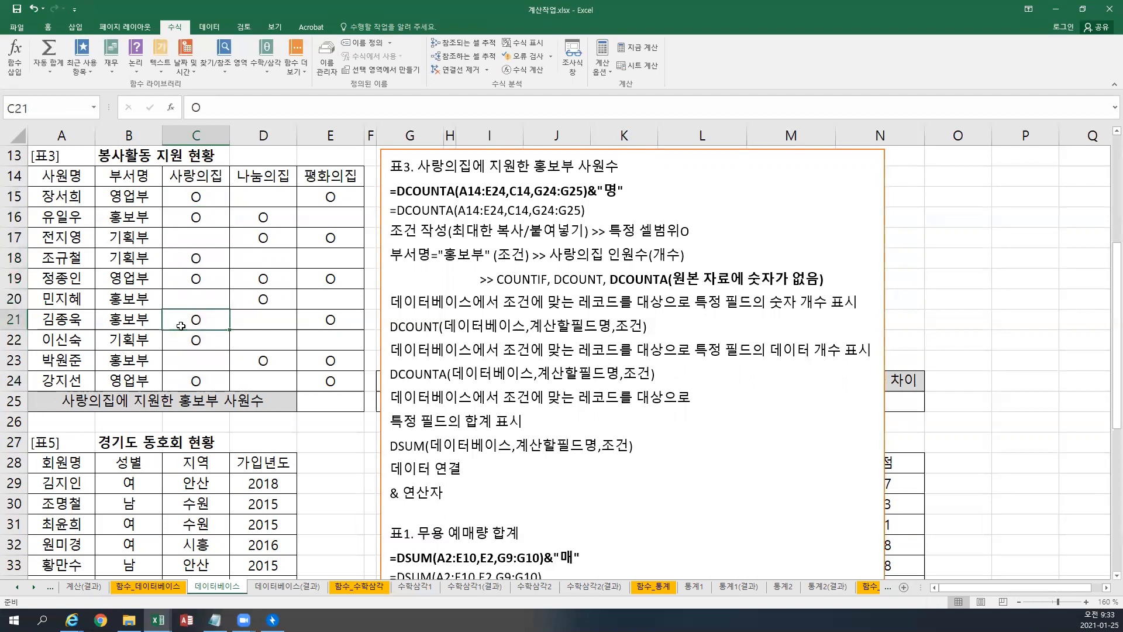
left_click(190, 374)
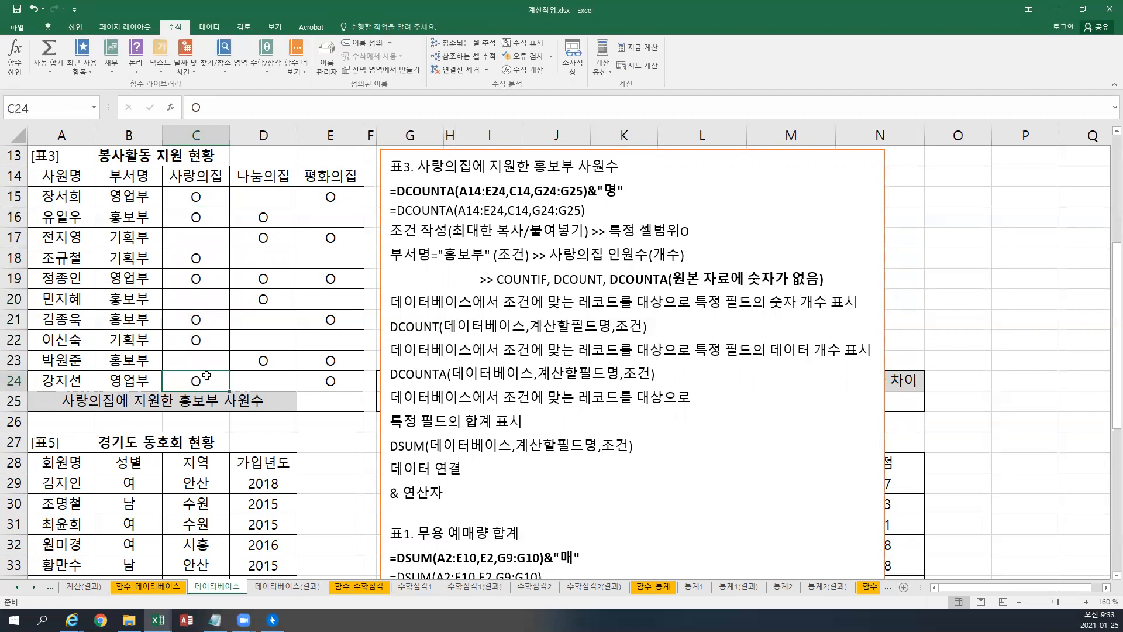
left_click(322, 397)
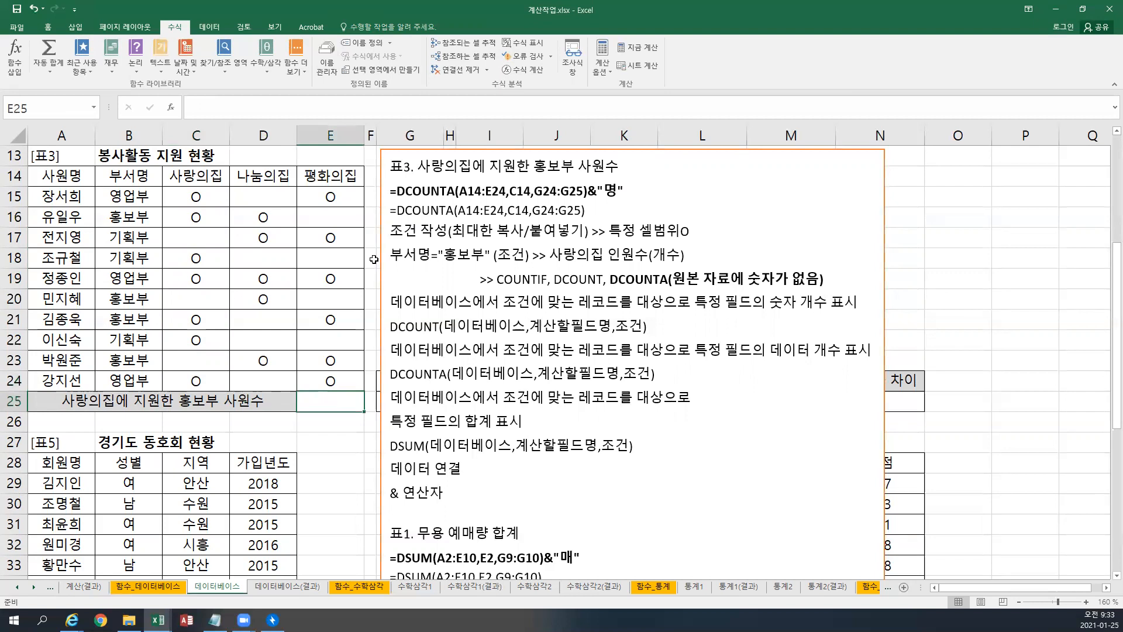
type("=")
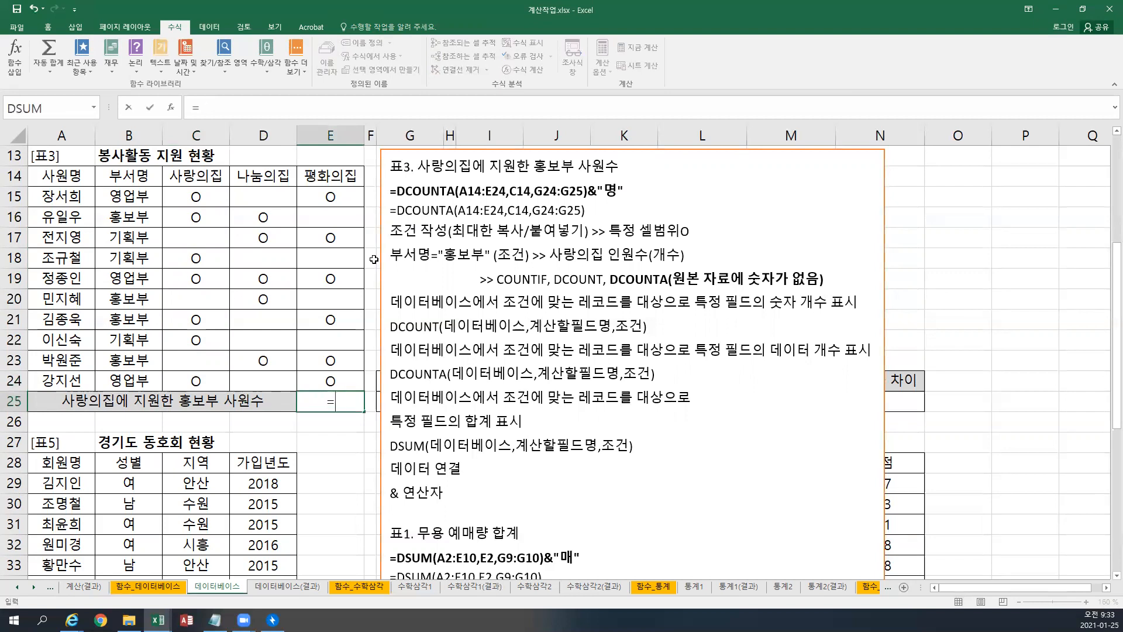
type("d")
key("BackSpace")
type("DCOUNTA")
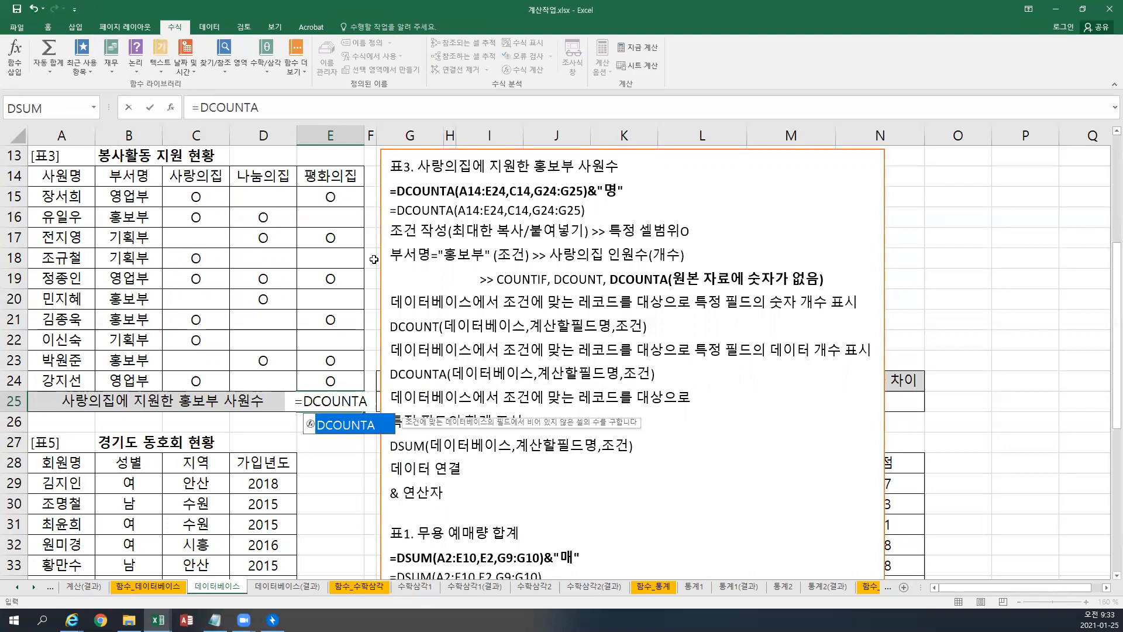
type("(")
left_click_drag(92, 185, 350, 383)
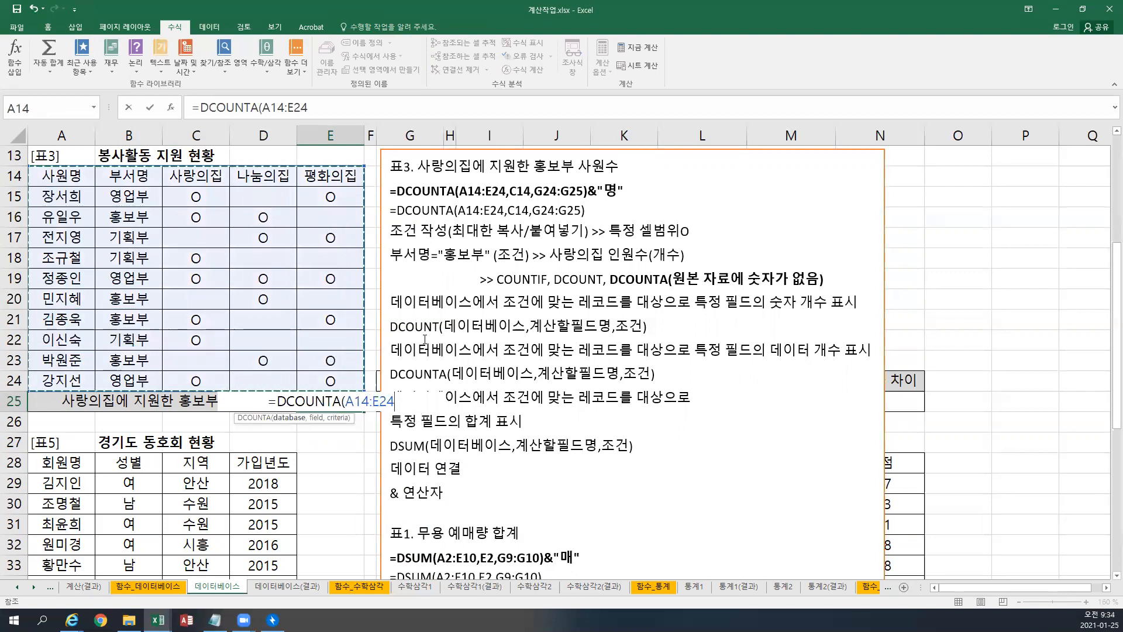
type(",")
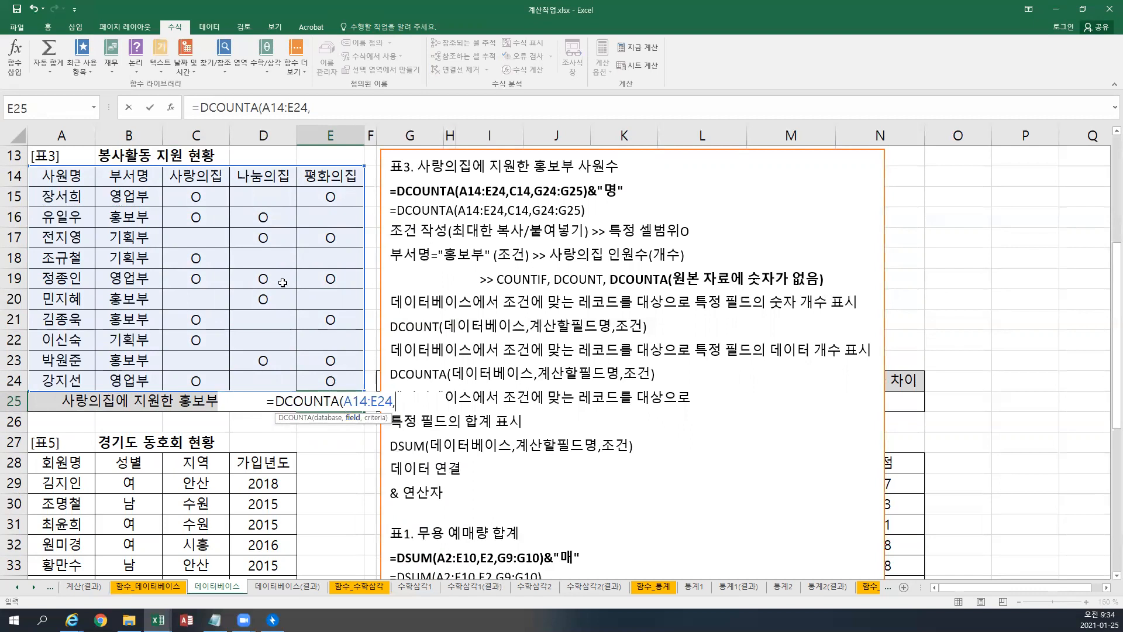
left_click(218, 177)
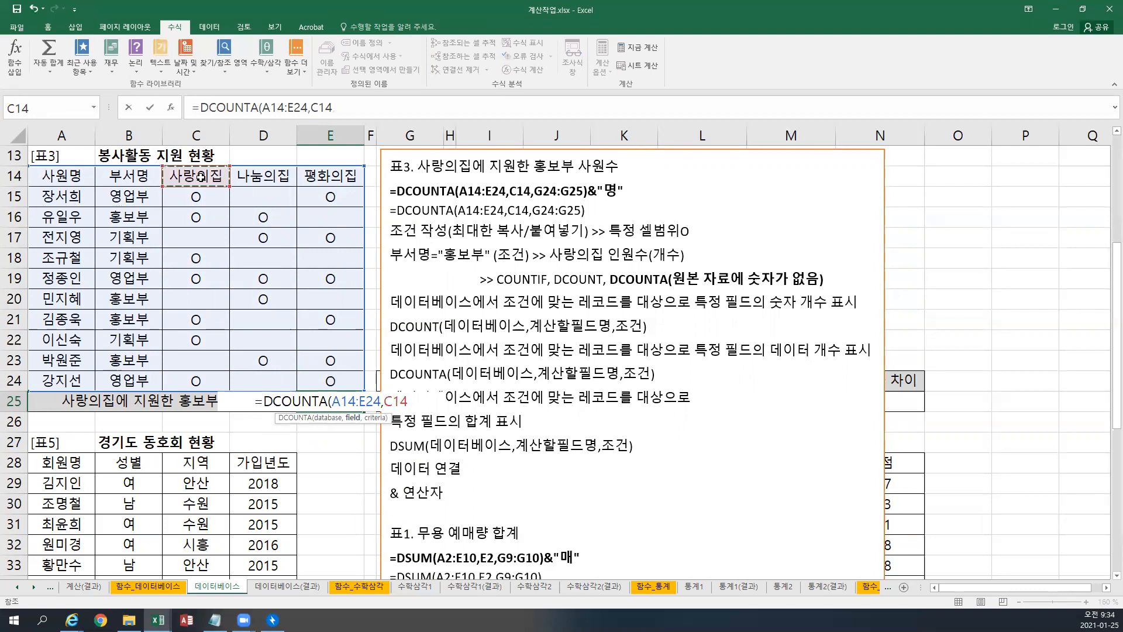
type(",")
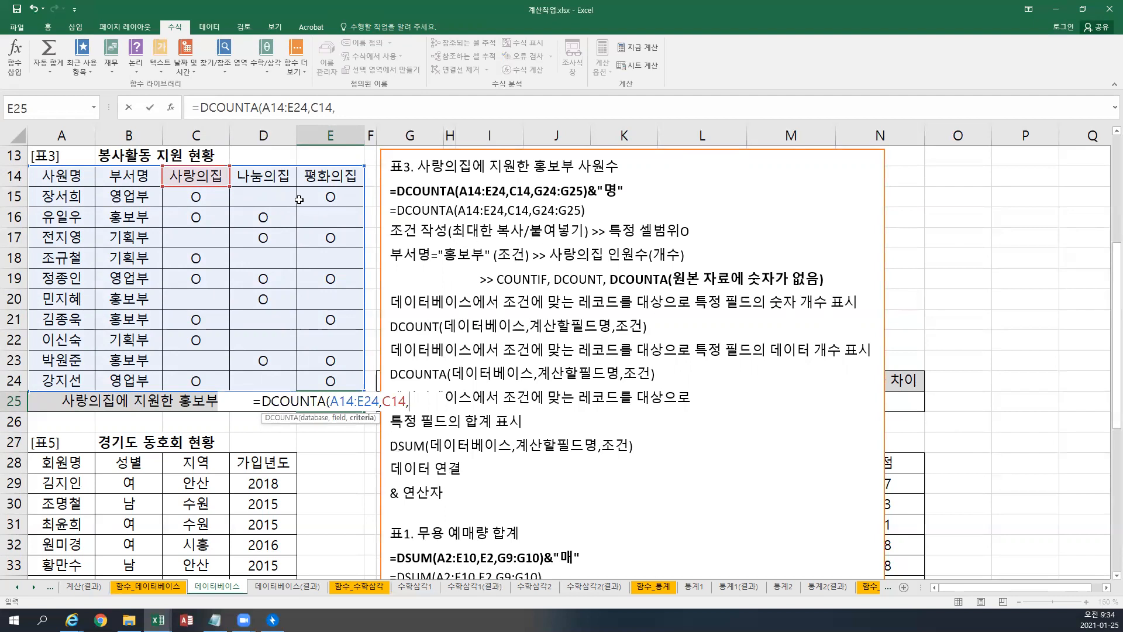
key("Escape")
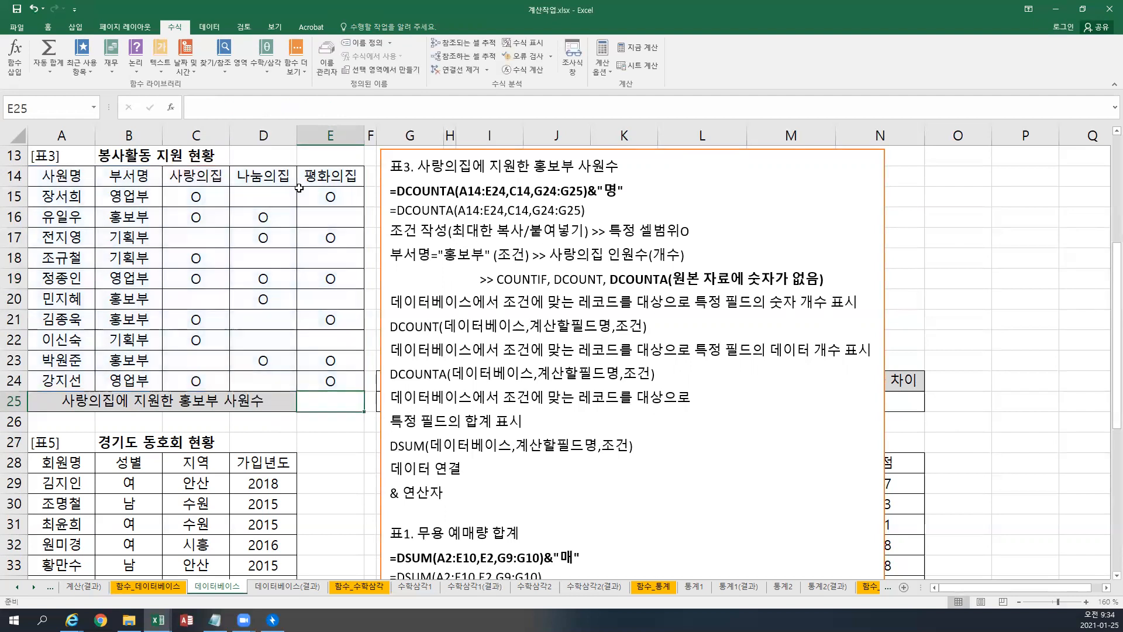
Move the notes text box sideways over columns I to O, clear of cells G24:G25.
left_click(374, 193)
left_click(384, 191)
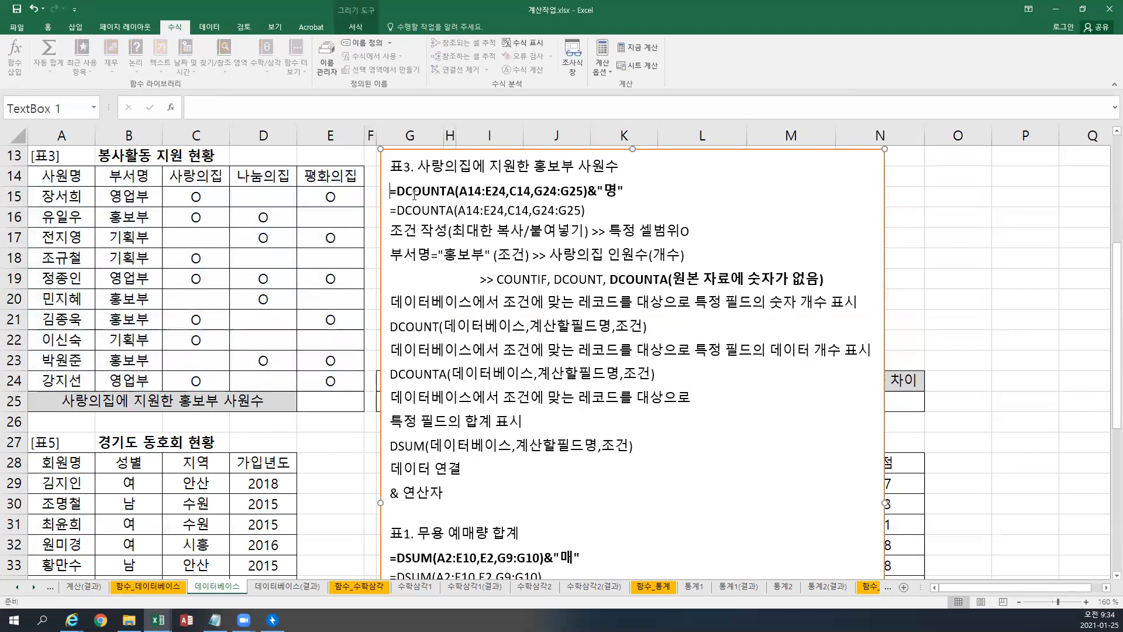
left_click_drag(384, 191, 482, 191)
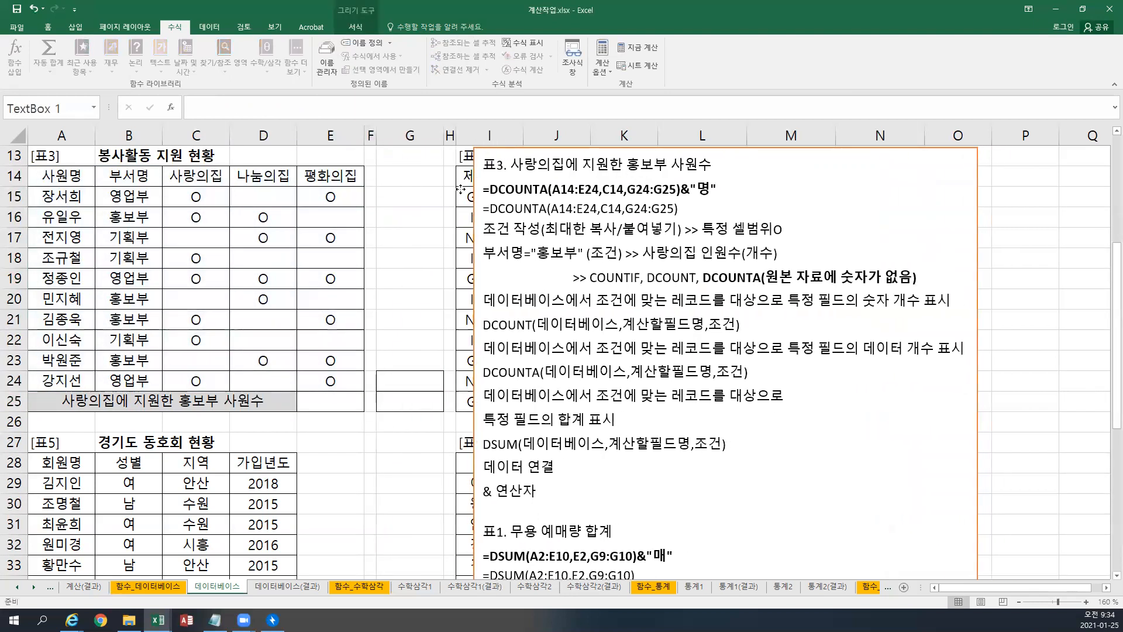
Copy the 부서명 header from B14 of 표3 into G24 as the criteria field name.
left_click(402, 380)
left_click_drag(403, 381, 403, 395)
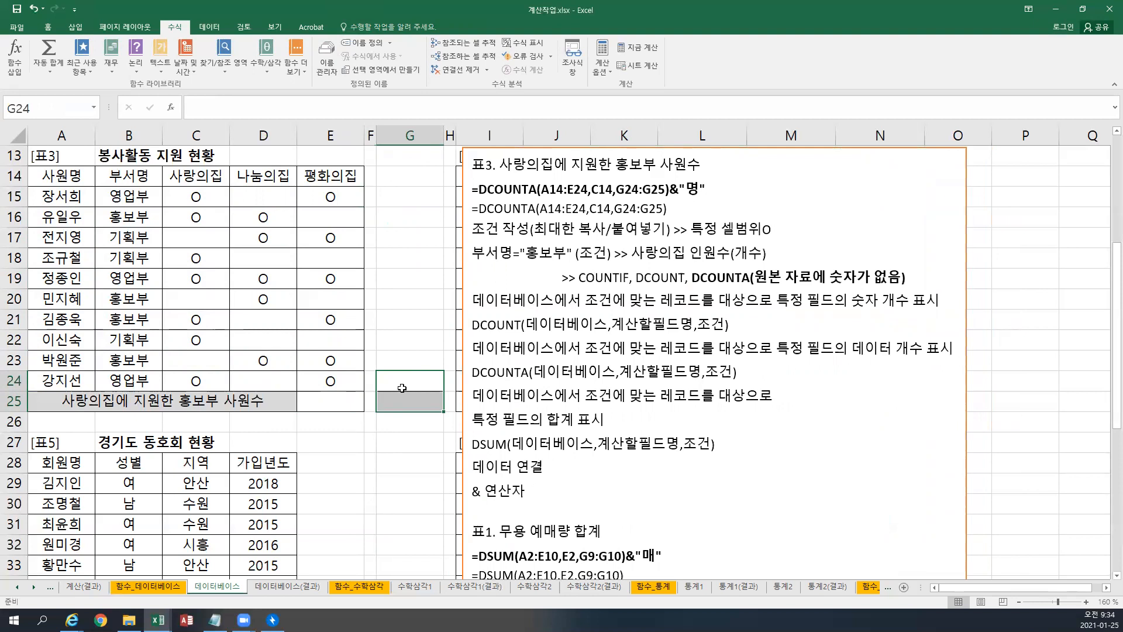
left_click(401, 387)
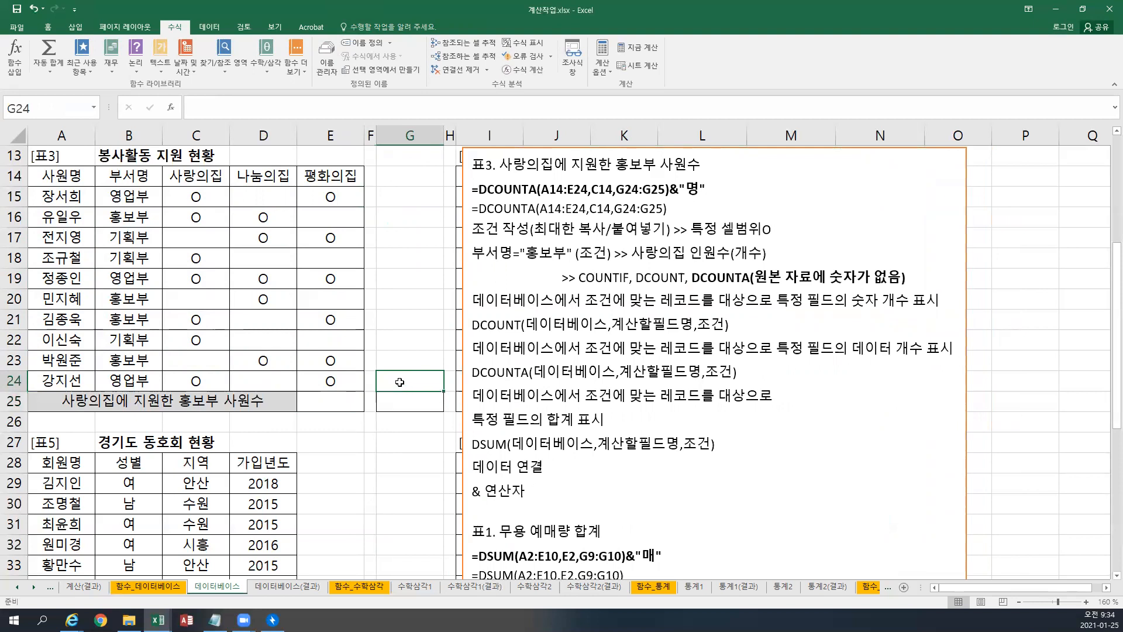
left_click(136, 176)
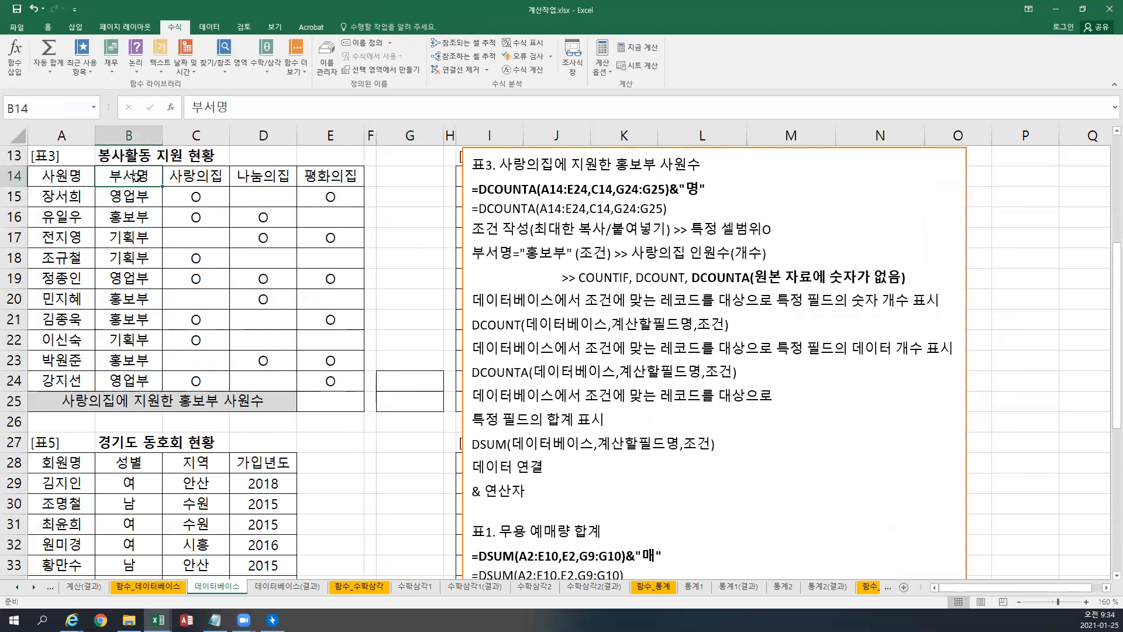
right_click(136, 177)
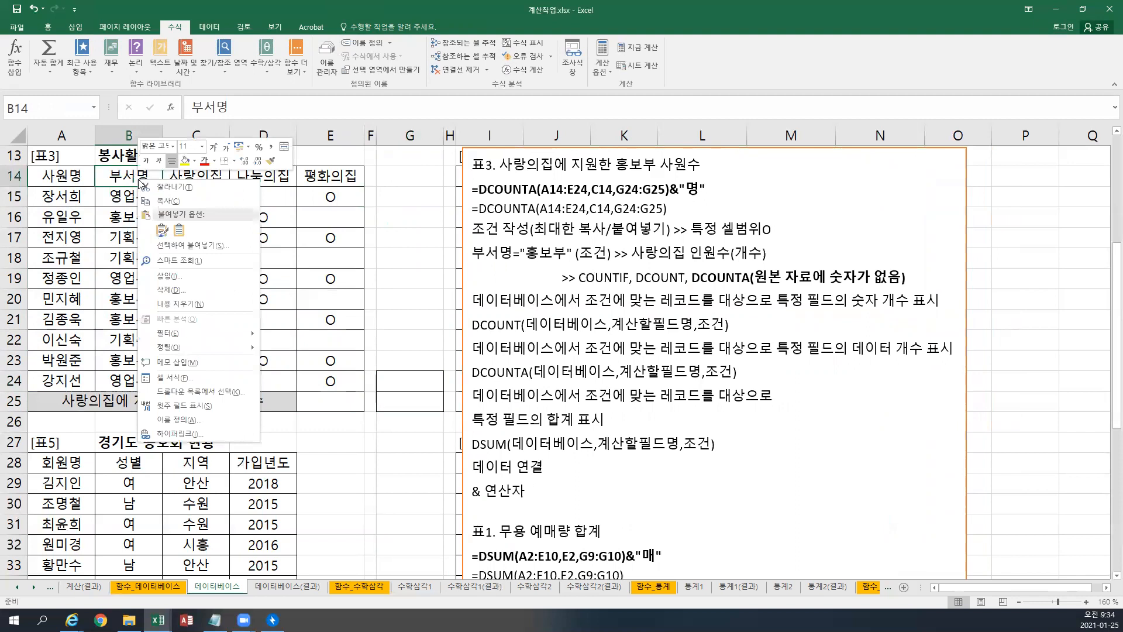
left_click(158, 201)
left_click(403, 381)
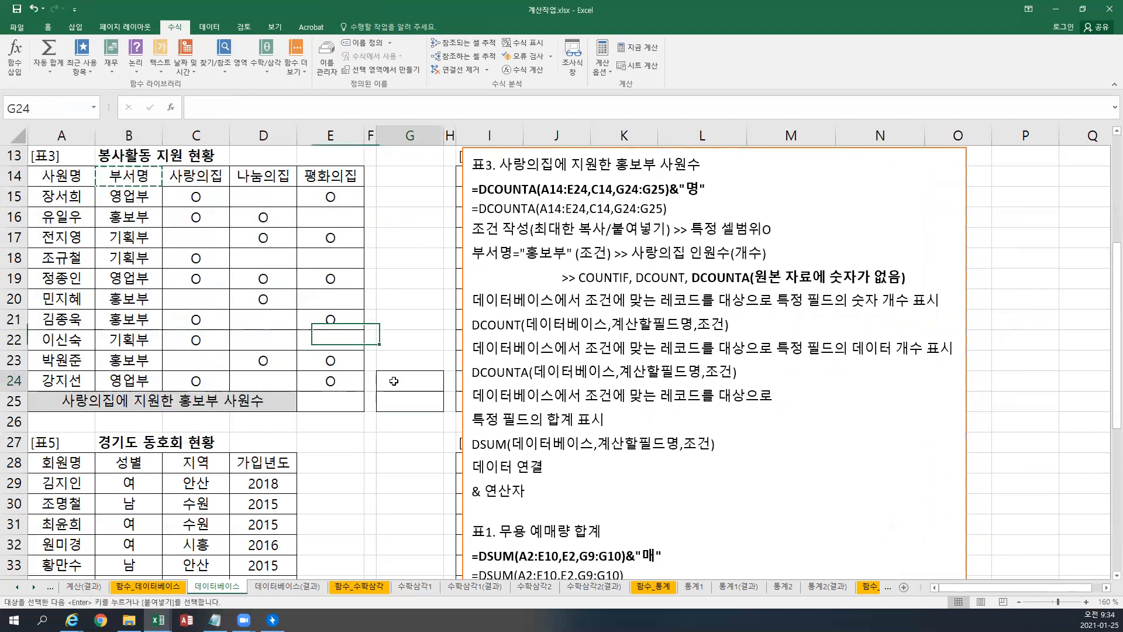
right_click(397, 383)
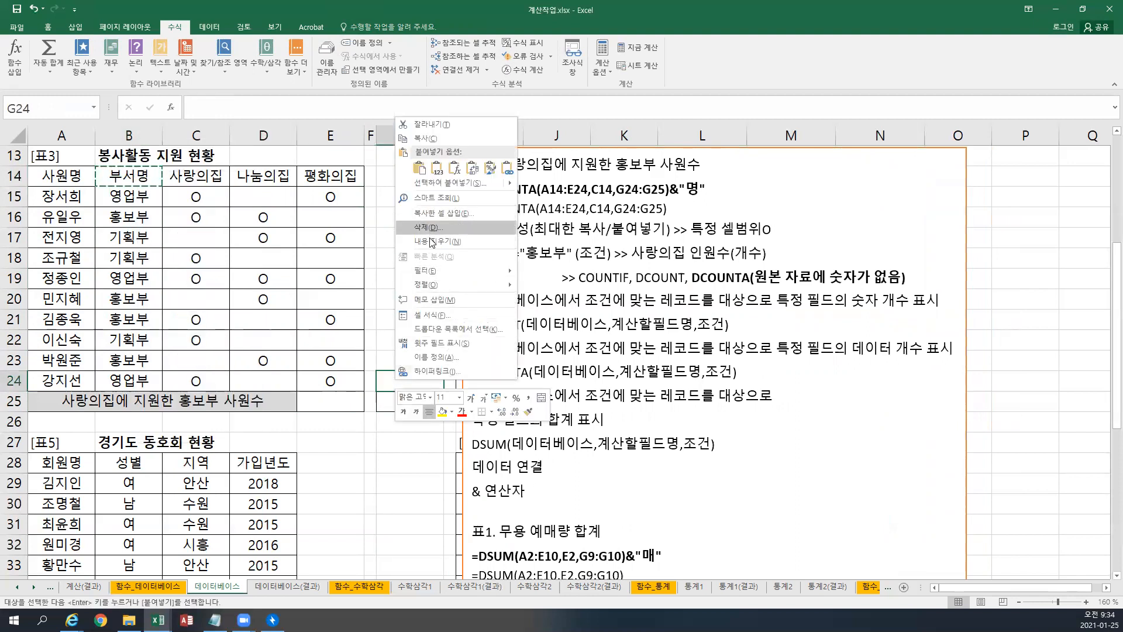
left_click(420, 169)
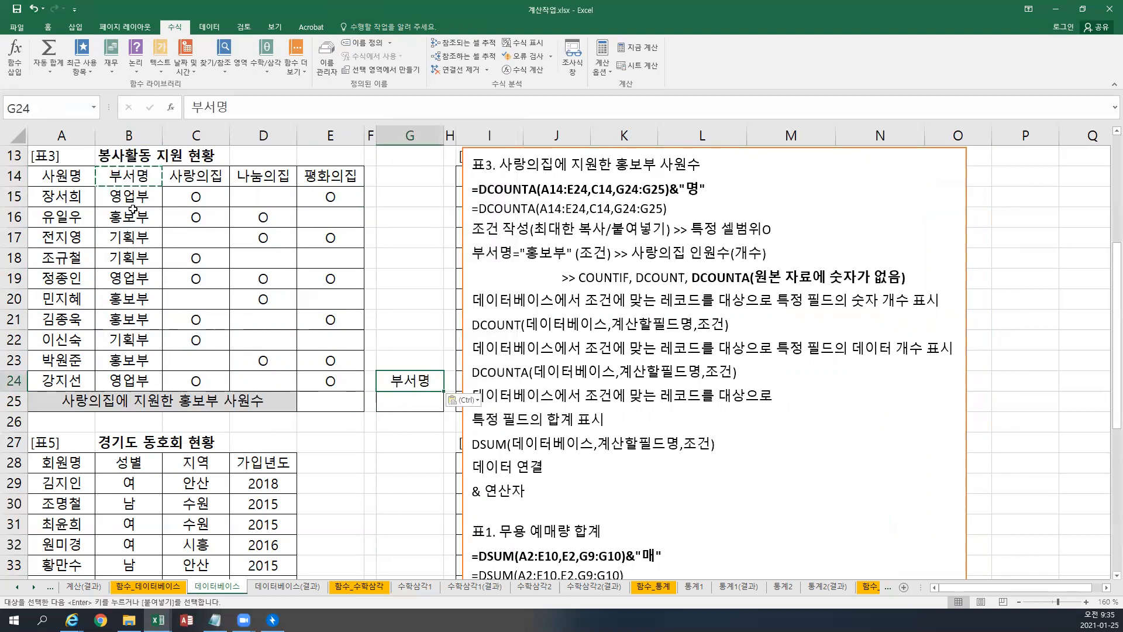
Copy 홍보부 from B16 into G25 as the criteria value under the 부서명 header.
right_click(135, 214)
left_click(157, 236)
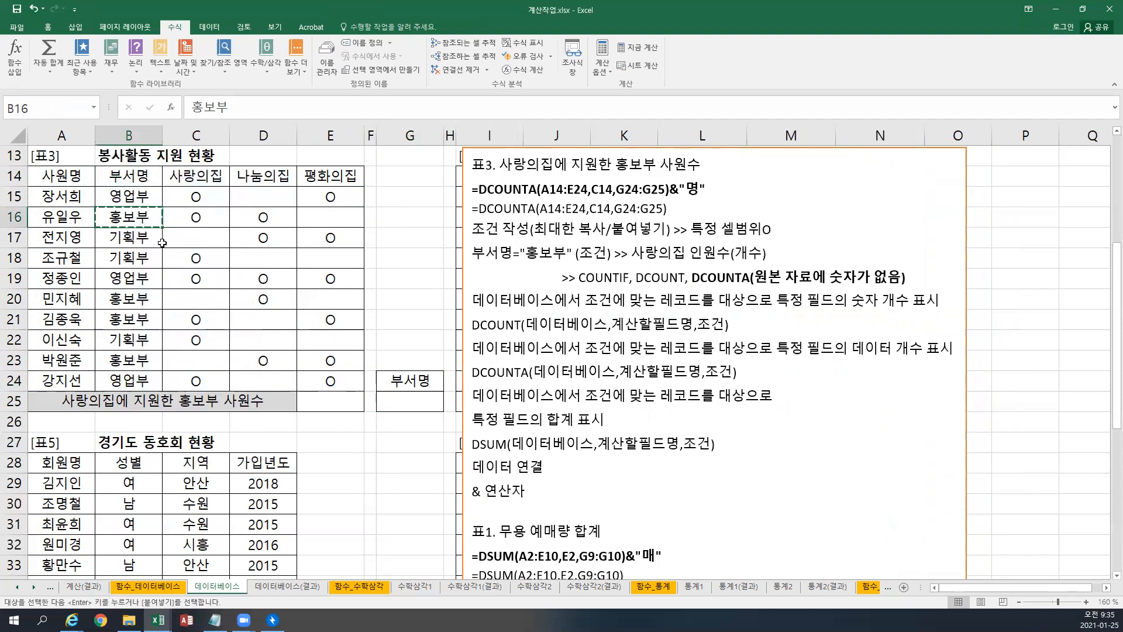
right_click(412, 403)
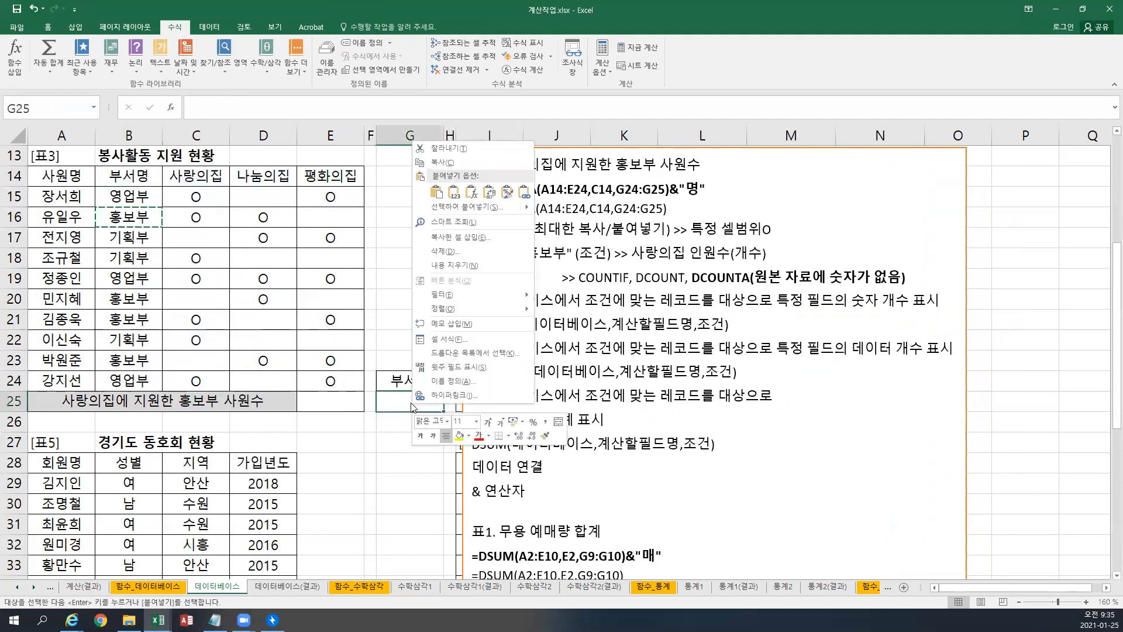
left_click(435, 192)
left_click_drag(412, 381, 412, 394)
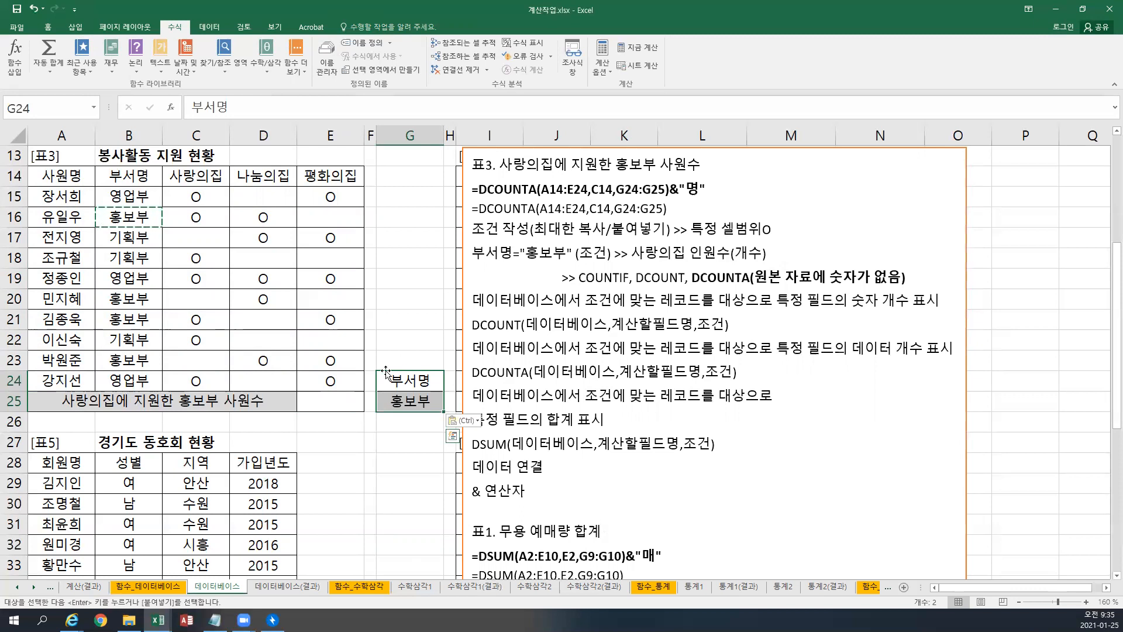
Enter =DCOUNTA(A14:E24,C14,G24:G25) in E25 to count the 홍보부 employees who applied for 사랑의집.
left_click(346, 396)
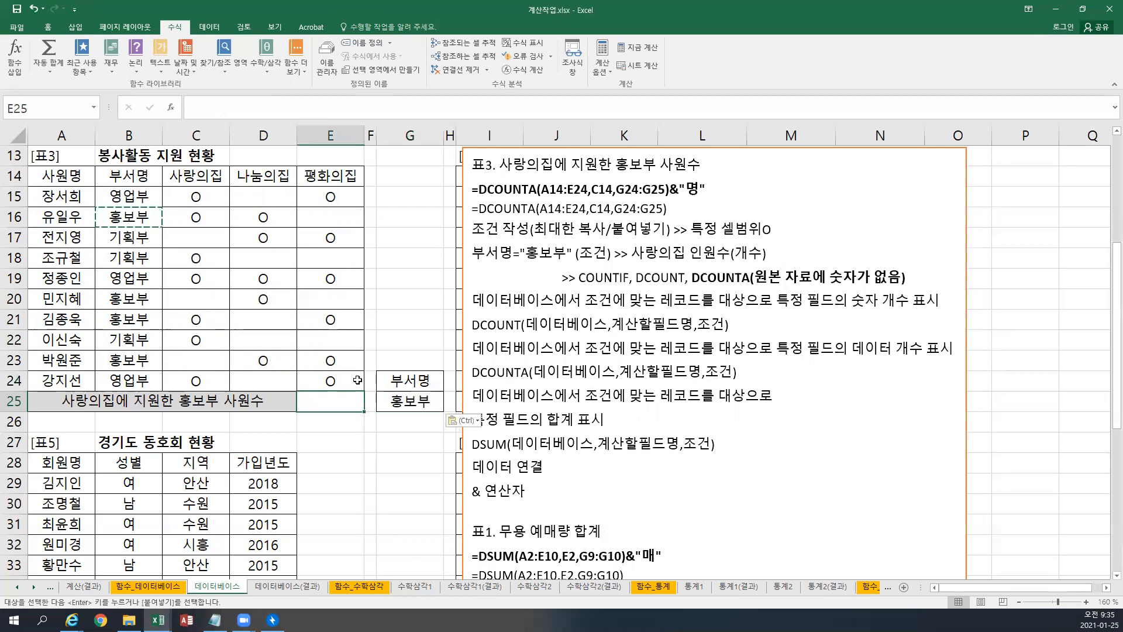
type("=")
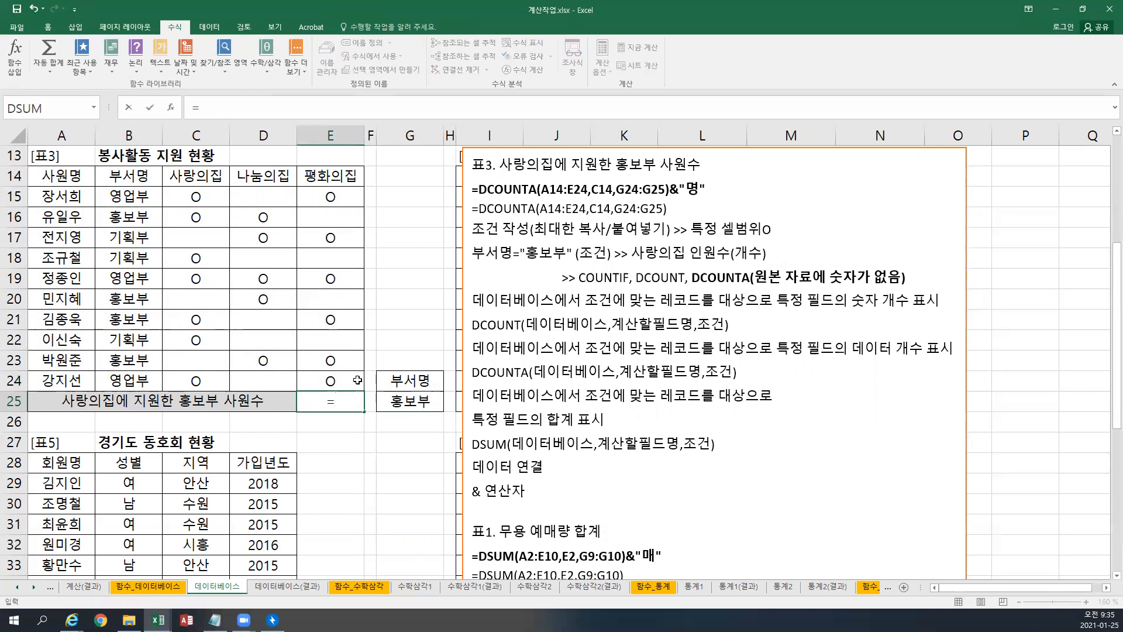
type("DCOUNT")
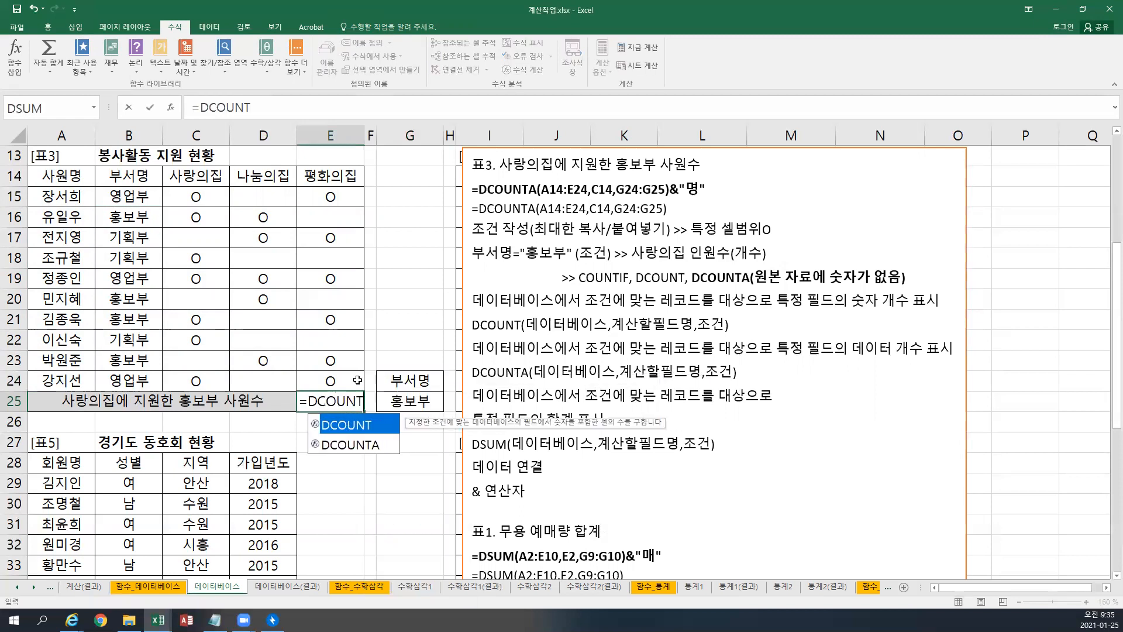
type("A(")
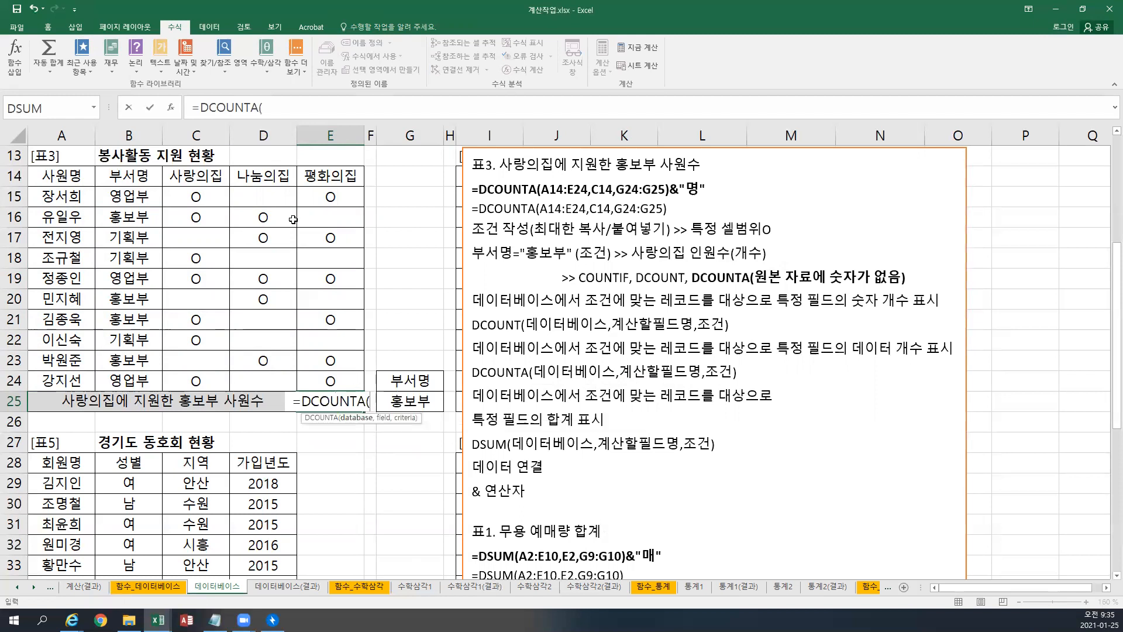
left_click_drag(76, 176, 316, 382)
type(",")
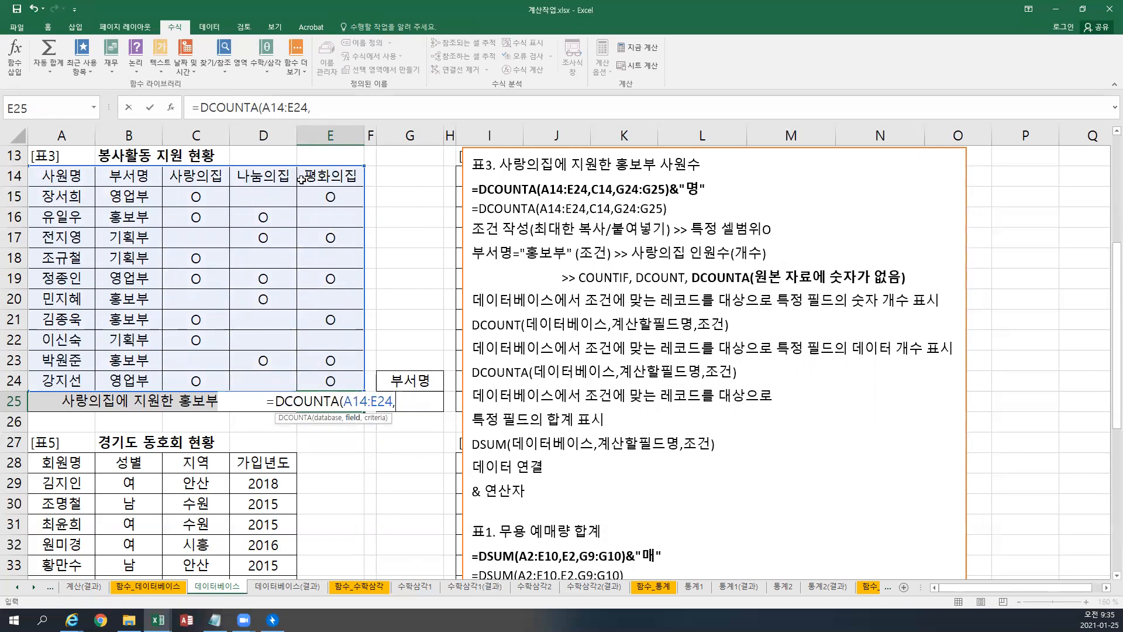
left_click(214, 175)
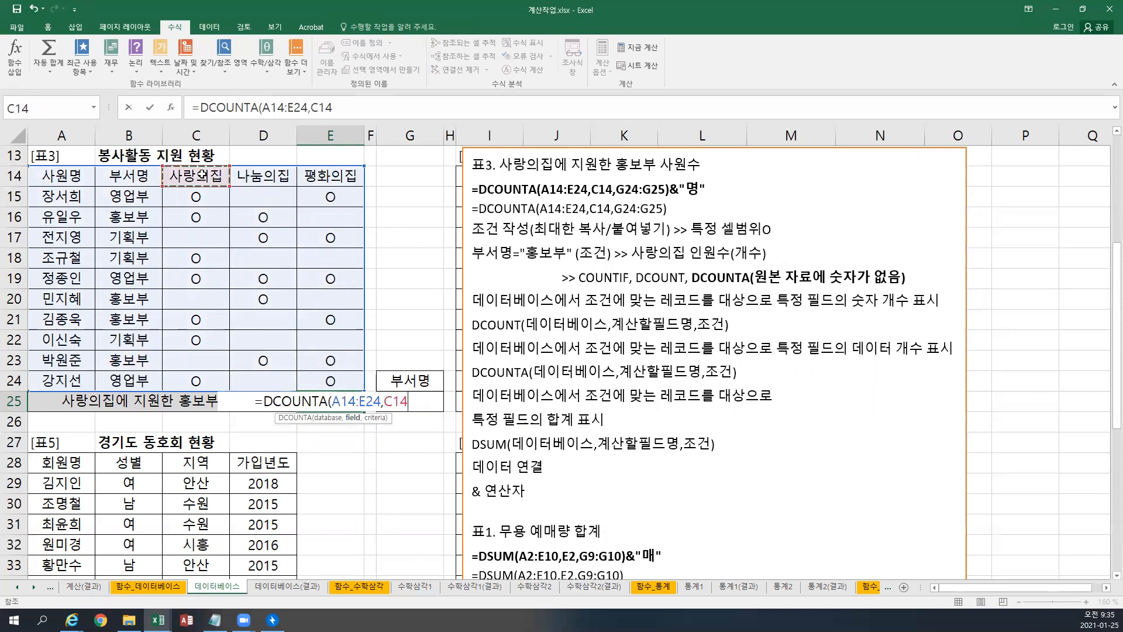
type(",")
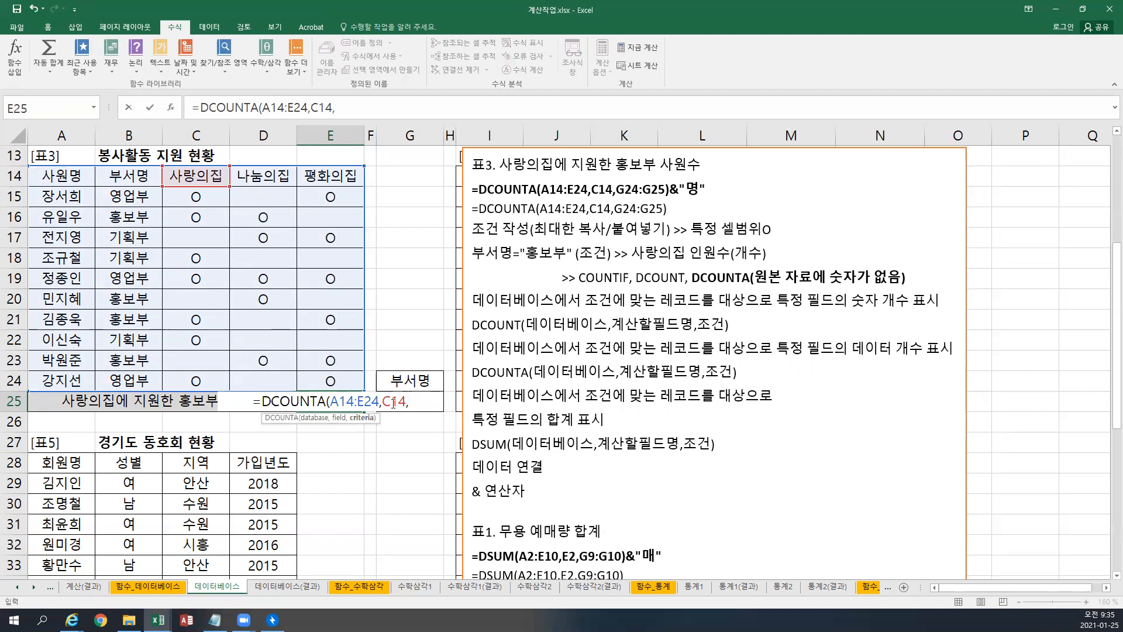
left_click_drag(413, 383, 412, 403)
type(")")
key("ctrl+Return")
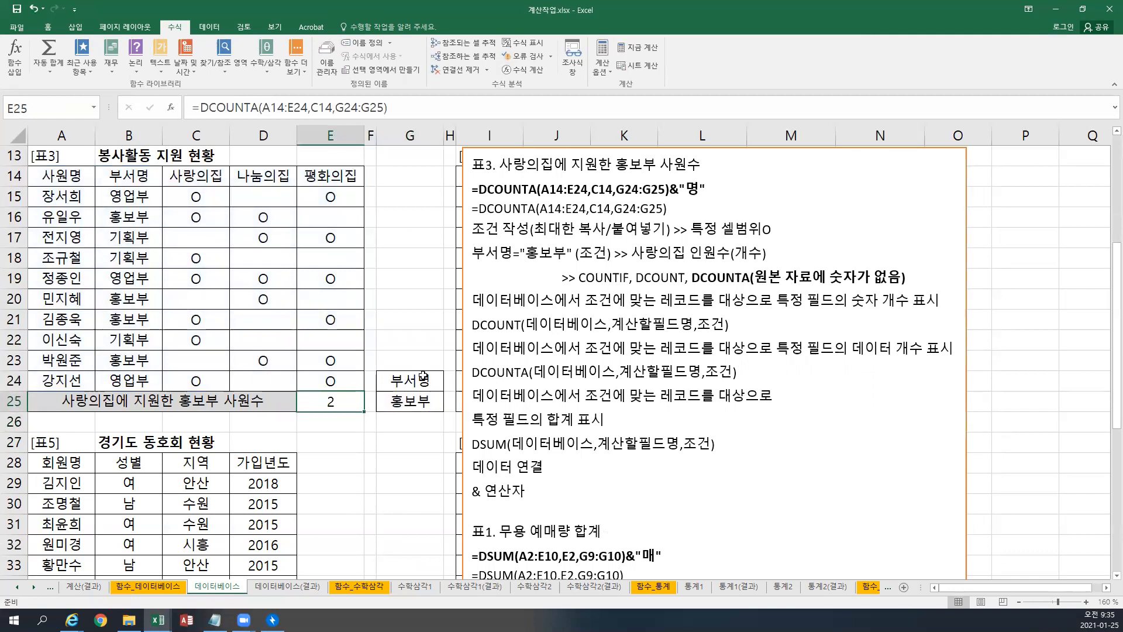
Append &"명" to the DCOUNTA formula in E25.
double_click(343, 401)
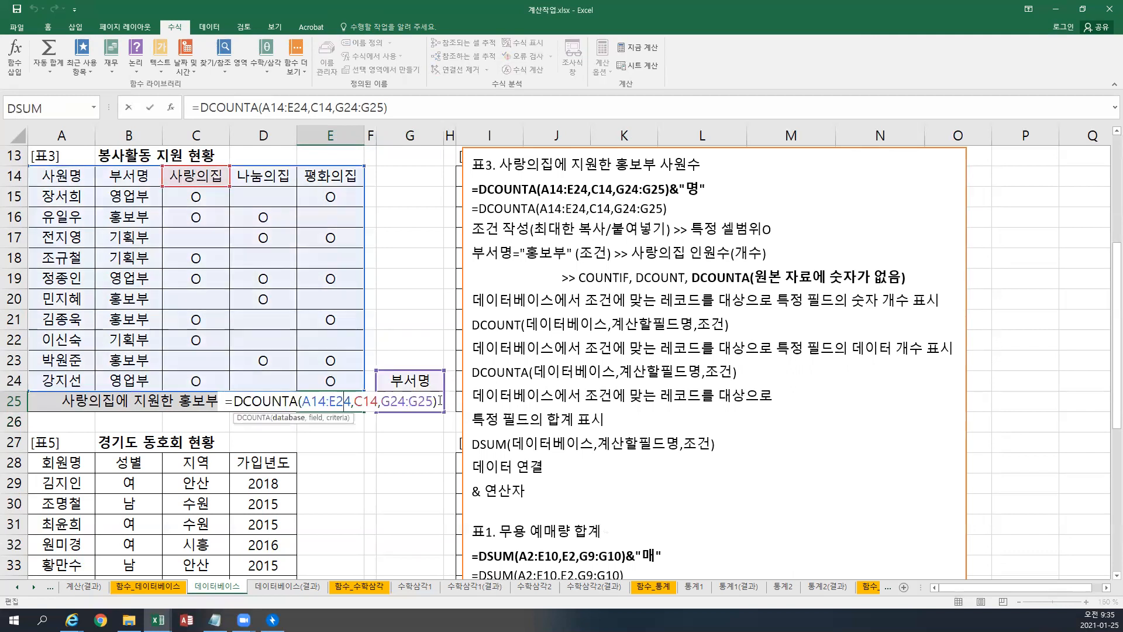
type("&\"AU")
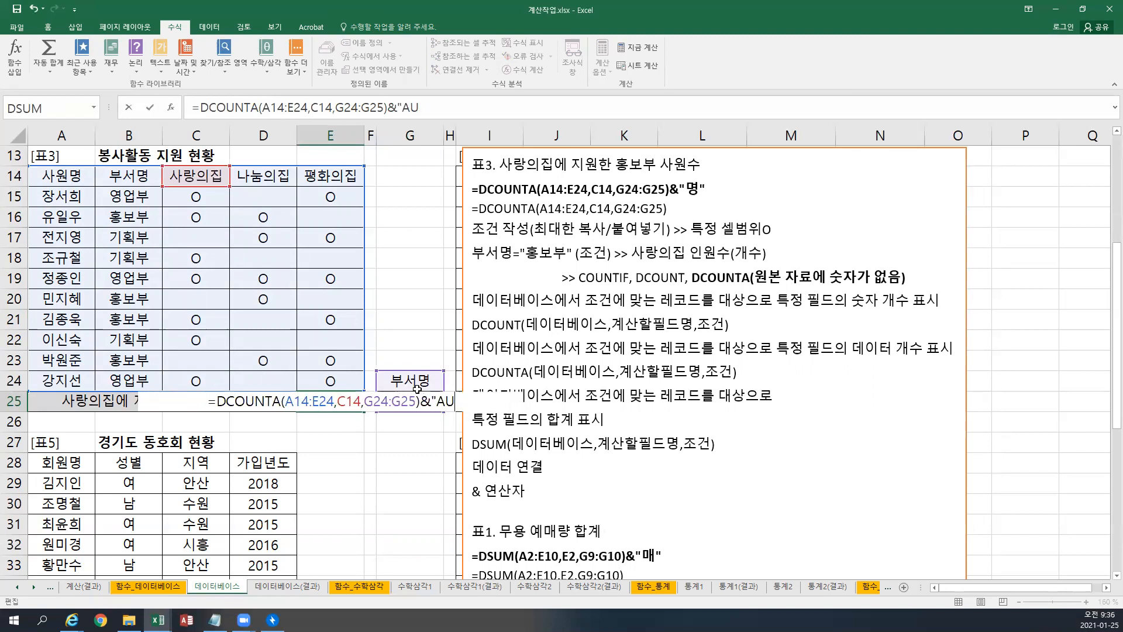
type("ㅁㅕㅇ\"")
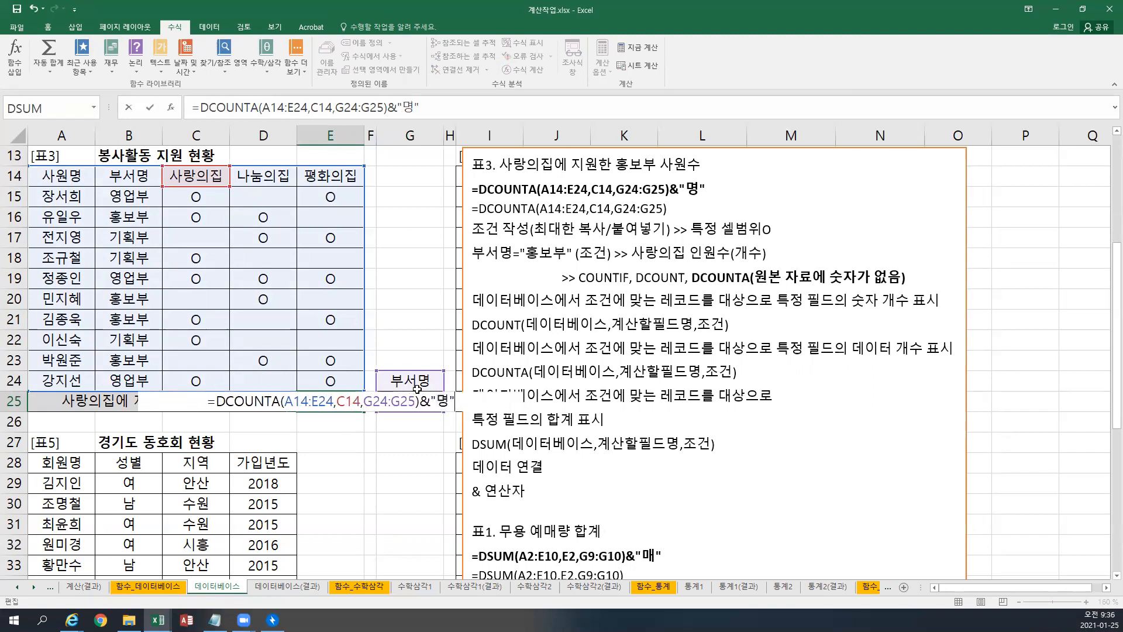
key("Return")
left_click(326, 406)
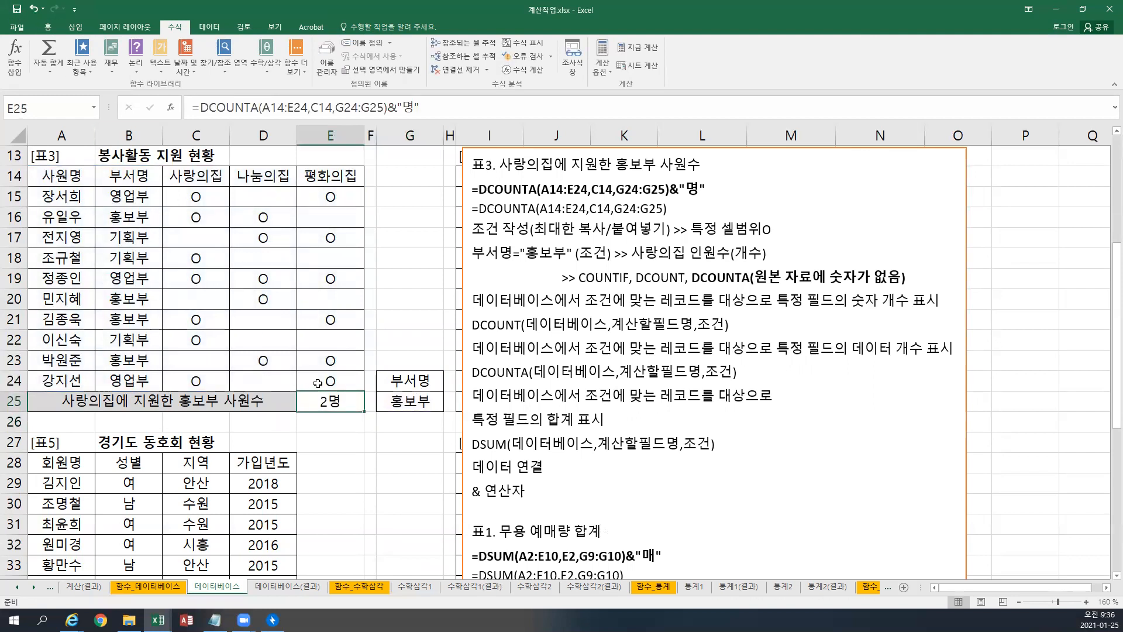
Paste the 표5 notes on 안산 회원수 with the DCOUNT formulas before the 표3 notes in the text box.
scroll(318, 383, "down", 1)
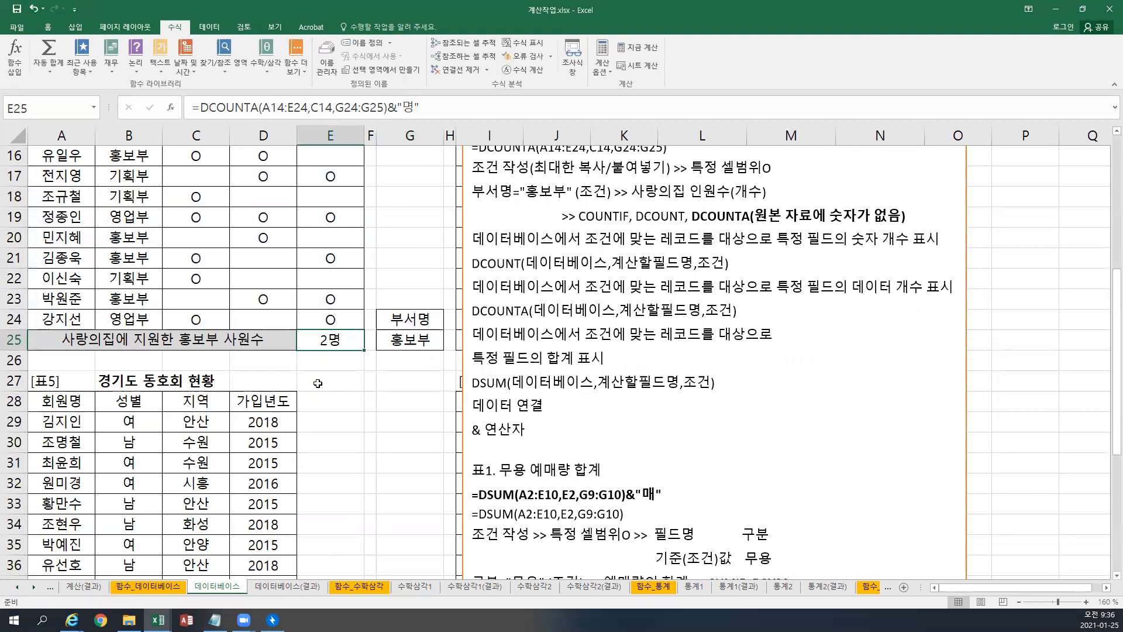
scroll(318, 383, "up", 1)
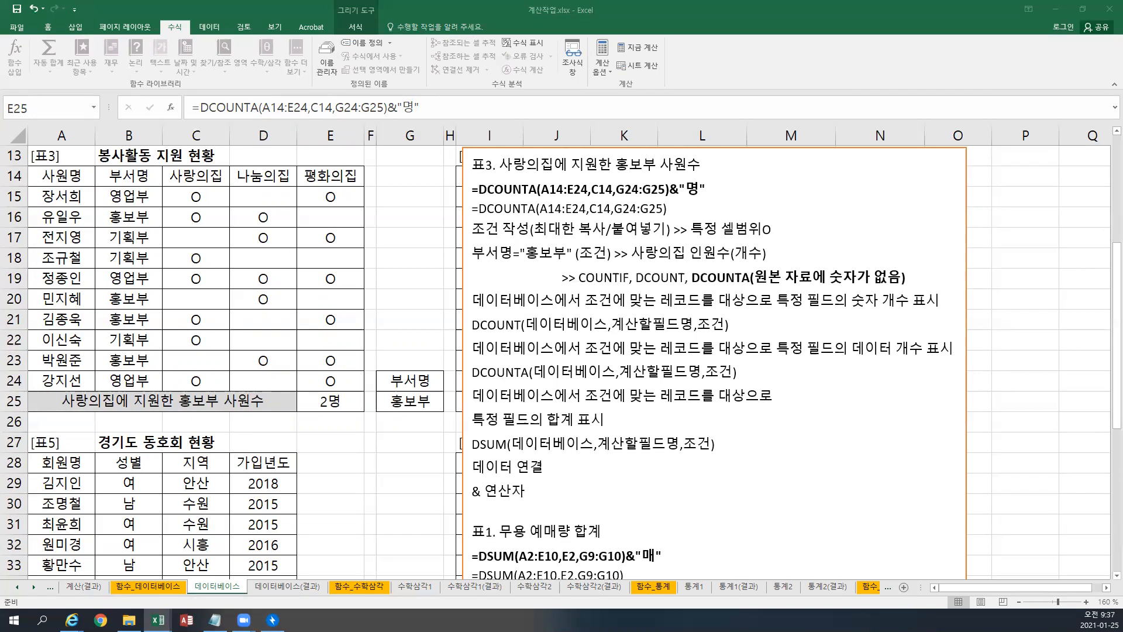
left_click(477, 162)
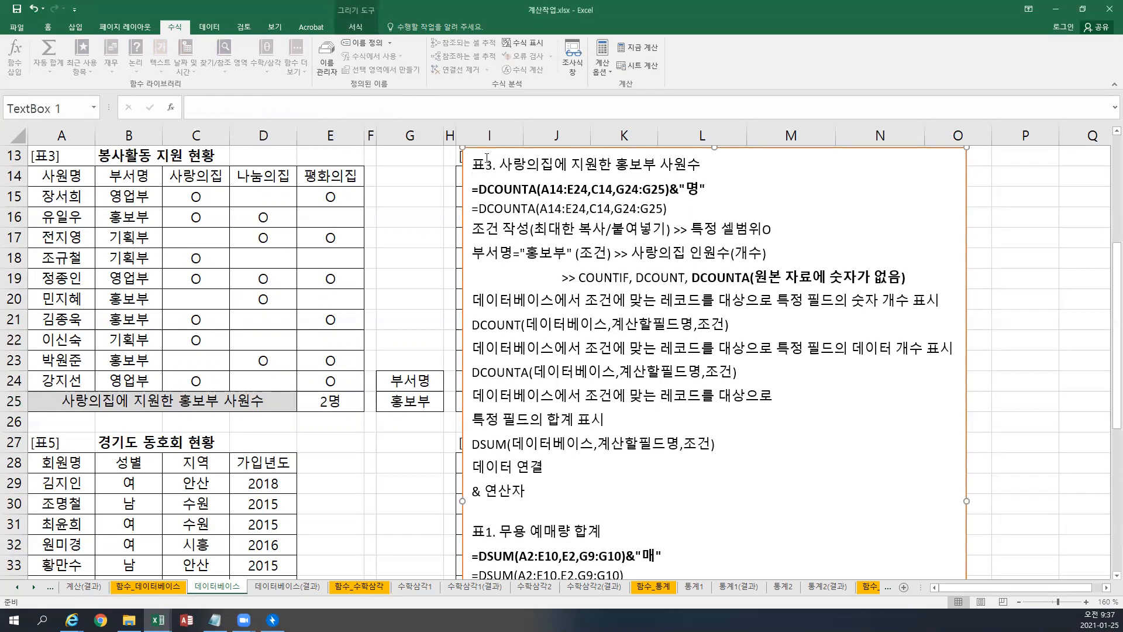
key("ctrl+v")
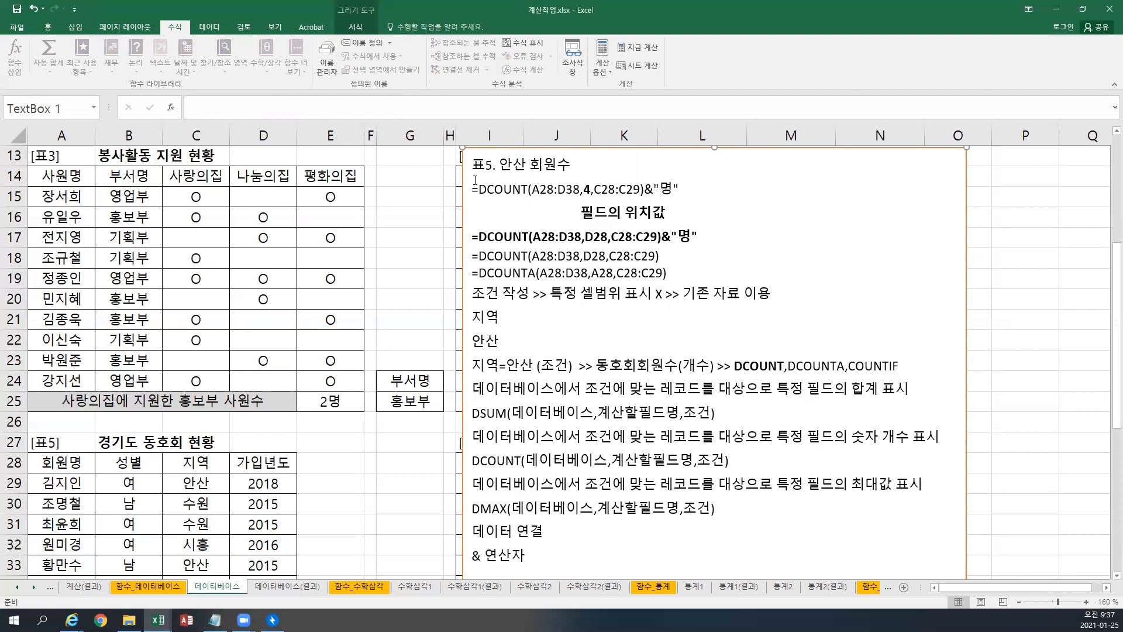
Move the notes text box down beside 표5 and select the 안산 회원수 result cell D39.
left_click_drag(472, 160, 418, 571)
left_click_drag(448, 379, 410, 451)
scroll(681, 485, "down", 4)
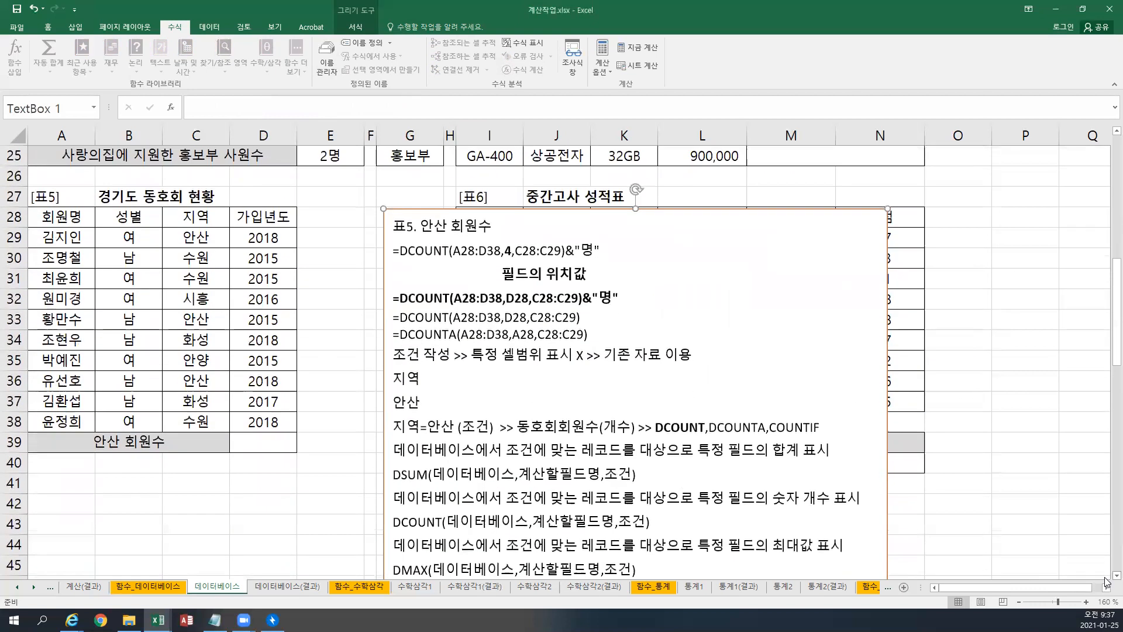
scroll(1107, 582, "down", 1)
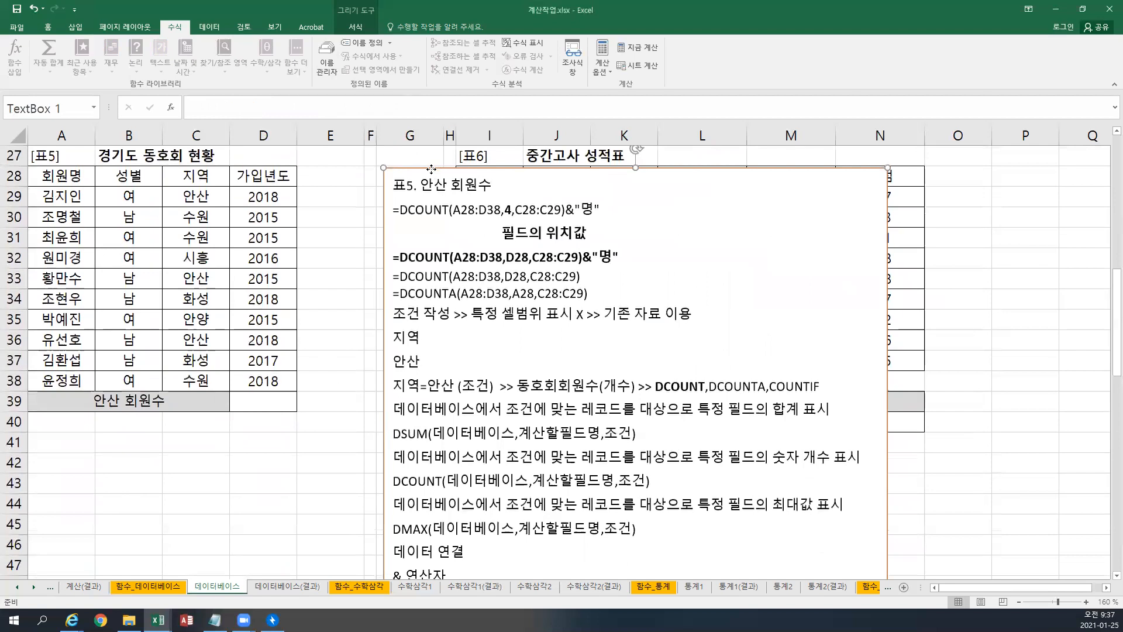
left_click_drag(433, 171, 472, 180)
left_click_drag(573, 210, 505, 202)
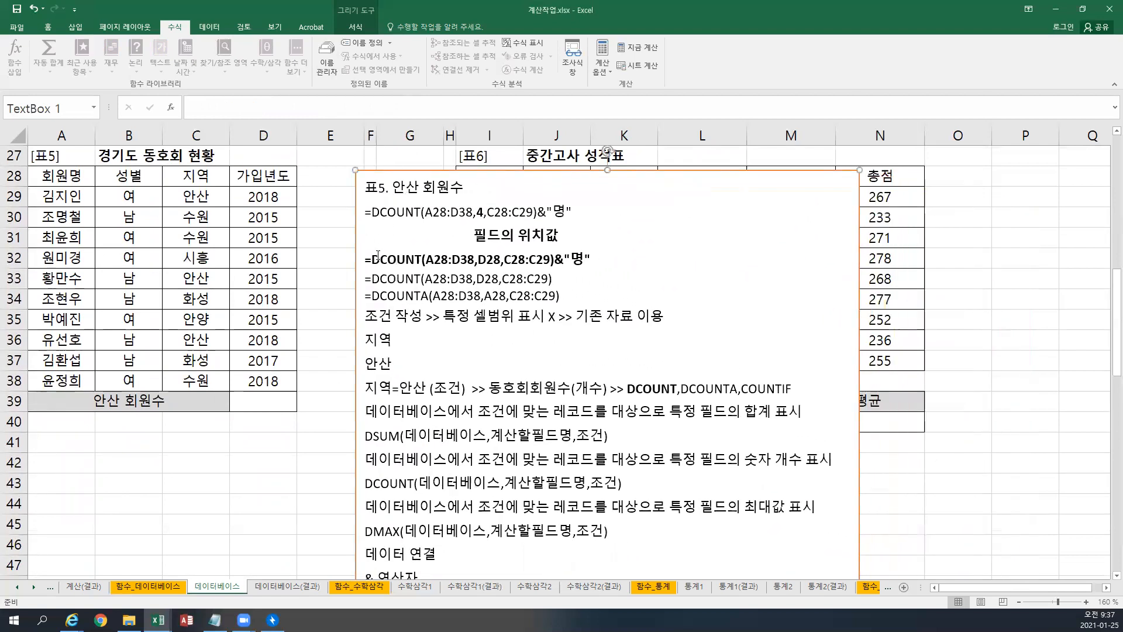
left_click(260, 403)
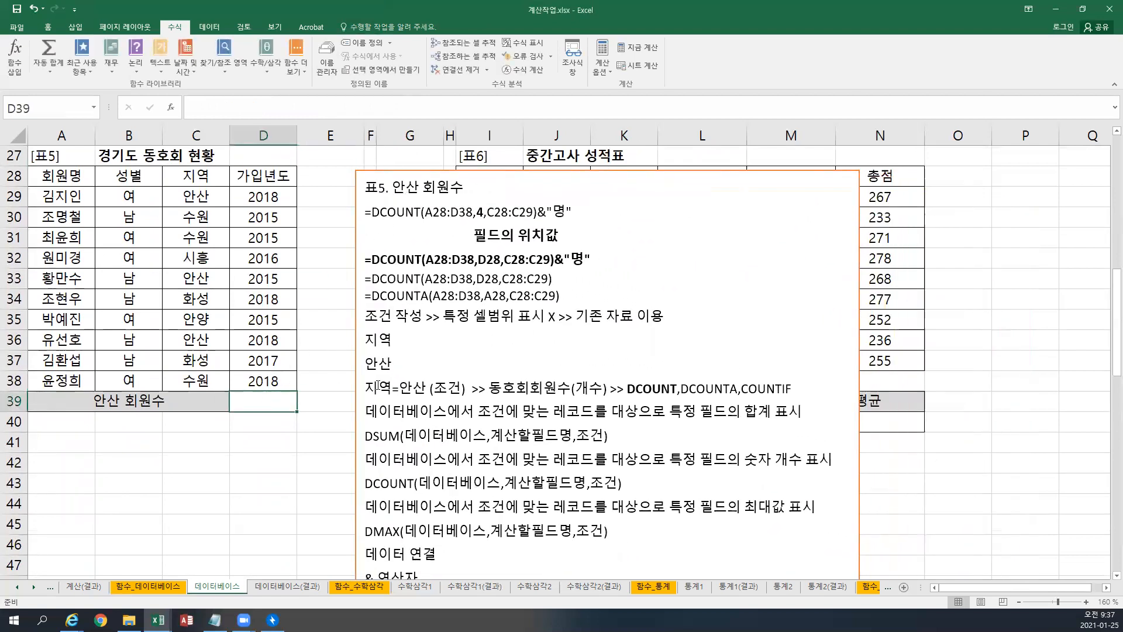
Bring 지역 up onto the line ending in 기존 자료 이용 in the notes, separated by a wide gap.
left_click(668, 322)
key("Hangul_Hanja")
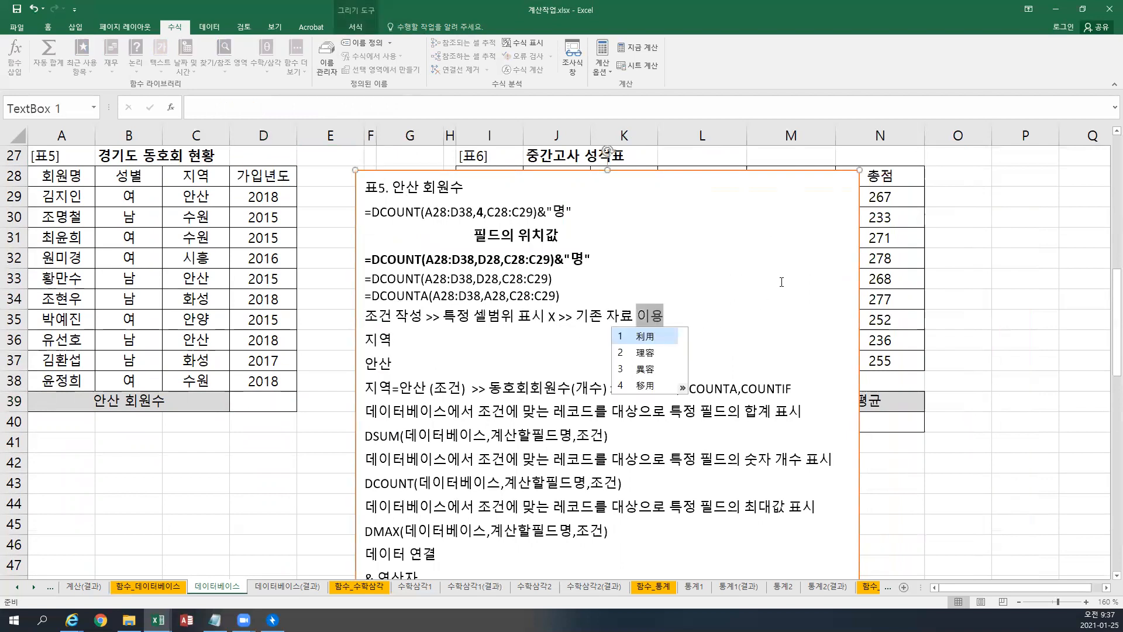
key("Escape")
key("Right")
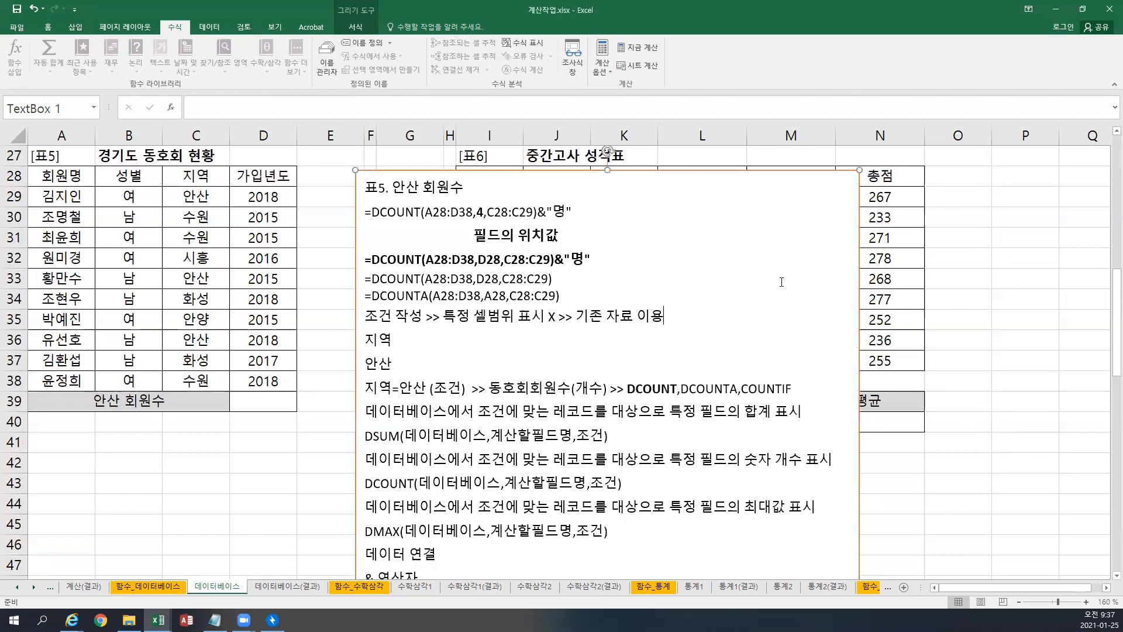
key("Delete")
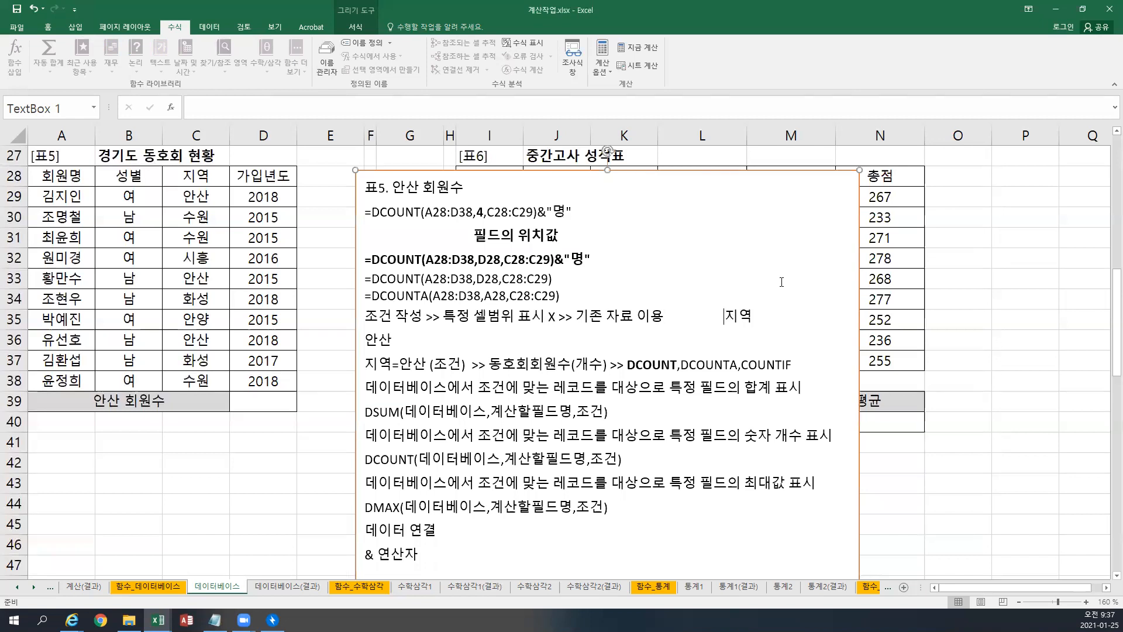
Indent 안산 in the notes so it lines up directly beneath 지역, and highlight the two condition words.
key("Down")
key("Home")
key("Tab")
key("Tab")
key("Tab")
key("Tab")
left_click_drag(725, 316, 746, 314)
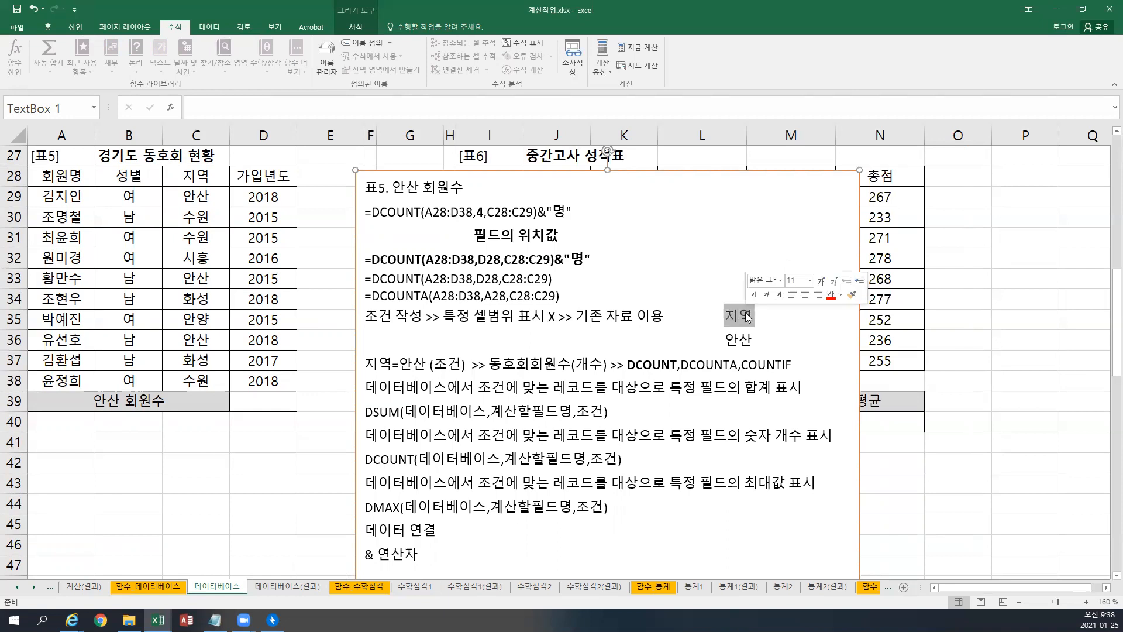
left_click_drag(726, 339, 753, 343)
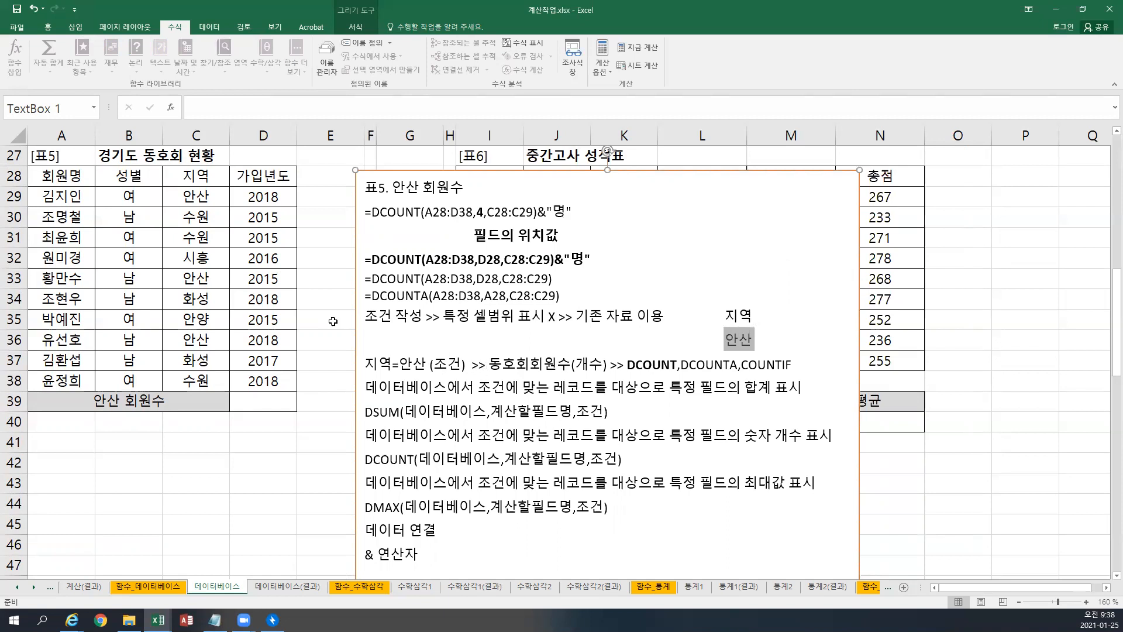
Fill the existing condition cells C28:C29 (지역 and 안산) in 표5 with yellow.
left_click_drag(191, 178, 190, 187)
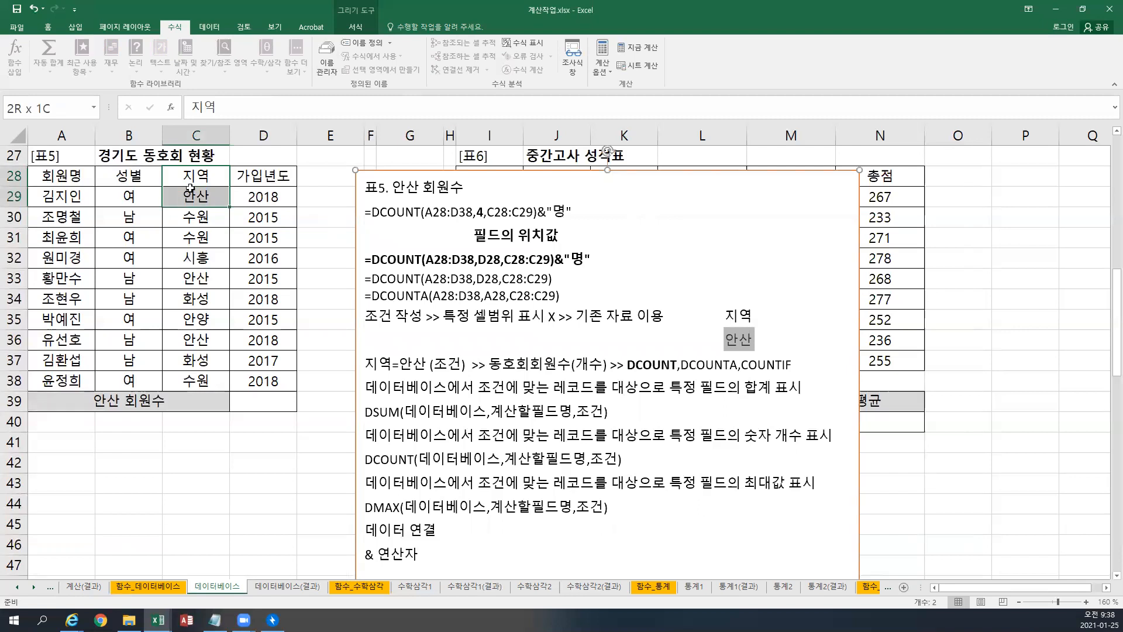
left_click(48, 26)
left_click(168, 66)
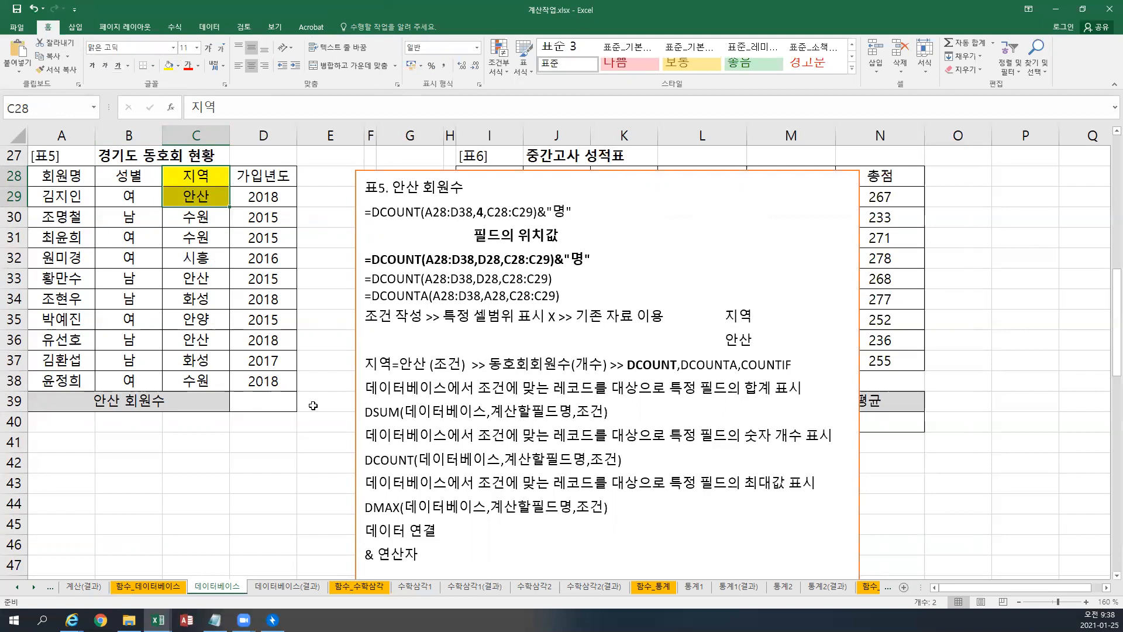
Enter =DCOUNT(A28:D38,D28,C28:C29) in D39 to count the 안산 members, using 가입년도 as the field.
left_click(265, 403)
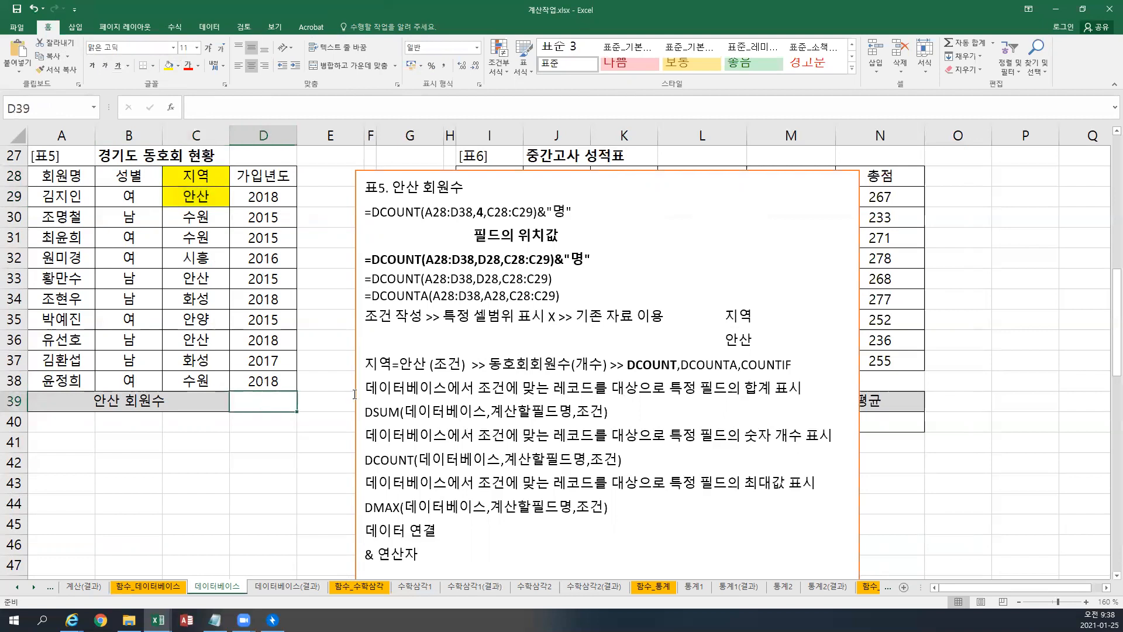
type("=DCOUNT")
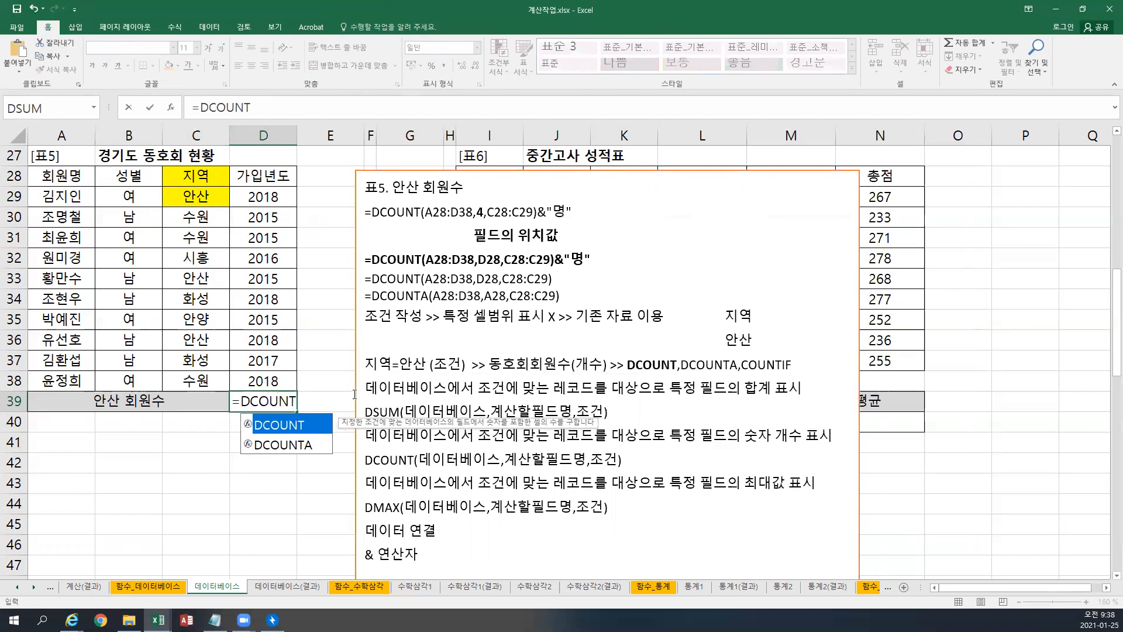
type("(")
left_click_drag(76, 176, 257, 380)
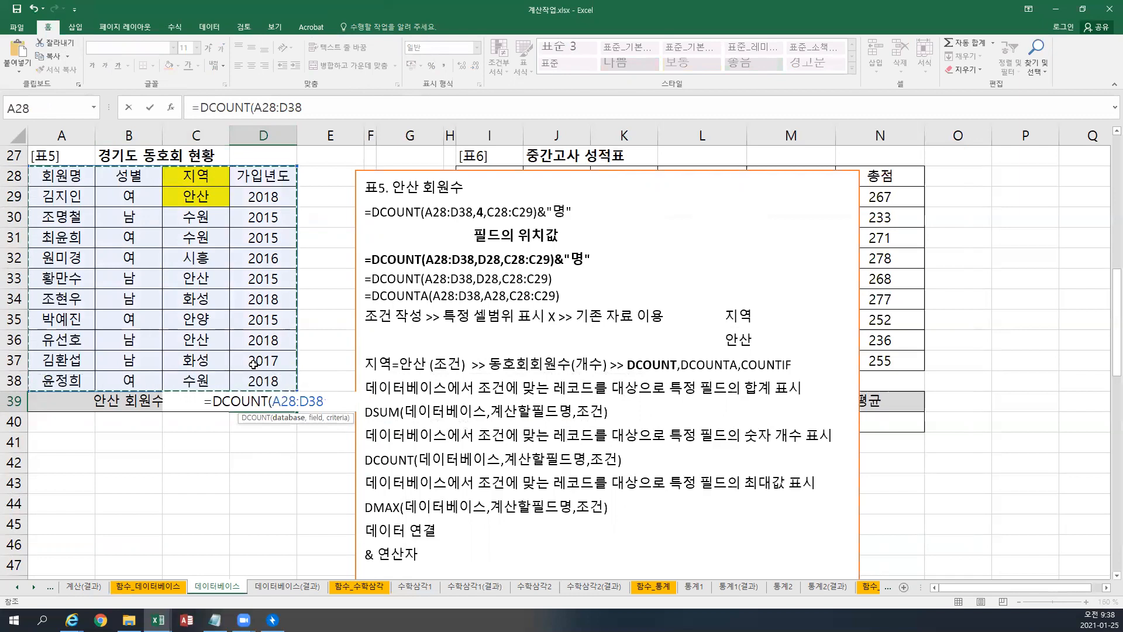
type(",")
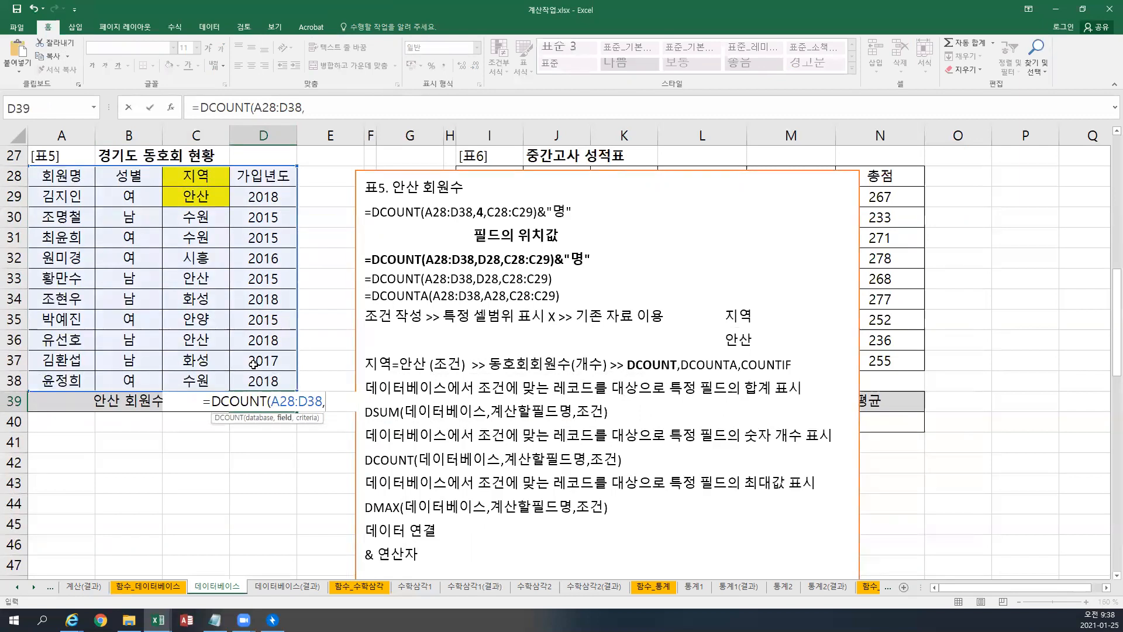
left_click(73, 175)
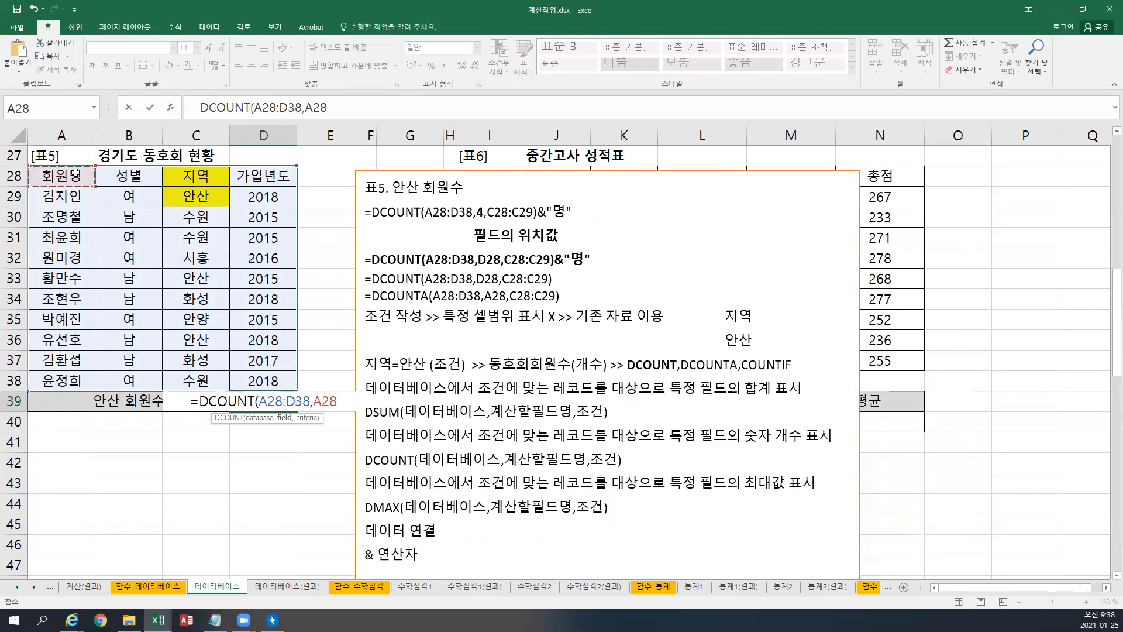
left_click(125, 174)
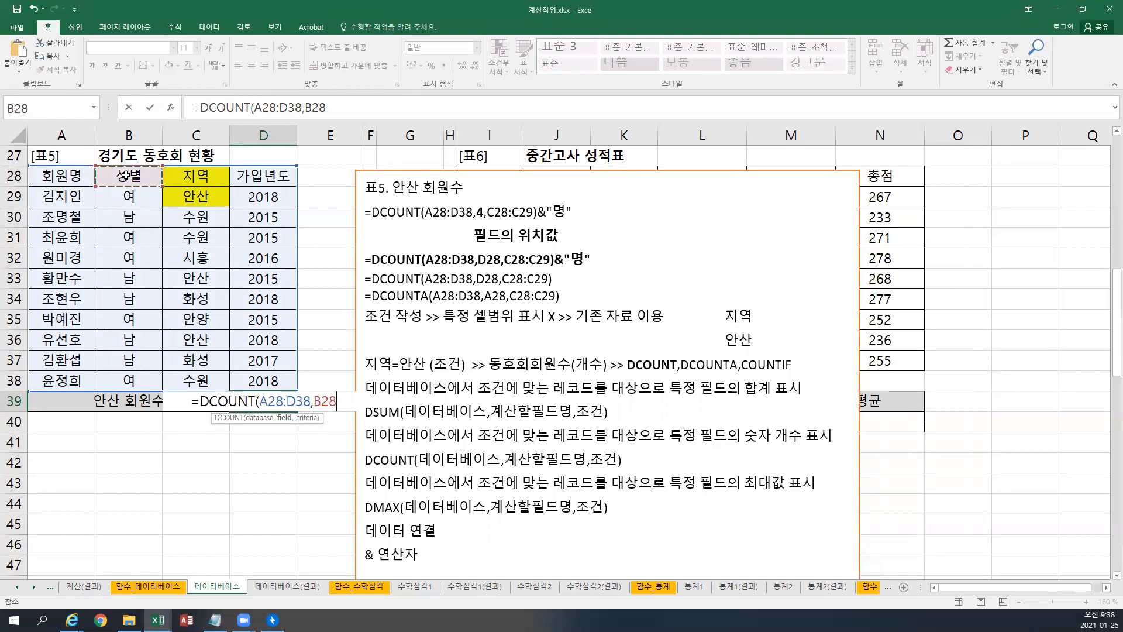
left_click(201, 175)
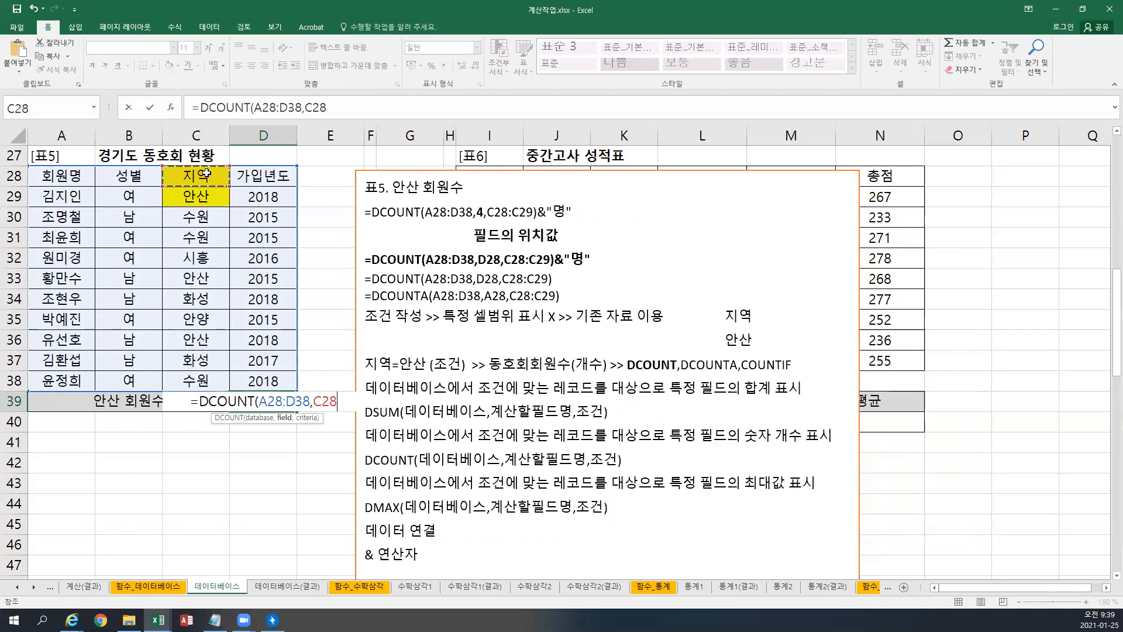
left_click(275, 171)
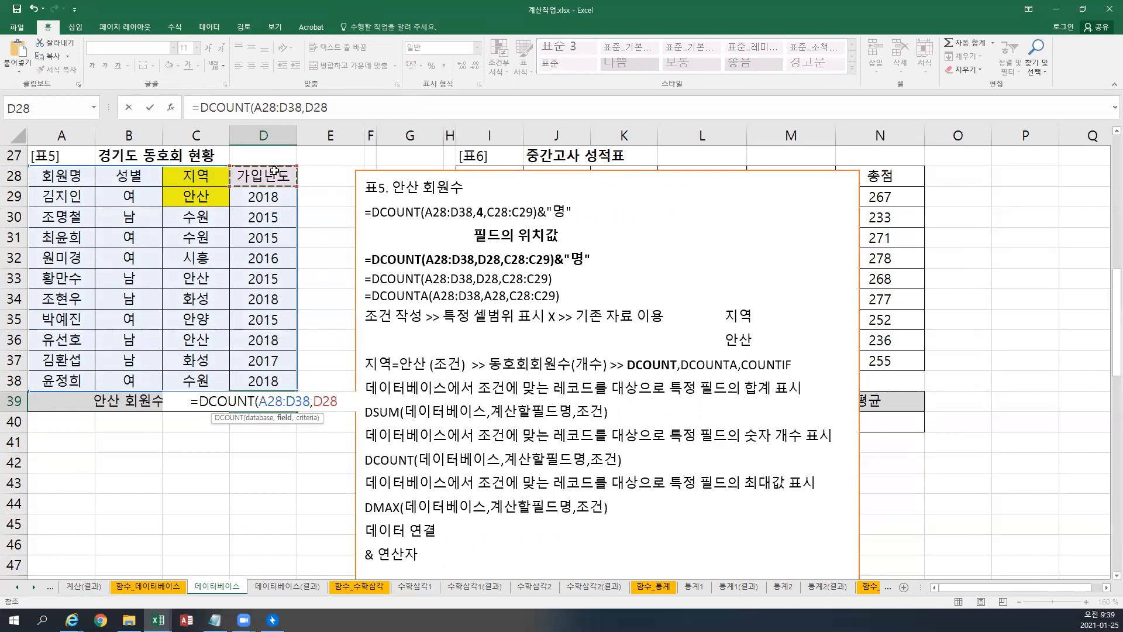
type(",")
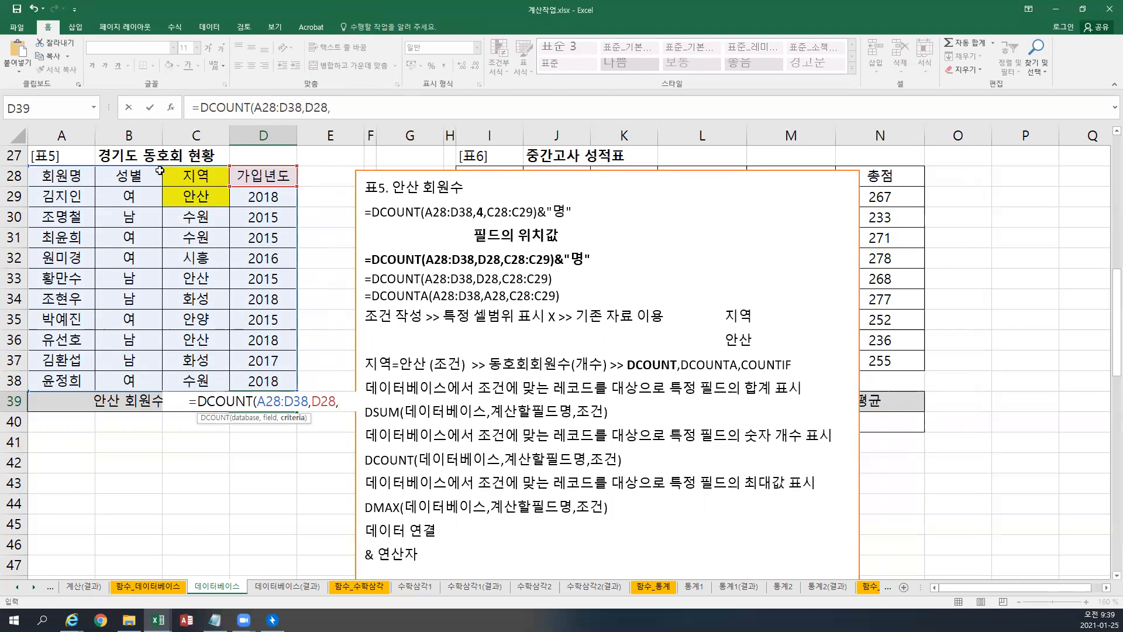
left_click_drag(191, 174, 188, 194)
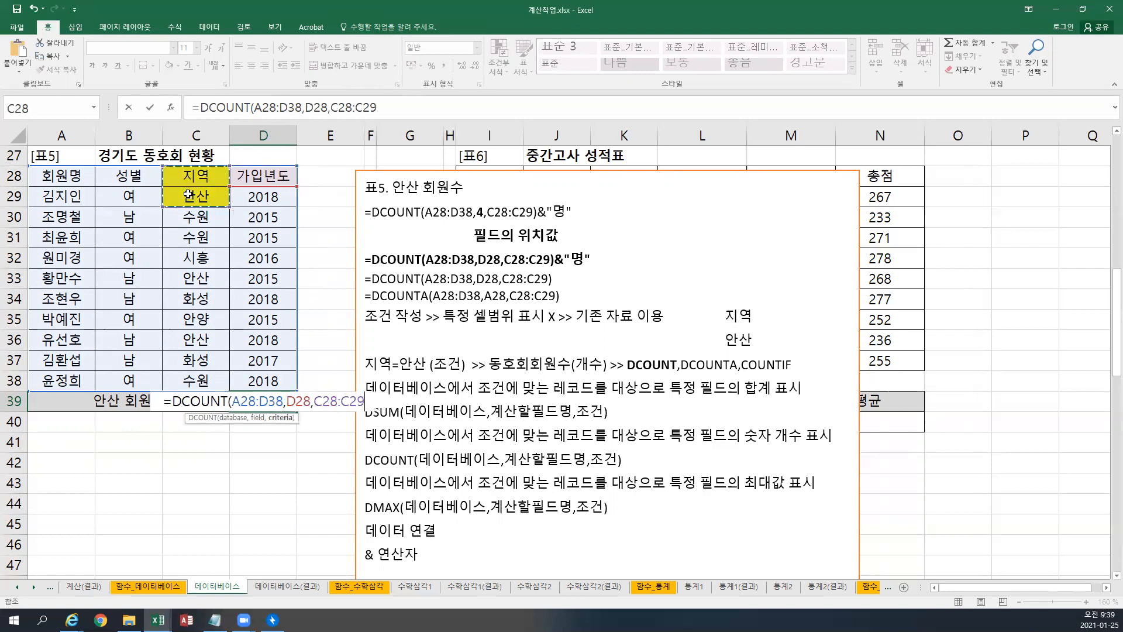
type(")")
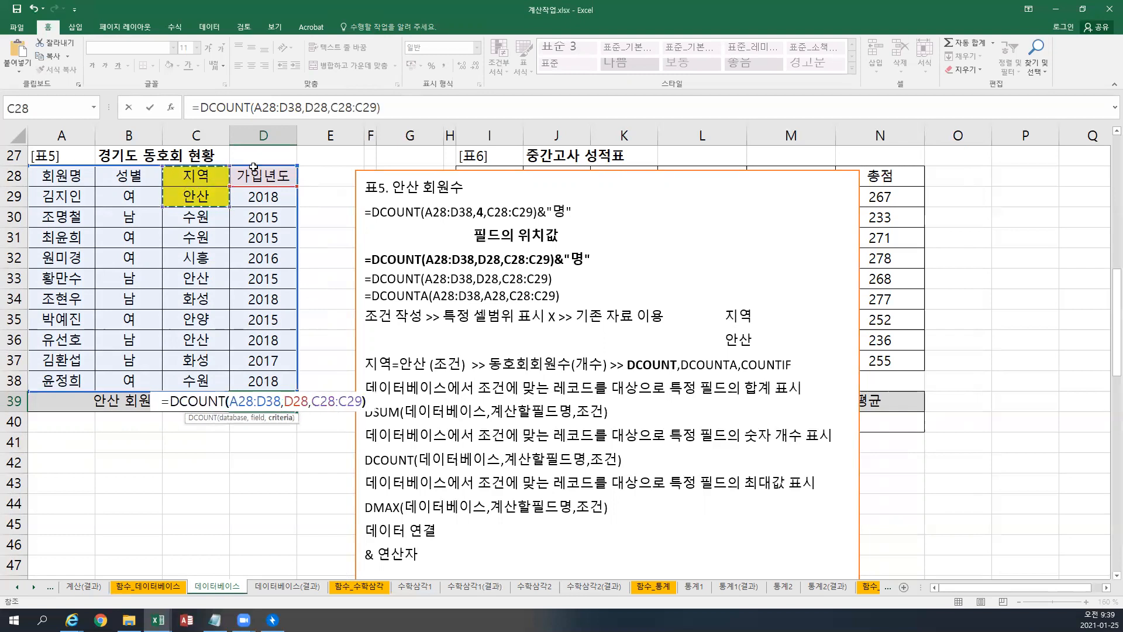
key("ctrl+Return")
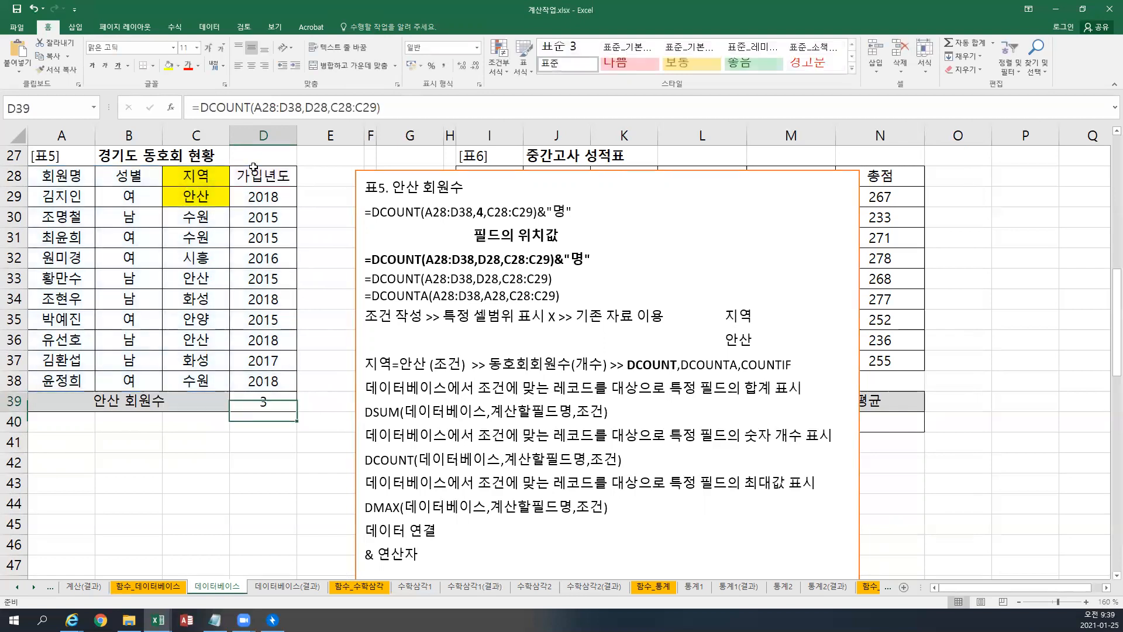
Append &"명" to the DCOUNT formula in D39.
left_click(395, 108)
key("ctrl+Return")
left_click(395, 107)
type("\"")
key("BackSpace")
type("&\"AU")
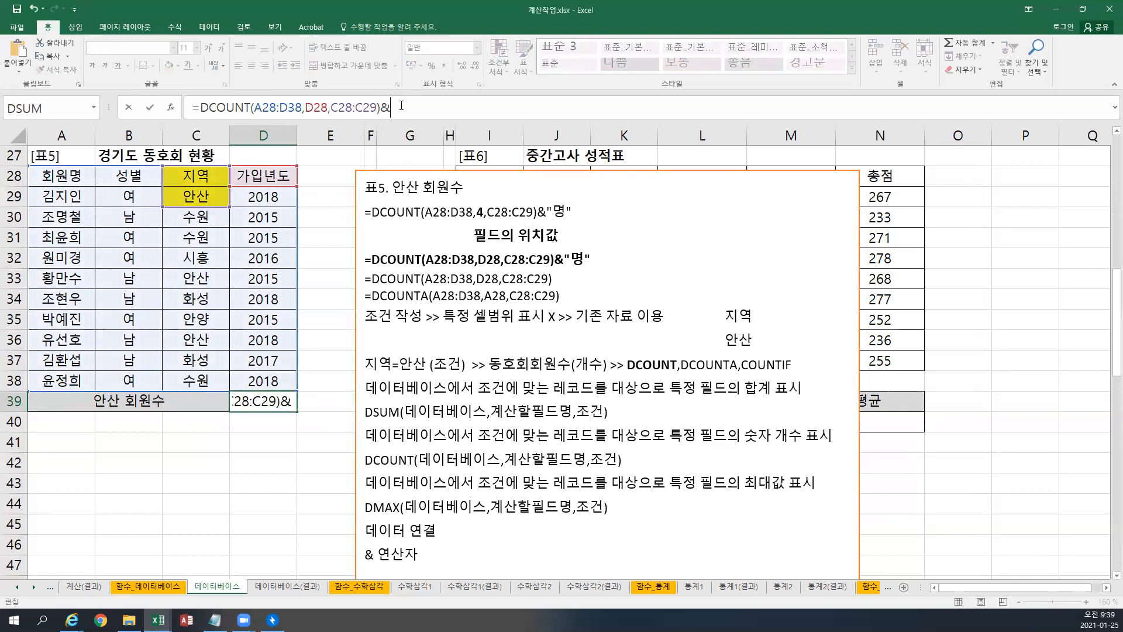
key("BackSpace")
key("BackSpace")
type("명\"")
key("Return")
key("Up")
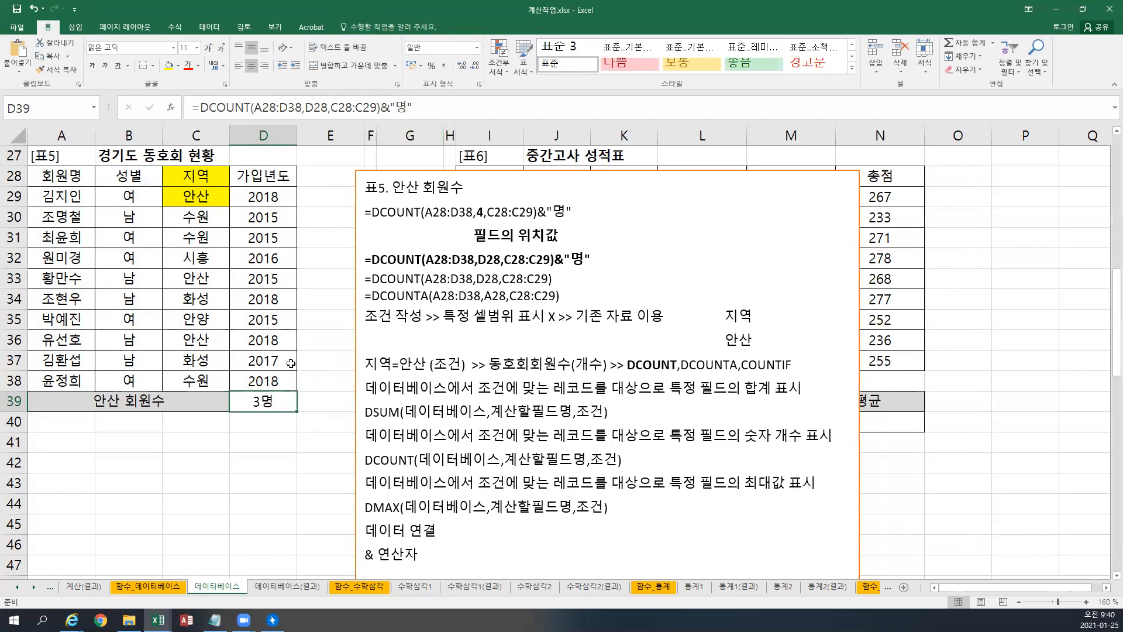
Replace the field argument D28 in the D39 DCOUNT formula with the column position 4.
double_click(283, 400)
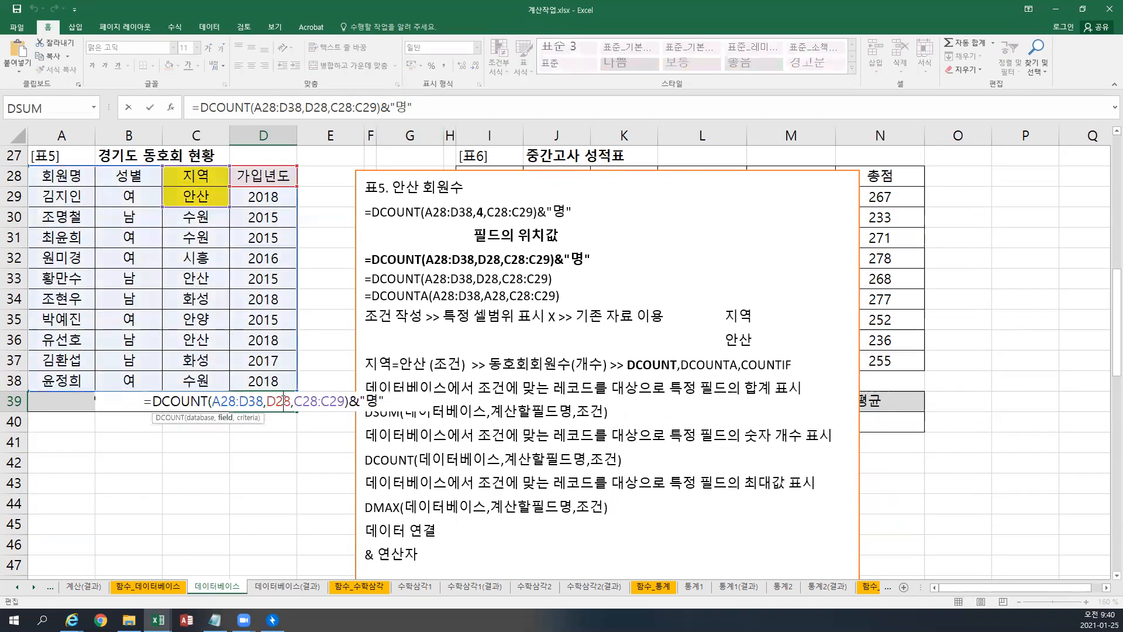
left_click_drag(268, 400, 291, 401)
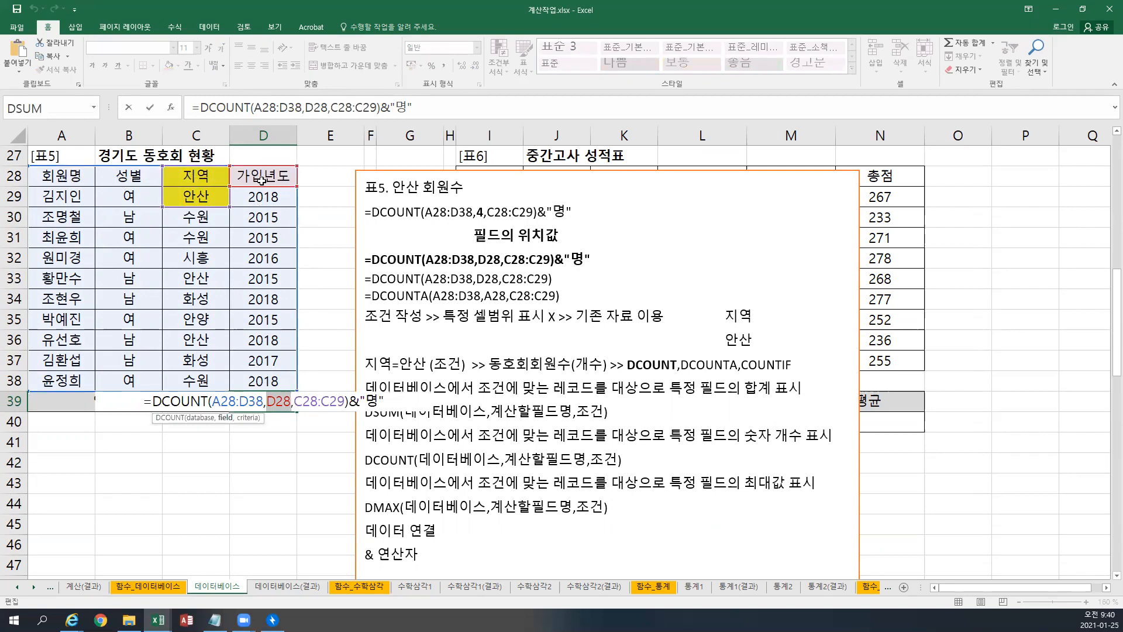
type("4")
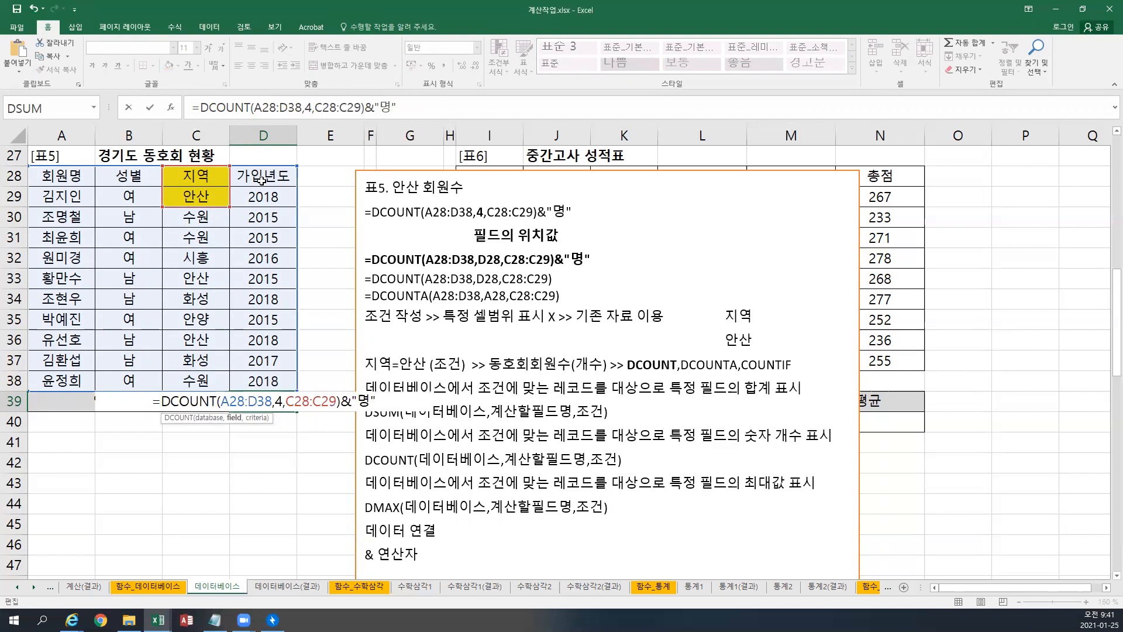
key("Return")
key("Up")
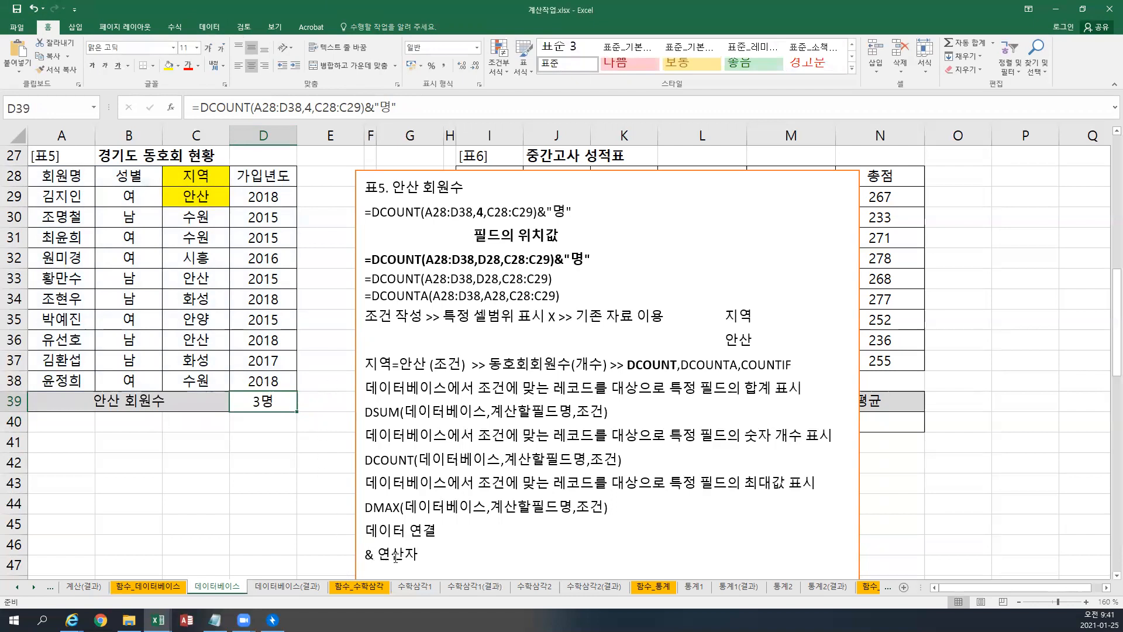
Paste the 표4 notes on 상공전자 최고-최저가 차이 with the DMAX-DMIN formula before the 표5 notes in the text box.
left_click(540, 449)
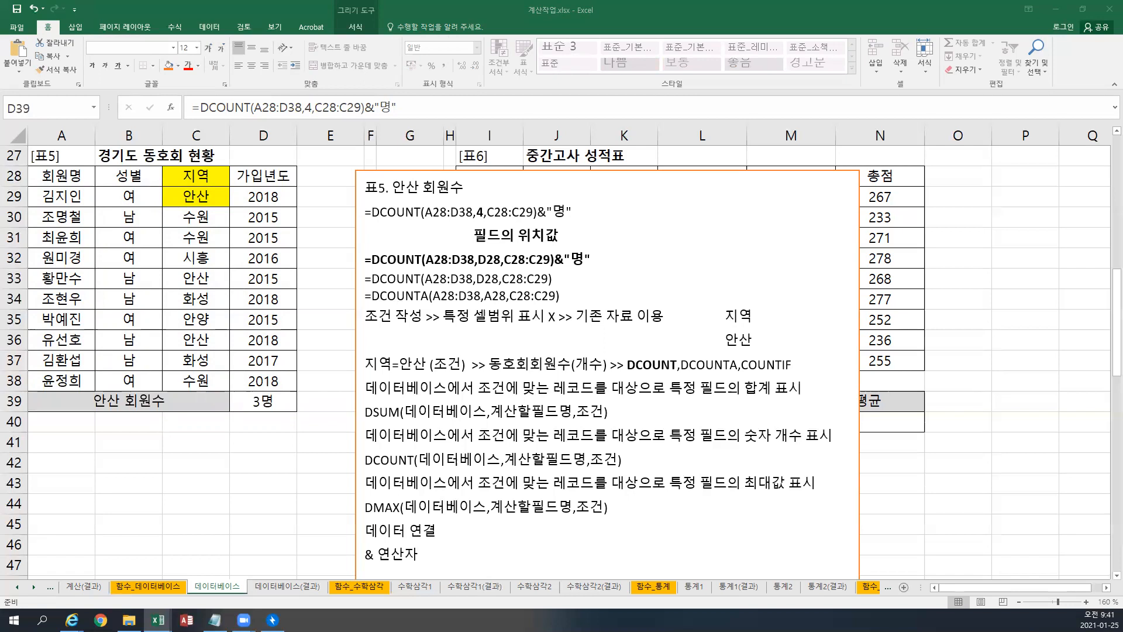
left_click(407, 171)
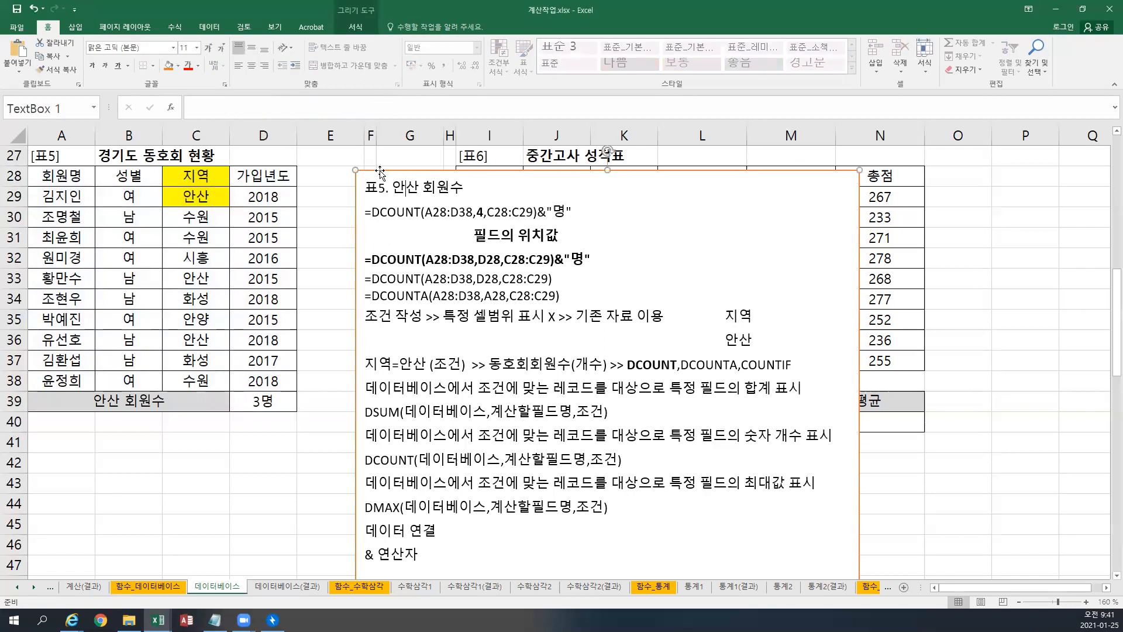
left_click(370, 187)
key("Return")
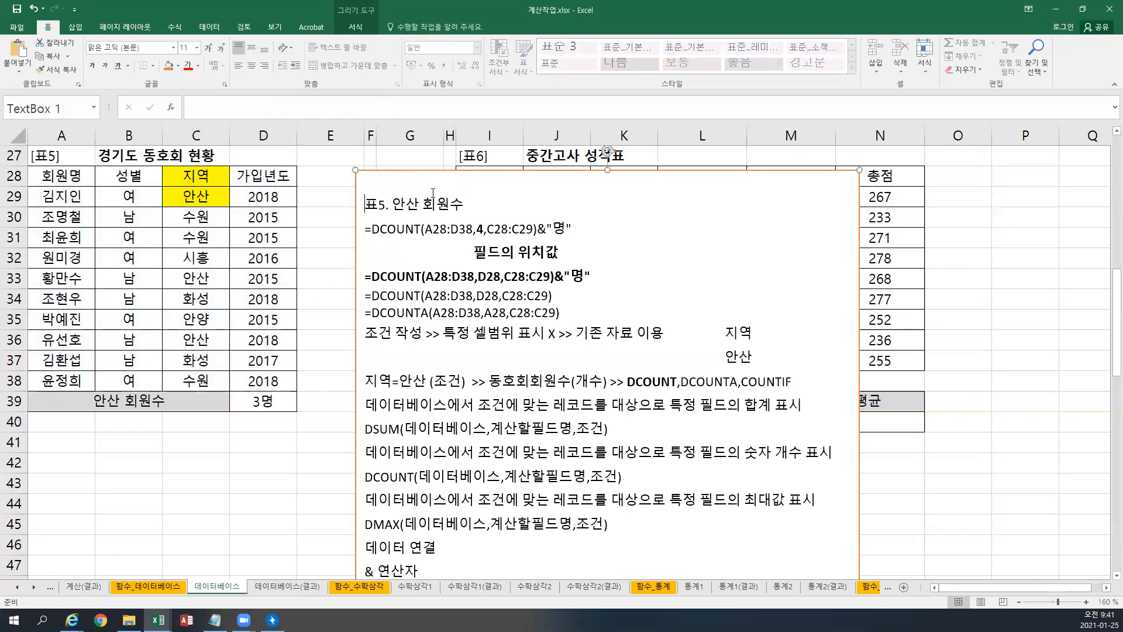
type("표4. 상공전자 최고-최저가 차이 =DMAX(I14:L25,L14,J14:J15)-DMIN(I14:L25,L14,J14:J15) 조건 작성 >> 특정 셀범위 표시 X >> 기존 자료 이용 제조회사 상공전자 제조회사=\"상공전자\" (조건) >> 최고/최저 판매가 >> DMAX/DMIN 데이터베이스에서 조건에 맞는 레코드를 대상으로 특정 필드의 최대값 표시 DMAX(데이터베이스,계산할필드명,조건) 데이터베이스에서 조건에 맞는 레코드를 대상으로 특정 필드의 최소값 표시 DMIN(데이터베이스,계산할필드명,조건)")
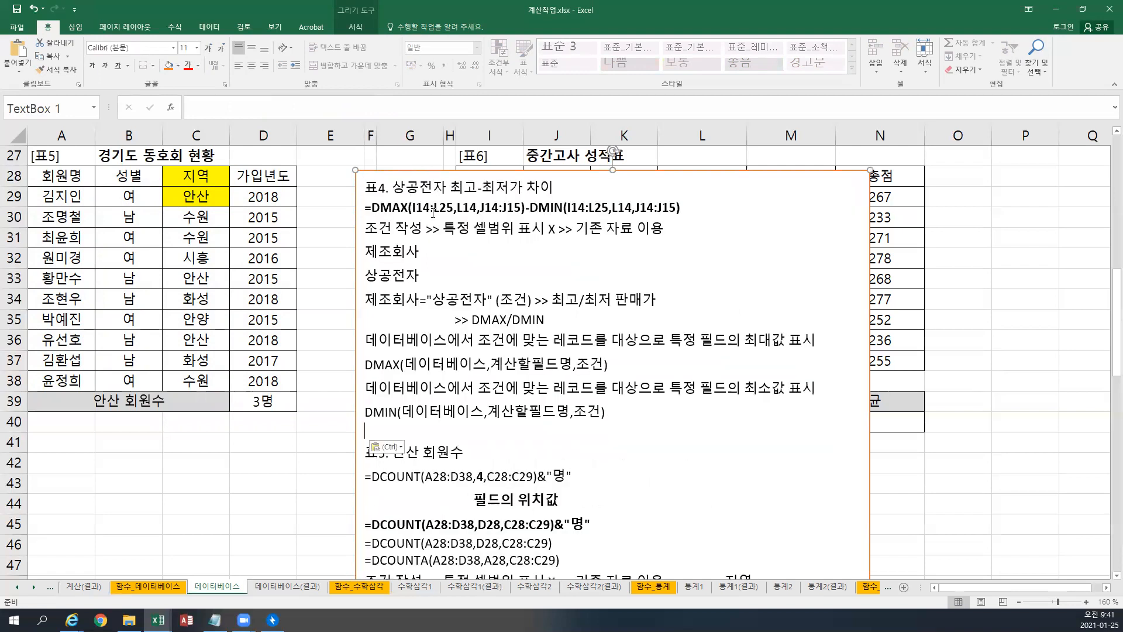
key("Escape")
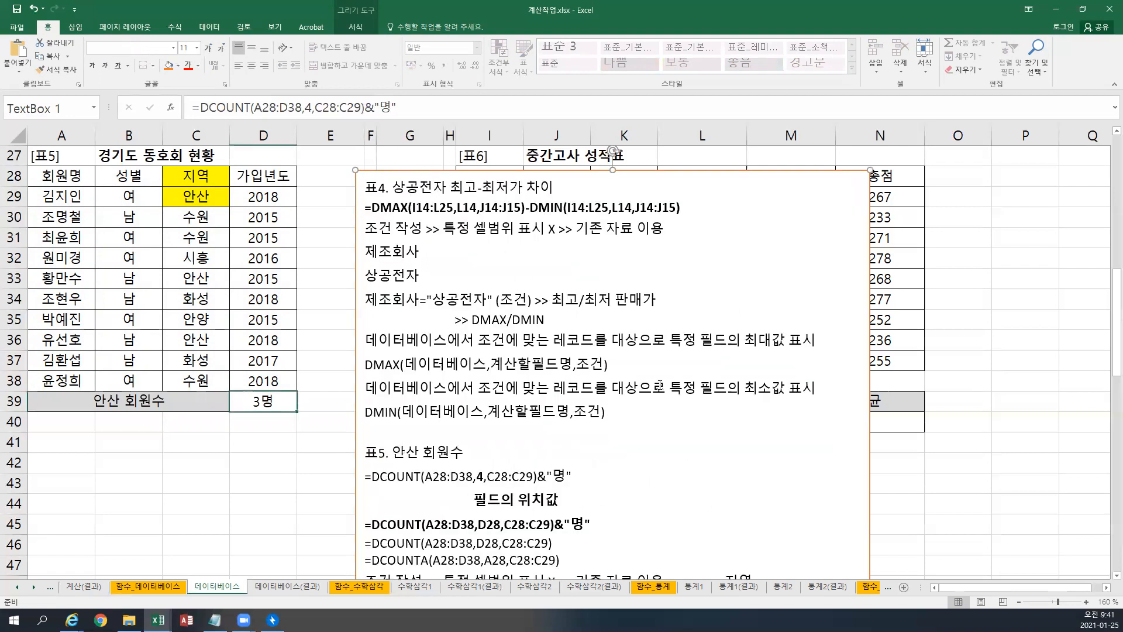
Move the notes text box beside 표4, starting near O13, and select the 상공전자 최고-최저가 차이 result cell M25.
key("ctrl+6")
scroll(723, 384, "up", 3)
scroll(723, 384, "up", 4)
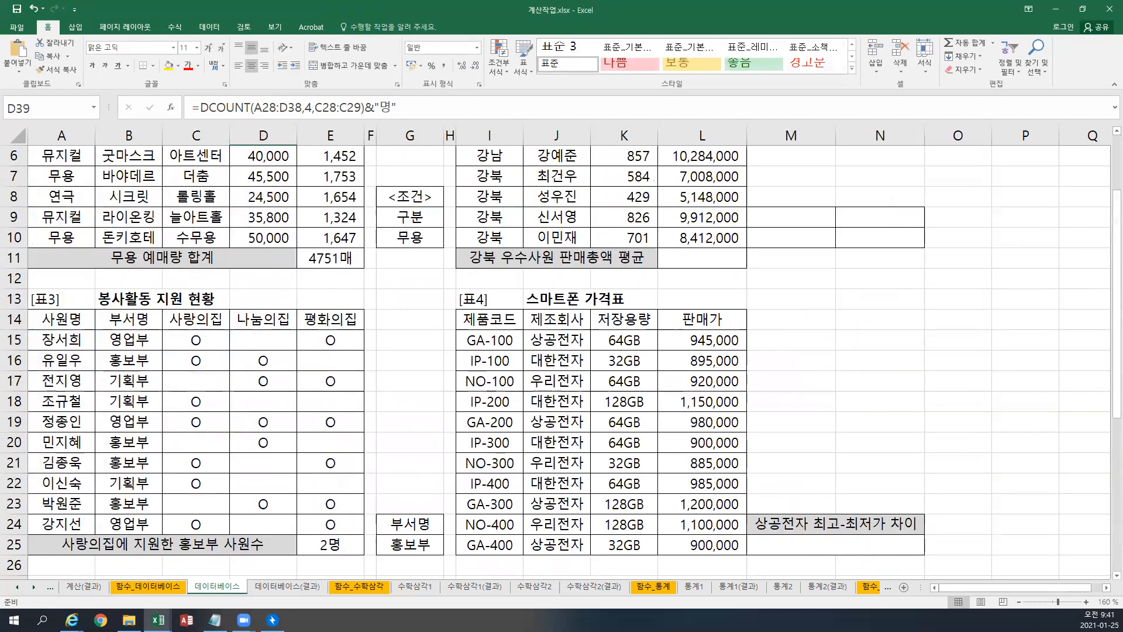
scroll(1106, 588, "right", 4)
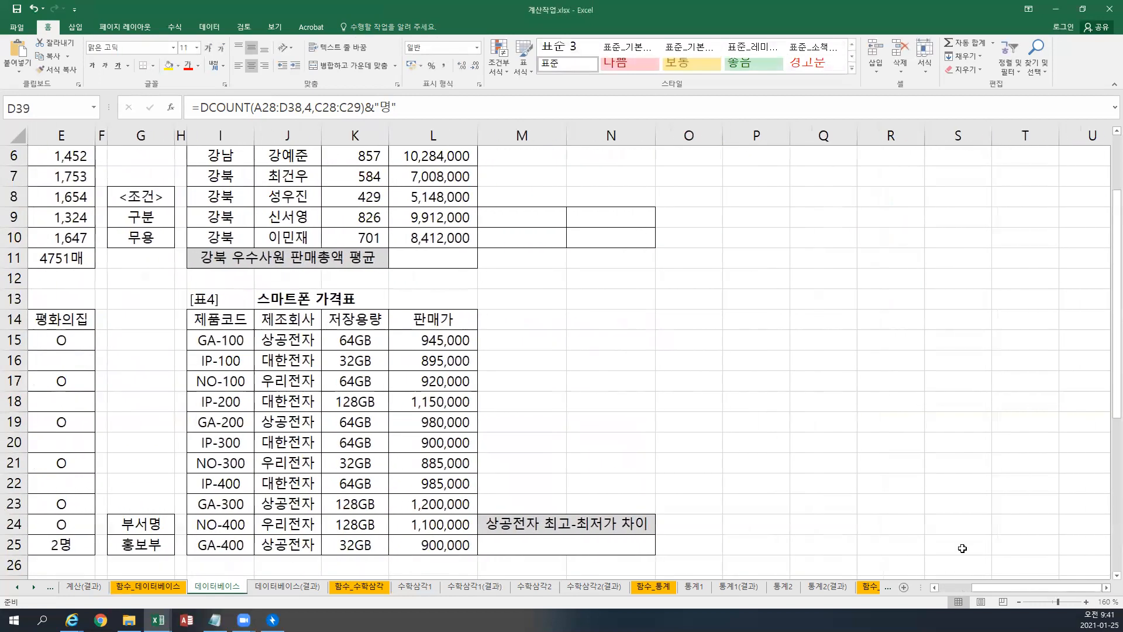
scroll(947, 541, "down", 2)
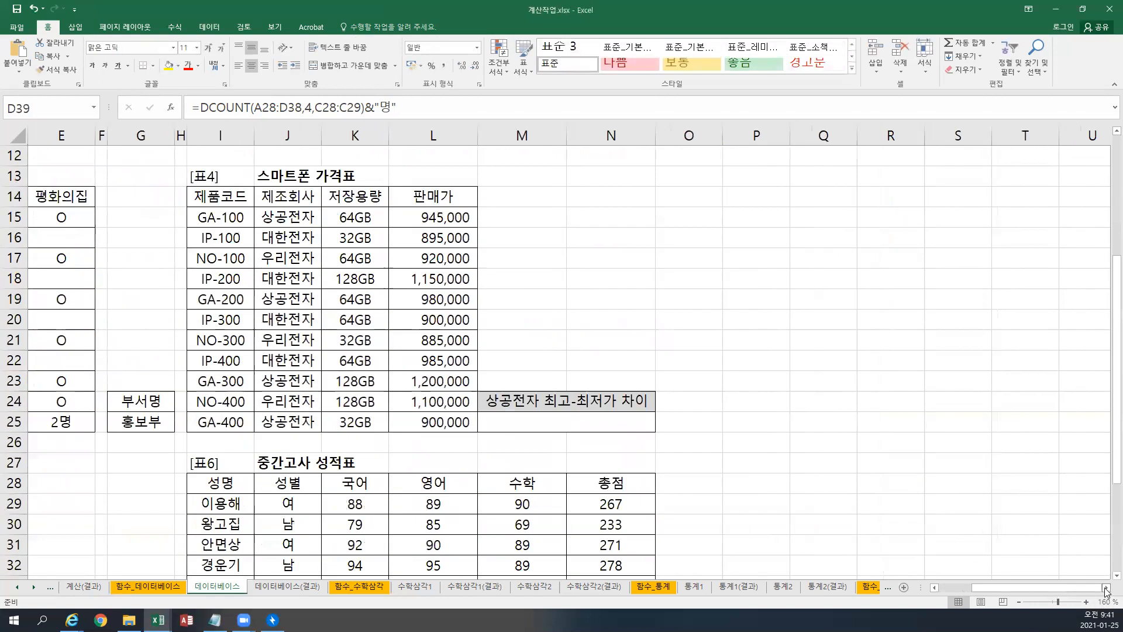
scroll(1106, 588, "right", 3)
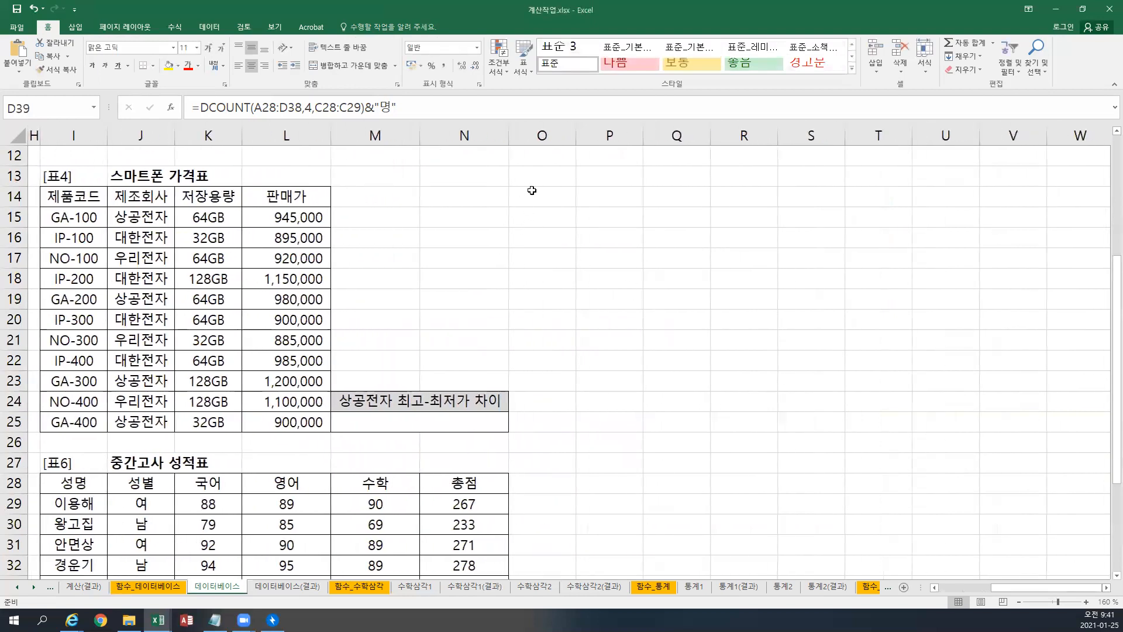
left_click(538, 177)
key("ctrl+v")
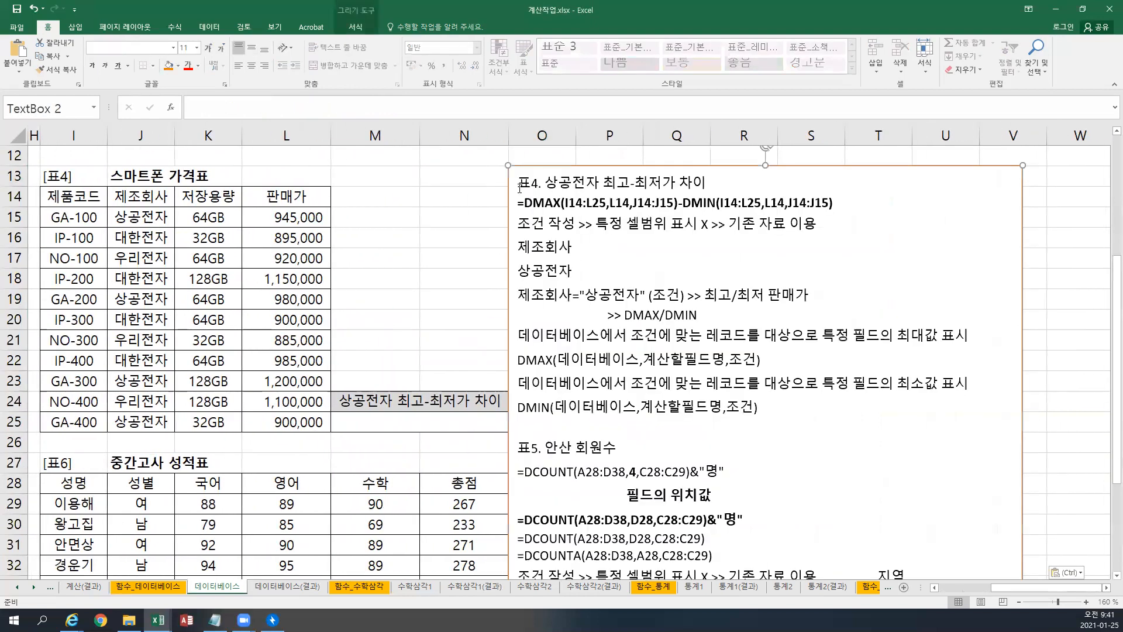
left_click_drag(538, 168, 543, 166)
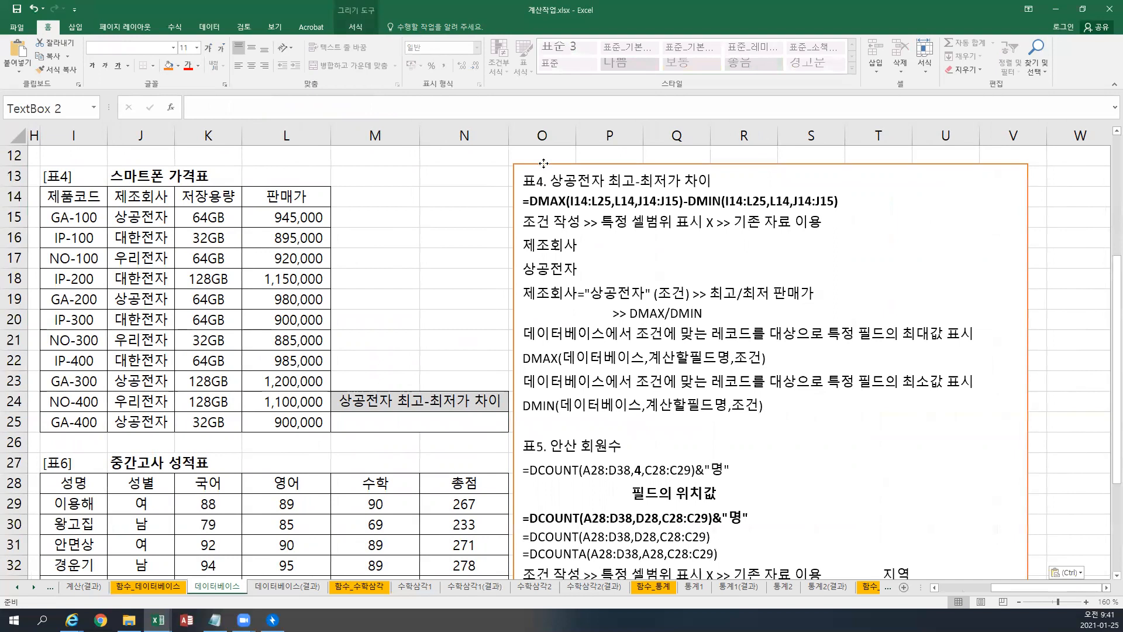
left_click(404, 417)
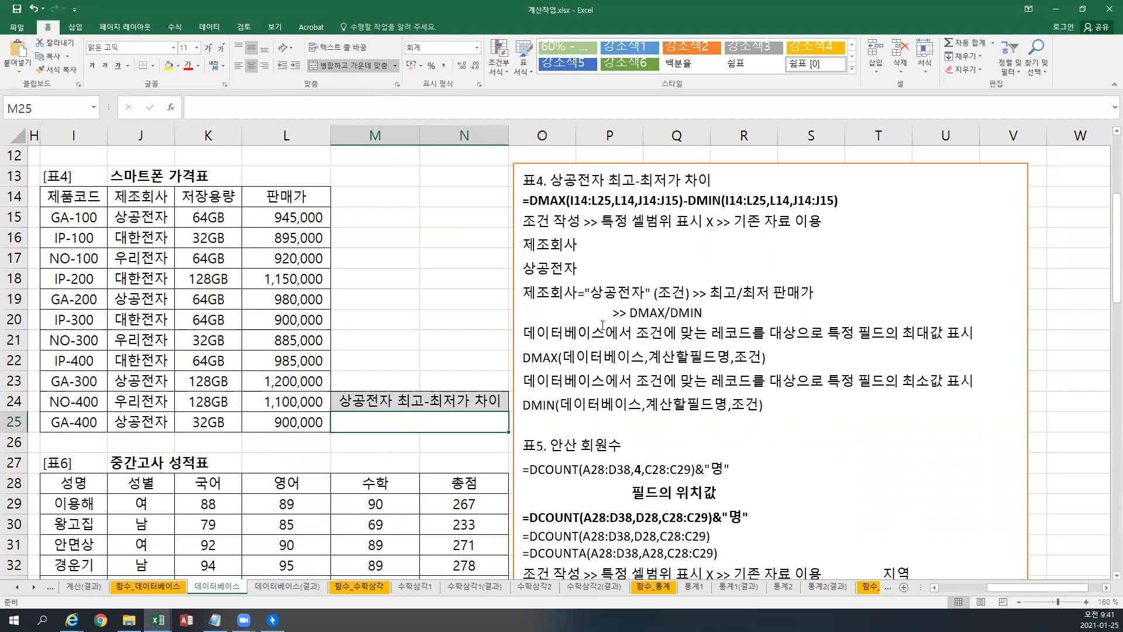
left_click_drag(519, 288, 816, 291)
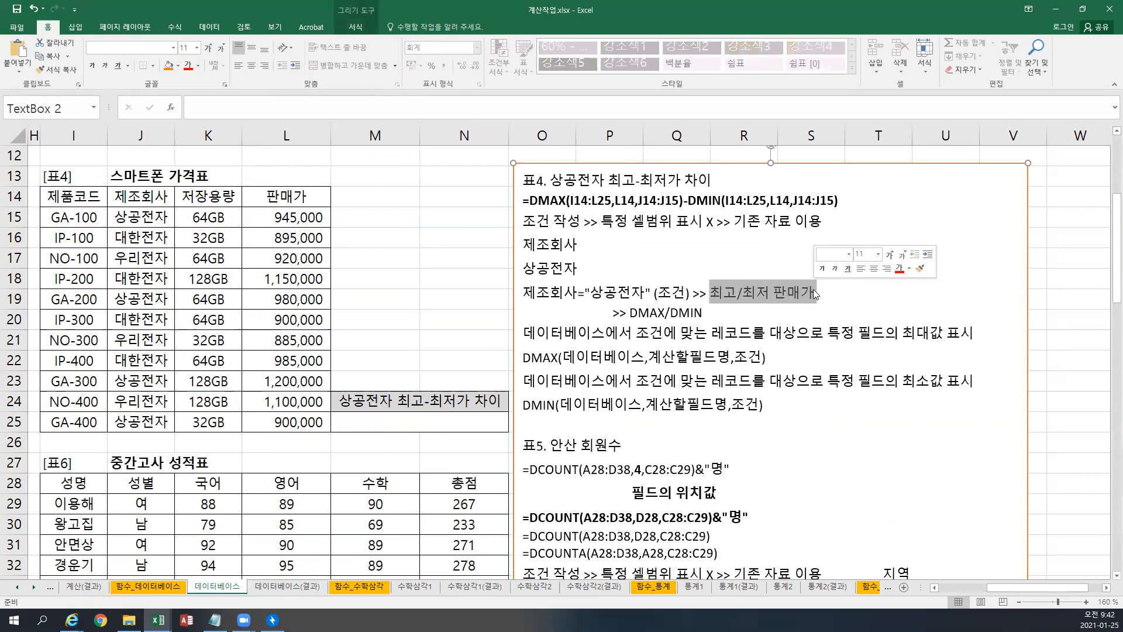
Join the ">> DMAX/DMIN" note onto the end of the 최고/최저 판매가 line in the 표4 notes.
left_click(797, 296)
left_click(820, 289)
key("Delete")
key("Delete")
key("Delete")
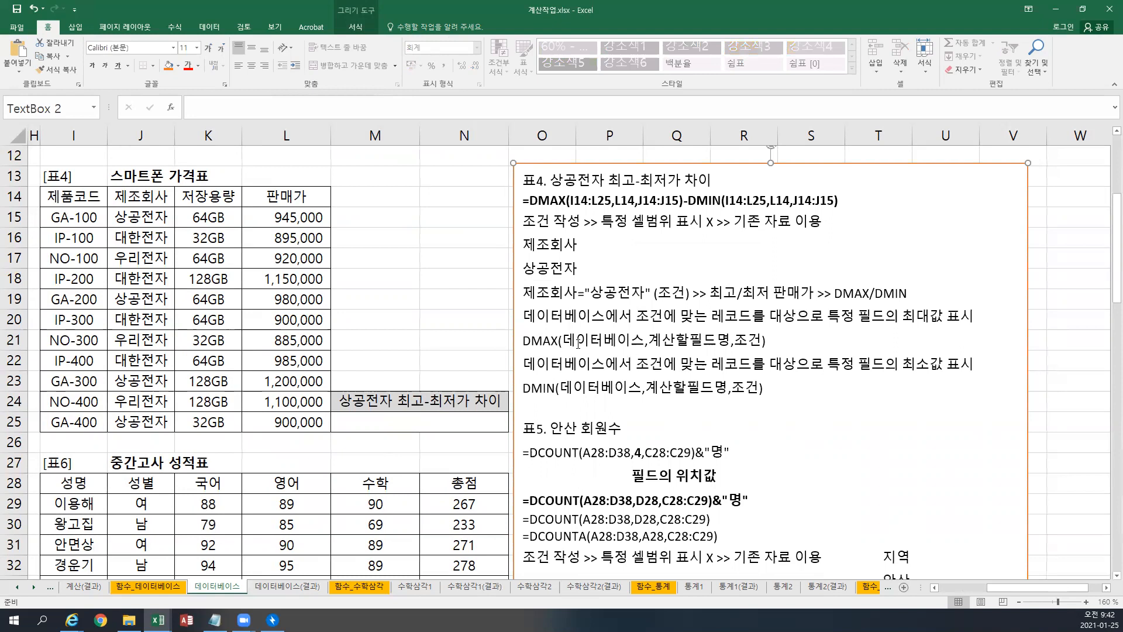
left_click(459, 425)
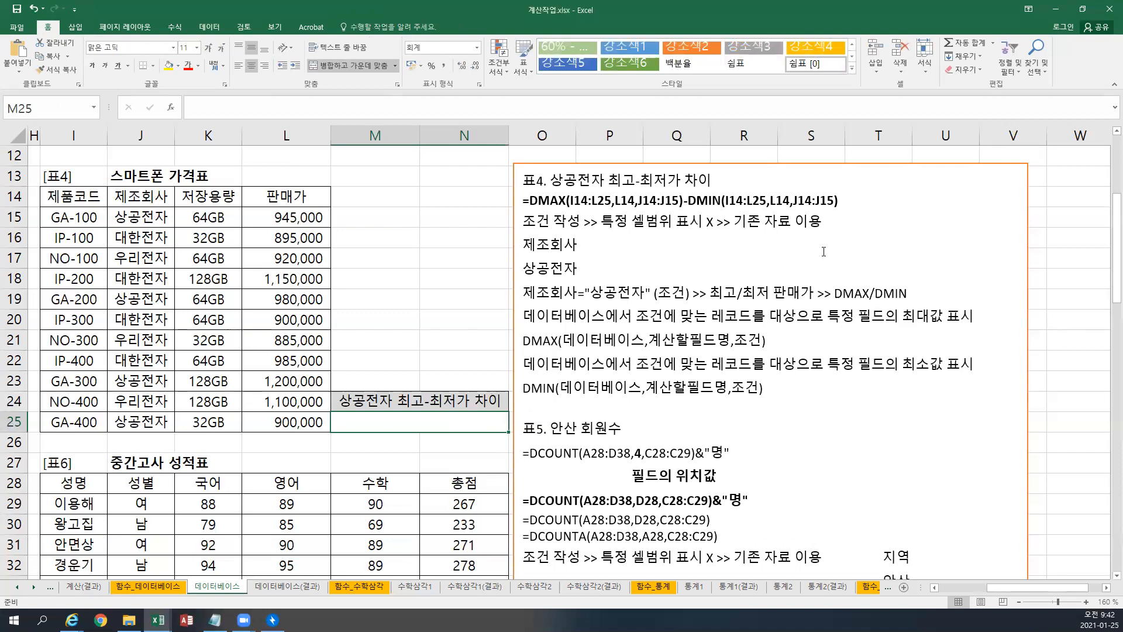
In the 표4 notes, move 제조회사 up beside "기존 자료 이용" and indent 상공전자 directly beneath it.
left_click(838, 222)
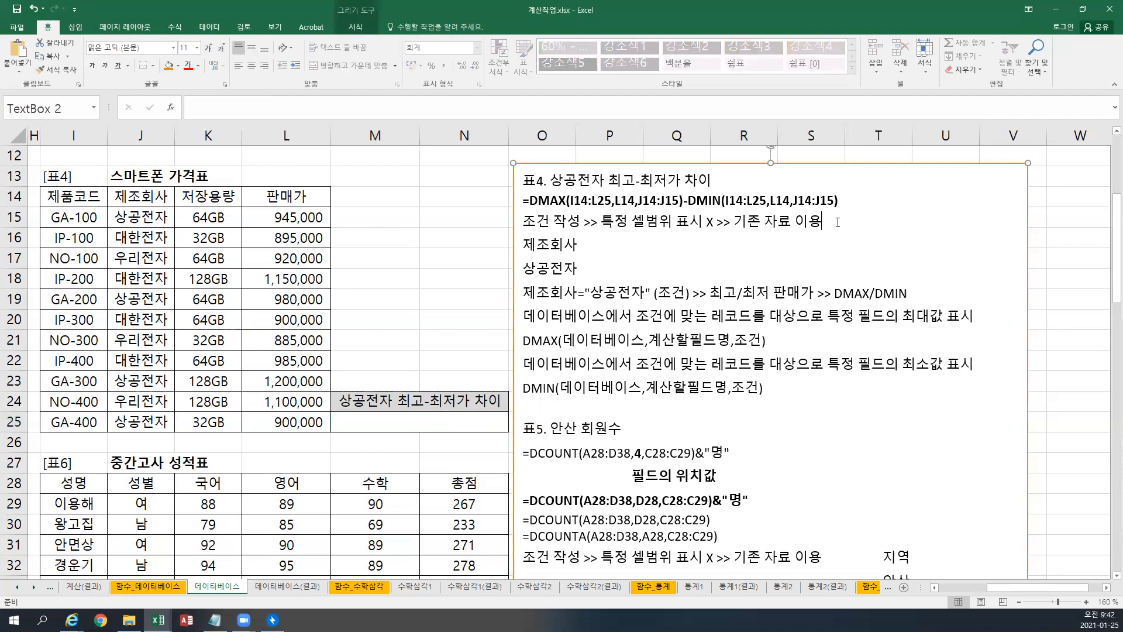
key("Delete")
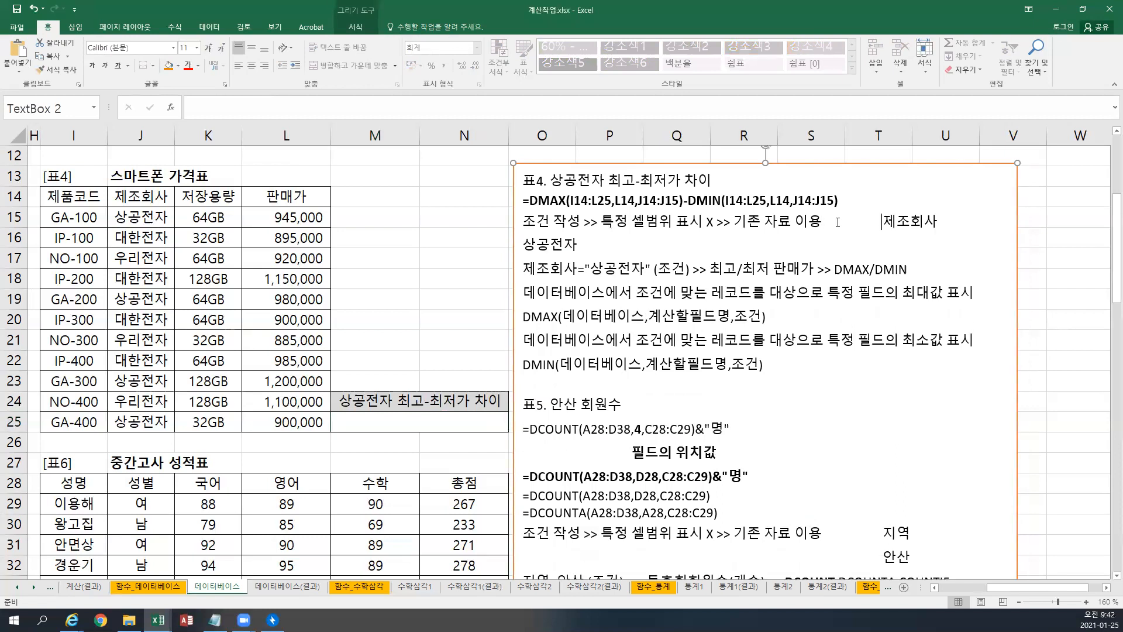
left_click(524, 246)
key("Tab")
key("Tab")
key("Tab")
key("Tab")
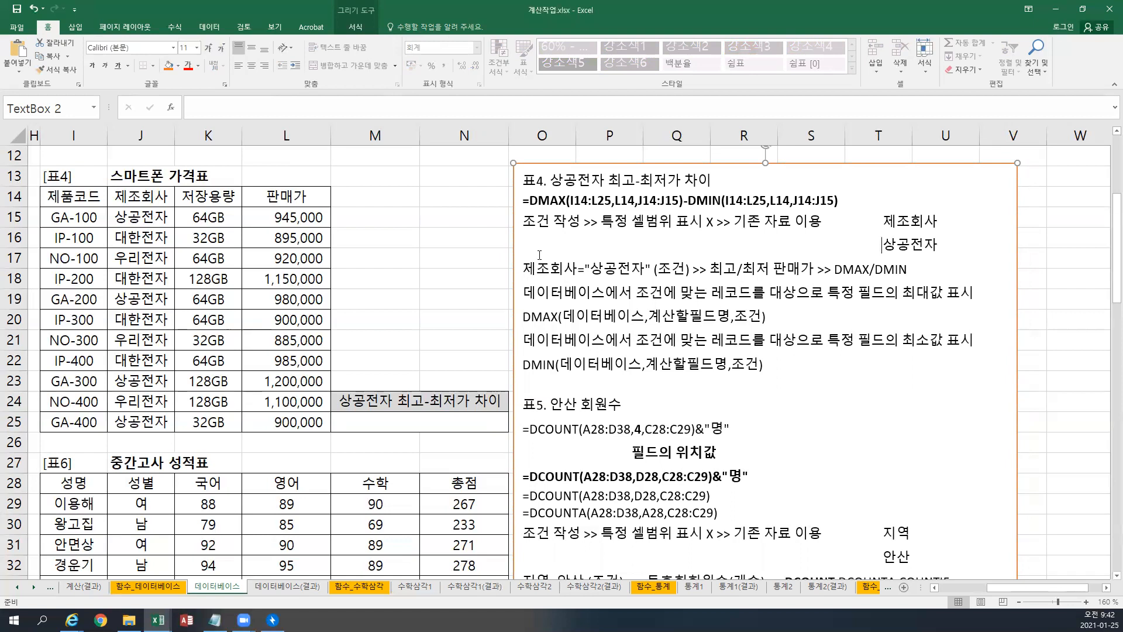
Fill the 표4 criteria cells J14:J15 with yellow.
left_click_drag(143, 199, 140, 214)
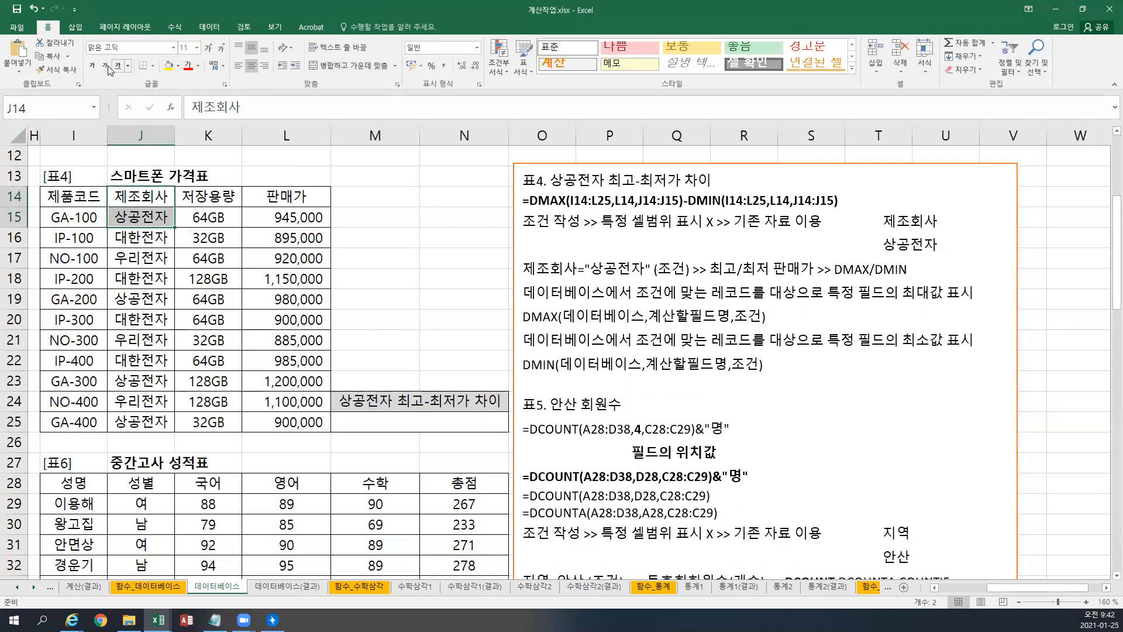
left_click(165, 66)
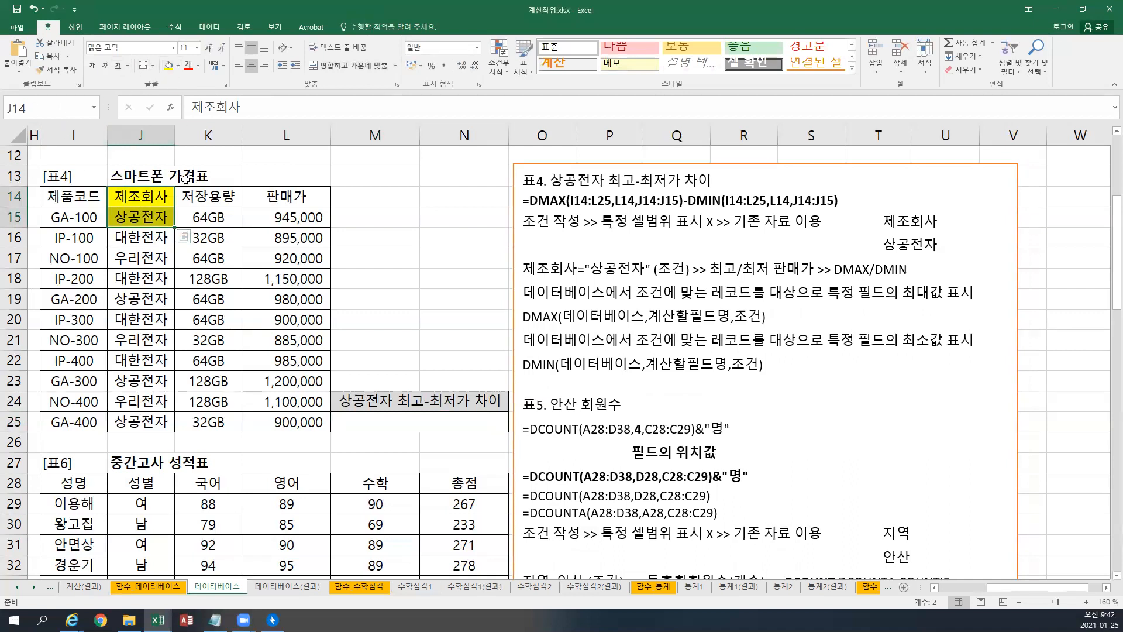
Enter =DMAX(I14:L25,L14,J14:J15) in the 상공전자 최고-최저가 차이 cell M25.
left_click(463, 423)
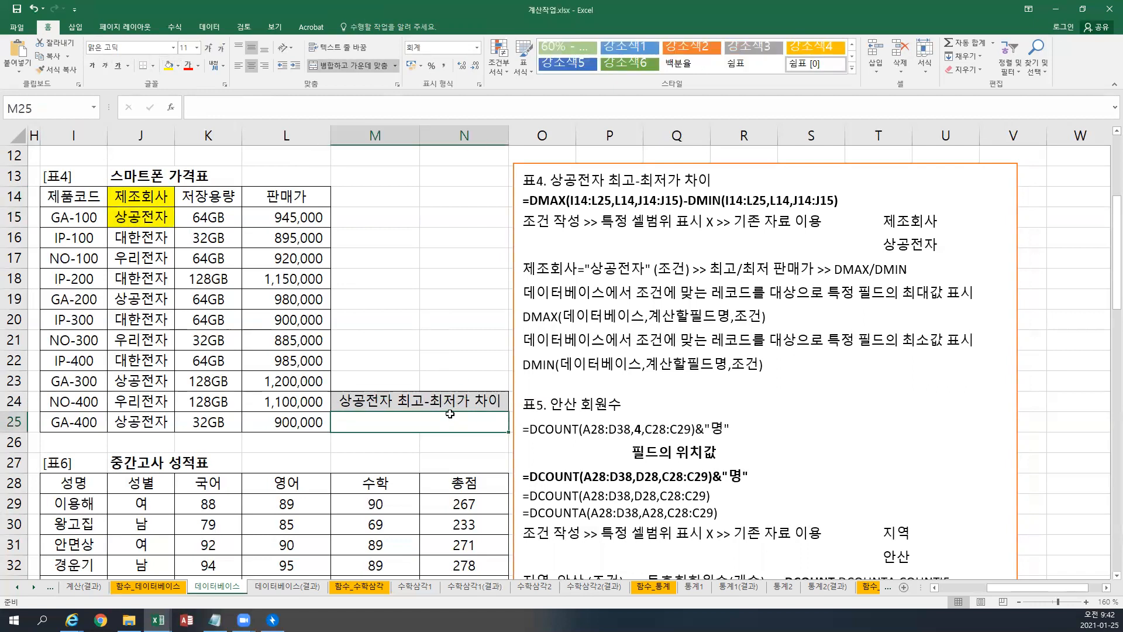
type("=")
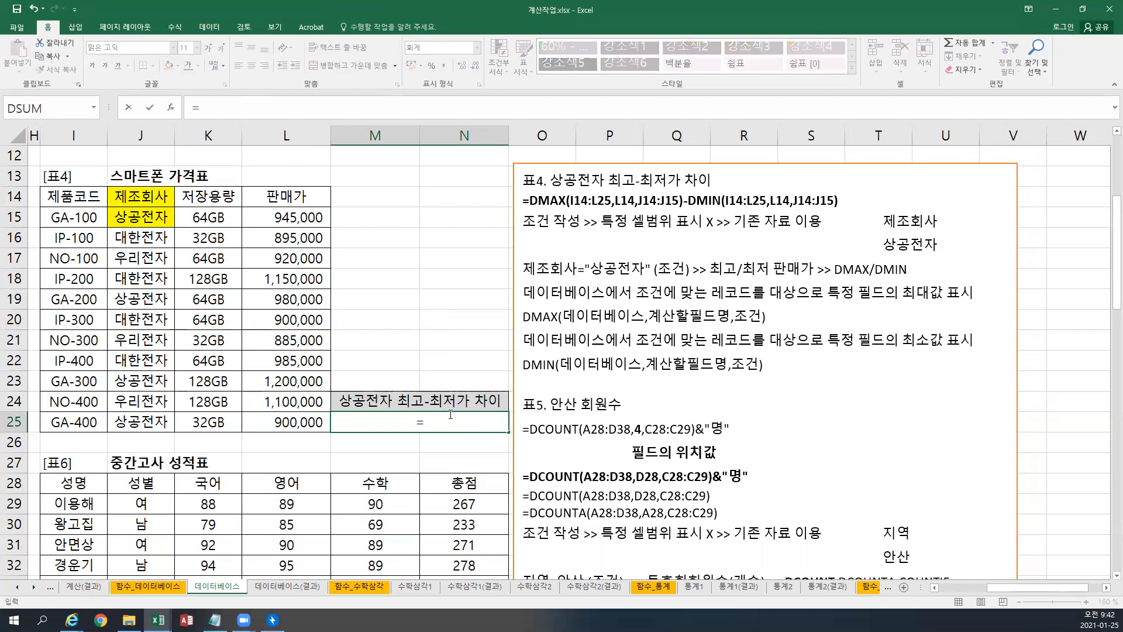
type("DMAX(")
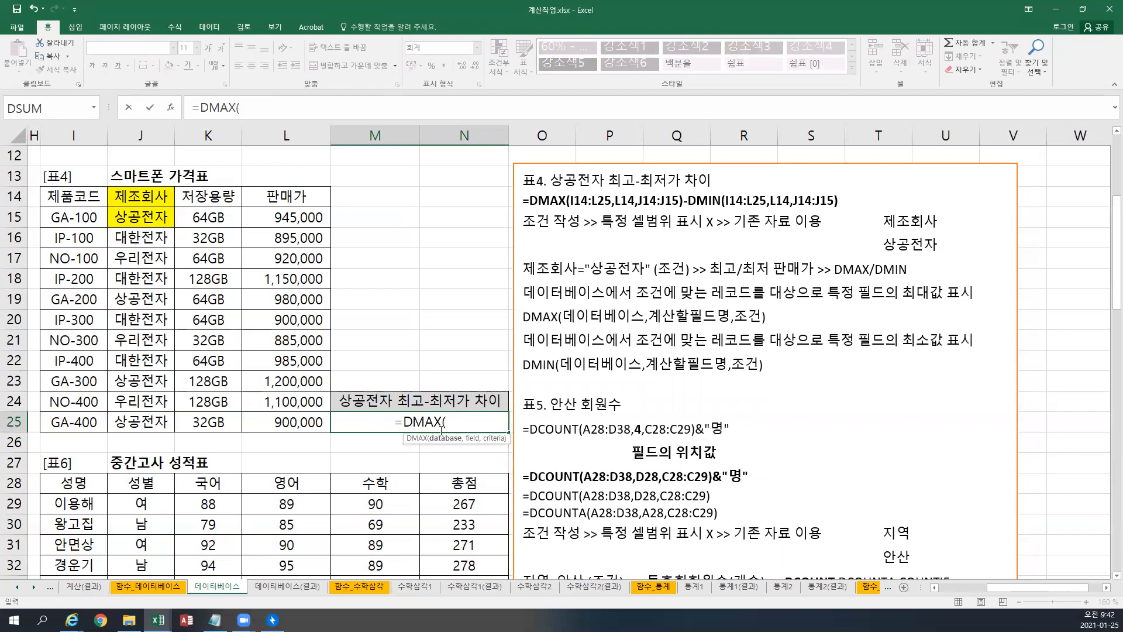
left_click_drag(88, 197, 286, 422)
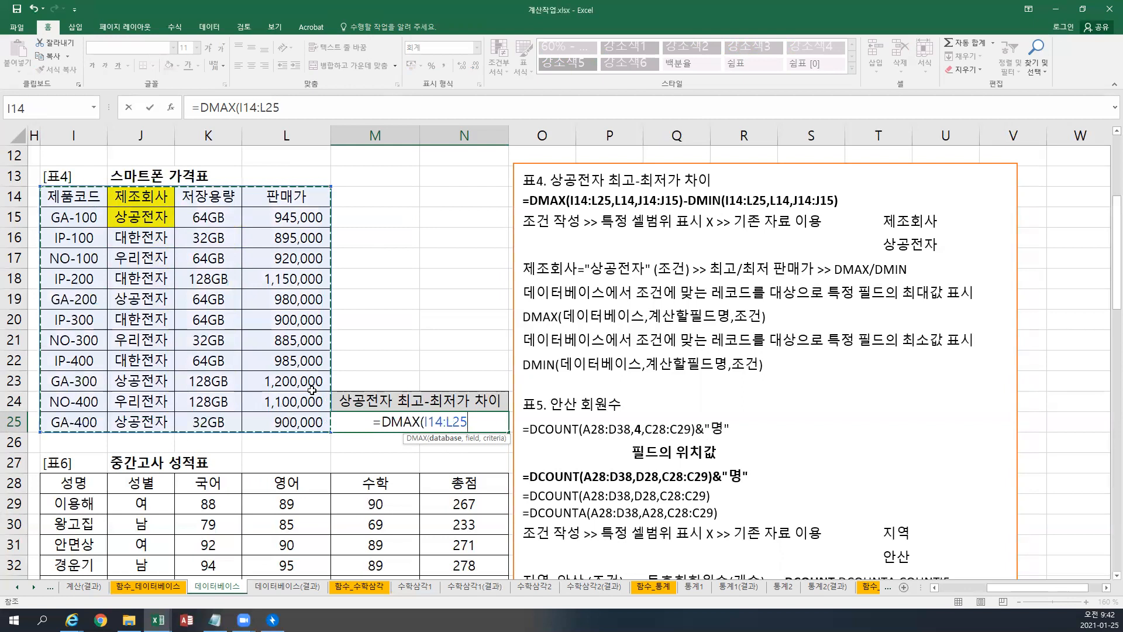
type(",")
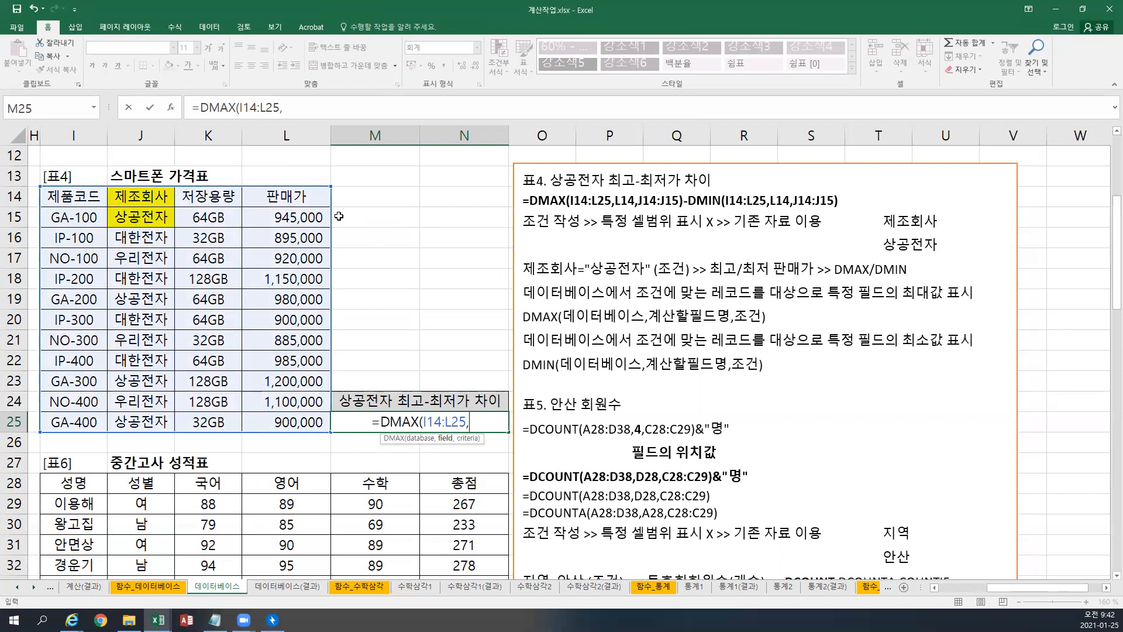
left_click(314, 201)
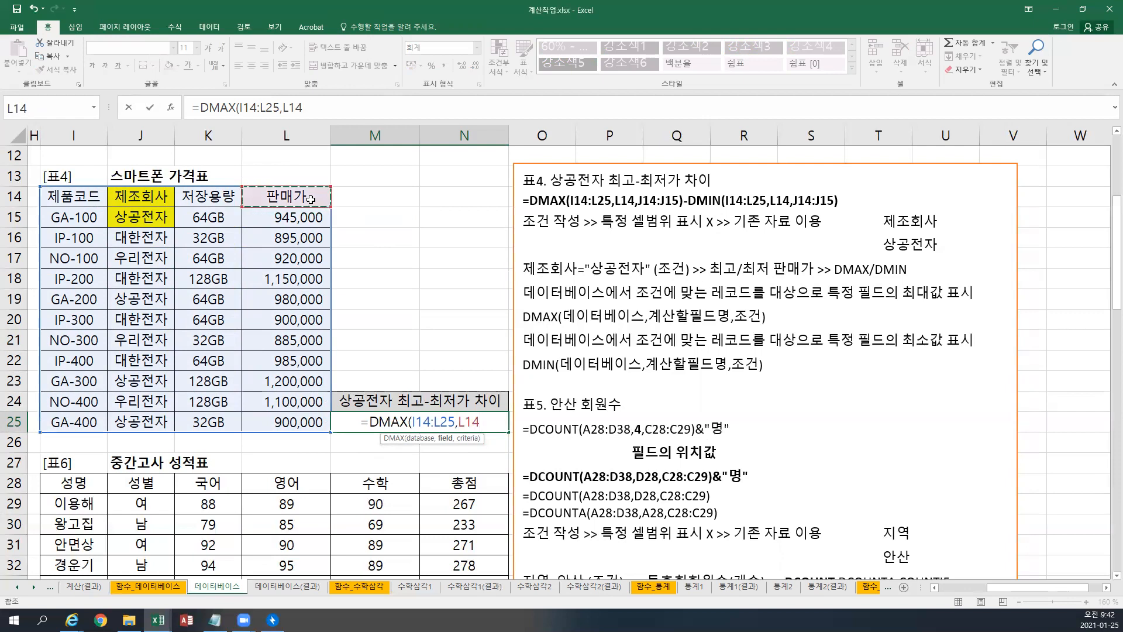
type(",")
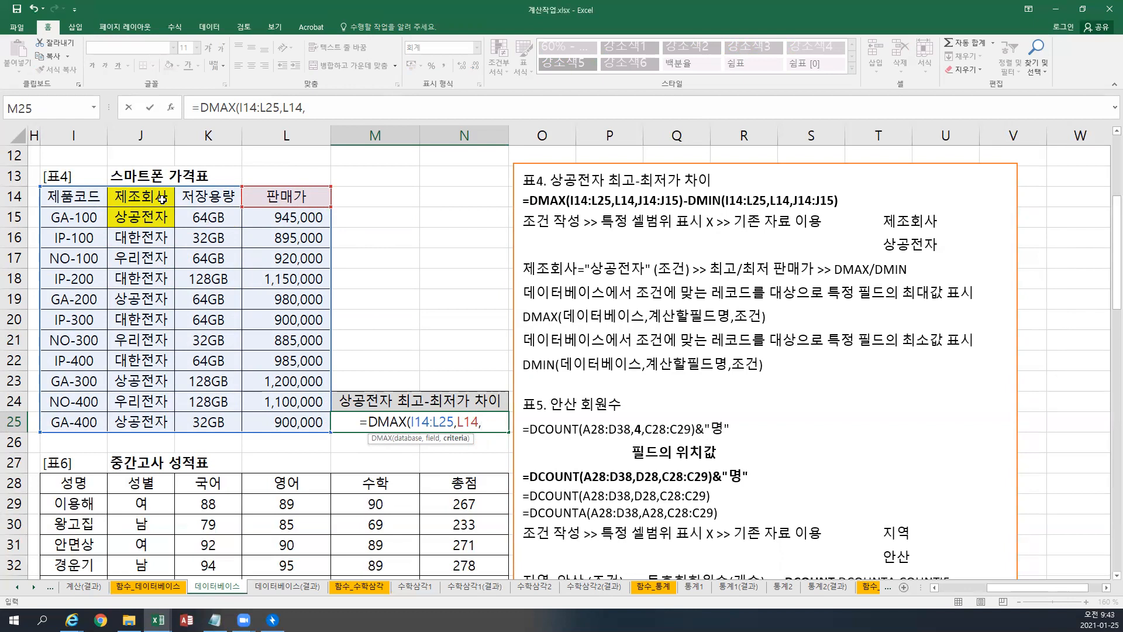
left_click_drag(159, 197, 149, 209)
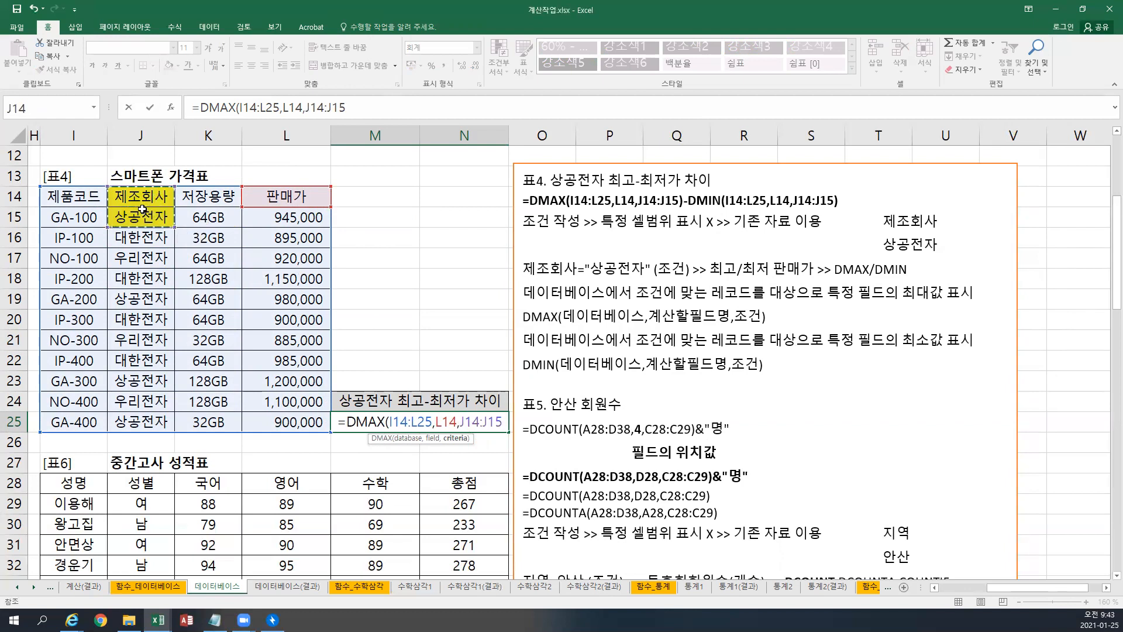
type(")")
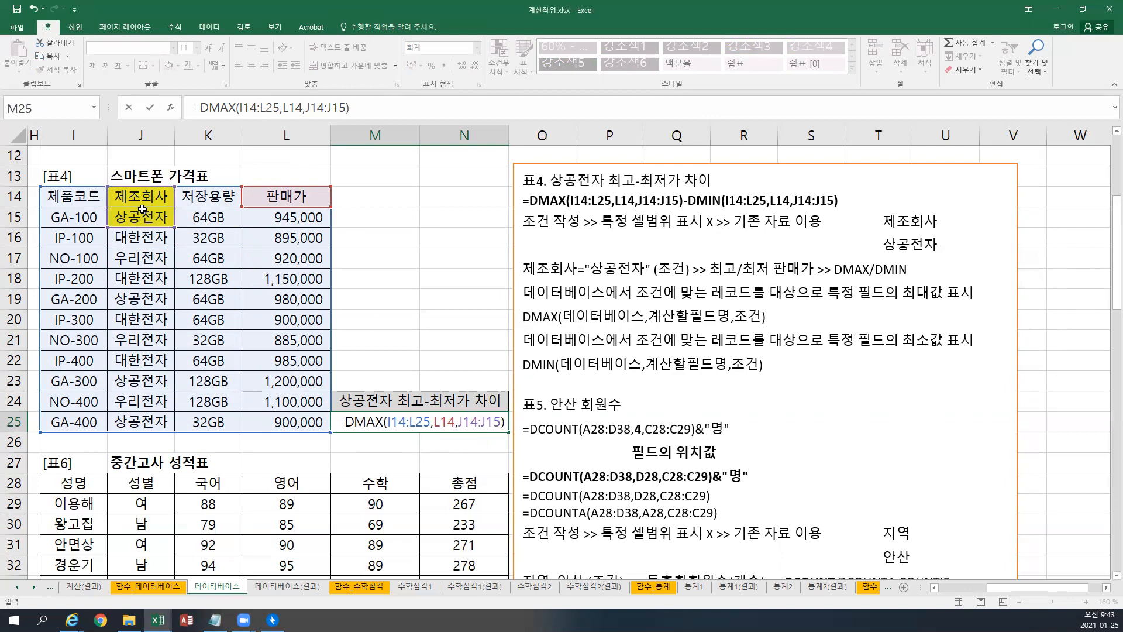
key("ctrl+Return")
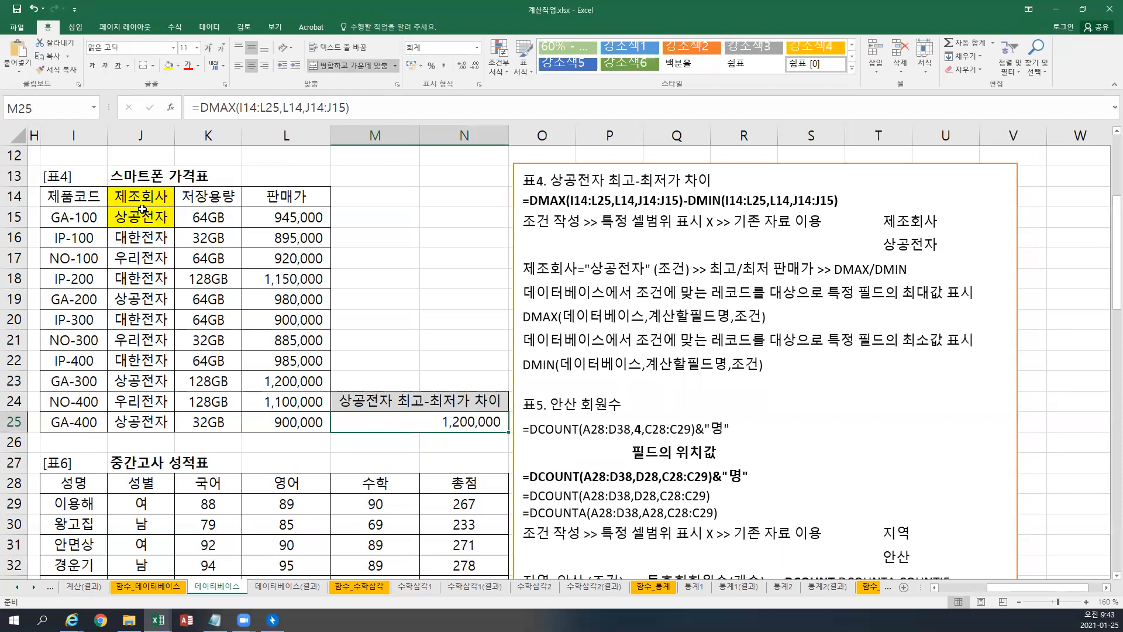
Append -DMIN(I14:L25,L14,J14:J15) to the DMAX formula in M25.
double_click(433, 419)
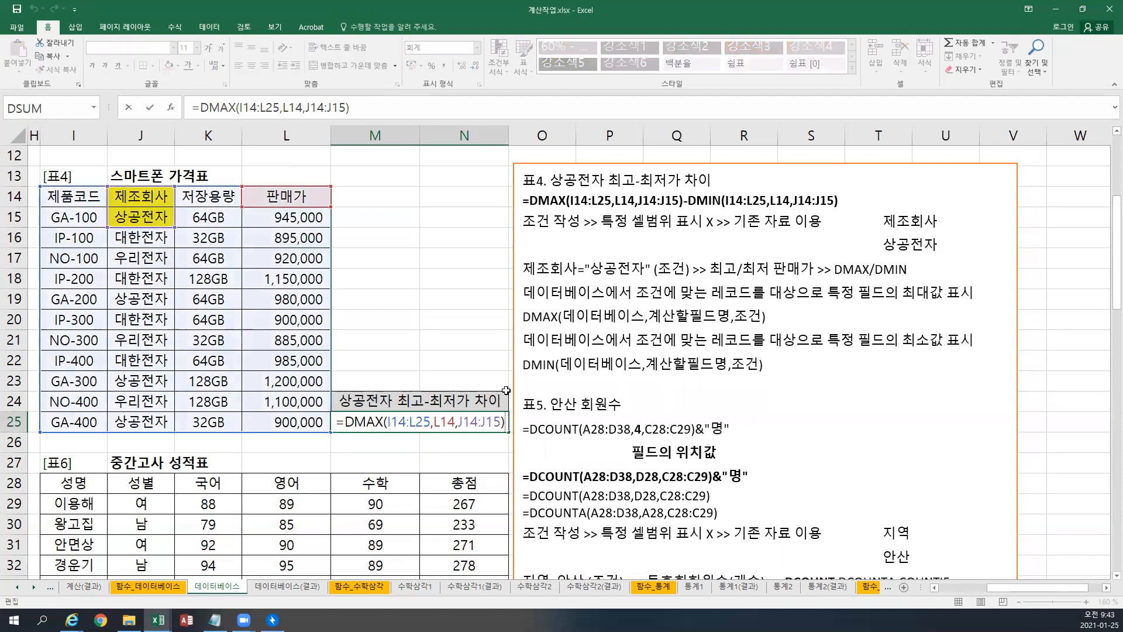
type("-")
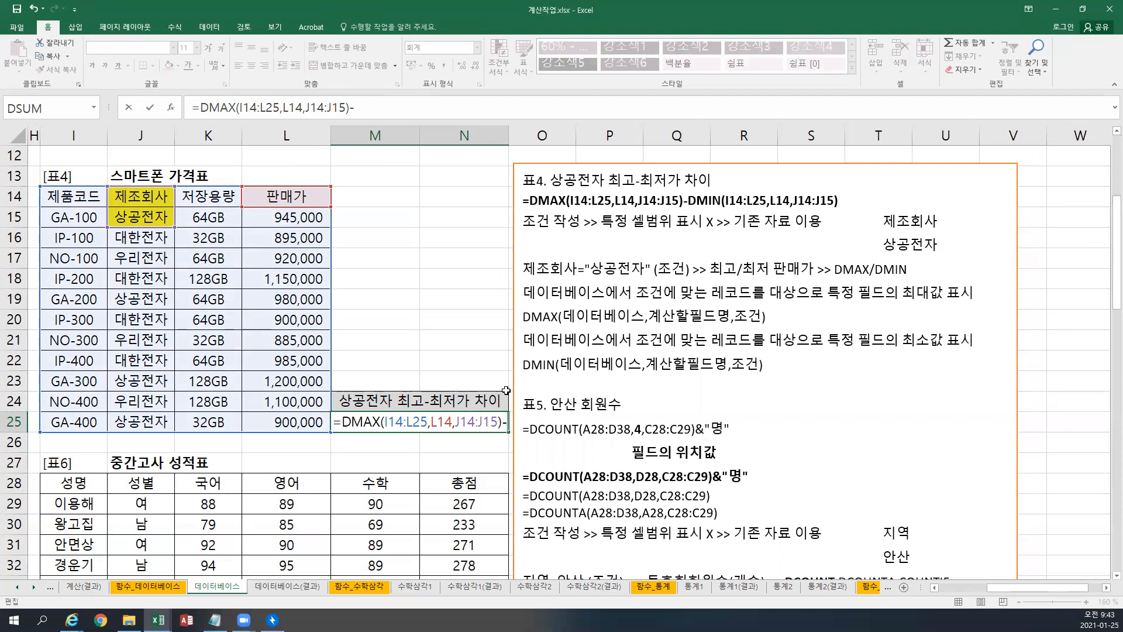
type("DMIN(")
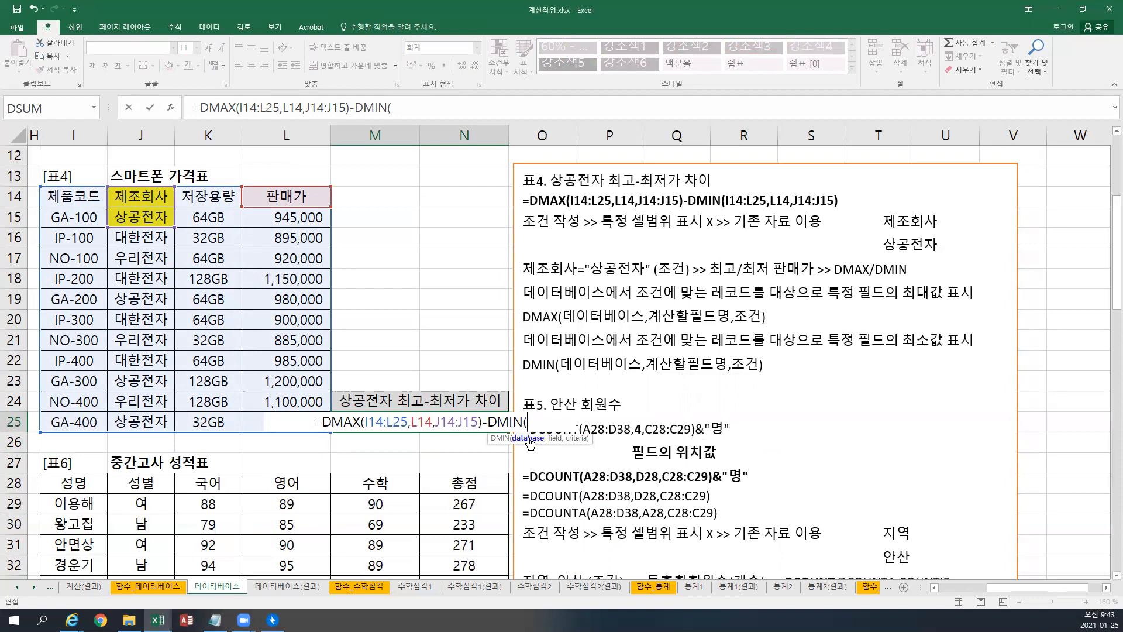
left_click_drag(74, 195, 262, 419)
type(",")
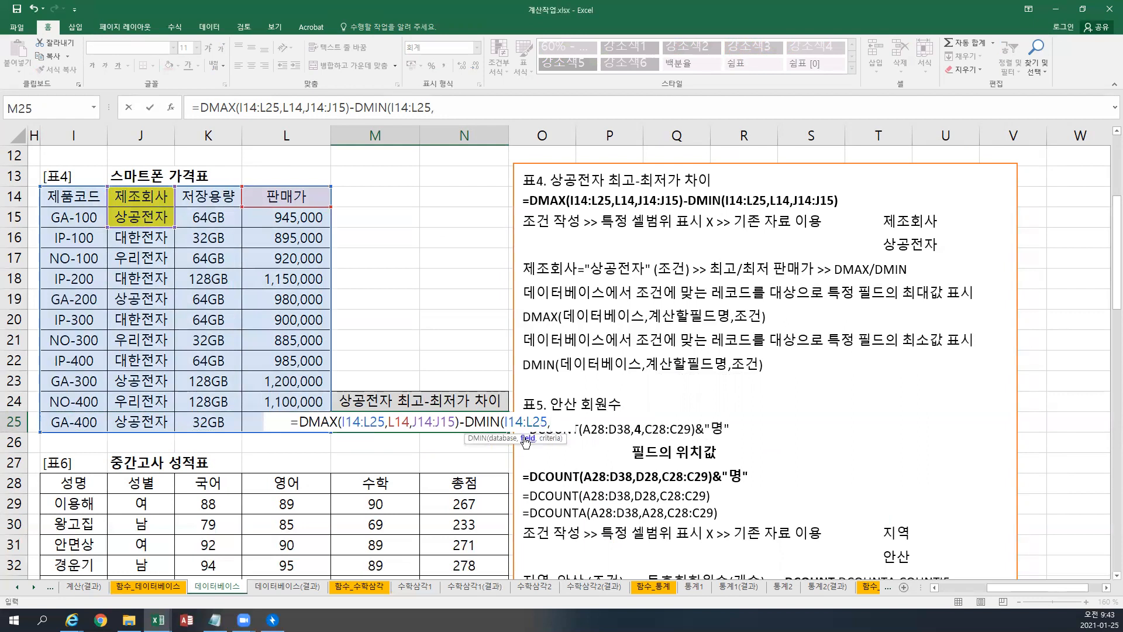
left_click(293, 195)
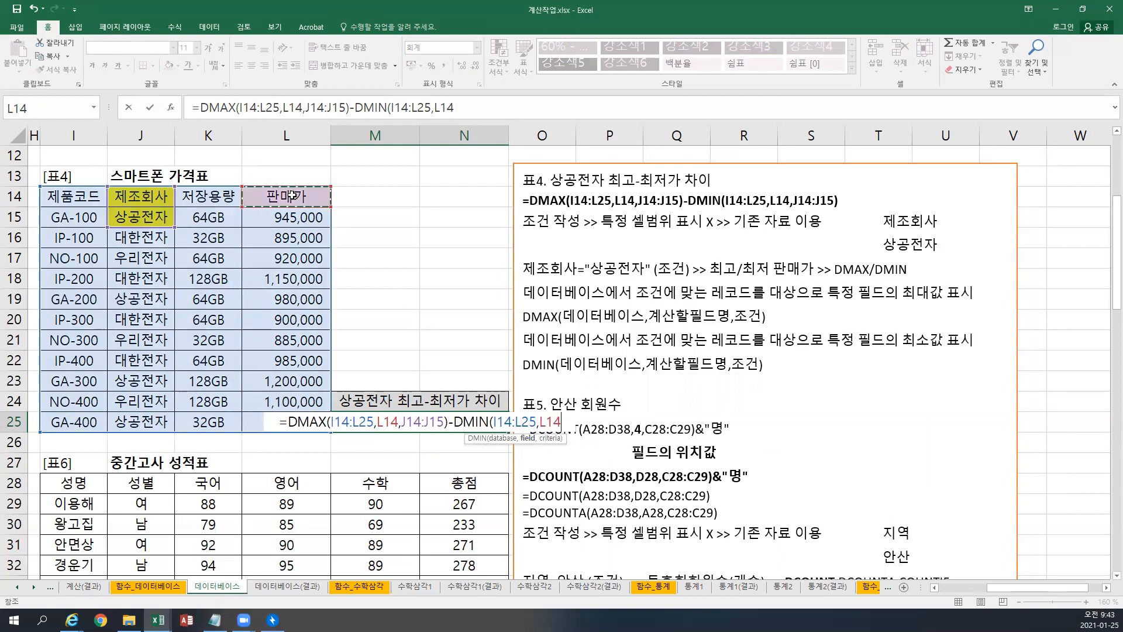
type(",")
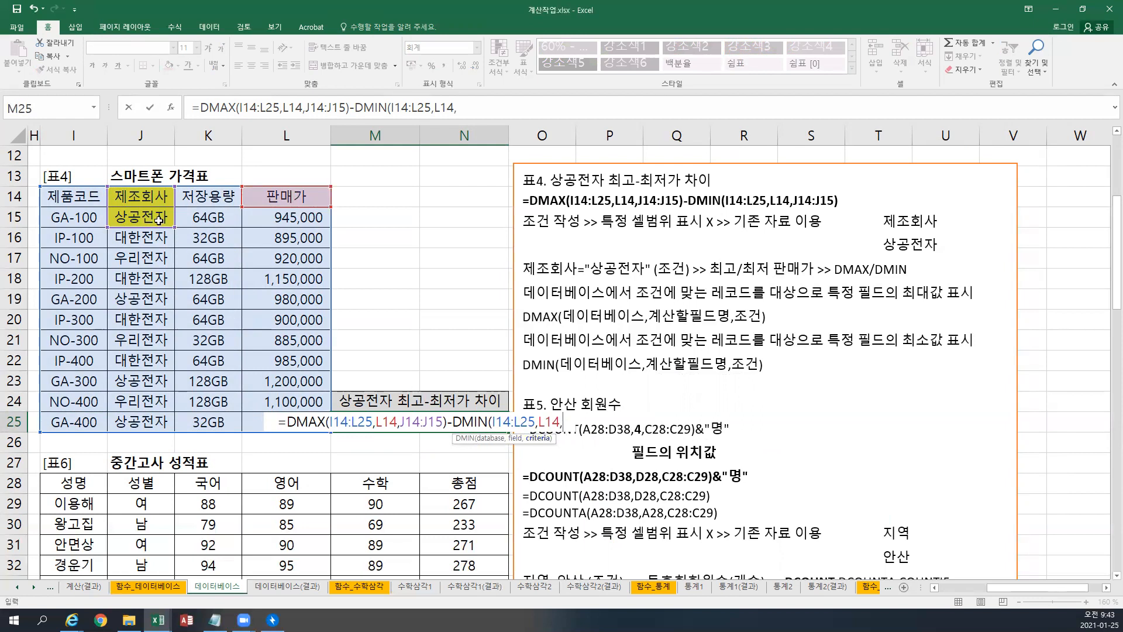
left_click(142, 199)
left_click_drag(142, 200, 141, 214)
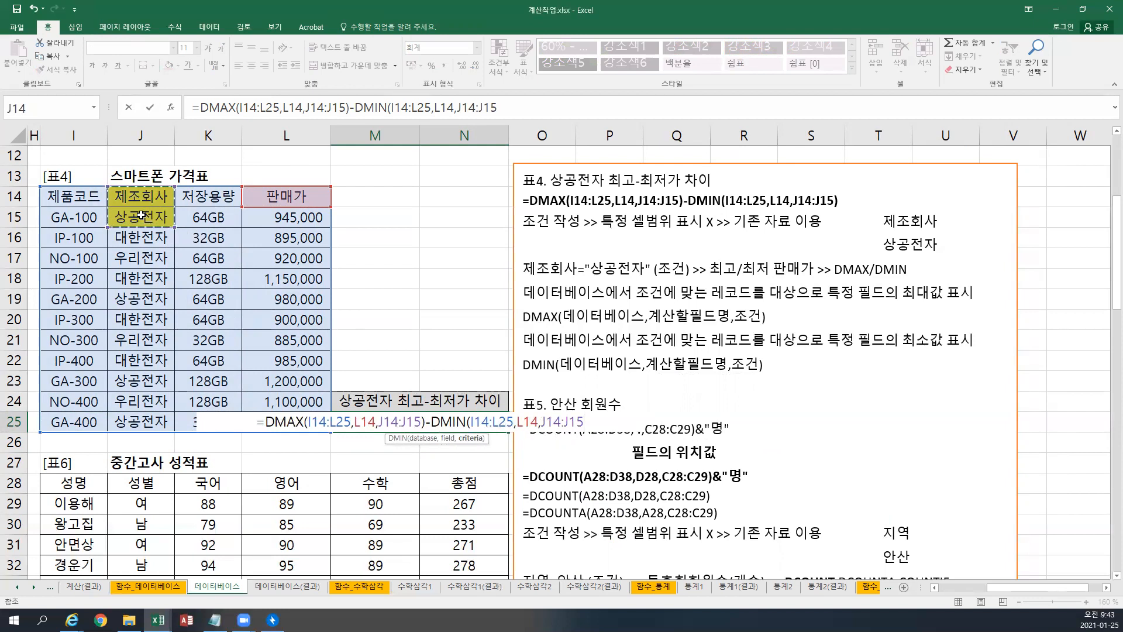
type(")")
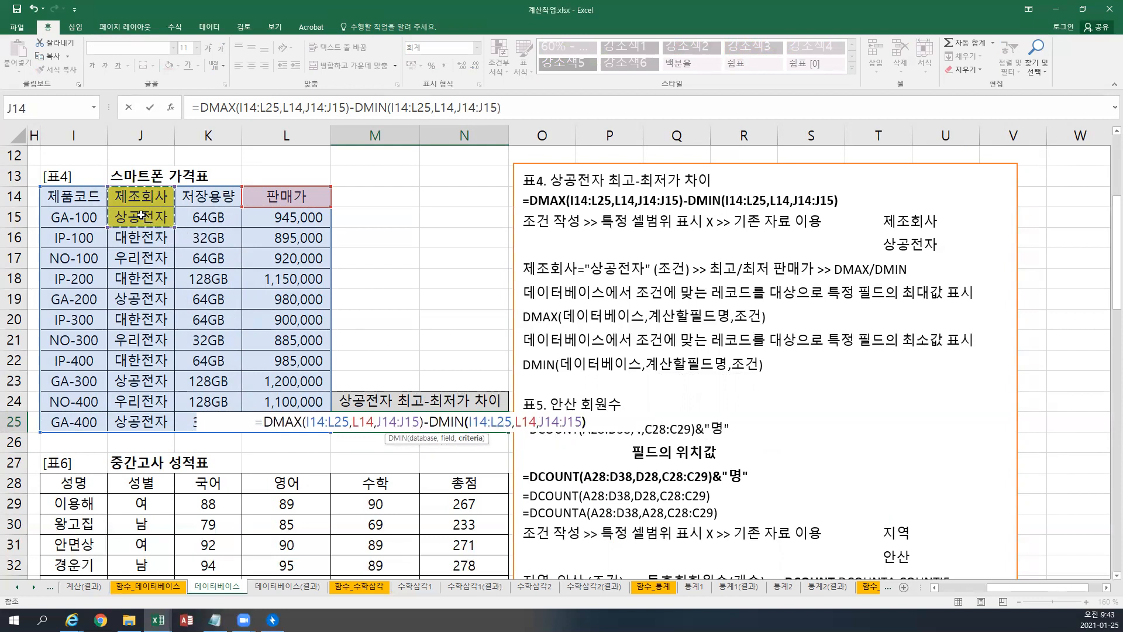
key("ctrl+Return")
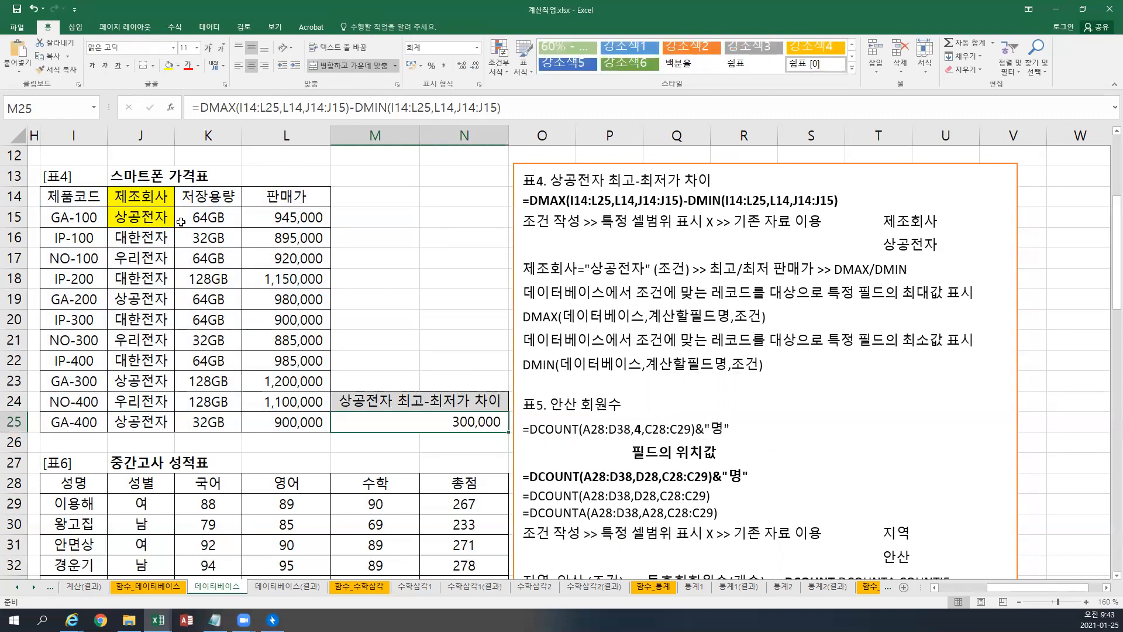
Open the M25 formula for editing and delete its DMIN(I14:L25,L14,J14:J15) part, keeping the minus sign.
double_click(403, 420)
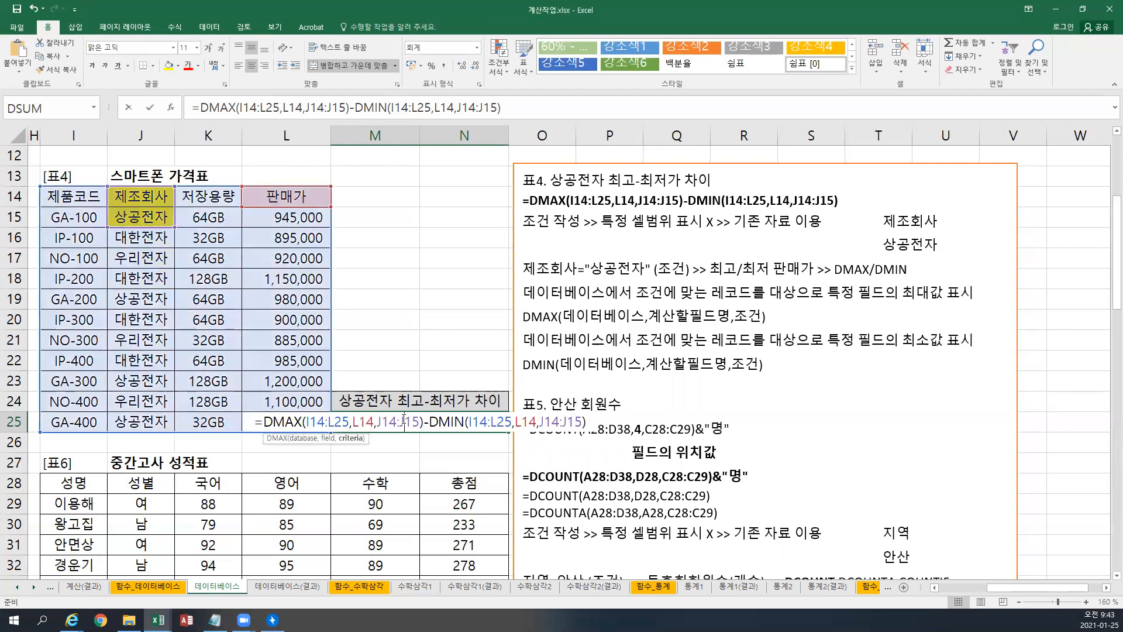
left_click_drag(423, 421, 282, 433)
left_click_drag(428, 421, 612, 429)
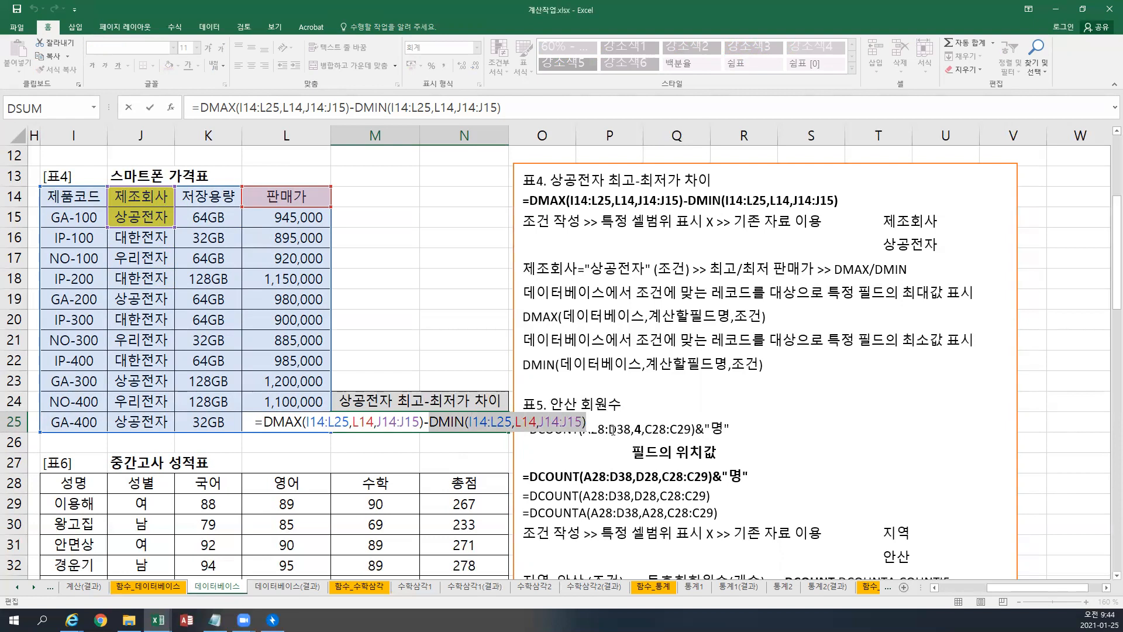
left_click_drag(273, 421, 300, 422)
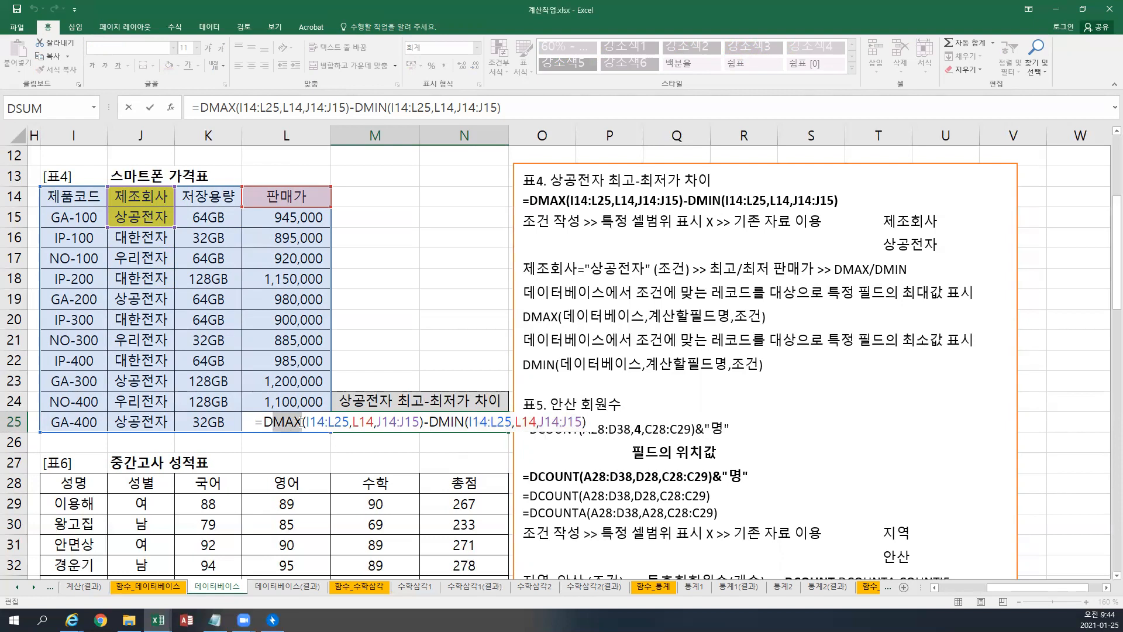
left_click_drag(439, 422, 464, 421)
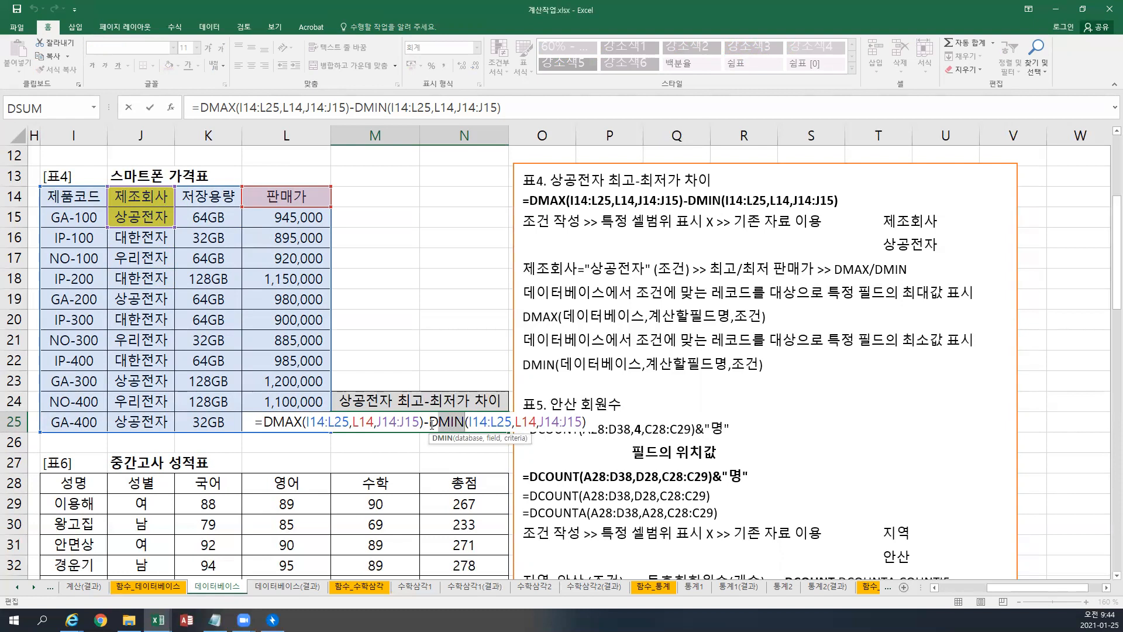
left_click_drag(429, 422, 625, 421)
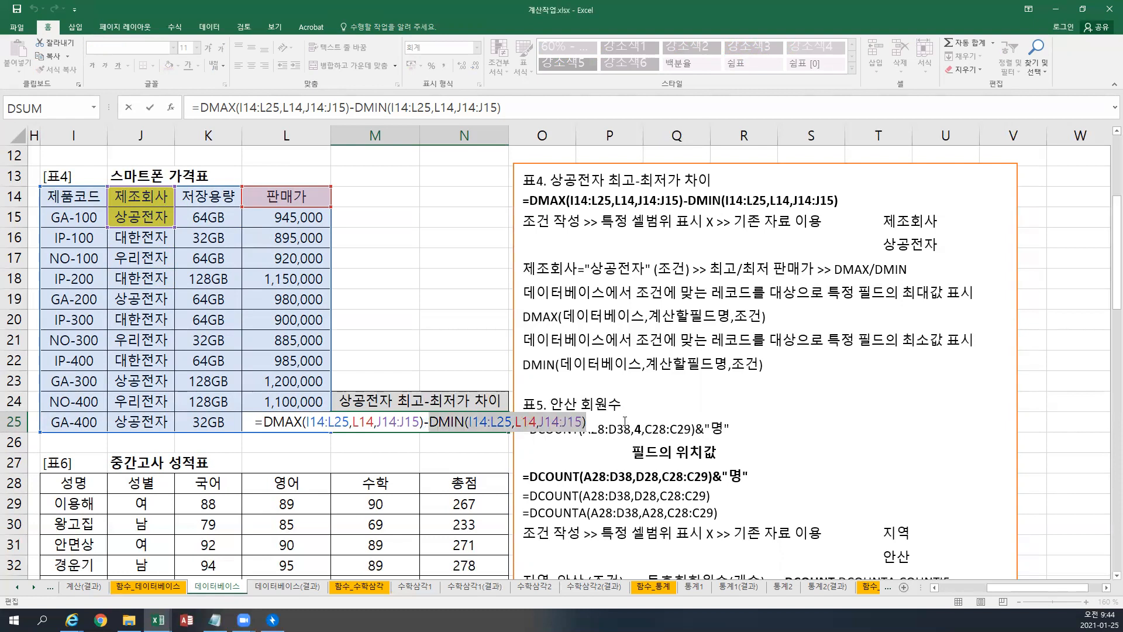
key("Delete")
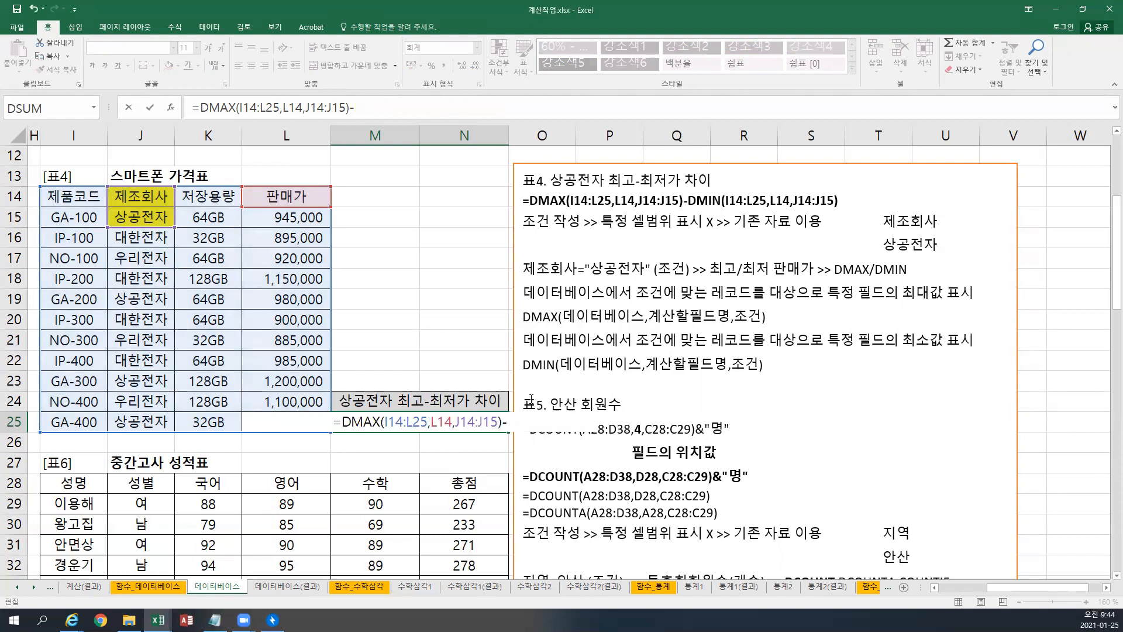
Copy the DMAX(I14:L25,L14,J14:J15) expression within the M25 formula and paste it after the minus sign.
left_click_drag(342, 421, 501, 421)
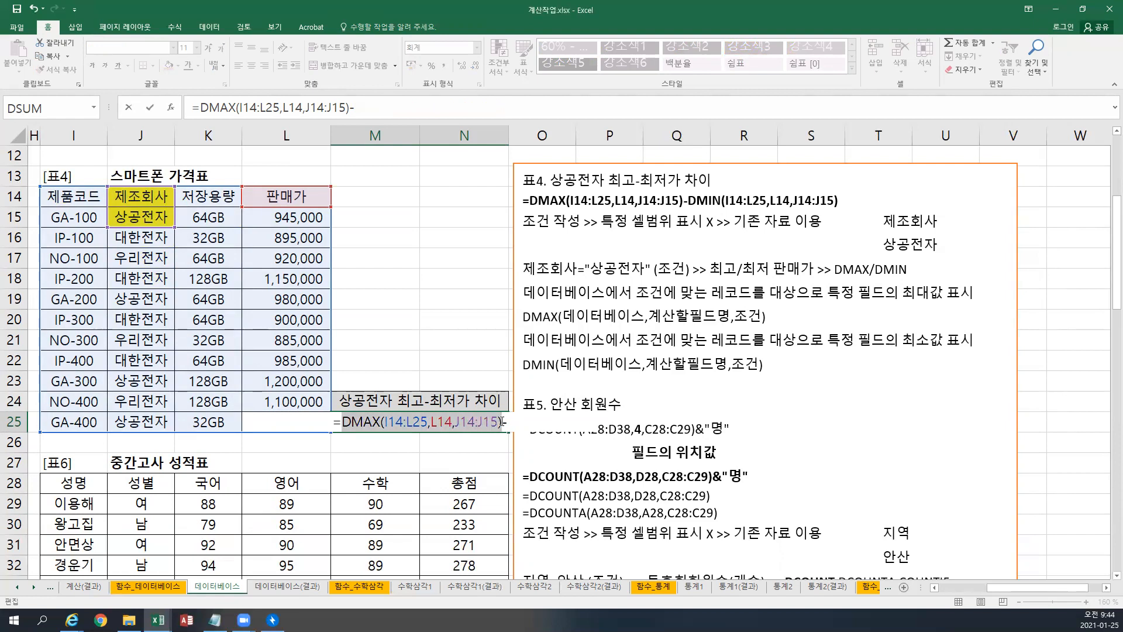
left_click(55, 57)
key("End")
left_click(17, 49)
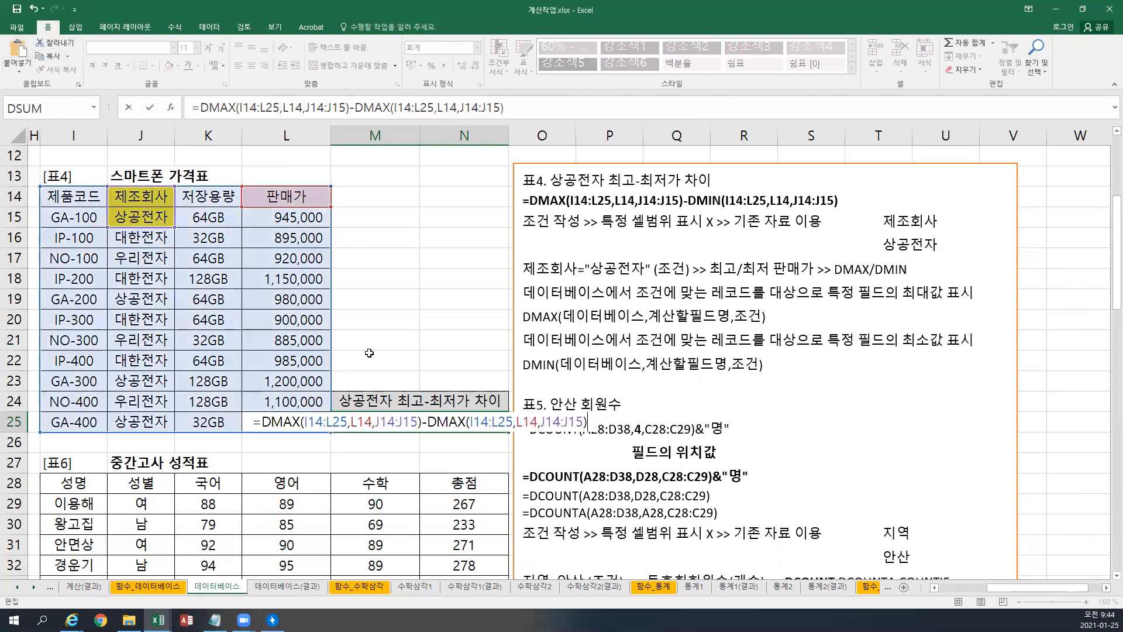
Change the second DMAX in the M25 formula to DMIN, giving =DMAX(I14:L25,L14,J14:J15)-DMIN(I14:L25,L14,J14:J15).
key("shift+Right")
key("shift+Right")
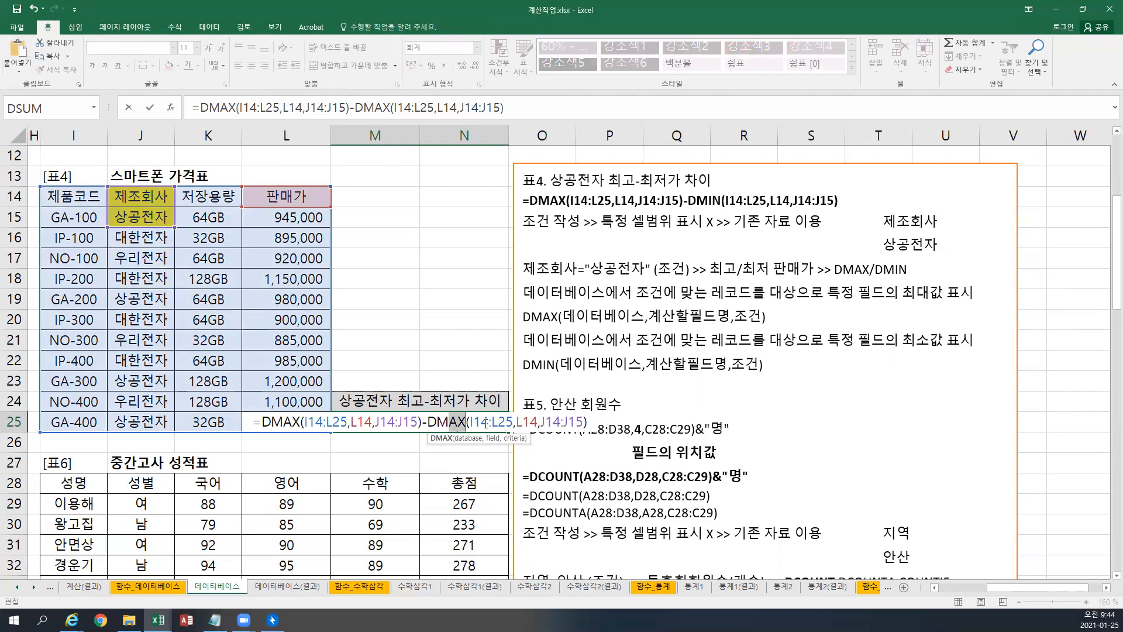
type("IN")
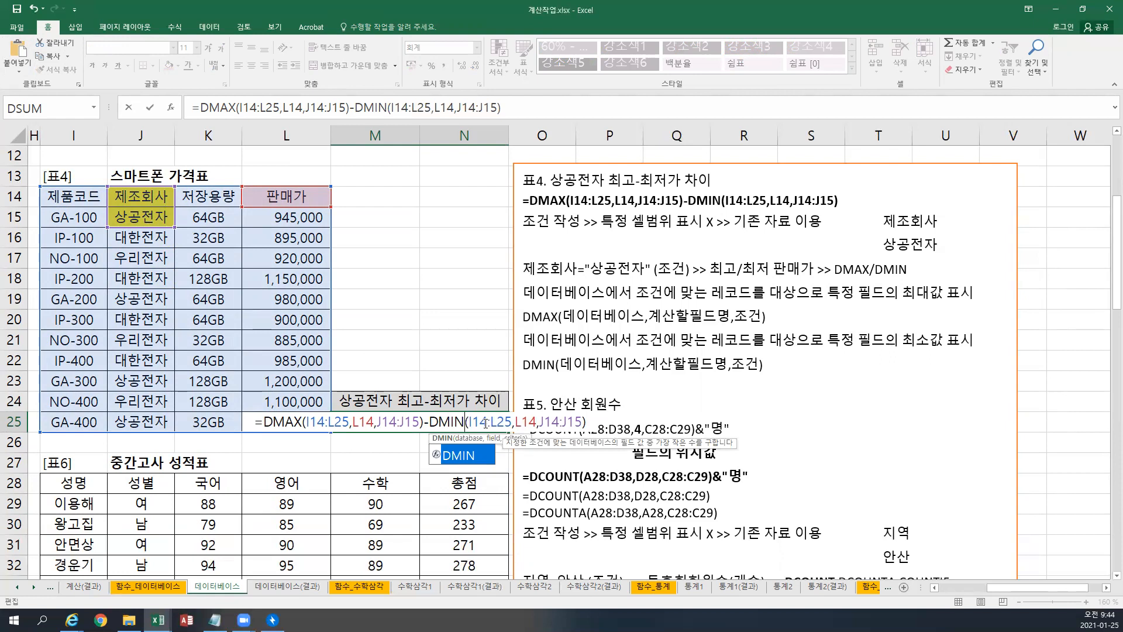
key("Return")
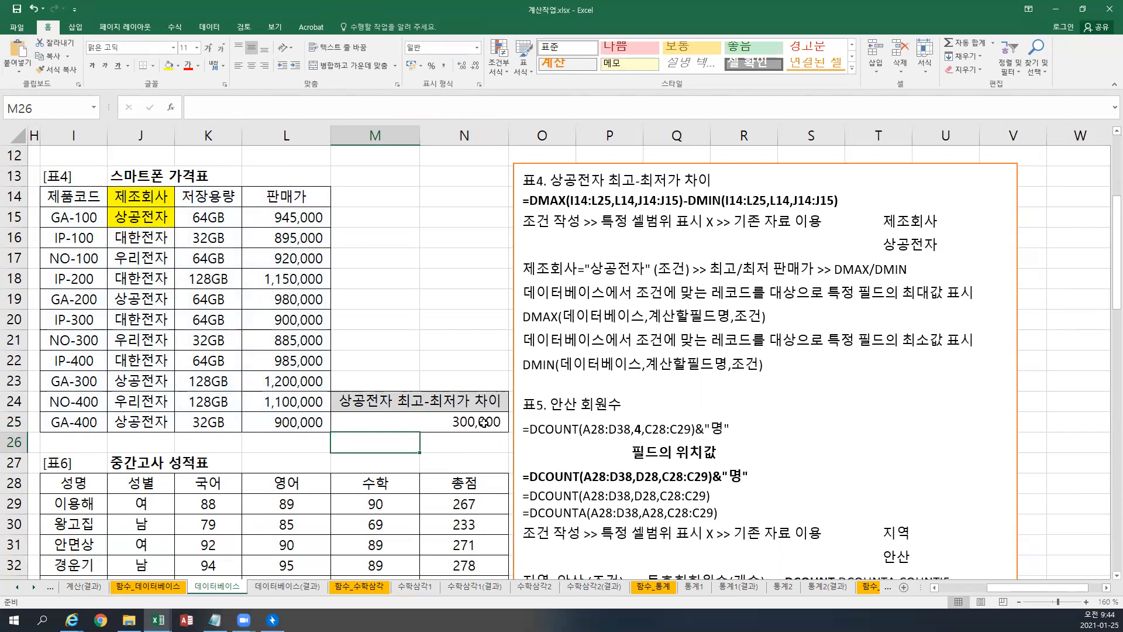
left_click(483, 422)
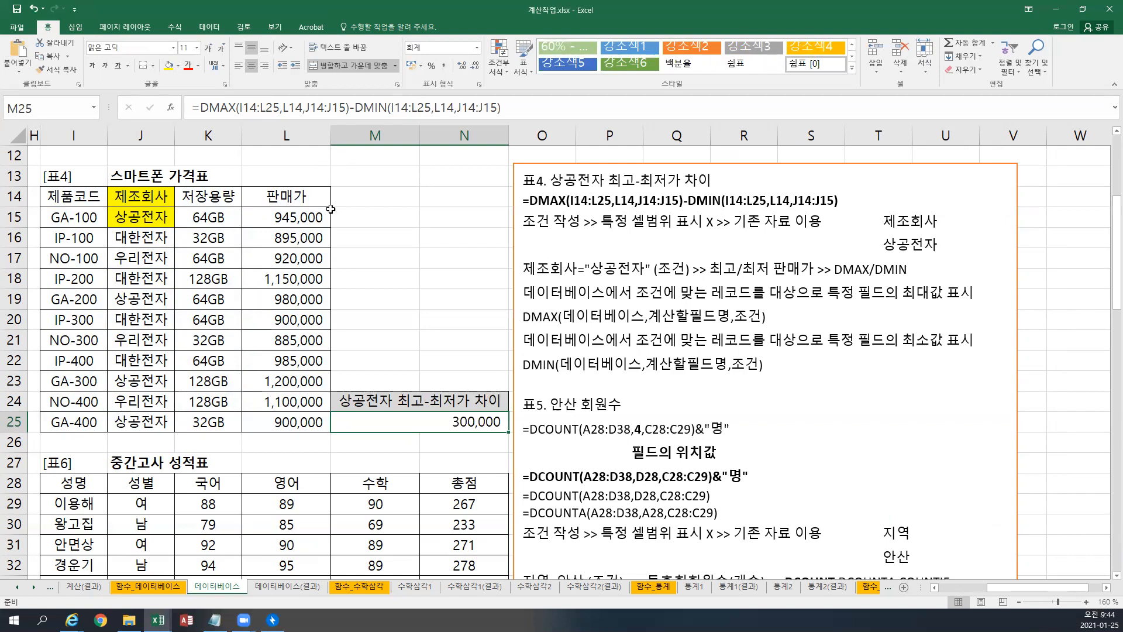
Move the notes text box up beside 표2 and paste the 표2 강북 우수사원 판매총액 평균 notes above its 표4 section.
scroll(370, 224, "up", 4)
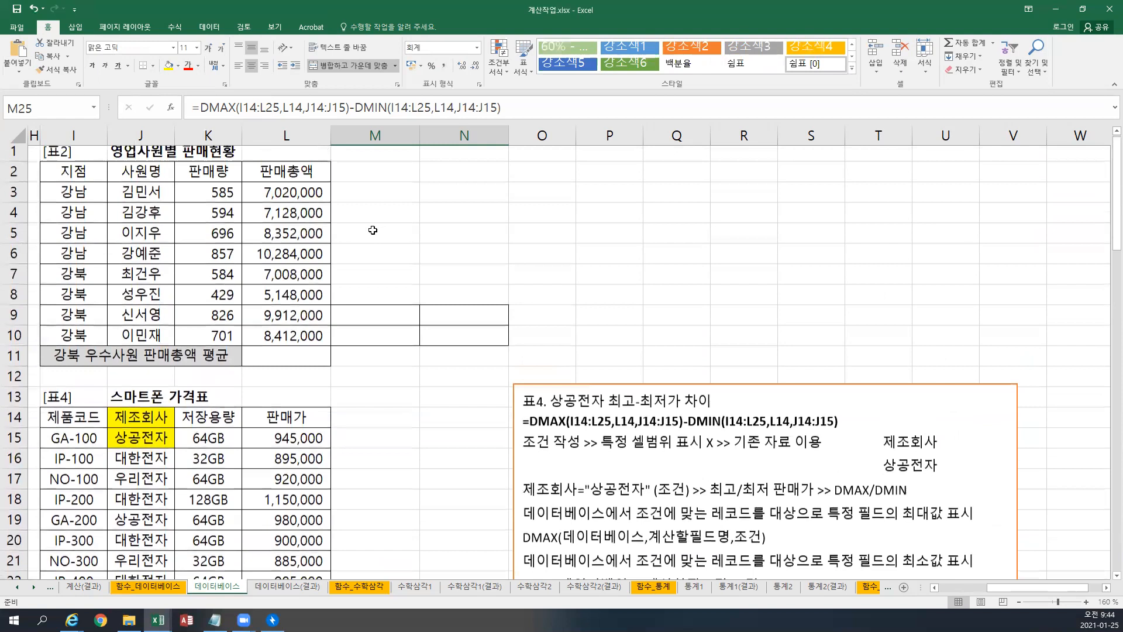
left_click_drag(563, 392, 559, 153)
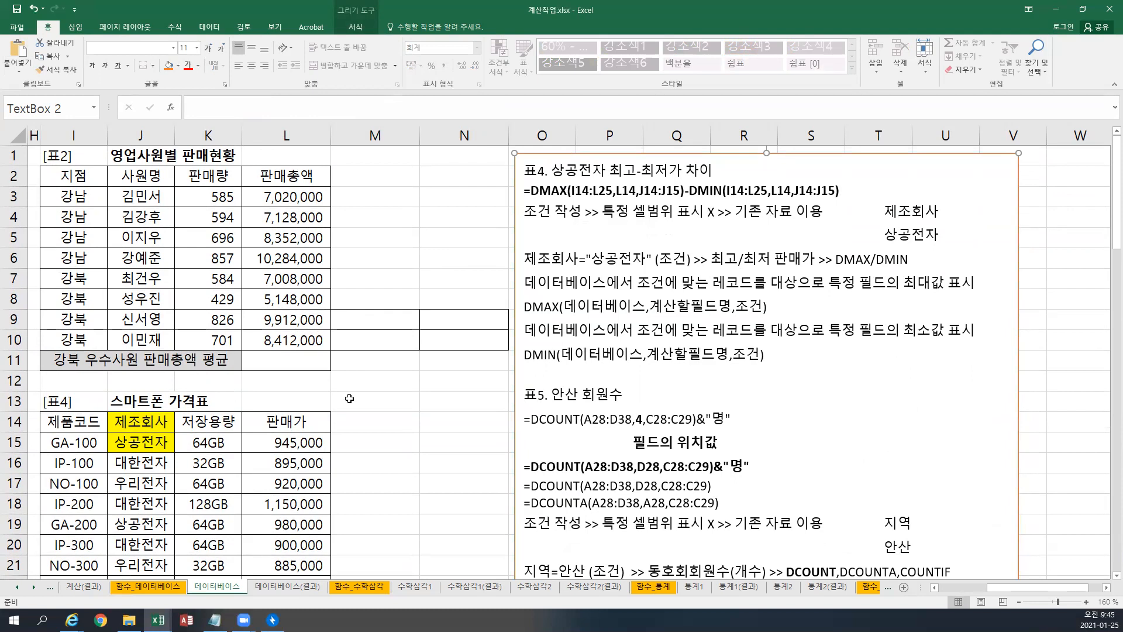
left_click(533, 178)
key("Return")
key("Up")
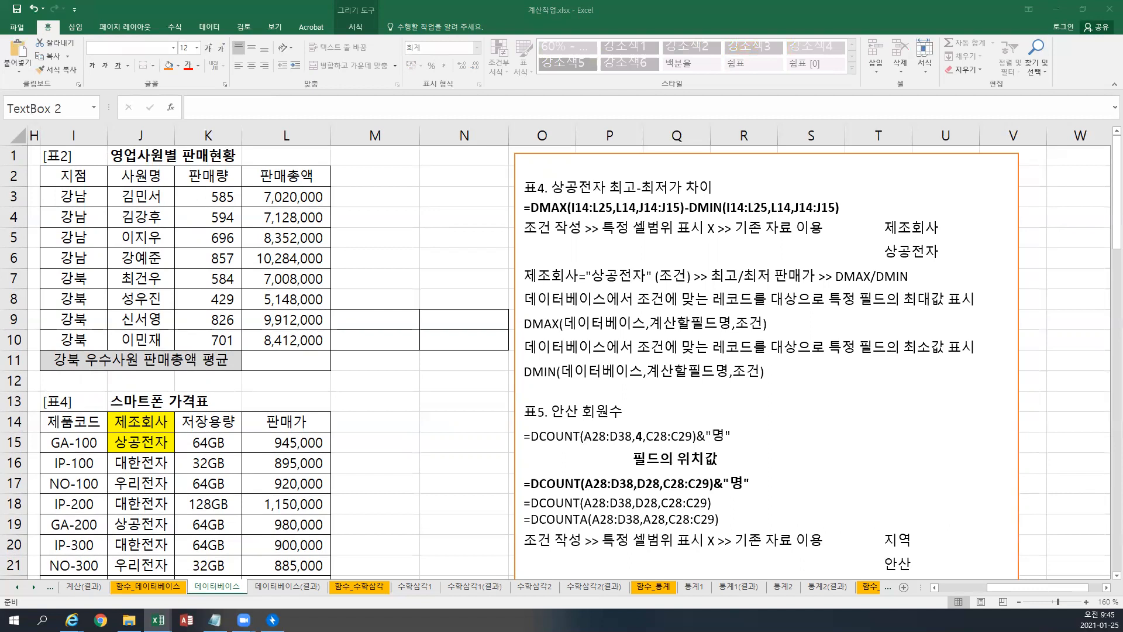
left_click(542, 167)
type("표2. 강북 우수사원 판매총액 평균 =DAVERAGE(I2:L10,L2,M9:N10) 조건 작성 >> 특정 셀범위O 지점=\"강북\" (조건1) AND(~이면서) 판매량>=700 (조건2) >> 판매총액 평균 >> AVERAGEIFS, DAVERAGE 2개 이상의 조건은 AND/OR 조건 판단 AND 조건 : 조건 모두 만족(그리고, ~이고, ~이면서, ...) OR 조건 : 조건 적어도 하나 만족(또는, ~이거나, ...) 데이터베이스에서 조건에 맞는 레코드를 대상으로 특정 필드의 합계 표시 DSUM(데이터베이스,계산할필드명,조건) 데이터베이스에서 조건에 맞는 레코드를 대상으로 특정 필드의 숫자 개수 표시 DCOUNT(데이터베이스,계산할필드명,조건) 데이터베이스에서 조건에 맞는 레코드를 대상으로 특정 필드의 평균 표시 DAVERAGE(데이터베이스,계산할필드명,조건)")
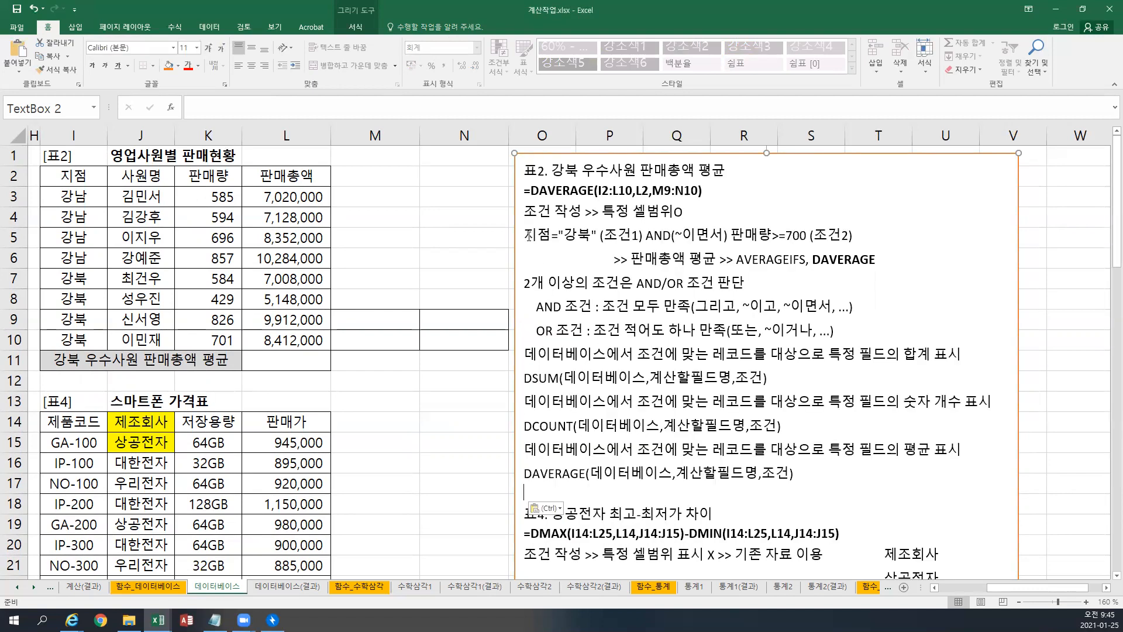
Examine the 표2 notes on the two criteria, AND/OR conditions, the DAVERAGE function and where the criteria go.
left_click_drag(525, 235, 594, 239)
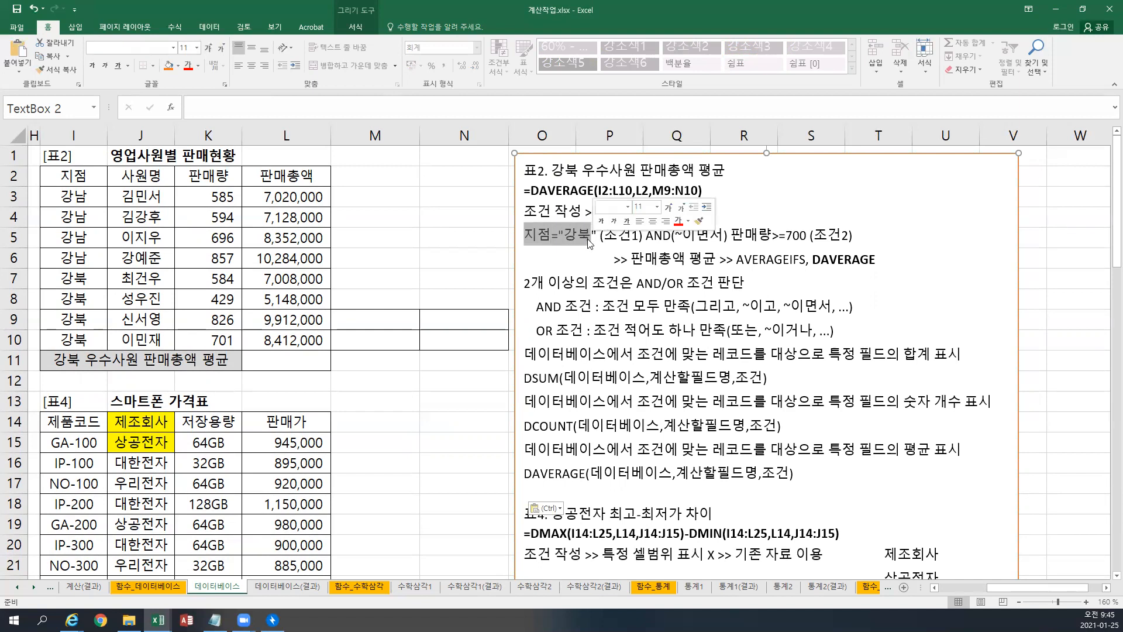
left_click_drag(732, 236, 808, 236)
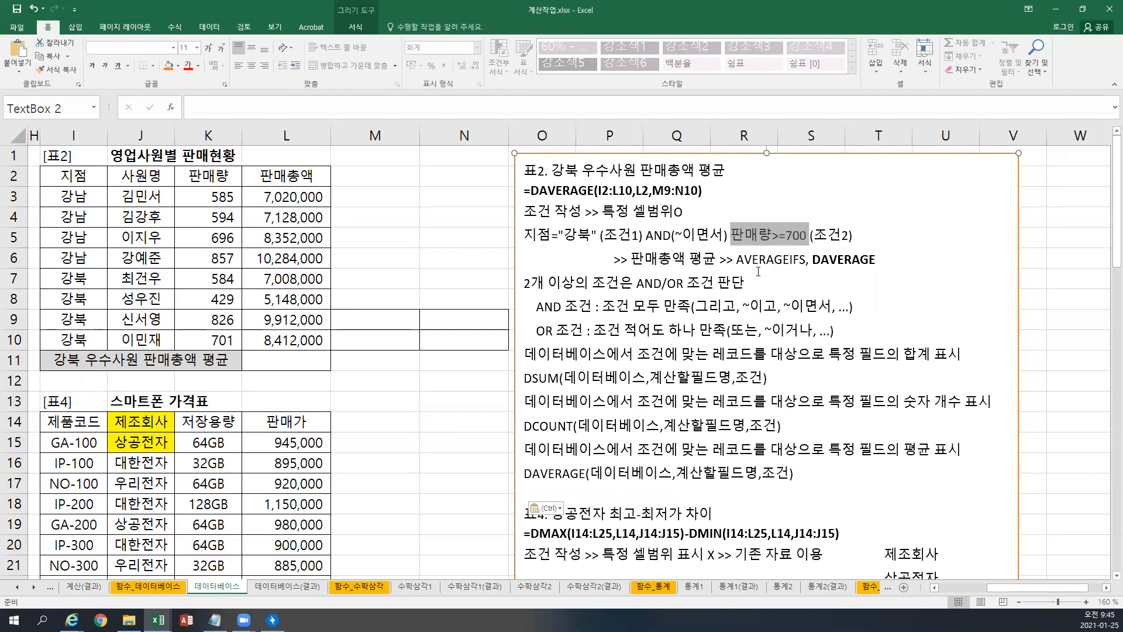
left_click_drag(522, 283, 768, 291)
left_click_drag(544, 306, 578, 331)
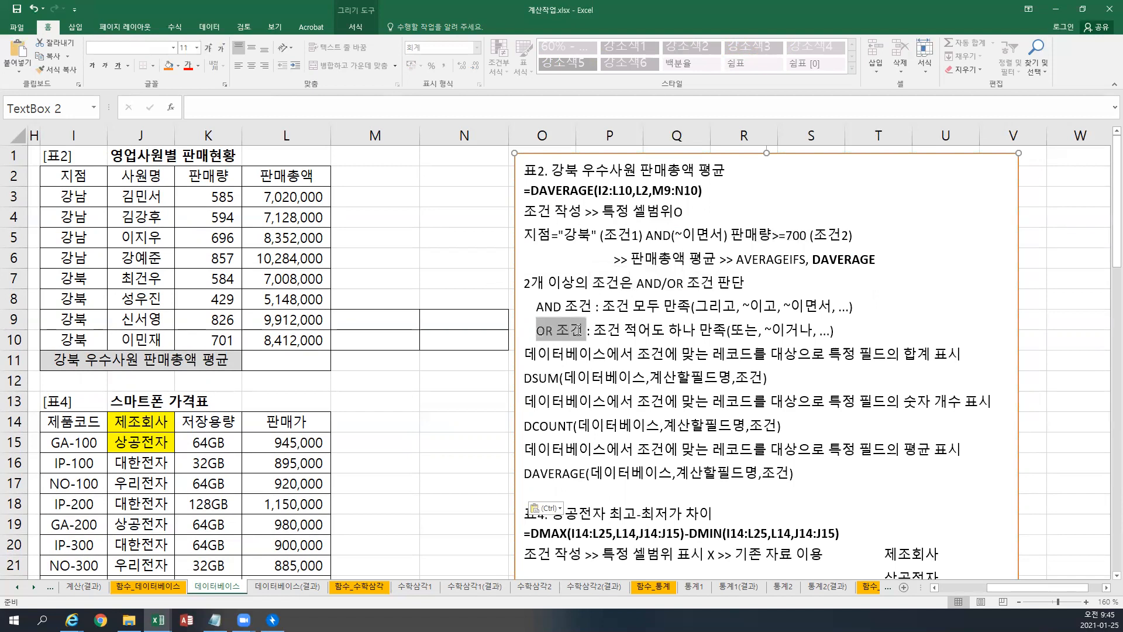
left_click(583, 331)
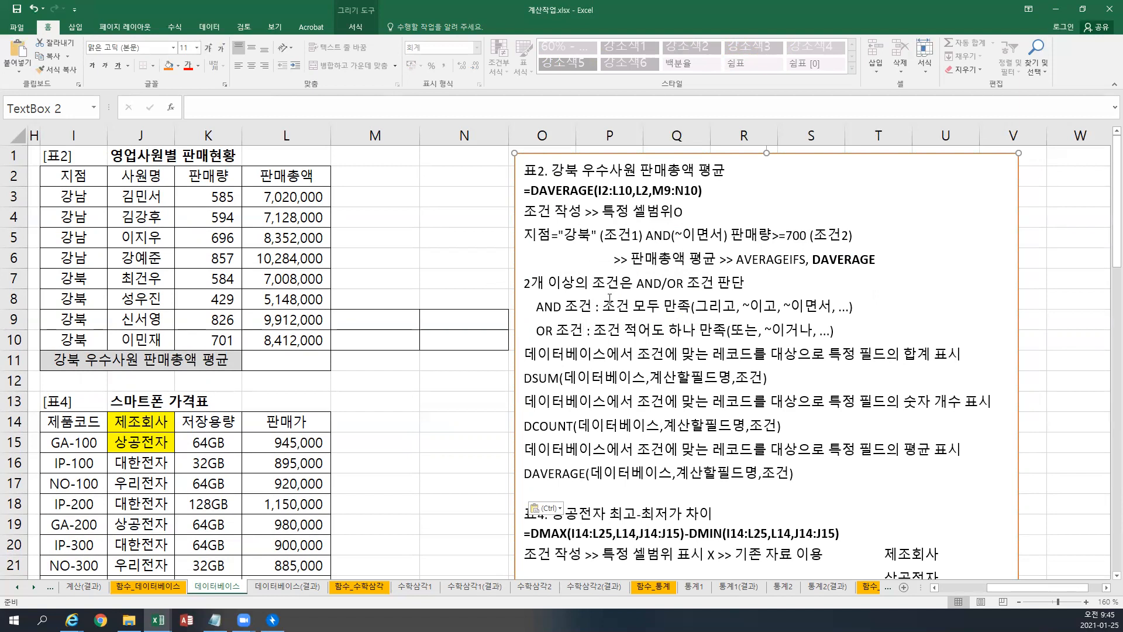
left_click_drag(646, 235, 729, 238)
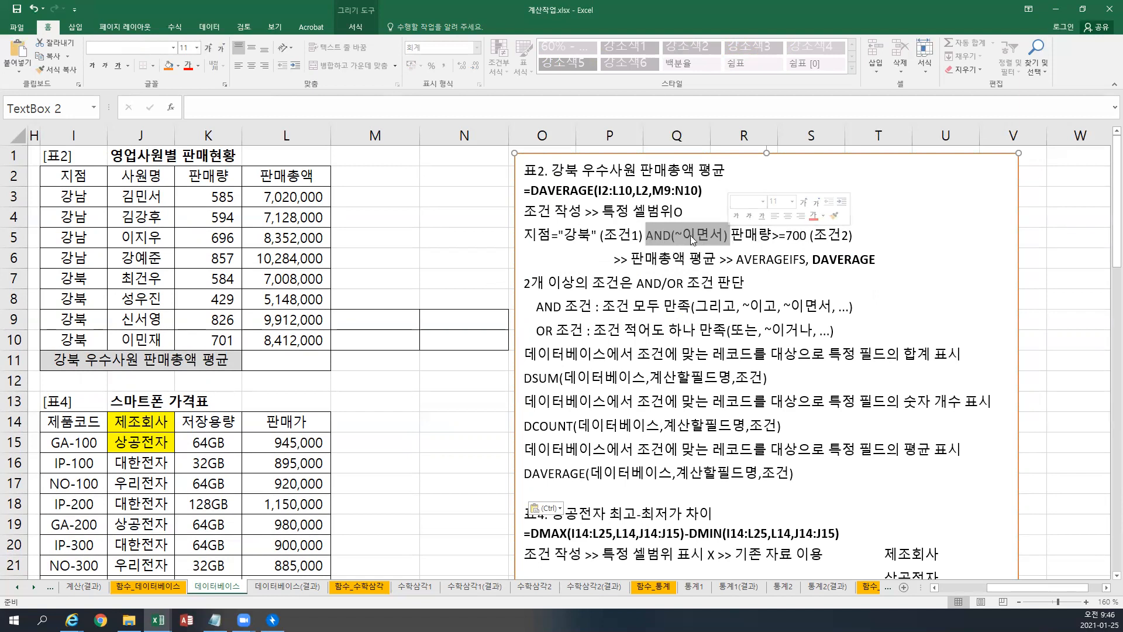
left_click(672, 236)
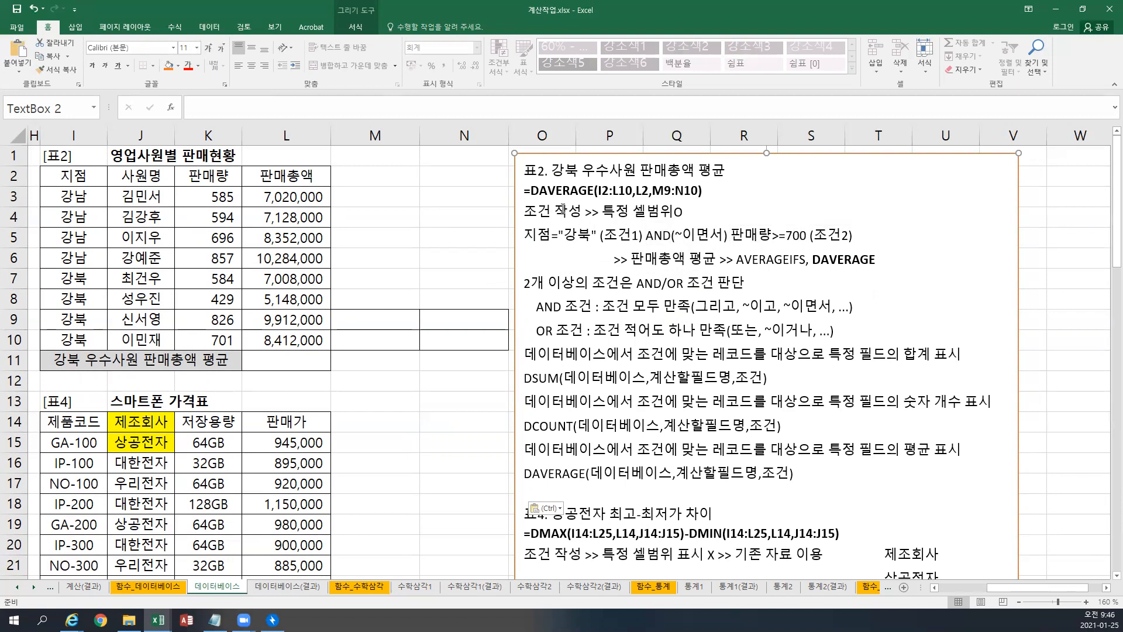
left_click_drag(604, 235, 729, 237)
left_click_drag(631, 259, 711, 256)
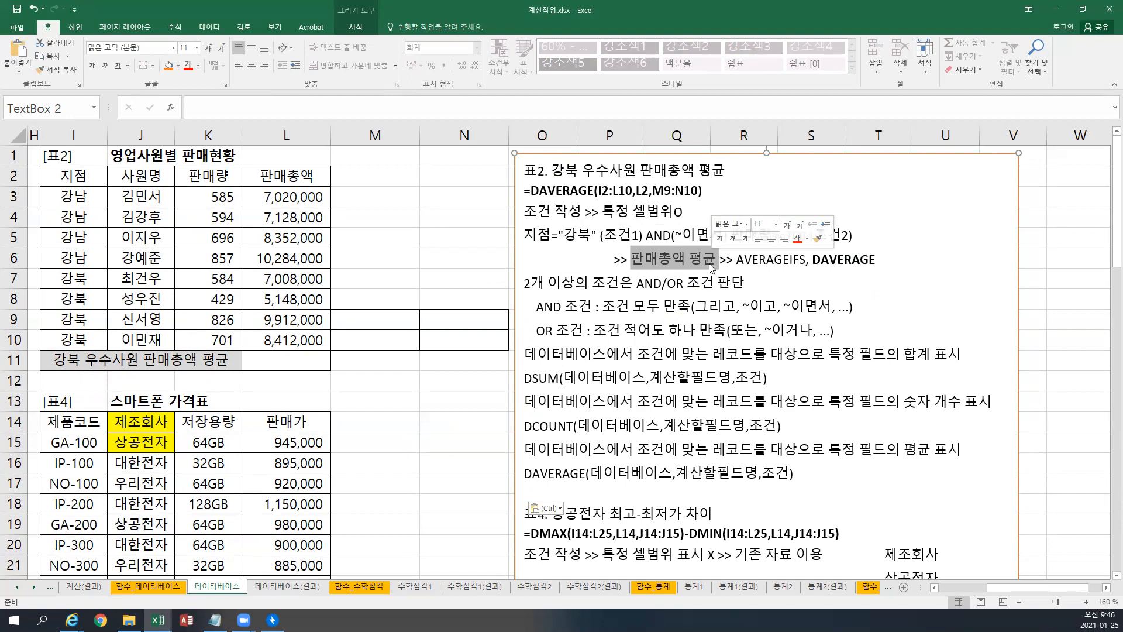
left_click(762, 263)
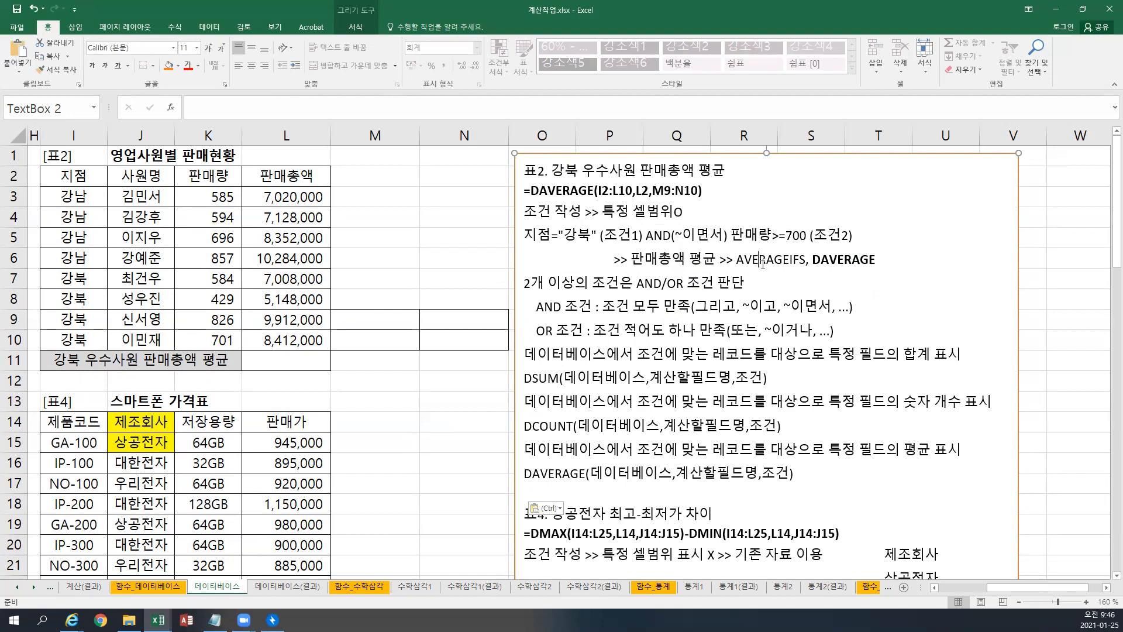
left_click(837, 257)
left_click_drag(525, 473, 592, 473)
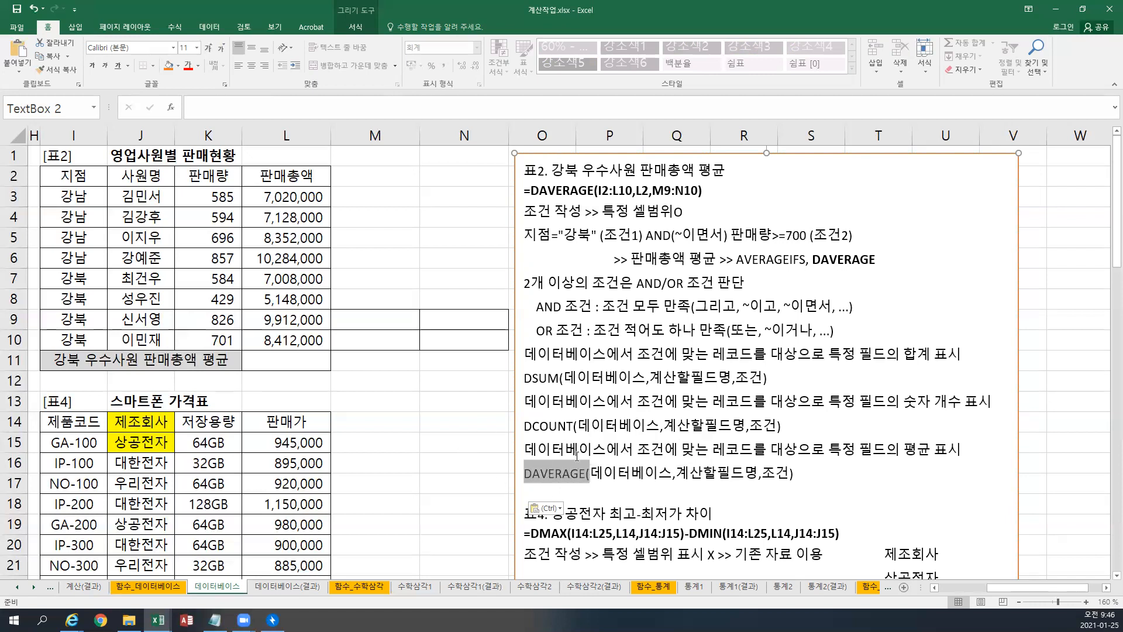
left_click_drag(528, 210, 686, 224)
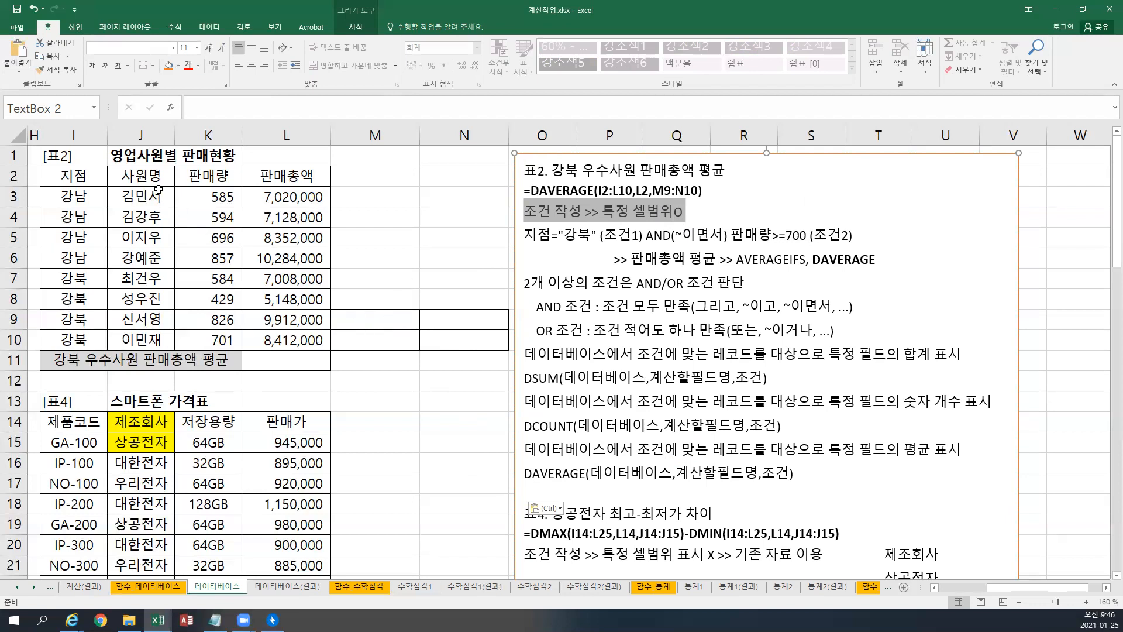
Copy the 지점 header from I2 into criteria cell M9.
left_click(94, 180)
right_click(95, 180)
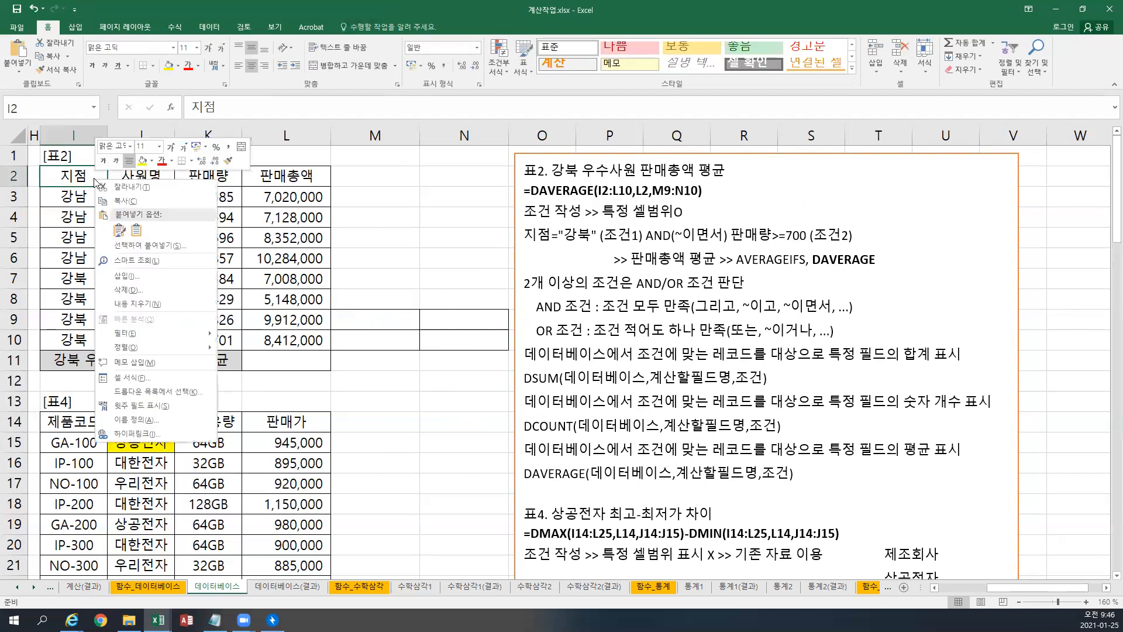
left_click(130, 207)
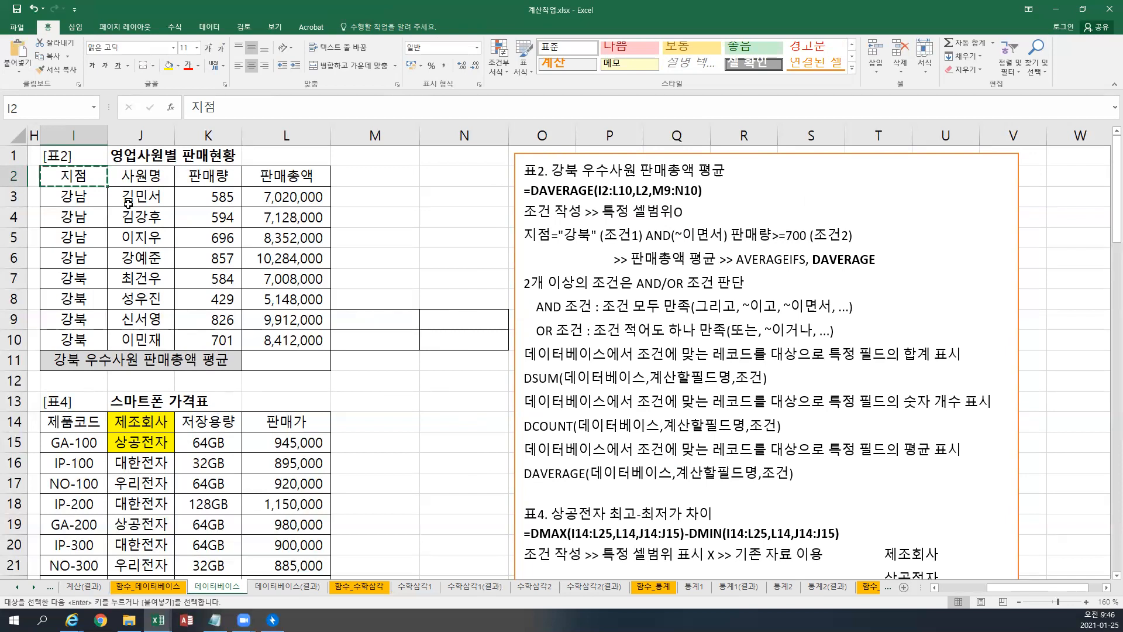
left_click(346, 316)
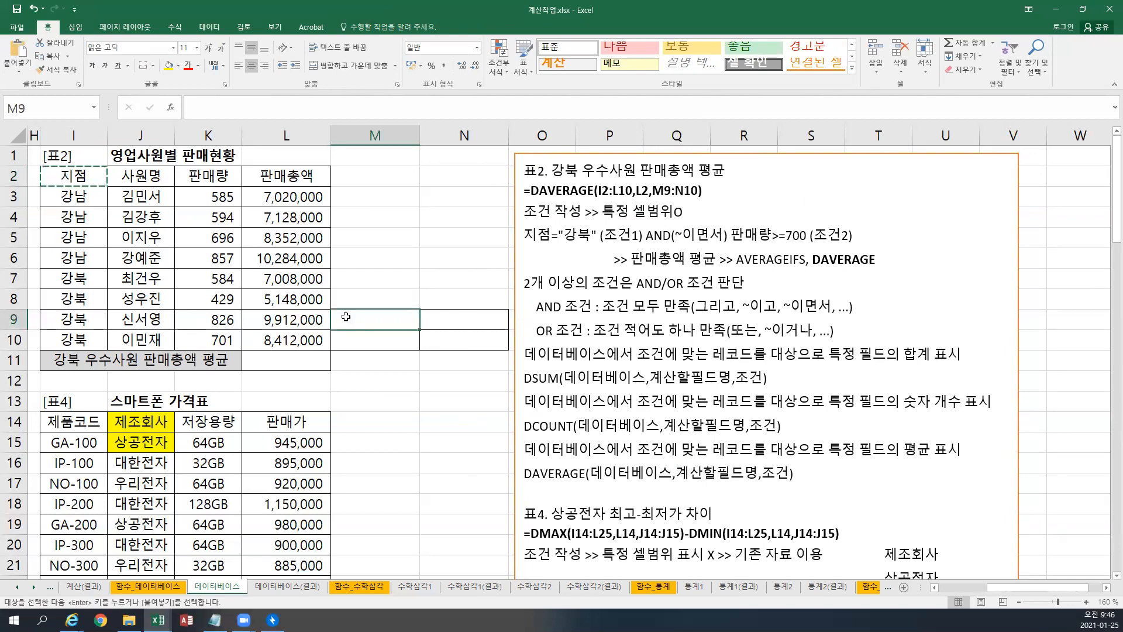
right_click(345, 316)
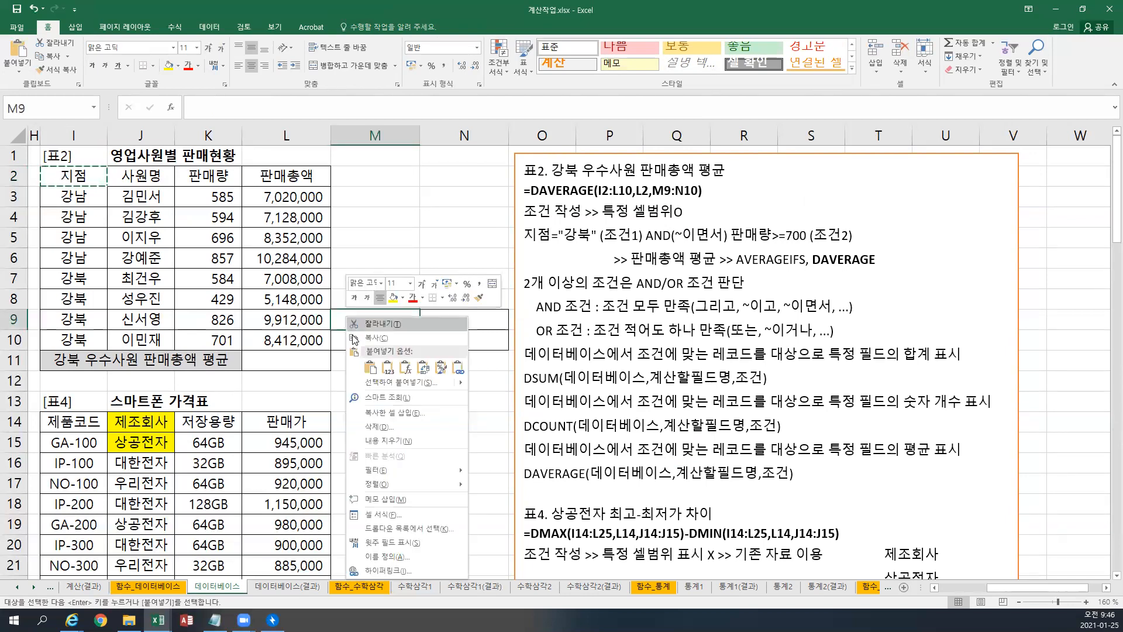
left_click(372, 368)
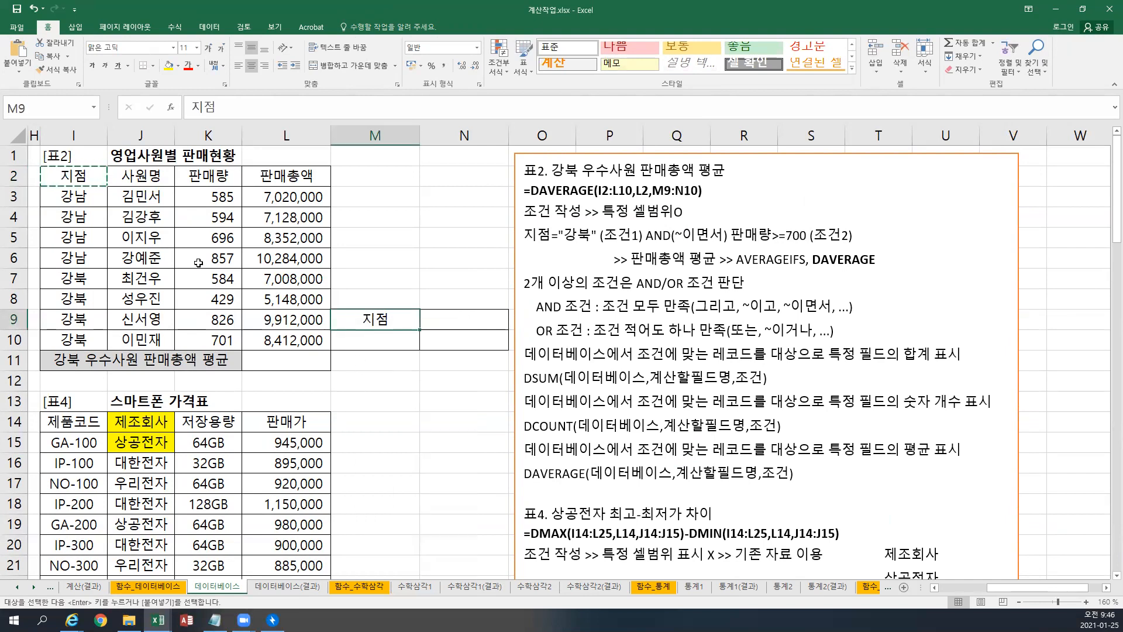
Copy the value 강북 from I7 into M10, under the 지점 criteria header.
right_click(82, 274)
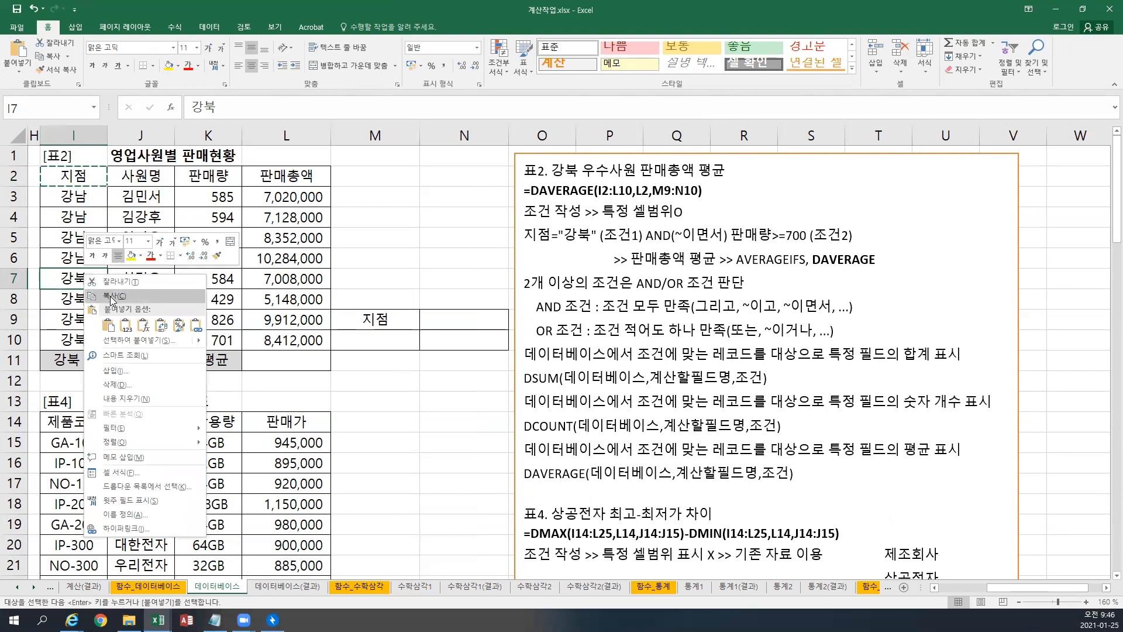
left_click(140, 298)
left_click(352, 327)
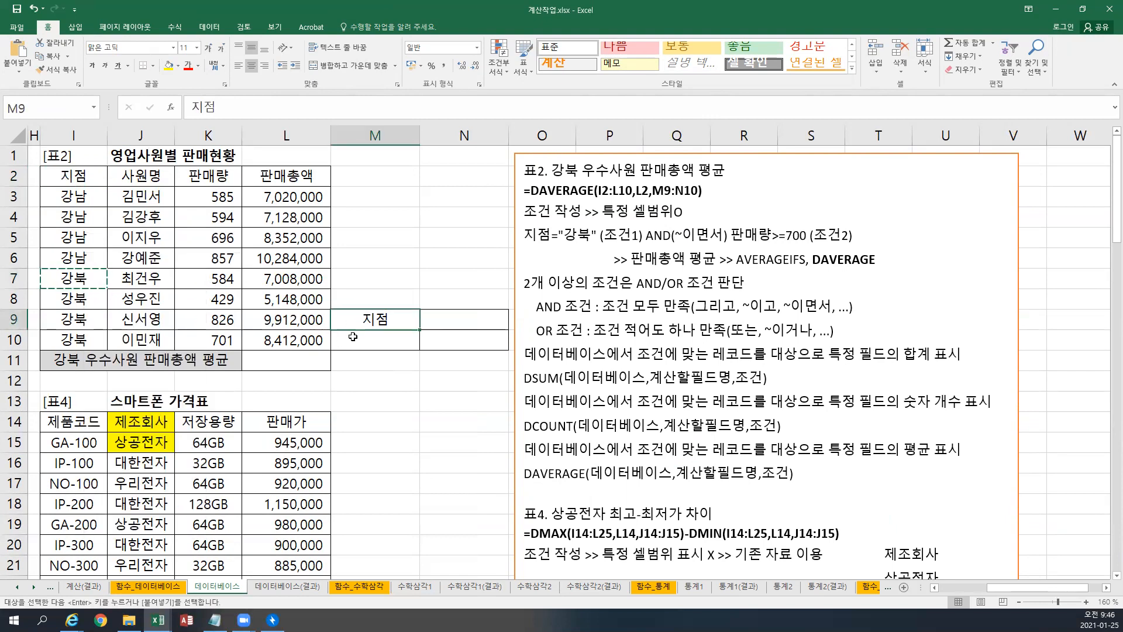
right_click(353, 337)
left_click(384, 389)
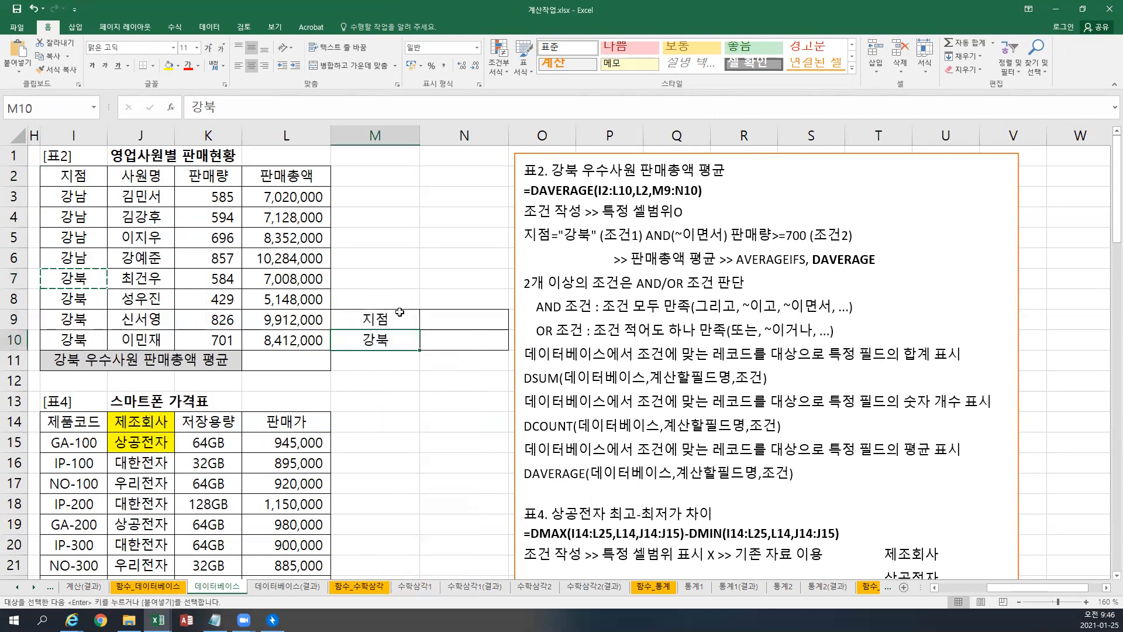
Copy the 판매량 header from K2 into criteria cell N9, beside the 지점 header.
left_click_drag(400, 316, 502, 332)
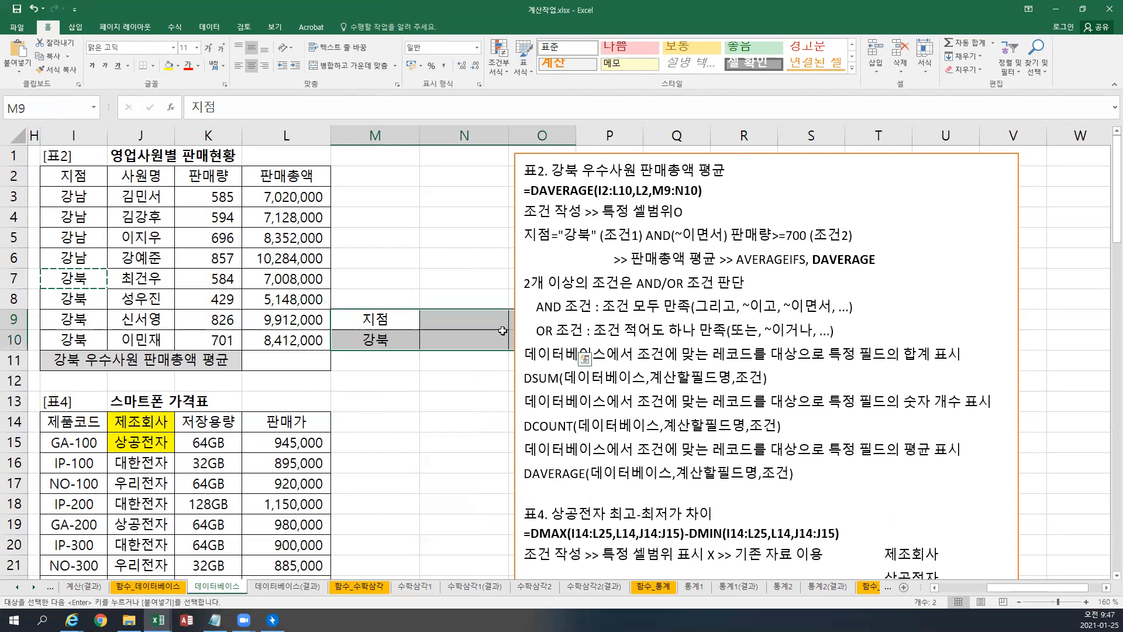
left_click_drag(406, 322, 503, 321)
left_click_drag(414, 318, 485, 323)
left_click(485, 323)
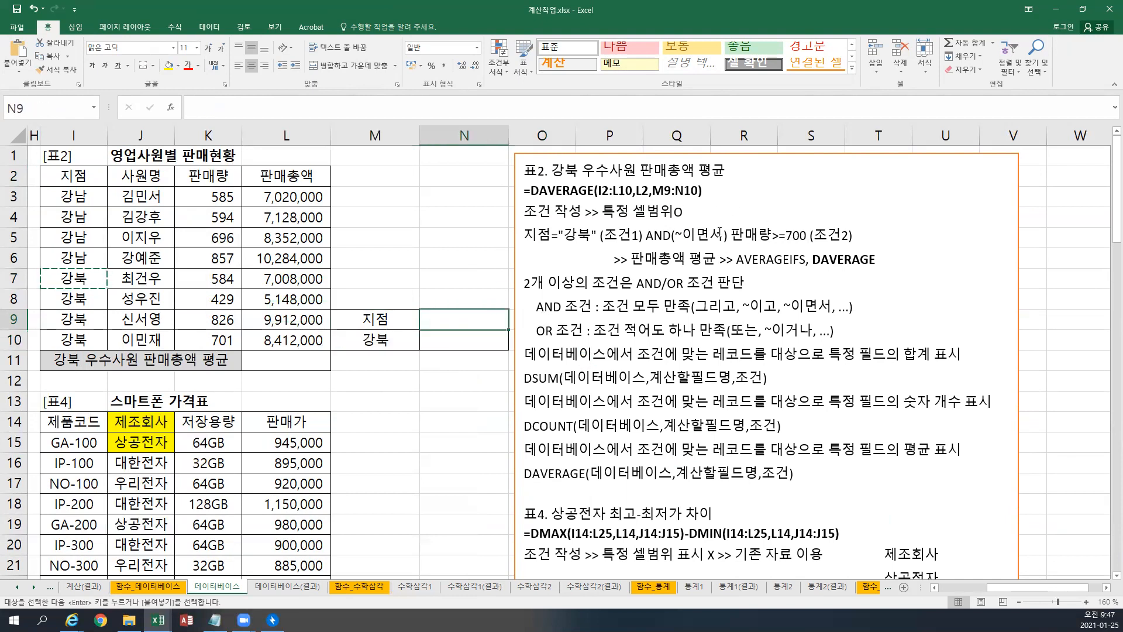
right_click(214, 173)
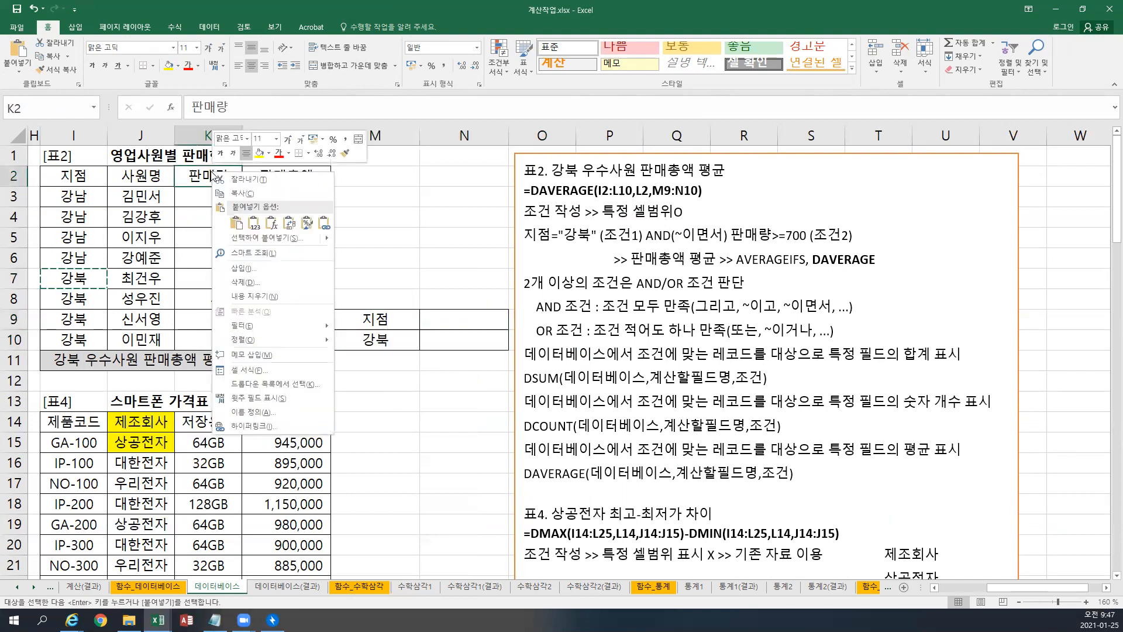
left_click(241, 194)
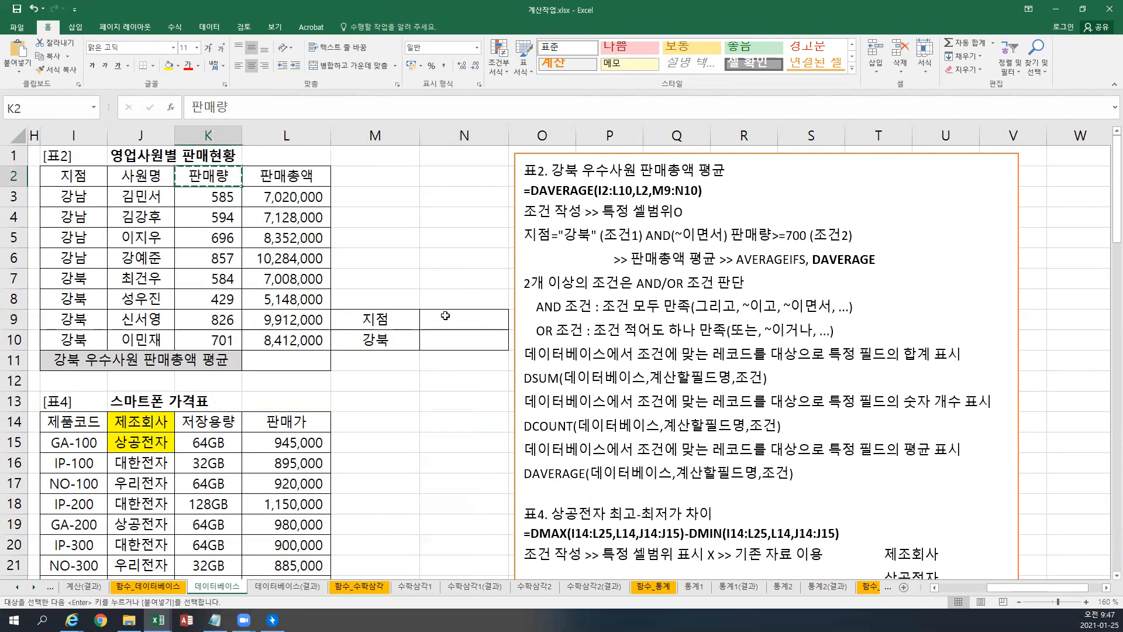
right_click(447, 319)
left_click(470, 367)
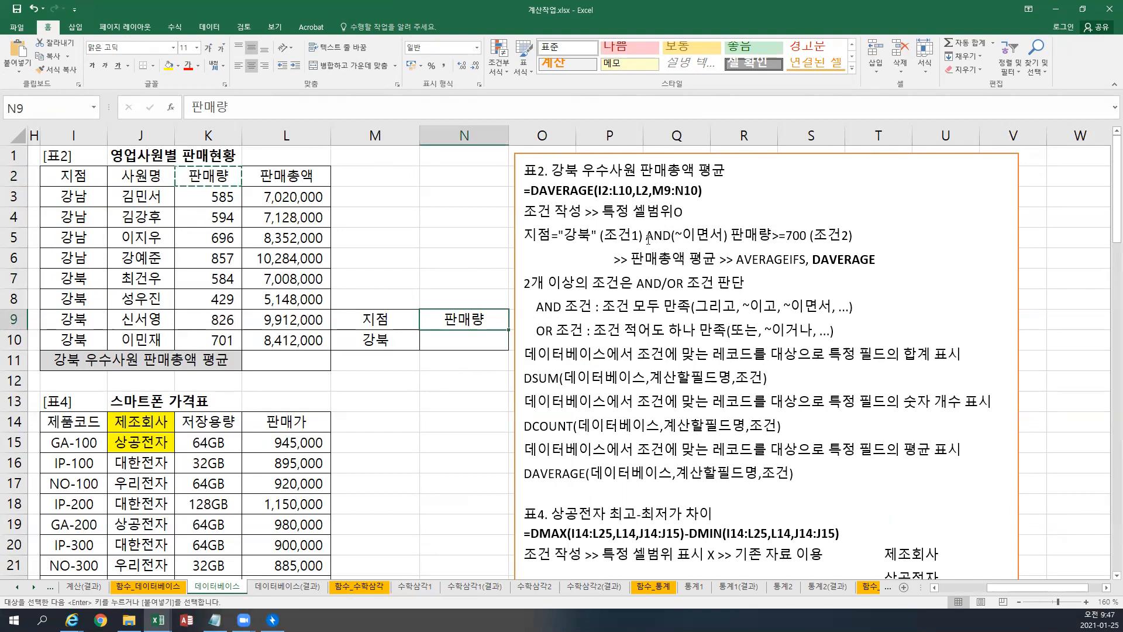
Enter the condition >=700 in N10, under the 판매량 criteria header.
left_click_drag(414, 343, 447, 345)
left_click(456, 342)
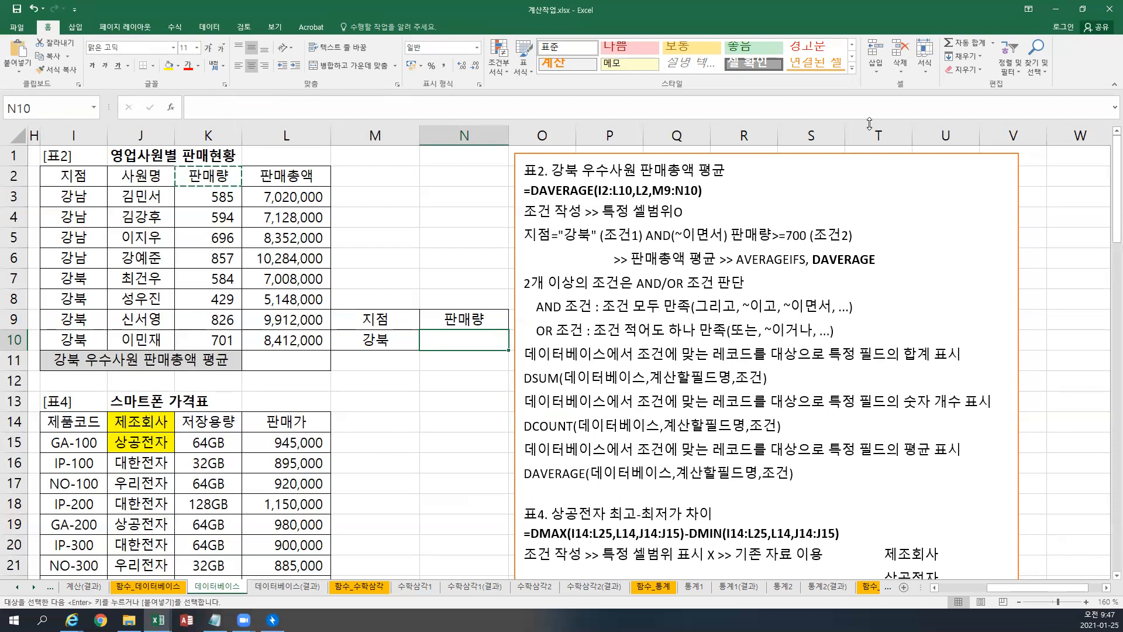
type(">=")
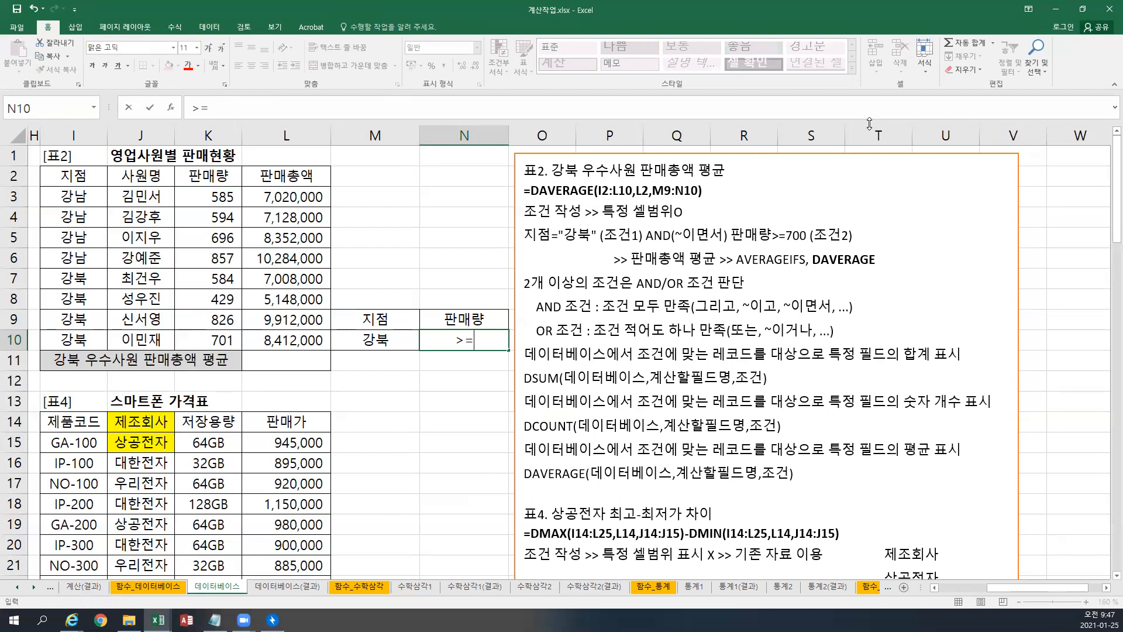
type("700")
key("Return")
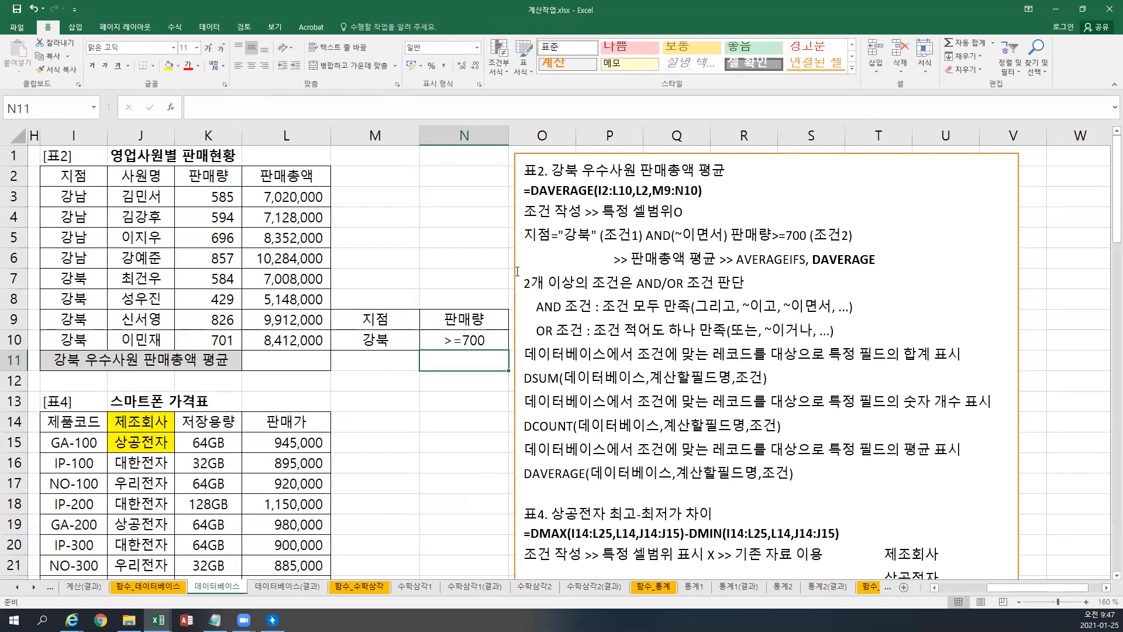
left_click(451, 345)
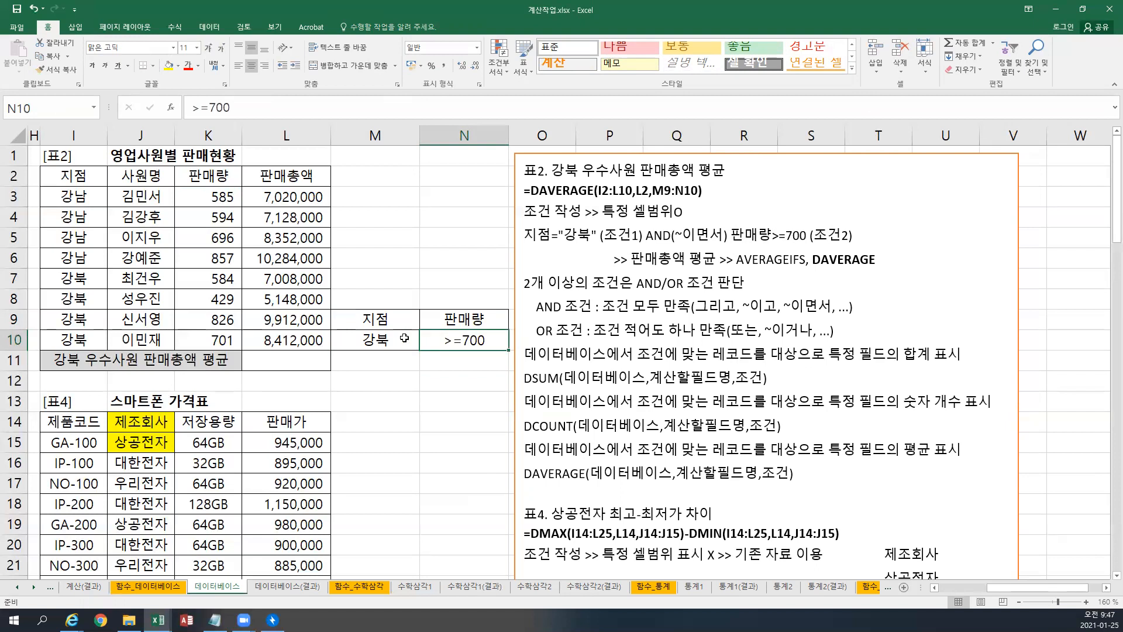
double_click(359, 339)
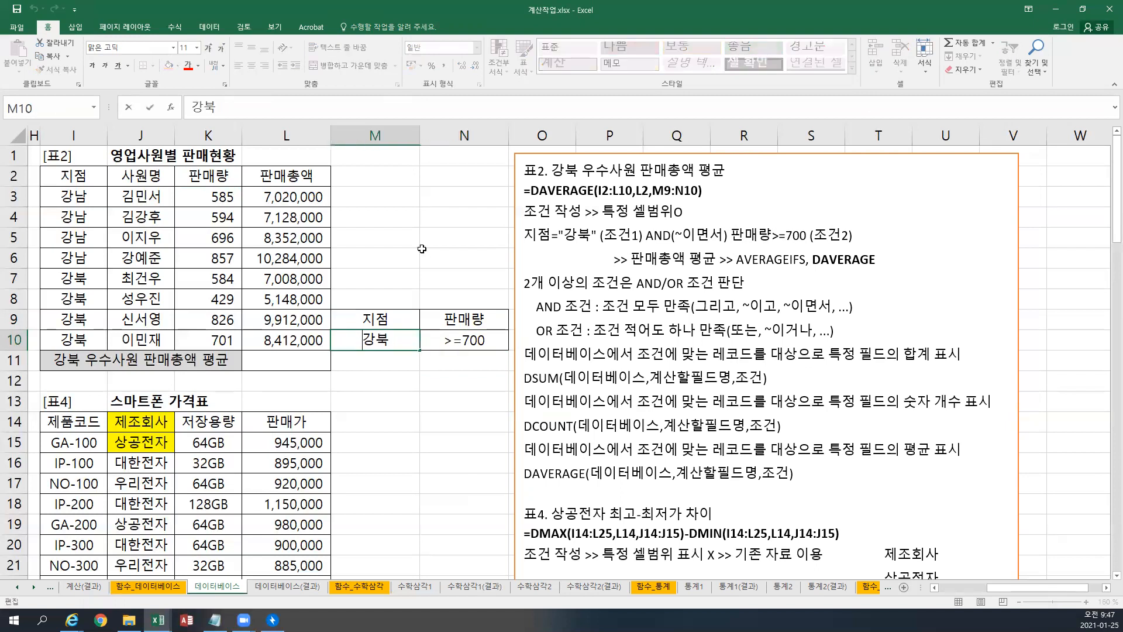
type("=")
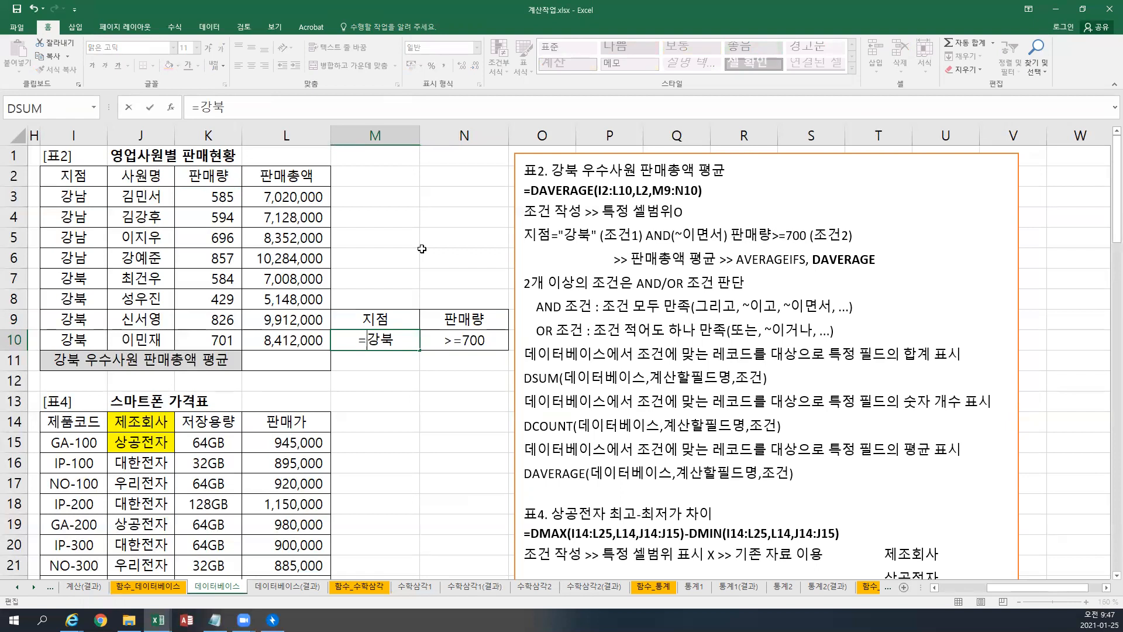
key("BackSpace")
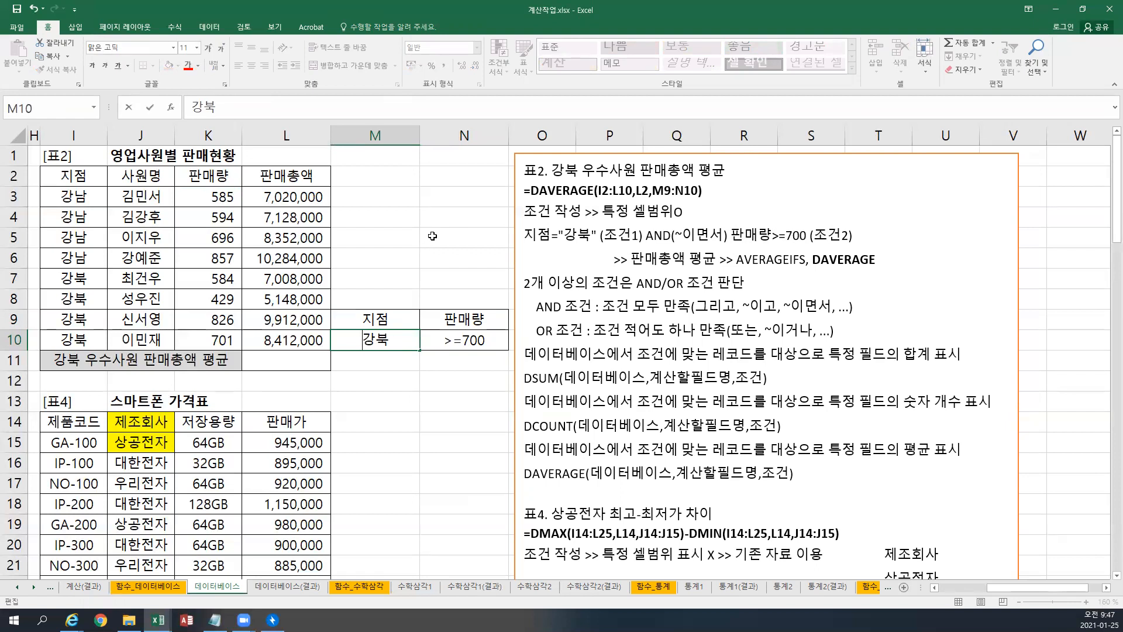
left_click(449, 362)
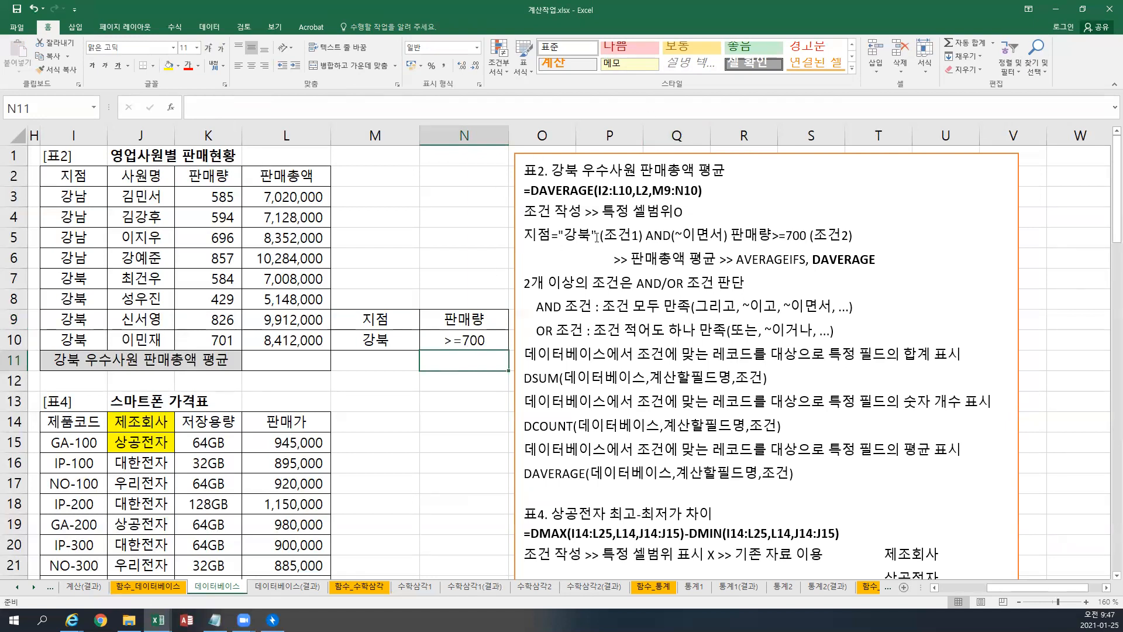
Begin a formula in the 강북 우수사원 판매총액 평균 result cell L11.
left_click(284, 361)
type("=")
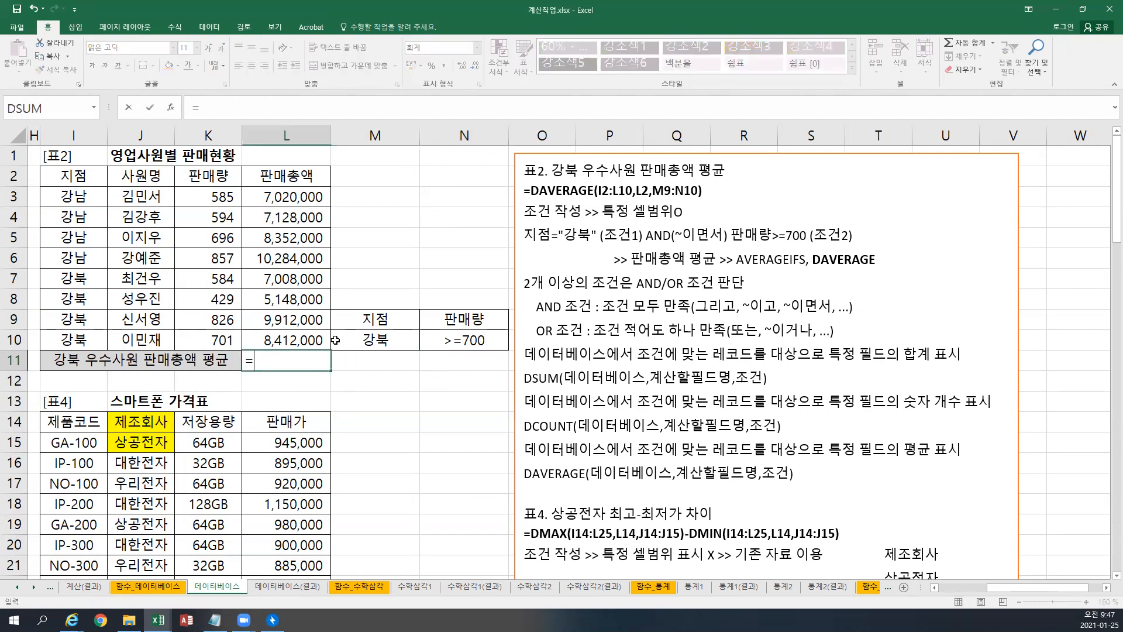
Complete the formula in L11 as =DAVERAGE(I2:L10,L2,M9:N10) and save the workbook.
type("DAVERAGE(")
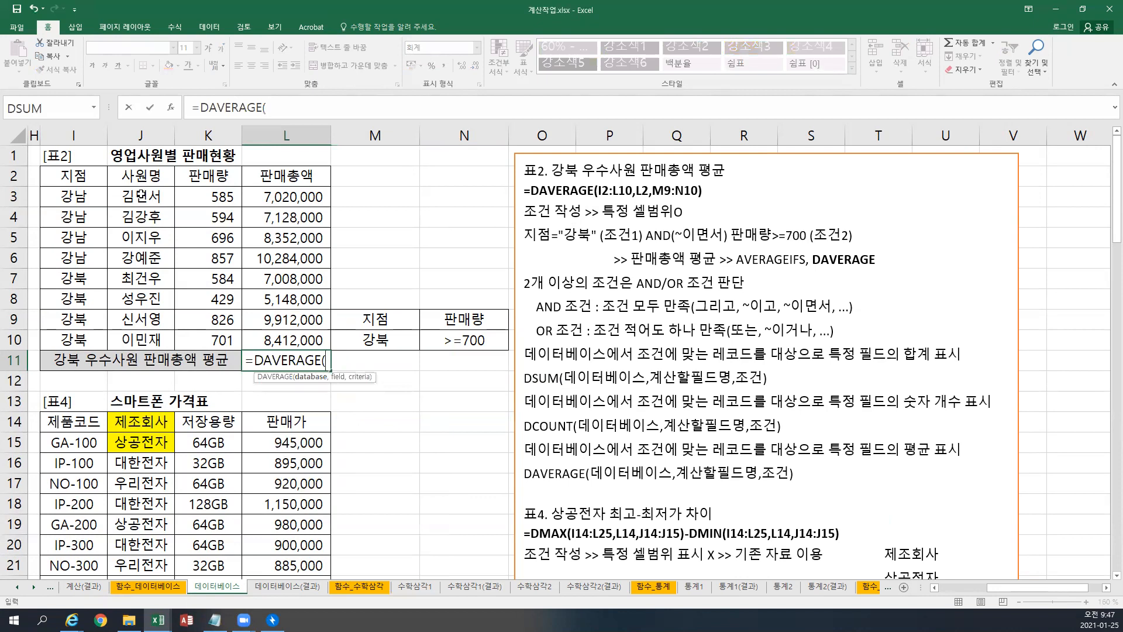
left_click(87, 180)
left_click_drag(86, 179, 246, 314)
type(",")
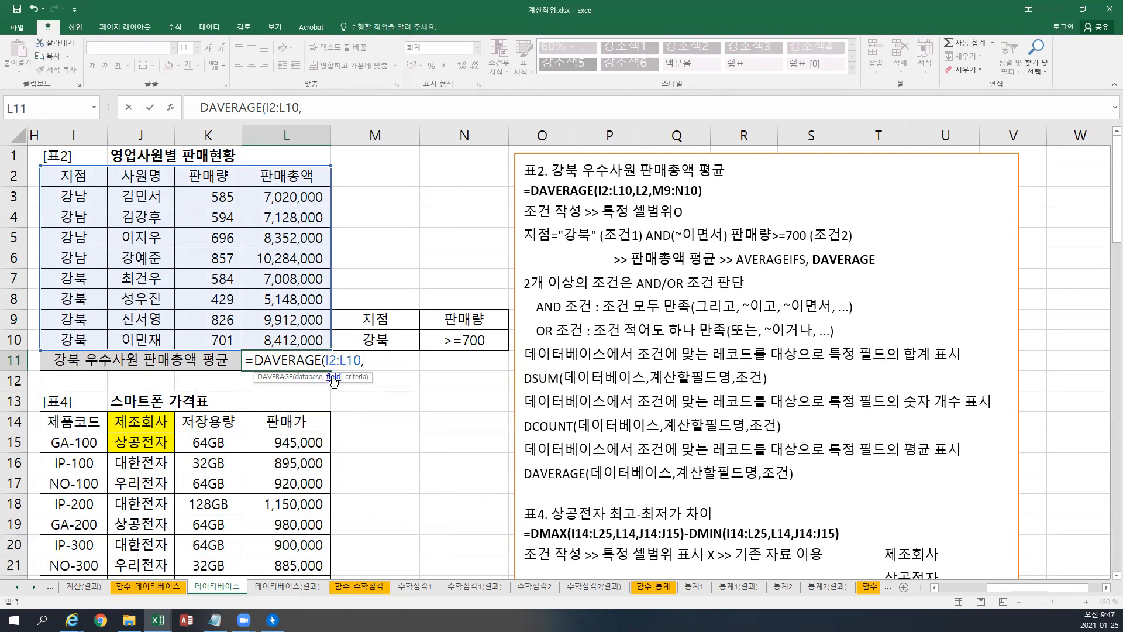
left_click(289, 174)
type(",")
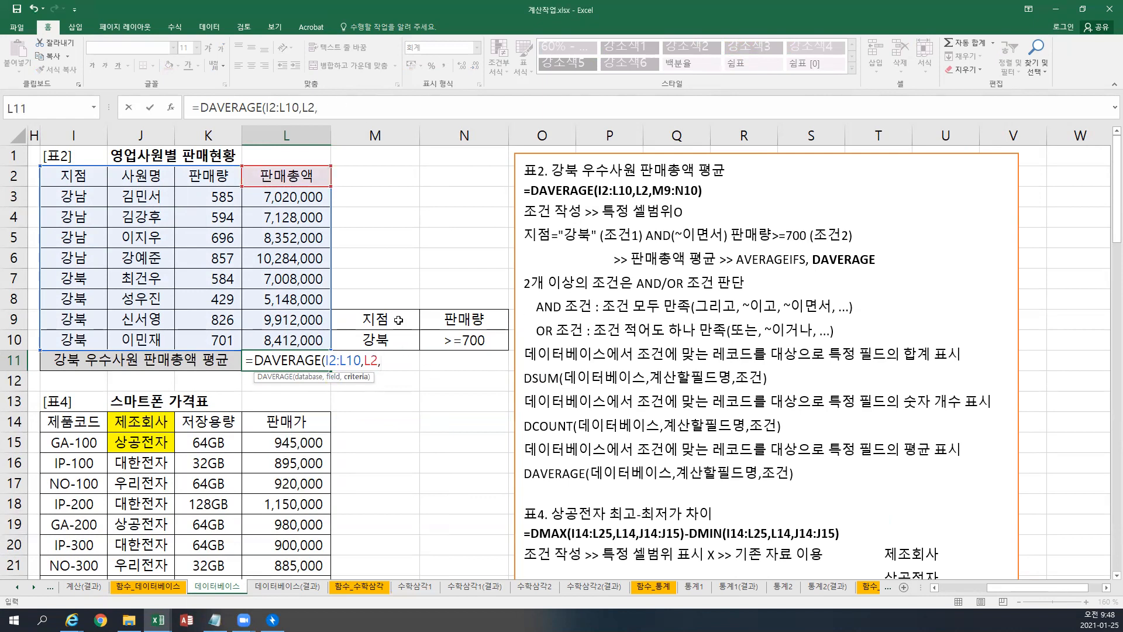
left_click_drag(366, 318, 473, 350)
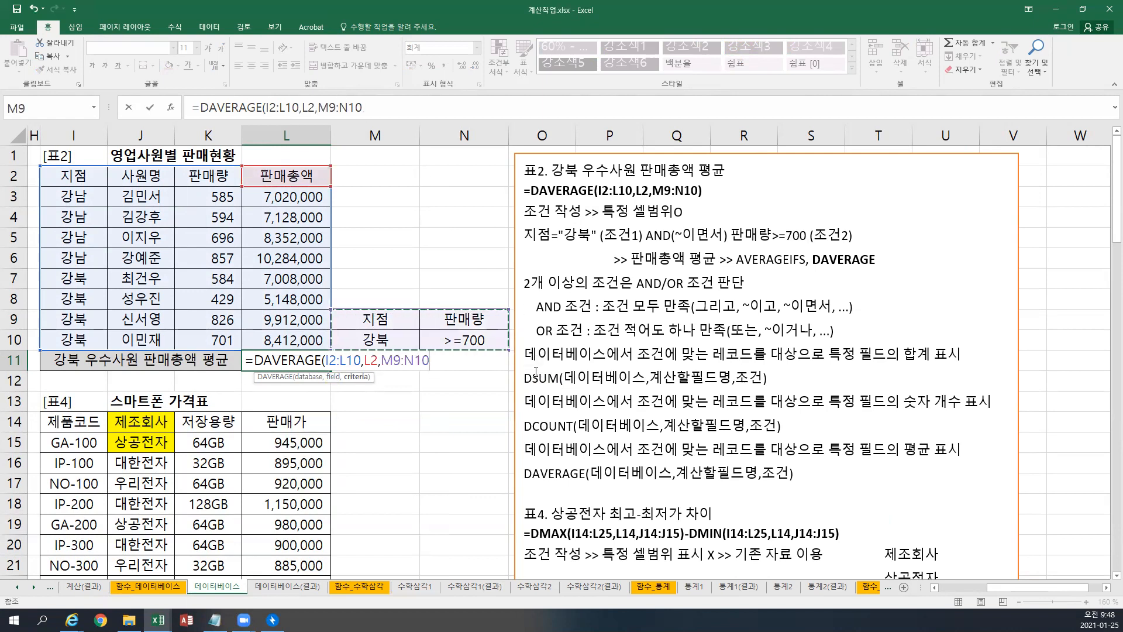
type(")")
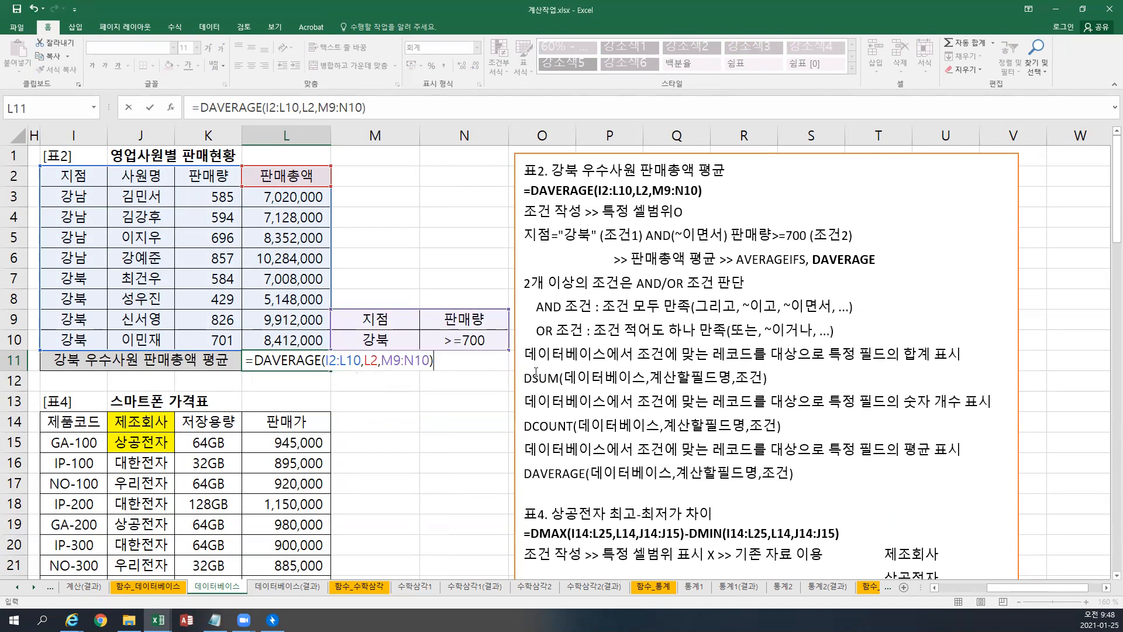
key("Return")
key("Up")
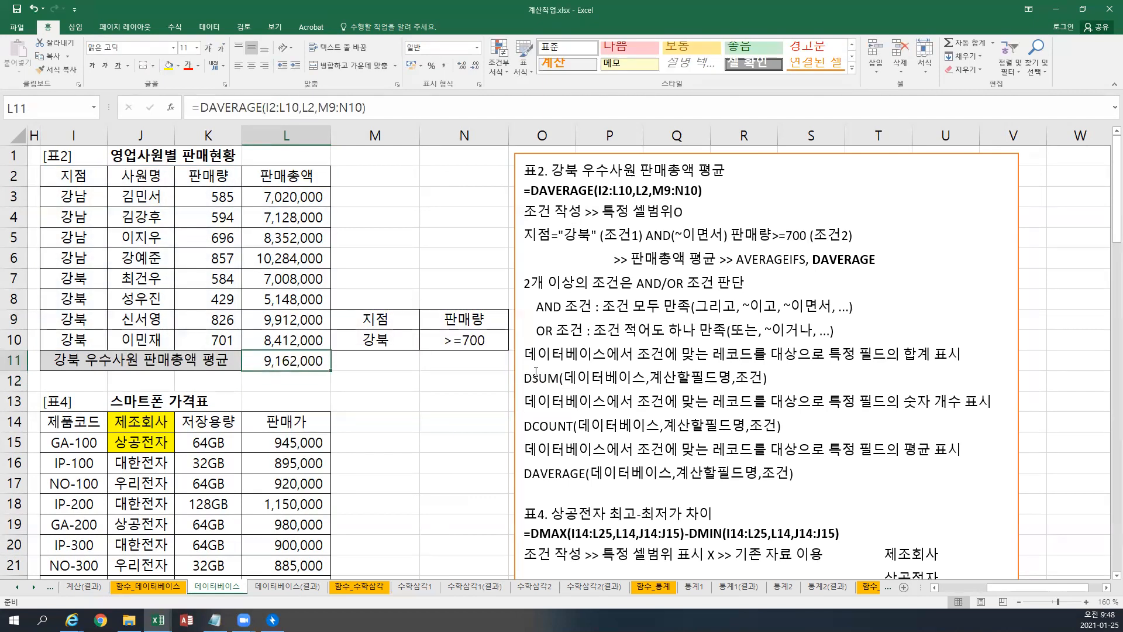
left_click(17, 9)
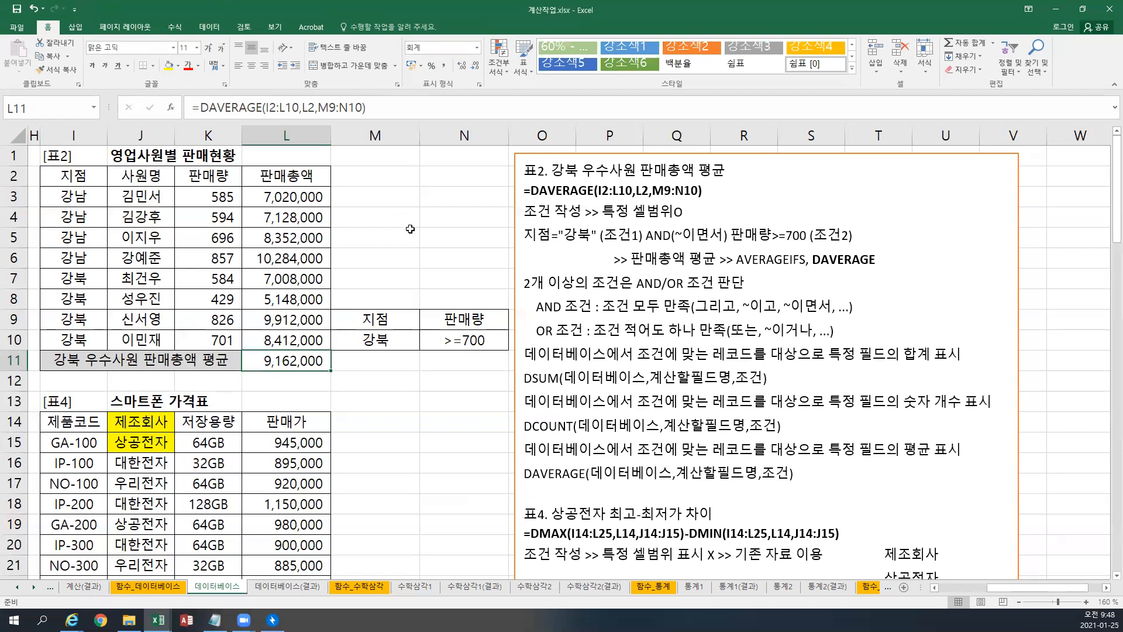
Paste the note 지점="강북" AND 판매량>=700 and its AND 조건 작성 line into M7:M8, and shift the explanation text box clear of it.
left_click(526, 263)
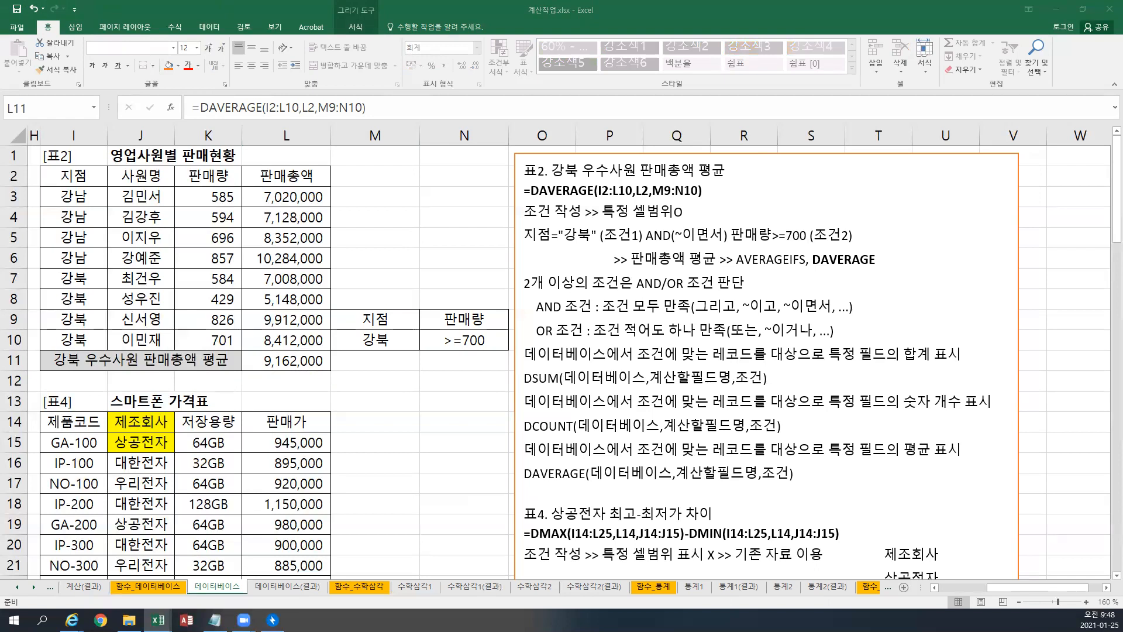
key("ctrl+c")
left_click(349, 279)
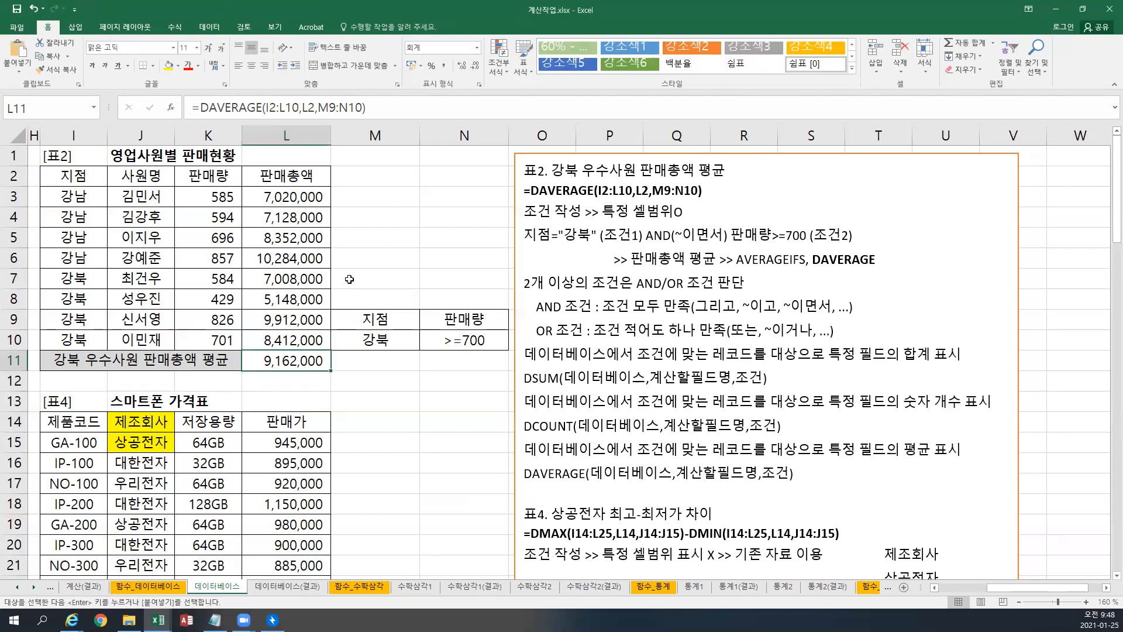
key("ctrl+v")
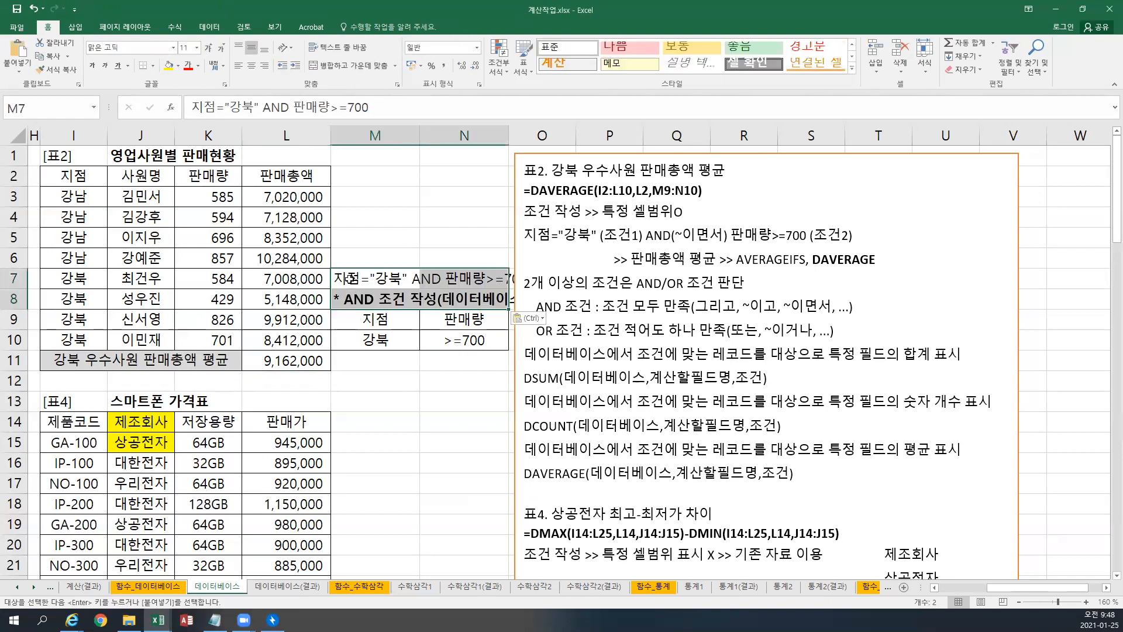
left_click(515, 215)
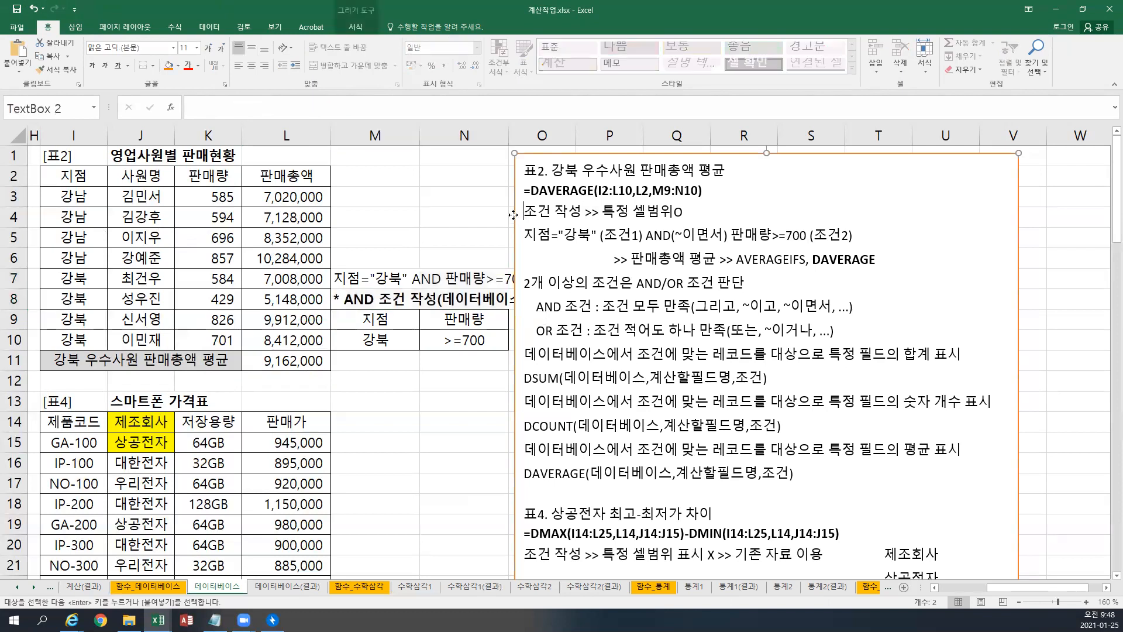
left_click_drag(516, 216, 554, 217)
left_click(484, 374)
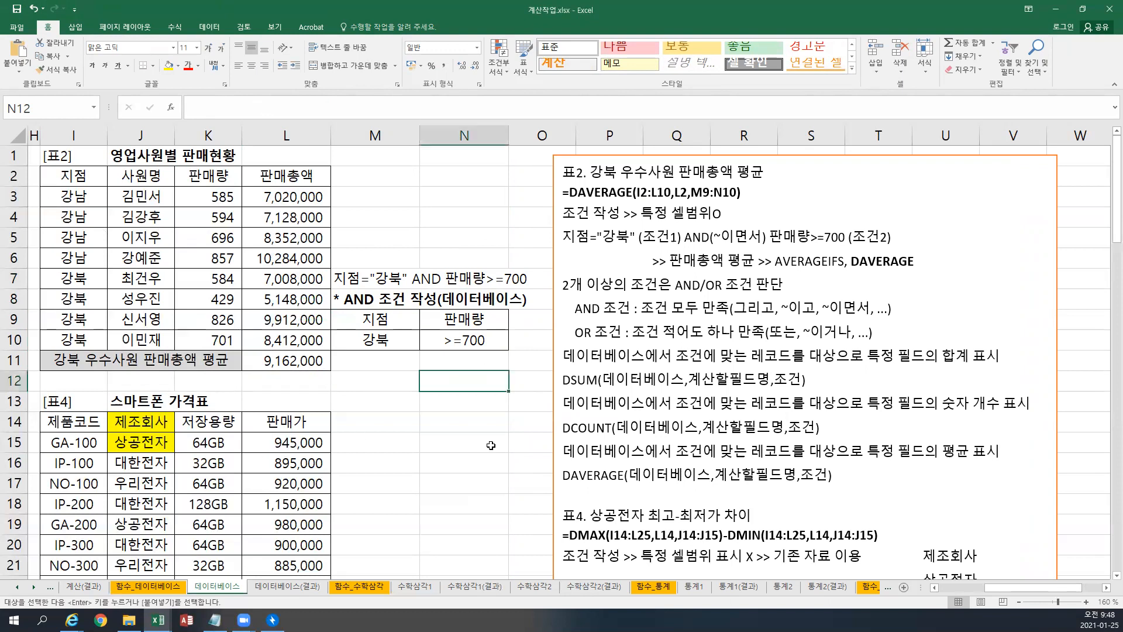
Paste the note 제조회사="상공전자" OR 저장용량="64GB" into M14 and move the explanation text box clear of it.
scroll(494, 452, "down", 1)
scroll(494, 452, "down", 1)
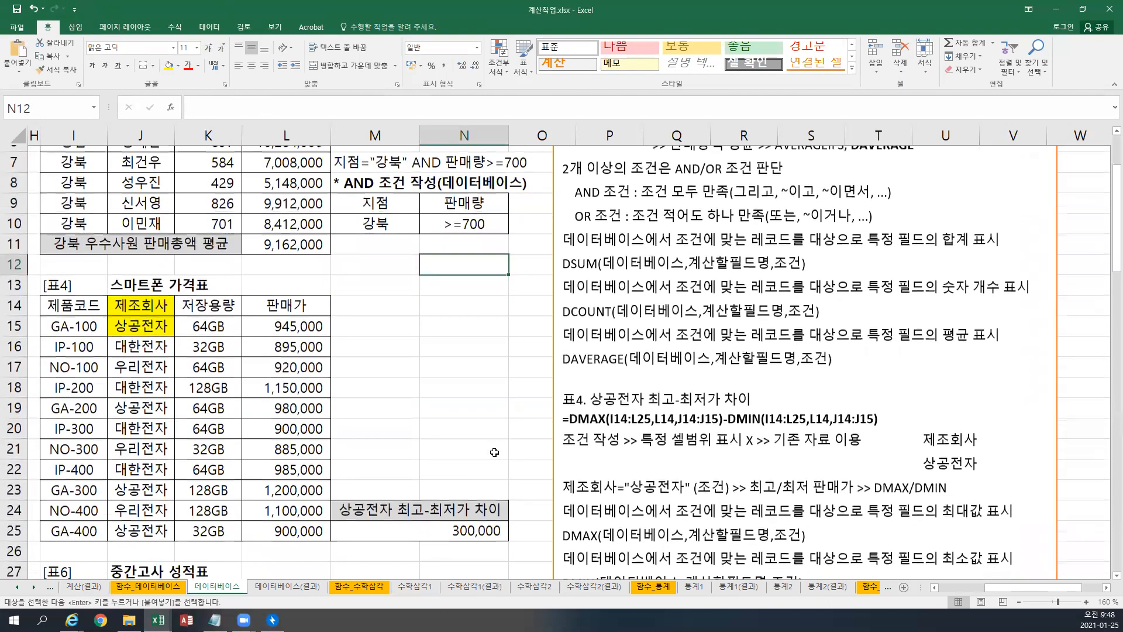
left_click(384, 303)
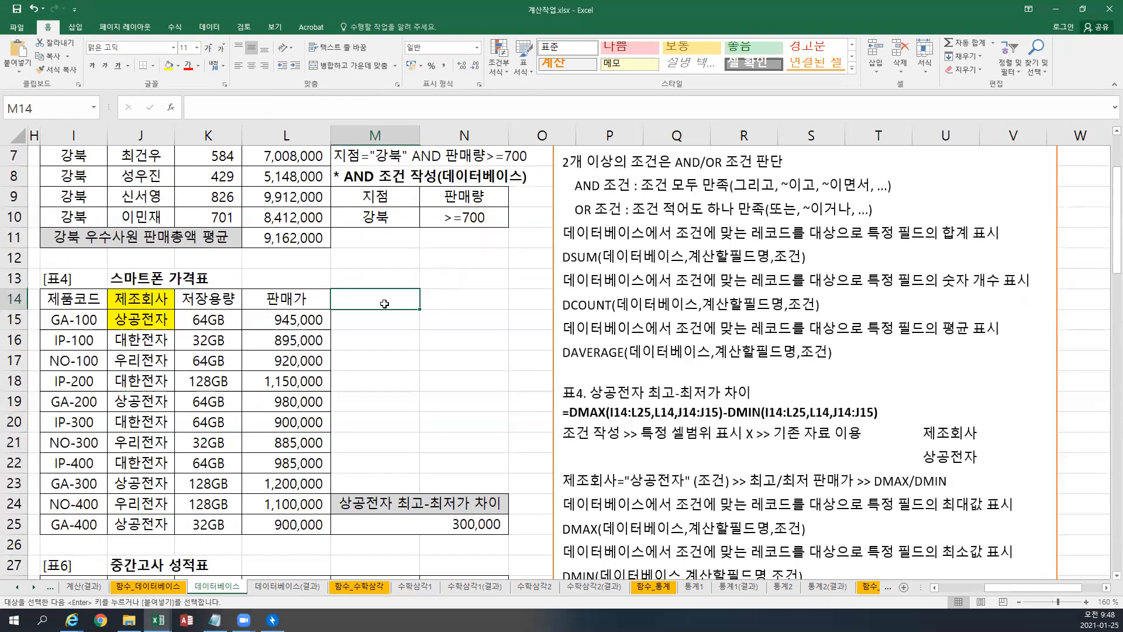
key("ctrl+v")
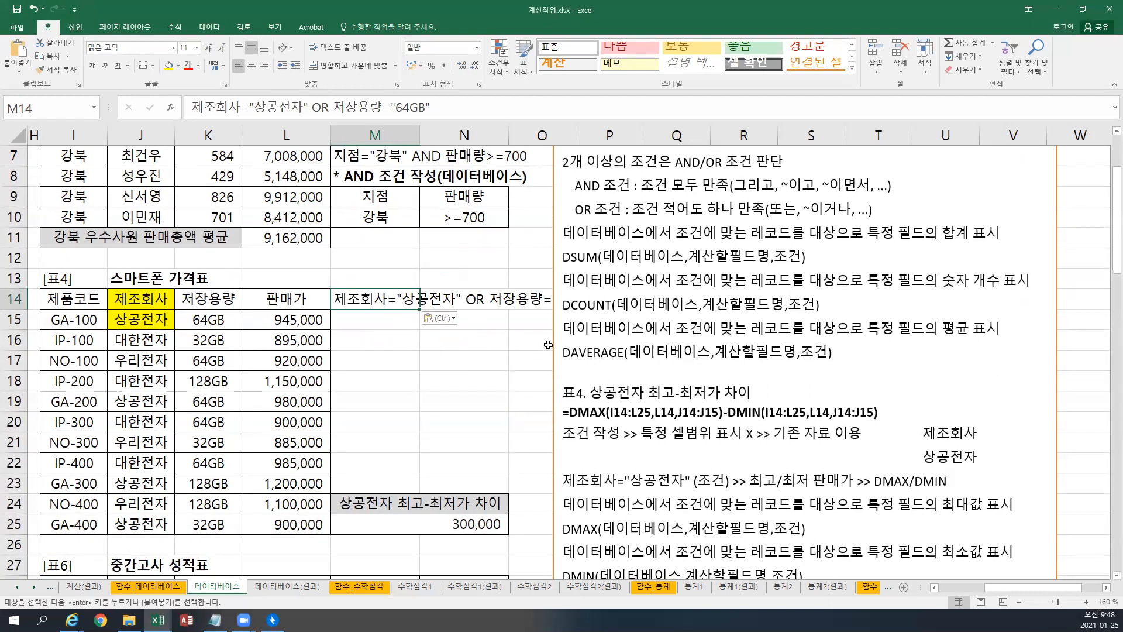
left_click_drag(553, 340, 627, 346)
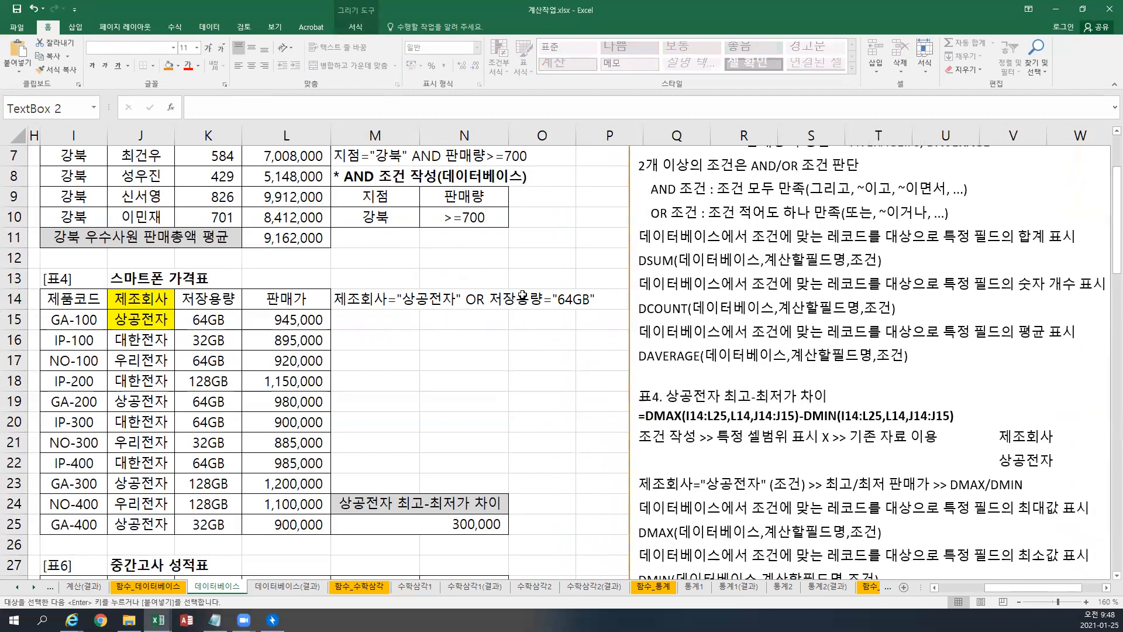
Copy the 제조회사 header from J14 into M16 with its formatting.
left_click(218, 321)
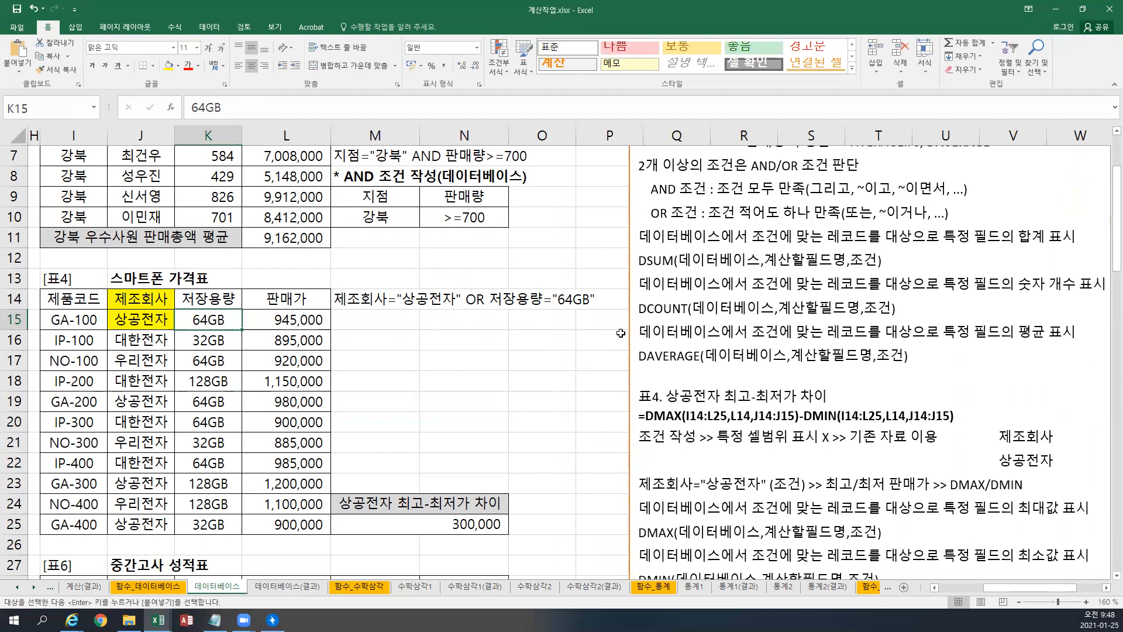
left_click(388, 342)
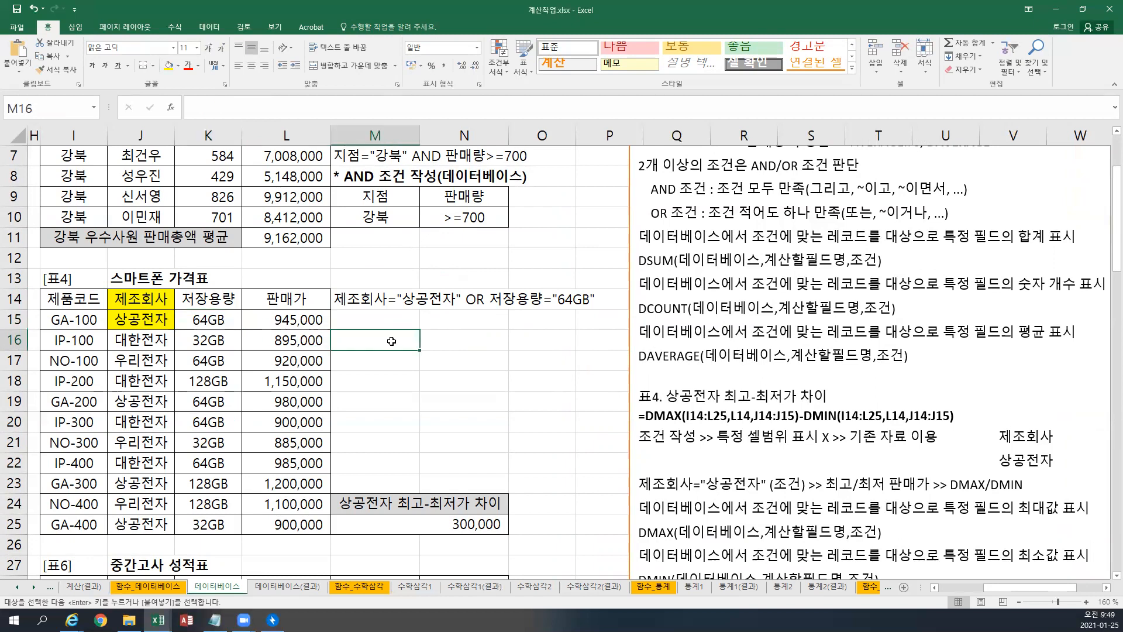
mouse_move(407, 334)
left_mouse_down()
mouse_move(455, 364)
mouse_move(400, 342)
left_mouse_up()
left_click(155, 300)
right_click(155, 300)
left_click(175, 326)
right_click(366, 345)
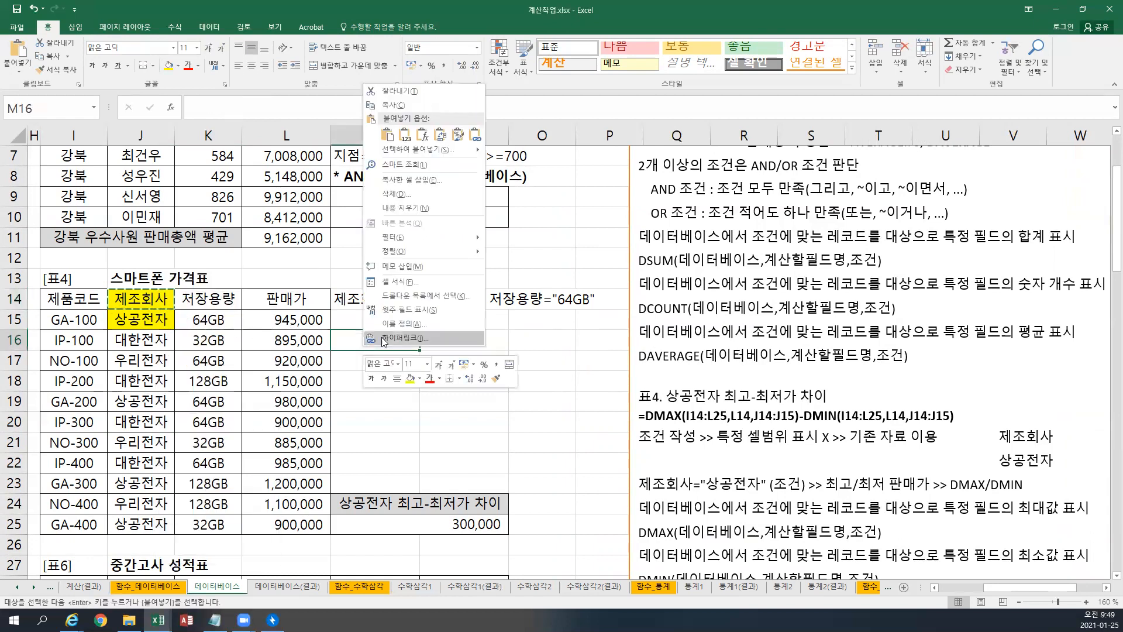
left_click(388, 135)
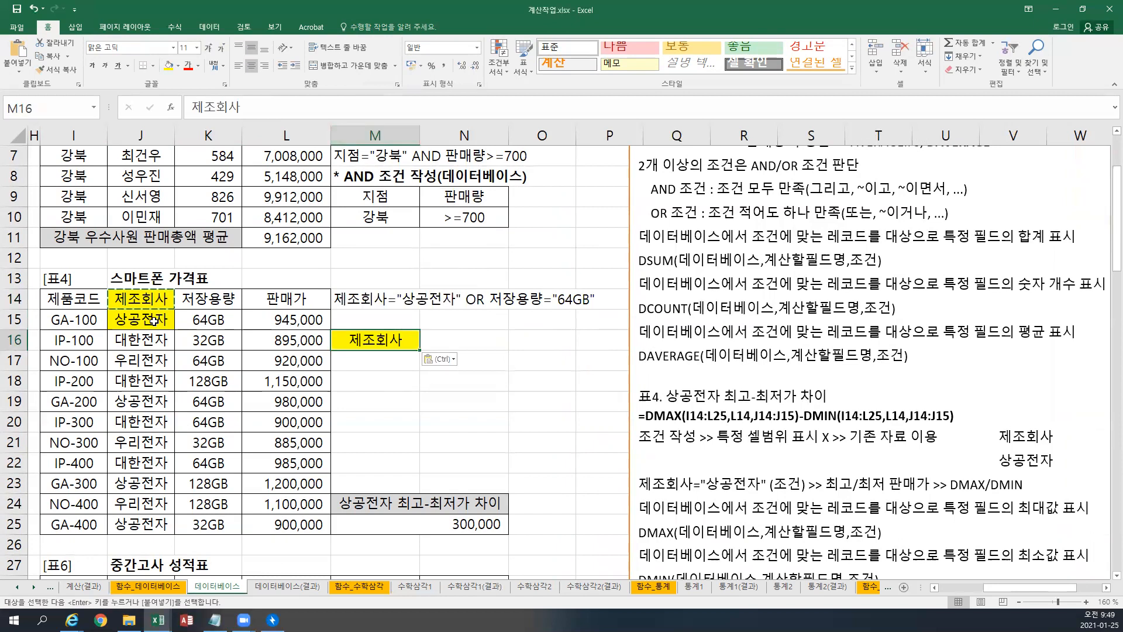
Copy the 상공전자 value from J15 into M17 below the 제조회사 criteria header.
right_click(153, 321)
left_click(185, 348)
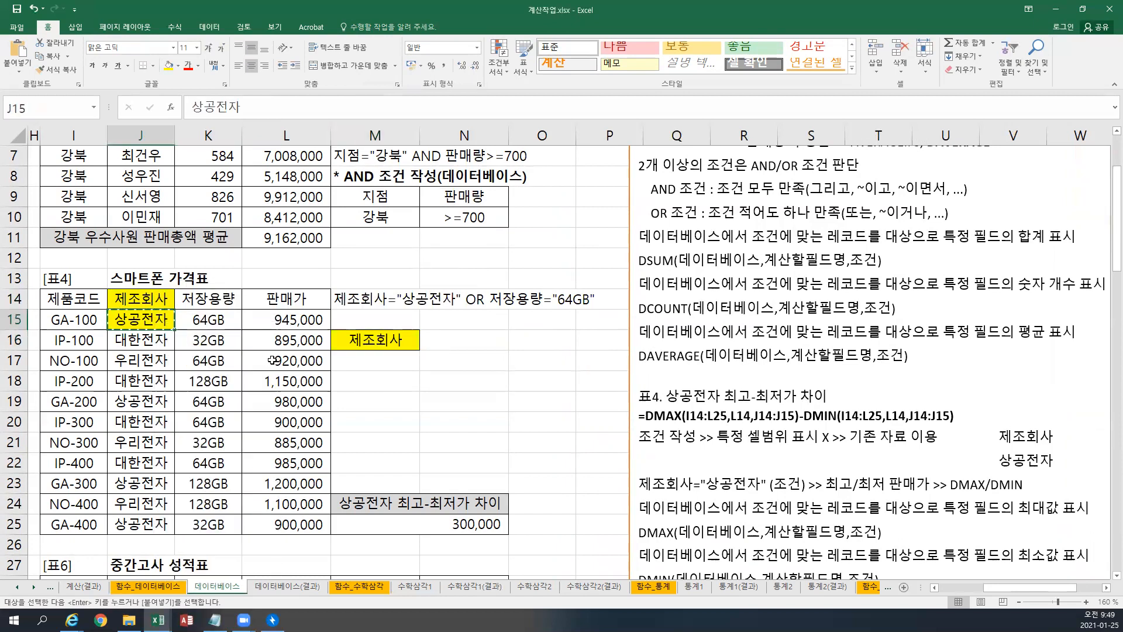
right_click(351, 363)
left_click(383, 151)
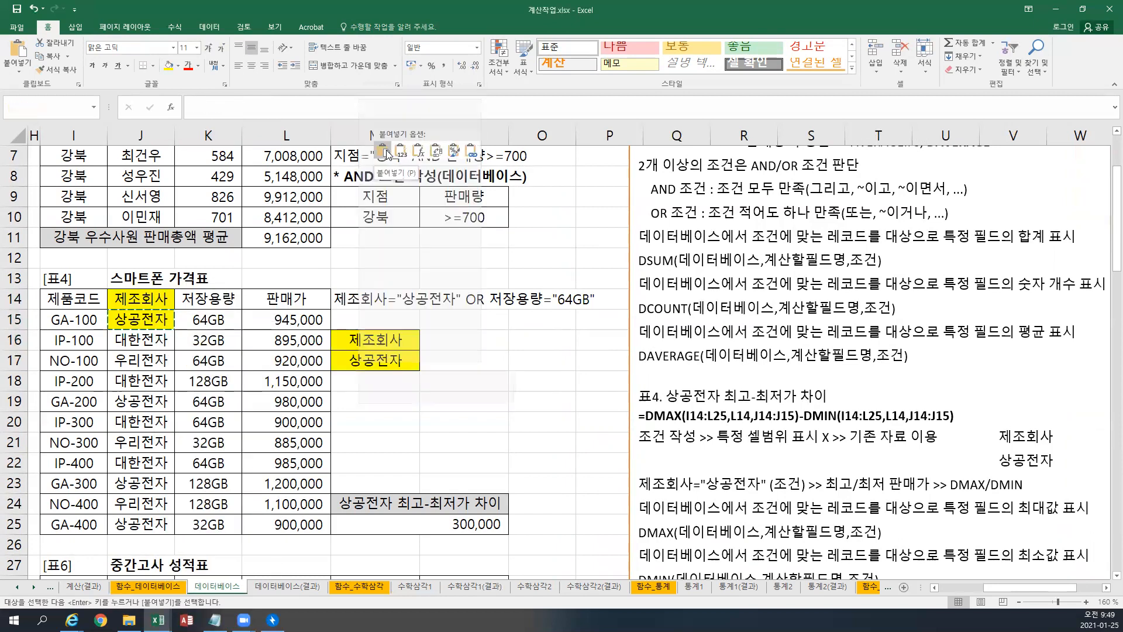
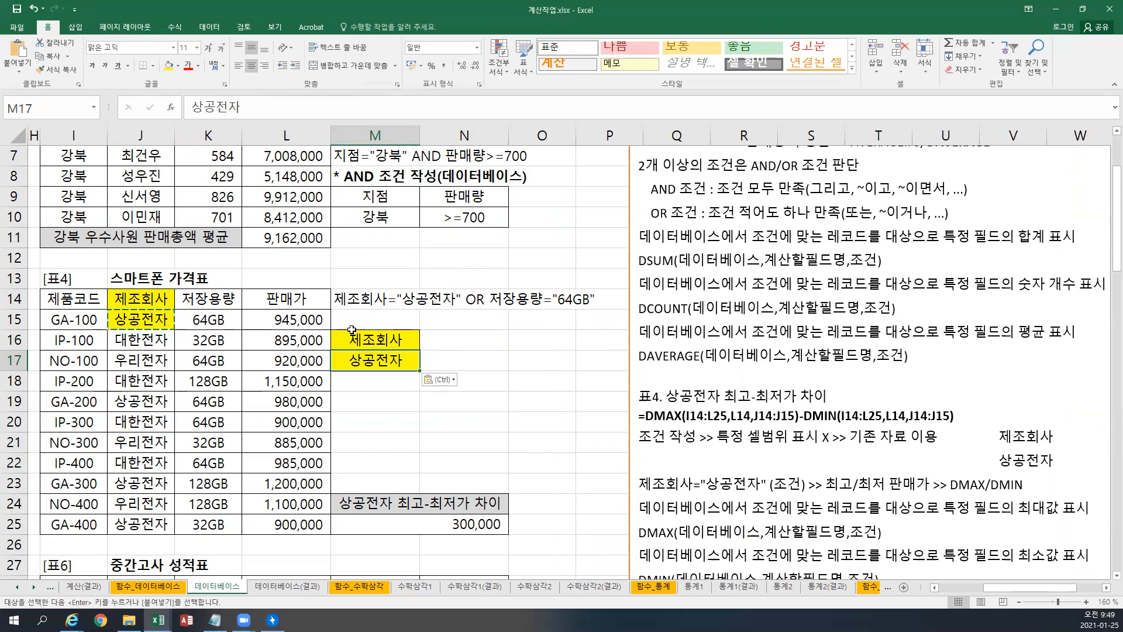
left_click(374, 338)
left_click(374, 359)
Copy the 저장용량 header from K14 into N16 beside the 제조회사 criteria header, keeping its formatting.
left_click_drag(375, 339, 564, 341)
left_click(216, 296)
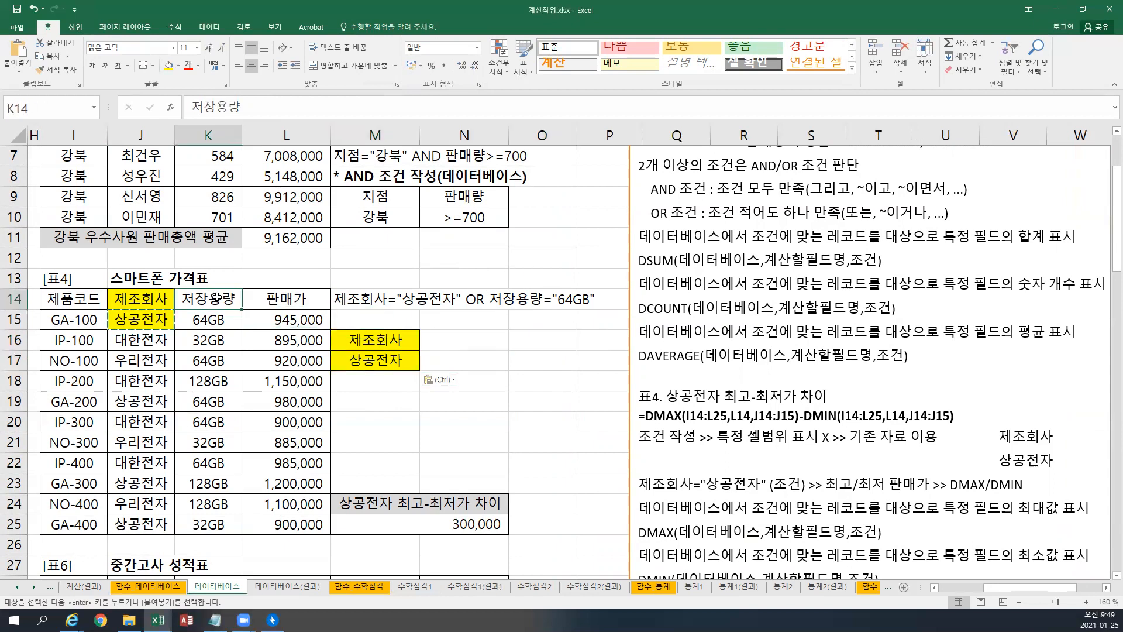
right_click(218, 299)
left_click(240, 320)
left_click_drag(375, 339, 594, 341)
left_click(488, 339)
right_click(484, 336)
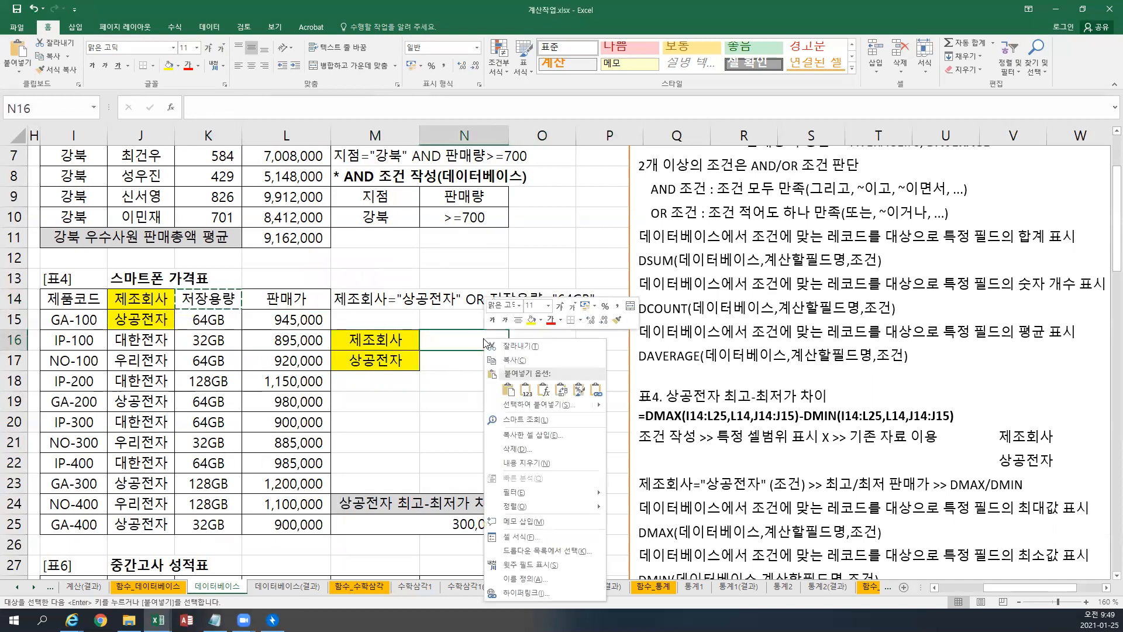
left_click(528, 390)
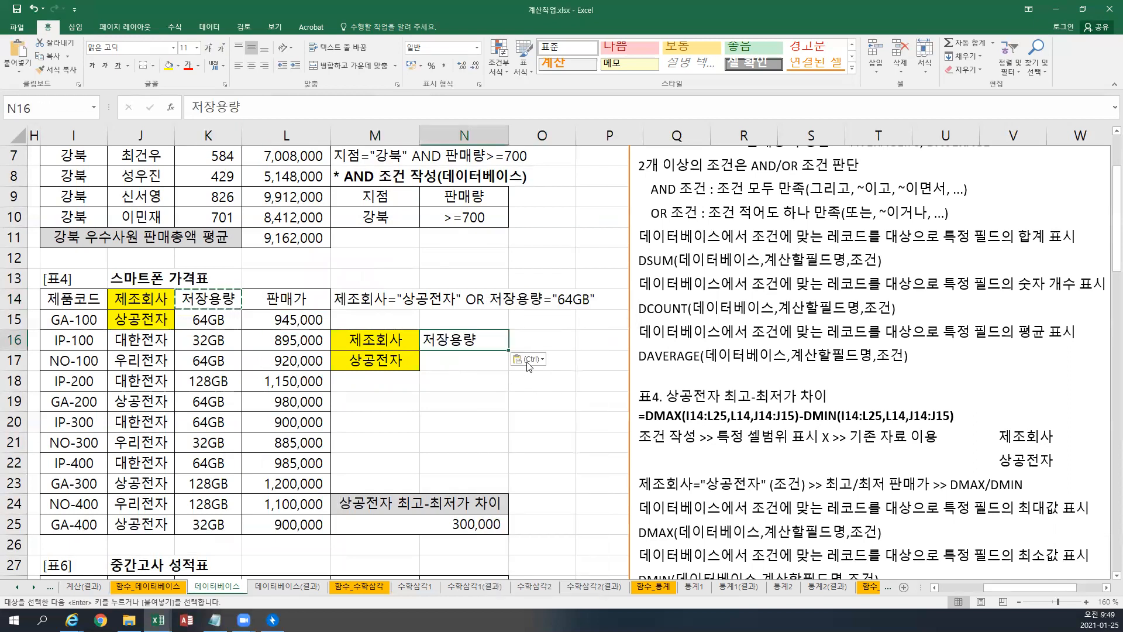
key("ctrl+v")
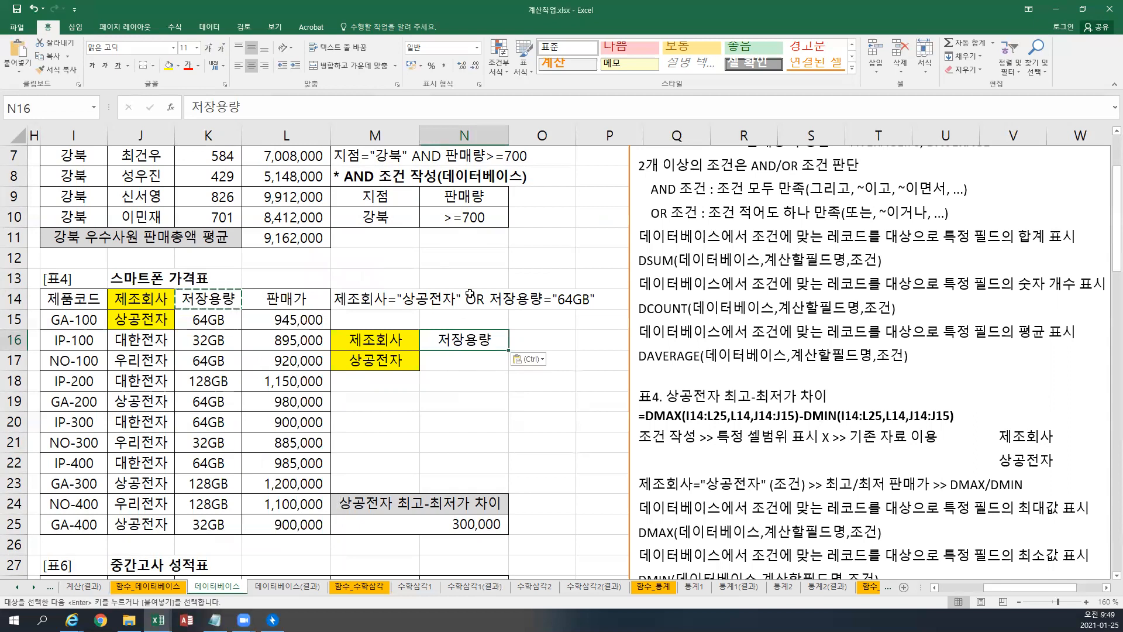
Copy the 64GB value from K15 into N18, one row below the 상공전자 criterion, to form the OR condition.
left_click(412, 363)
left_click(444, 361)
key("Escape")
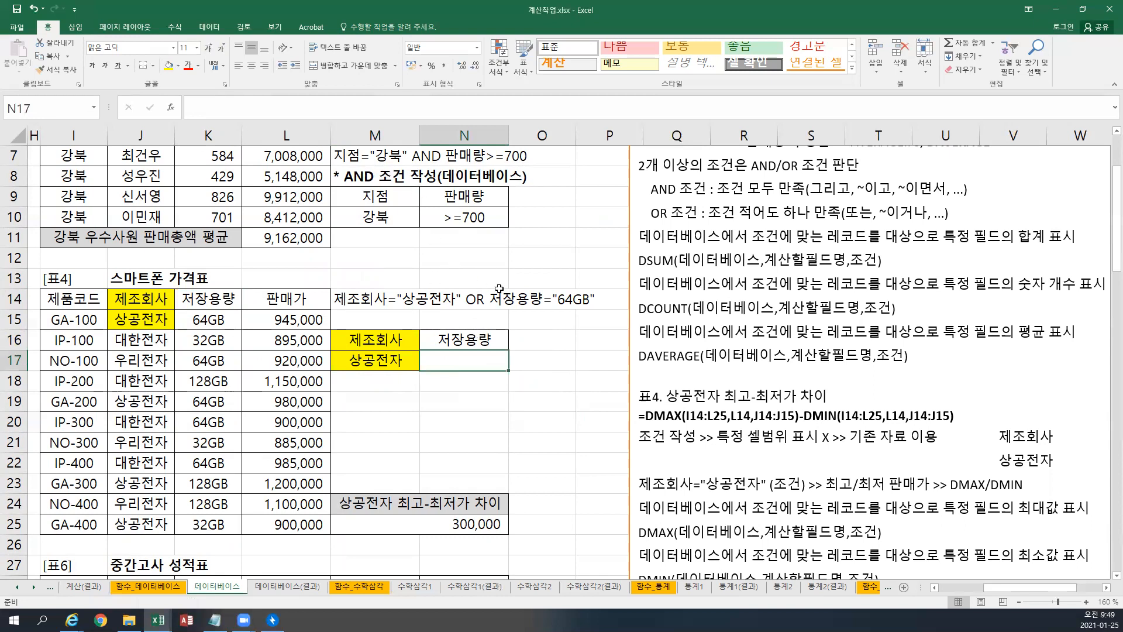
left_click(398, 361)
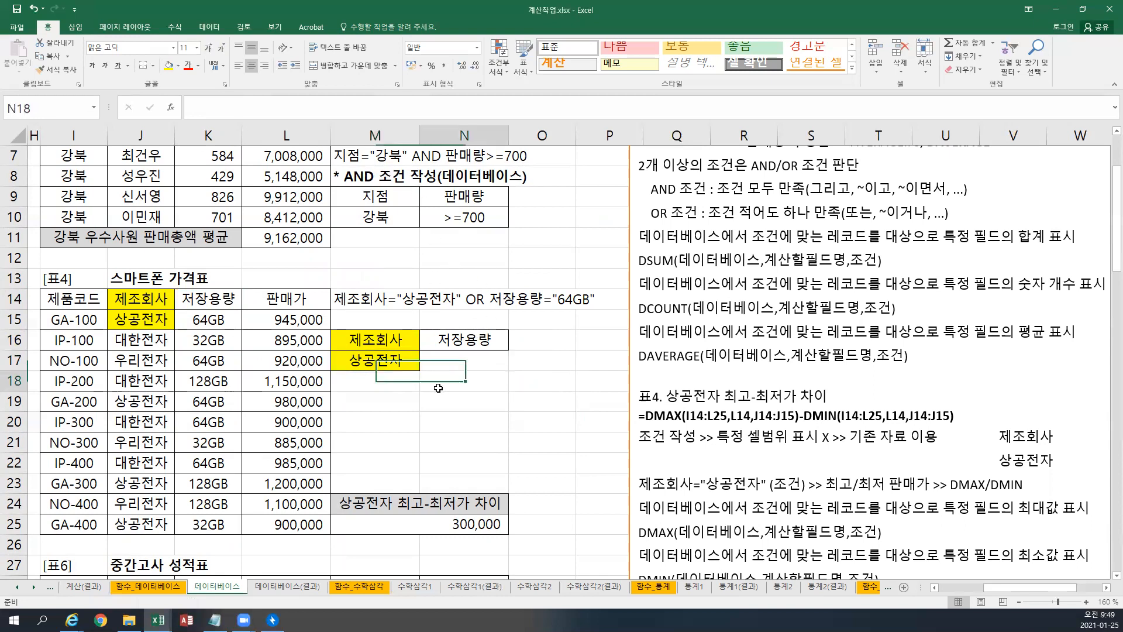
left_click_drag(434, 377, 429, 370)
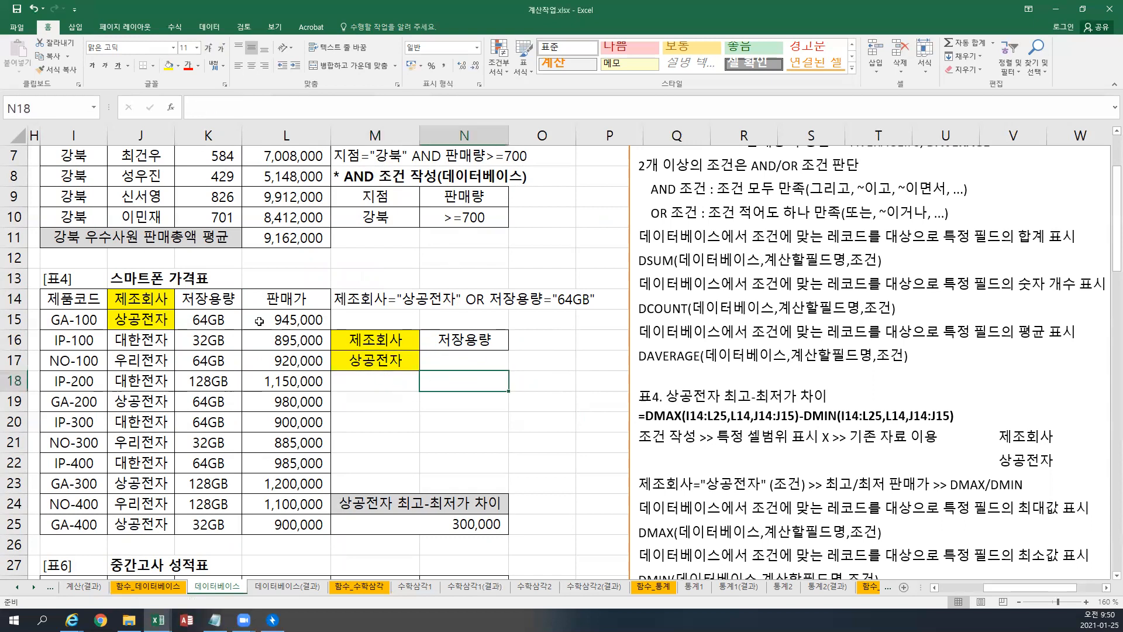
left_click(220, 319)
key("ctrl+c")
left_click(457, 379)
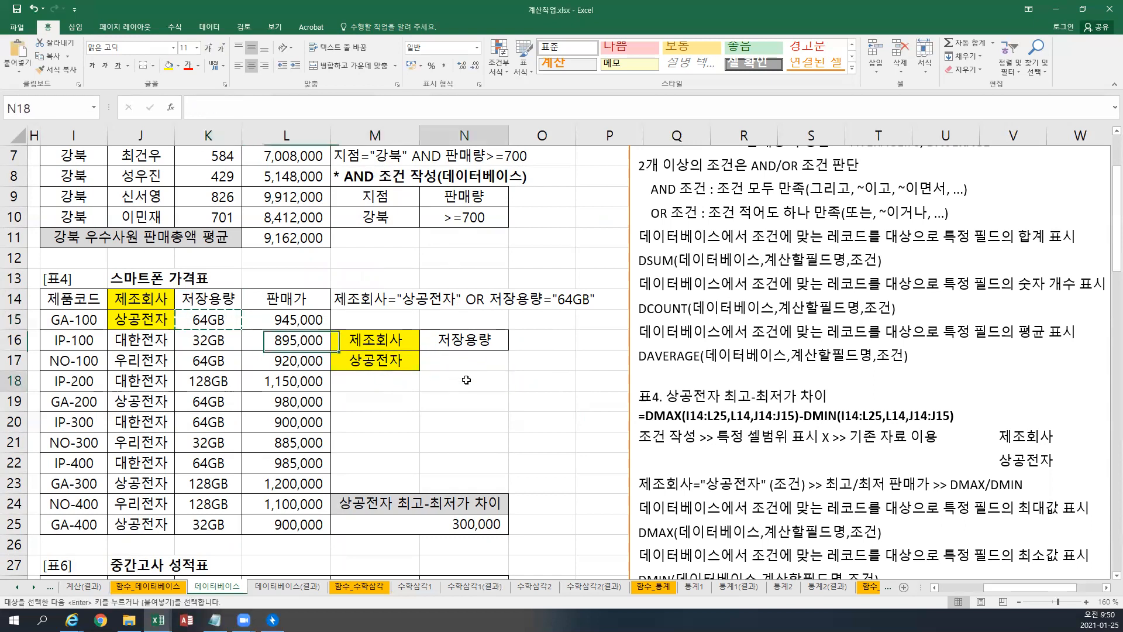
key("ctrl+v")
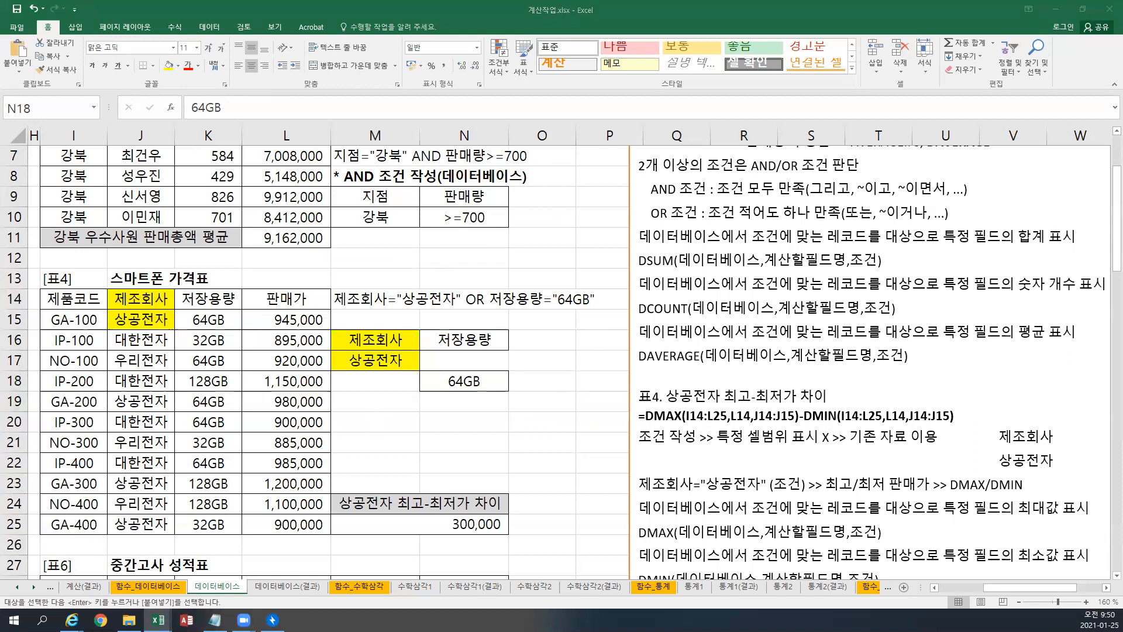
Paste the note 제조회사="상공전자" OR 제조회사="우리전자" into M19.
left_click(358, 403)
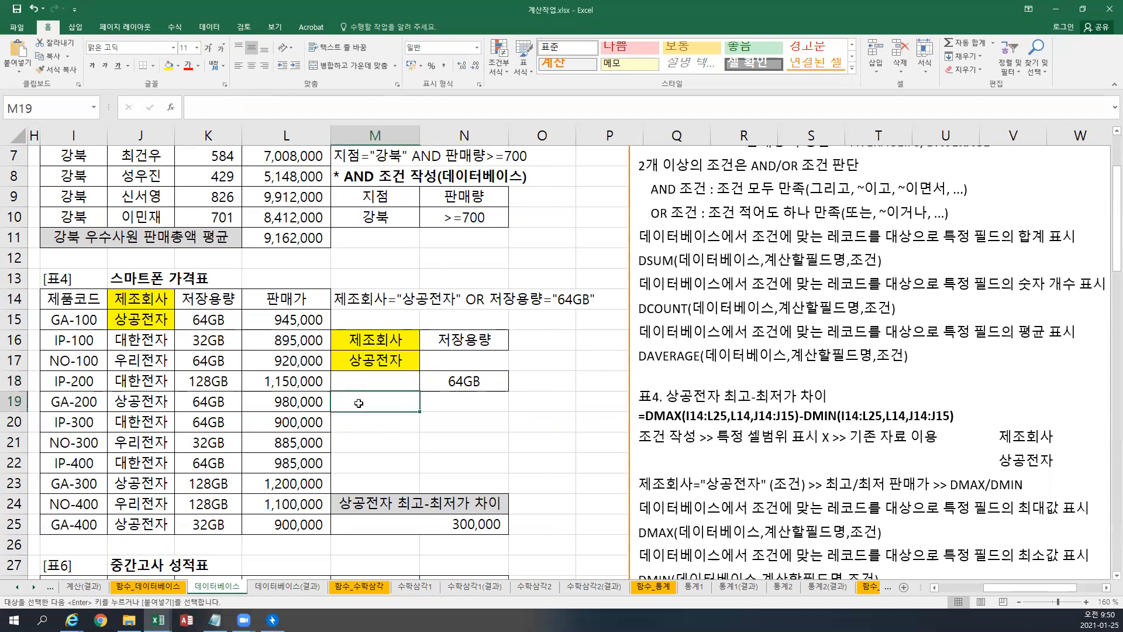
key("ctrl+v")
left_click(362, 425)
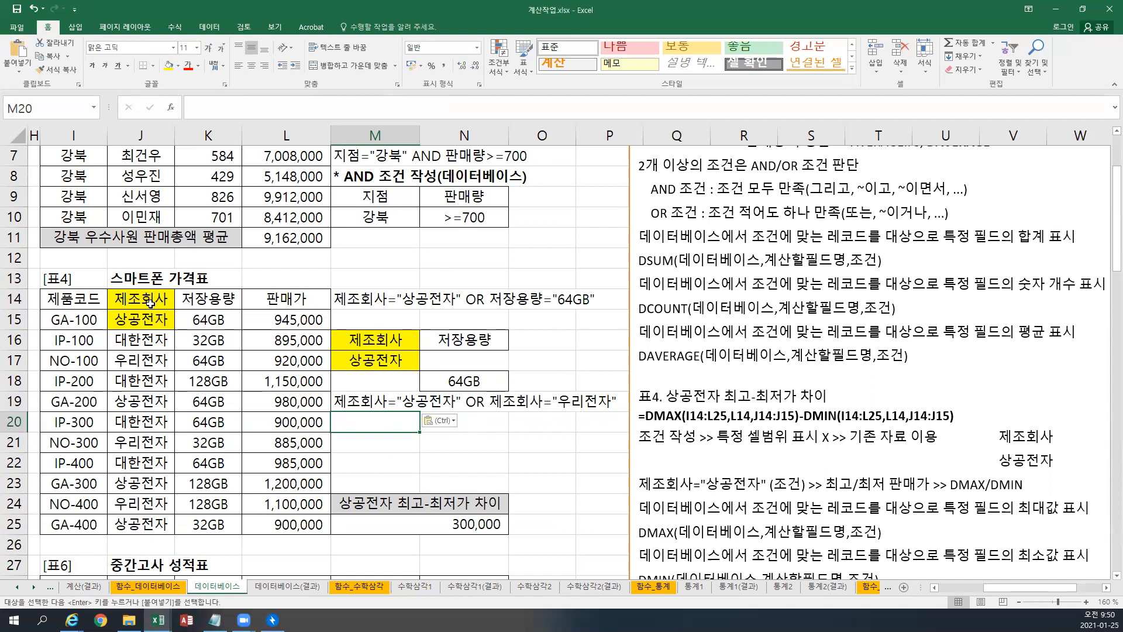
Copy the 제조회사 header from J14 into M20 and the 상공전자 value from J15 into M21.
left_click_drag(150, 303, 151, 318)
key("ctrl+c")
left_click(371, 427)
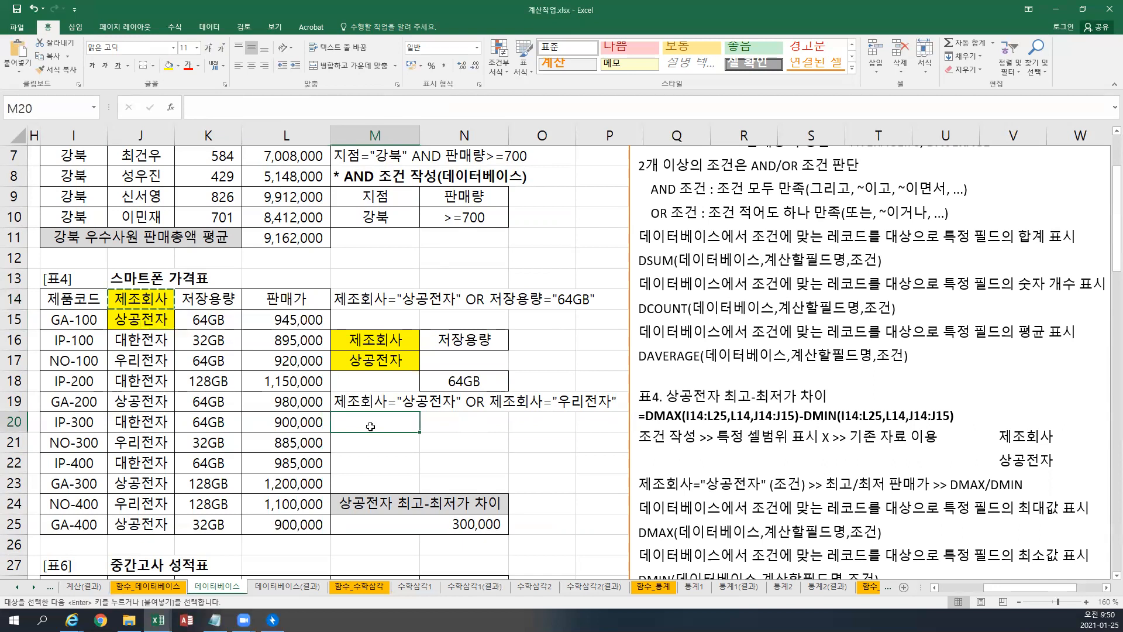
key("ctrl+v")
left_click(144, 321)
key("ctrl+c")
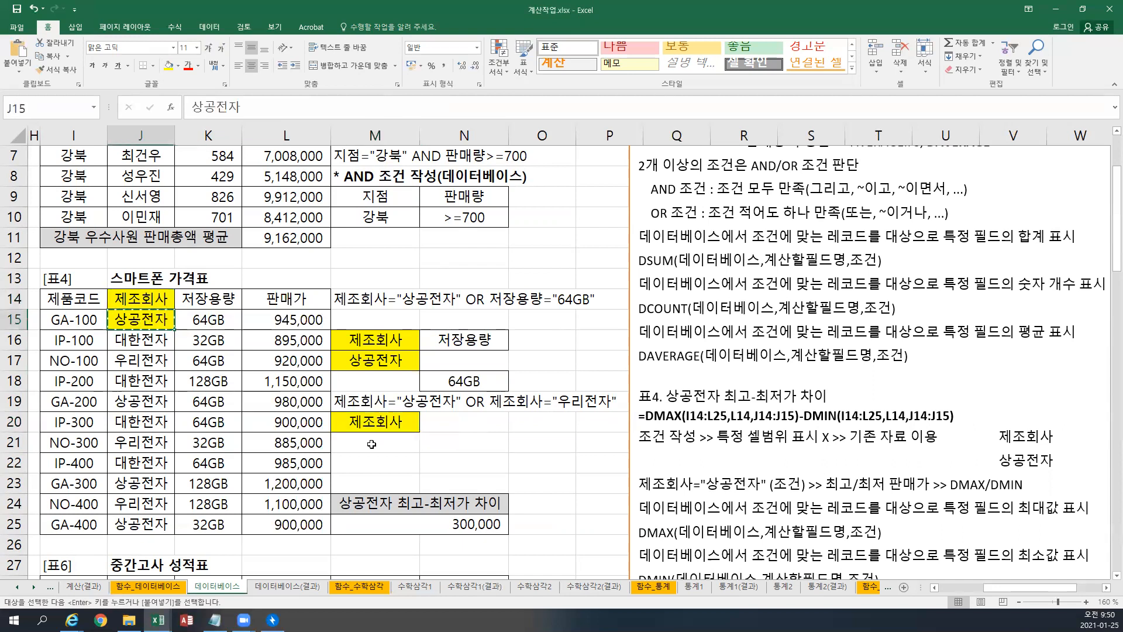
left_click(371, 445)
key("ctrl+v")
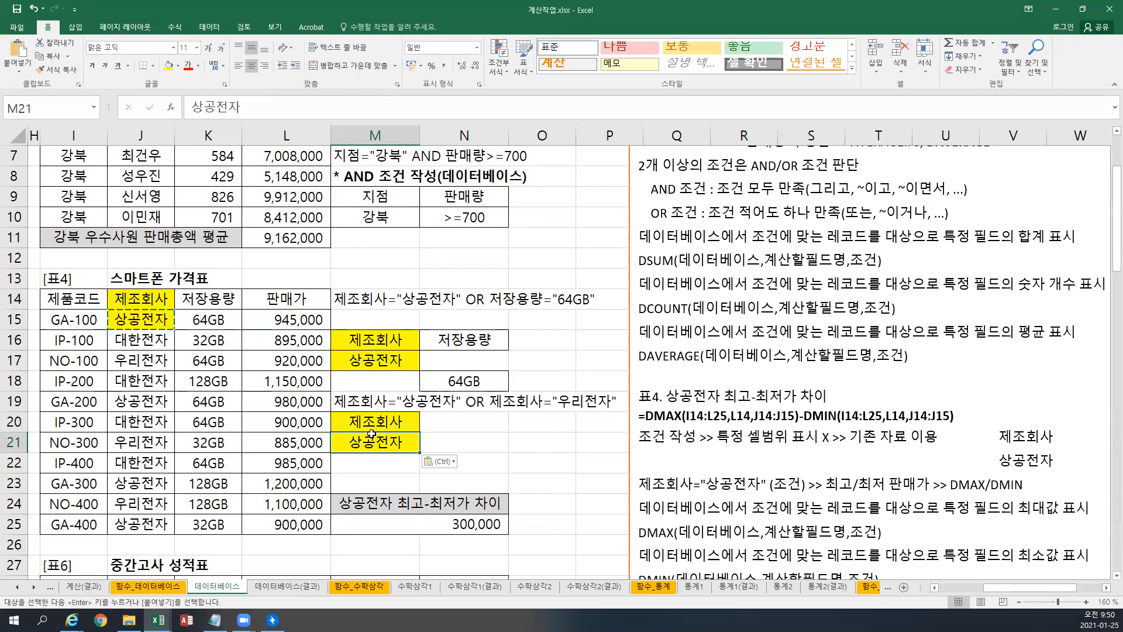
Enter a second 제조회사 header in N20 and 우리전자 in N22, one row below the 상공전자 criterion.
left_click(454, 427)
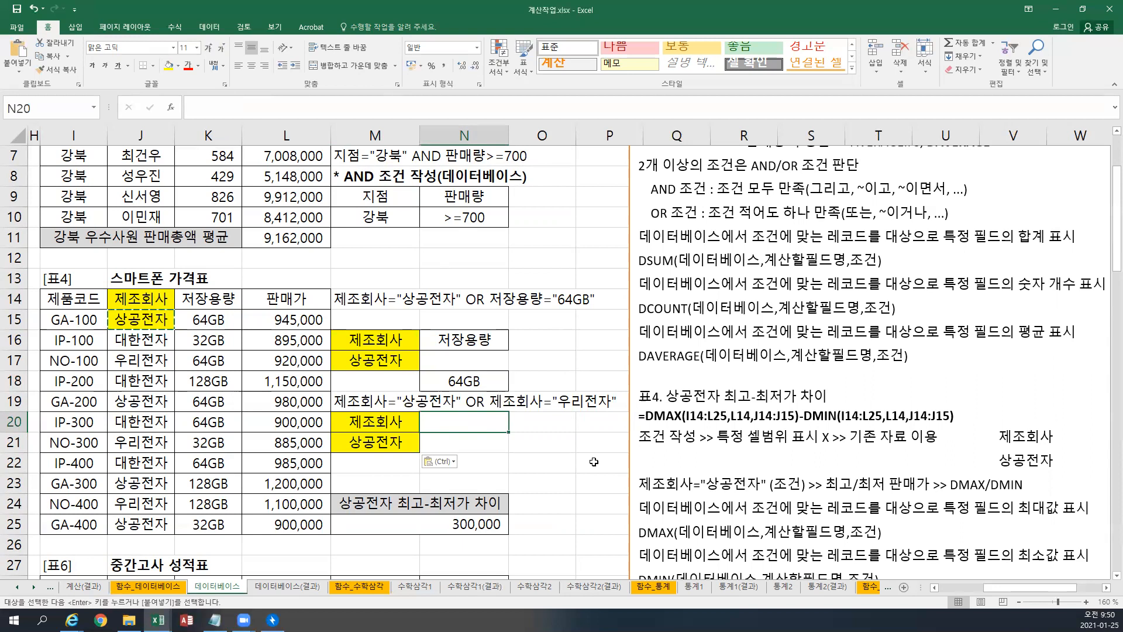
type("WPW")
key("BackSpace")
key("BackSpace")
key("BackSpace")
key("Caps_Lock")
type("젲조회사")
key("BackSpace")
key("BackSpace")
key("BackSpace")
type("호ㅣ사")
key("Return")
key("Return")
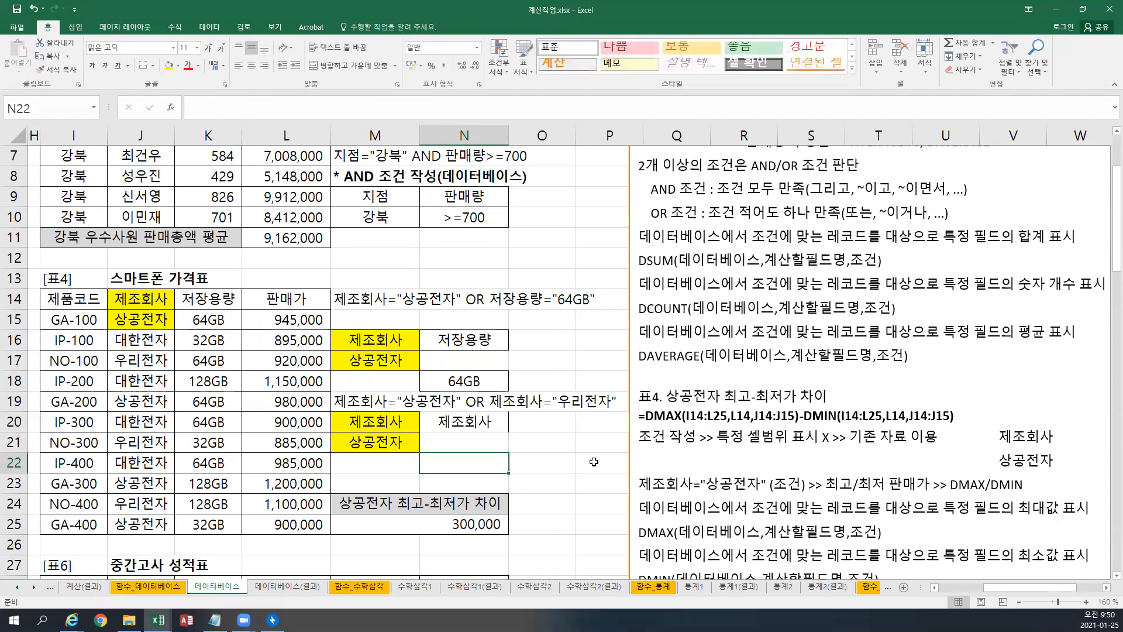
type("우리전자")
key("Return")
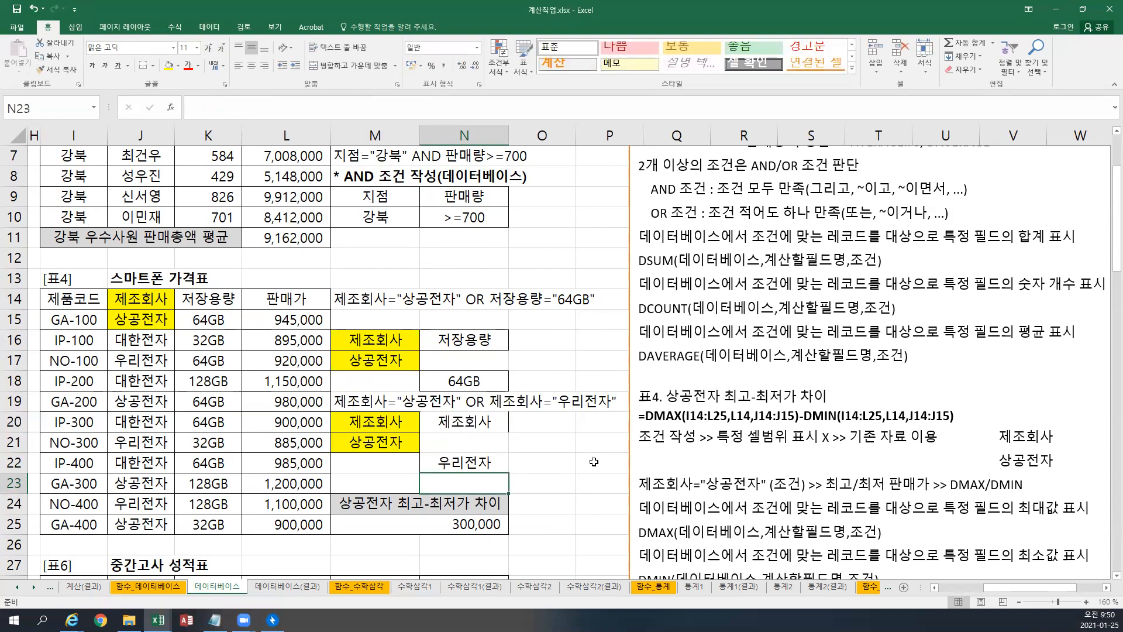
Clear all contents and formatting from the second criteria column, N20:N22.
left_click_drag(462, 421, 469, 469)
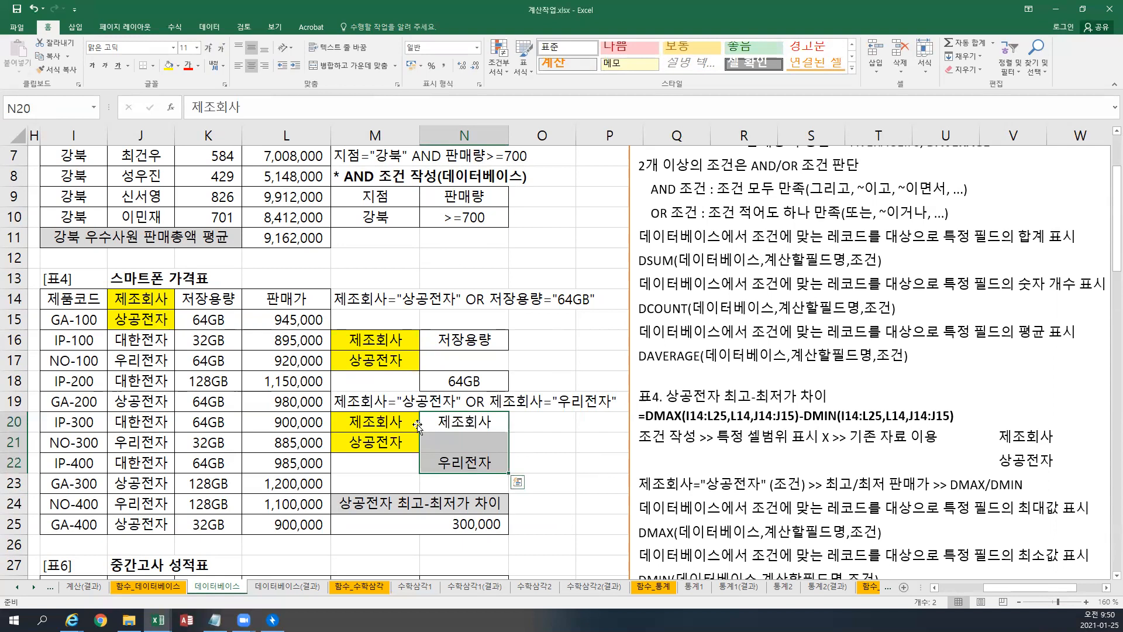
key("Left")
key("Right")
key("Left")
key("Right")
key("Left")
key("Right")
key("Left")
left_click_drag(449, 423, 468, 465)
left_click(962, 69)
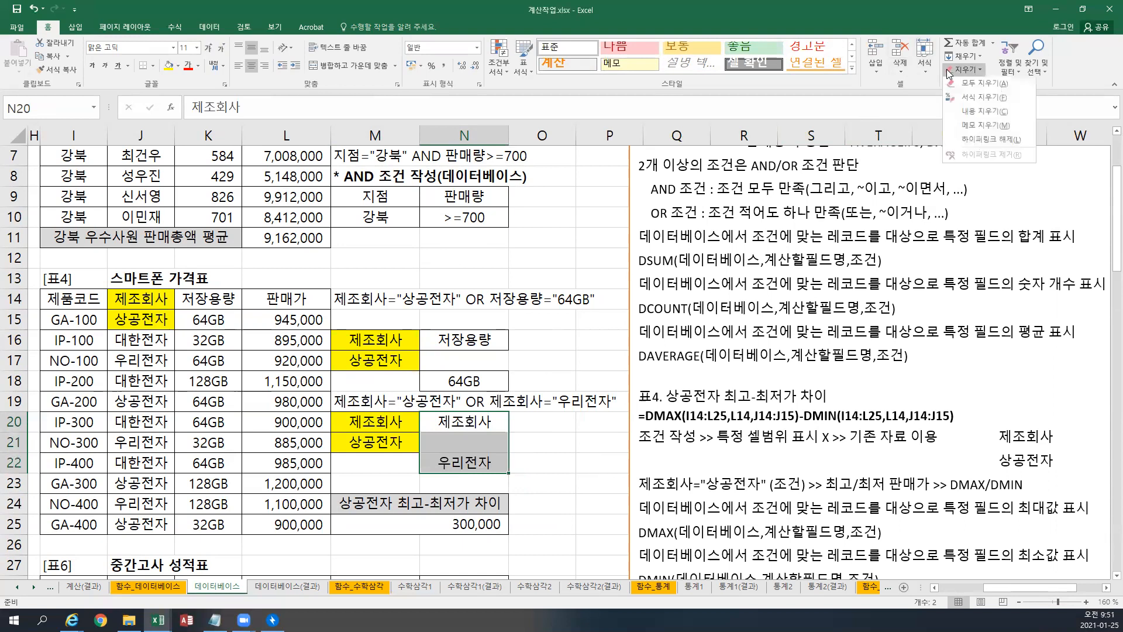
left_click(982, 85)
Copy 우리전자 from J17 into M22 below 상공전자, and move the criteria block M20:M22 down one row to M21:M23.
left_click(141, 365)
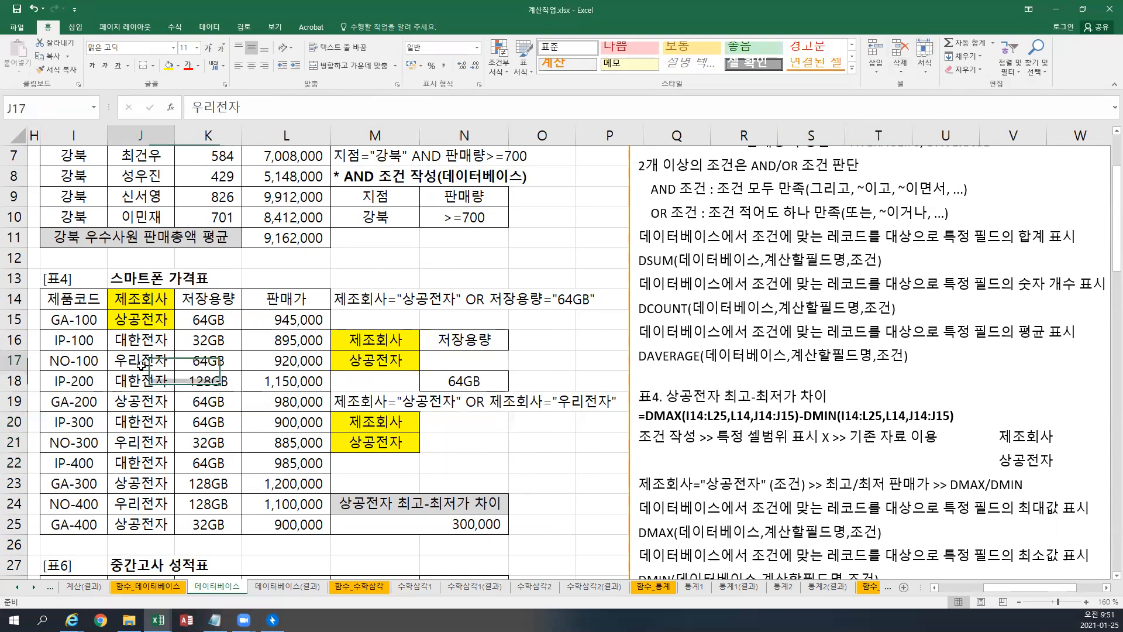
left_click(389, 424)
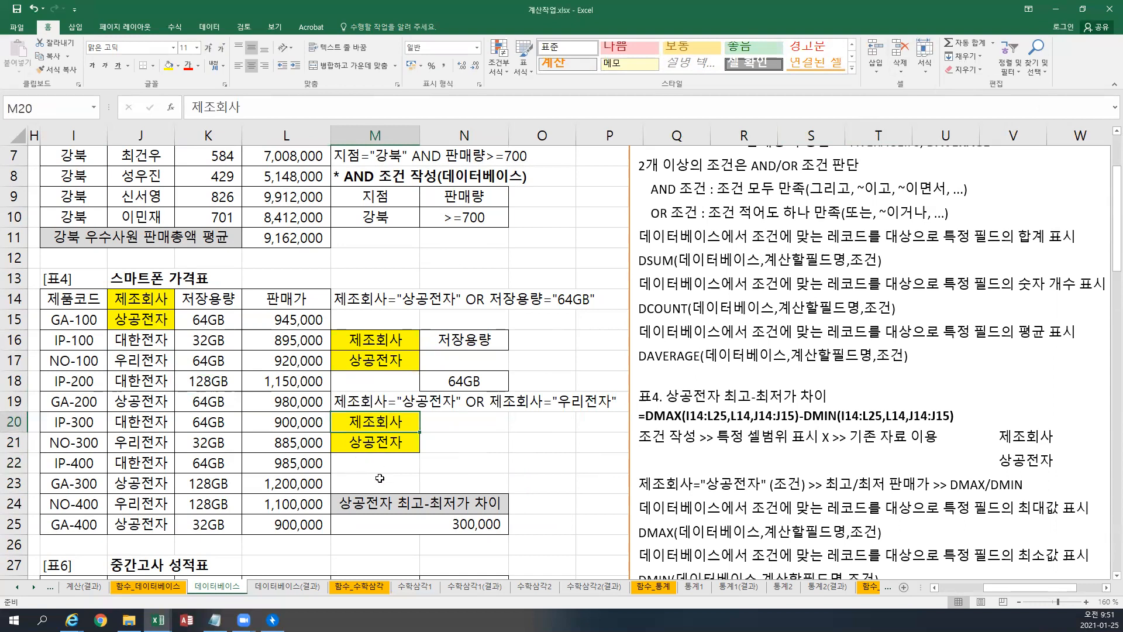
right_click(159, 364)
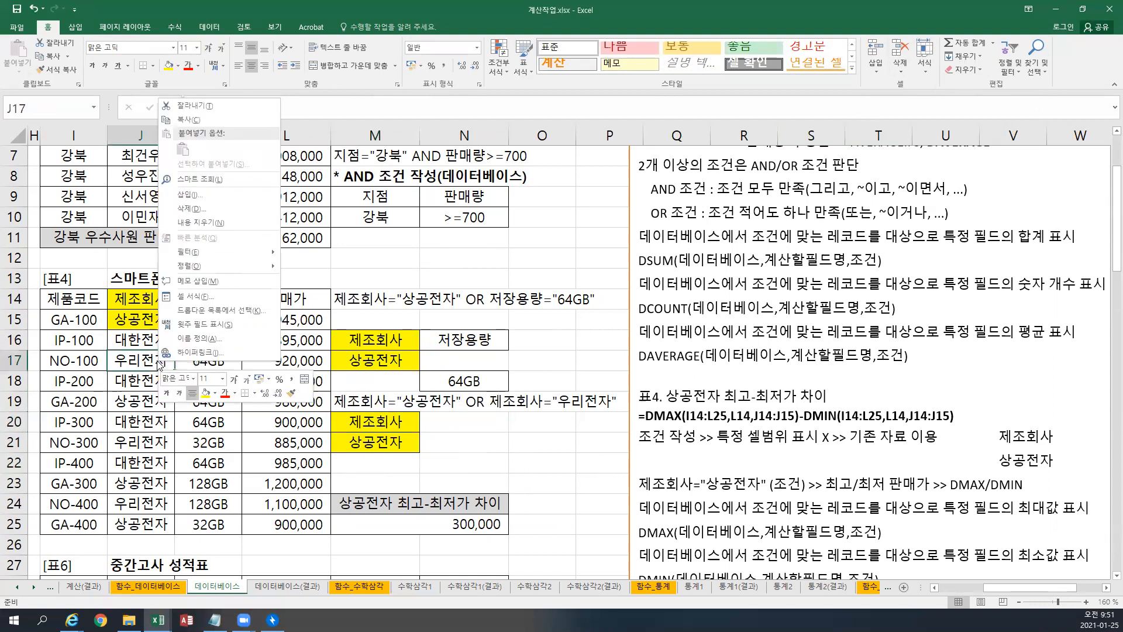
left_click(185, 120)
left_click(379, 440)
key("Down")
key("Up")
key("Down")
key("Up")
key("Down")
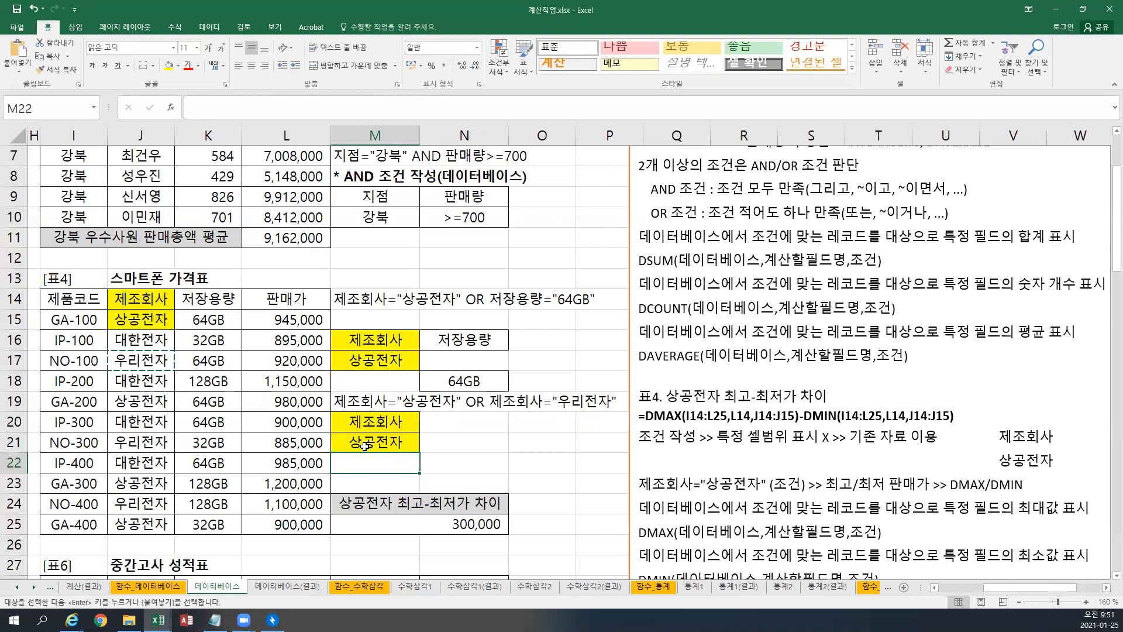
right_click(369, 462)
left_click(402, 256)
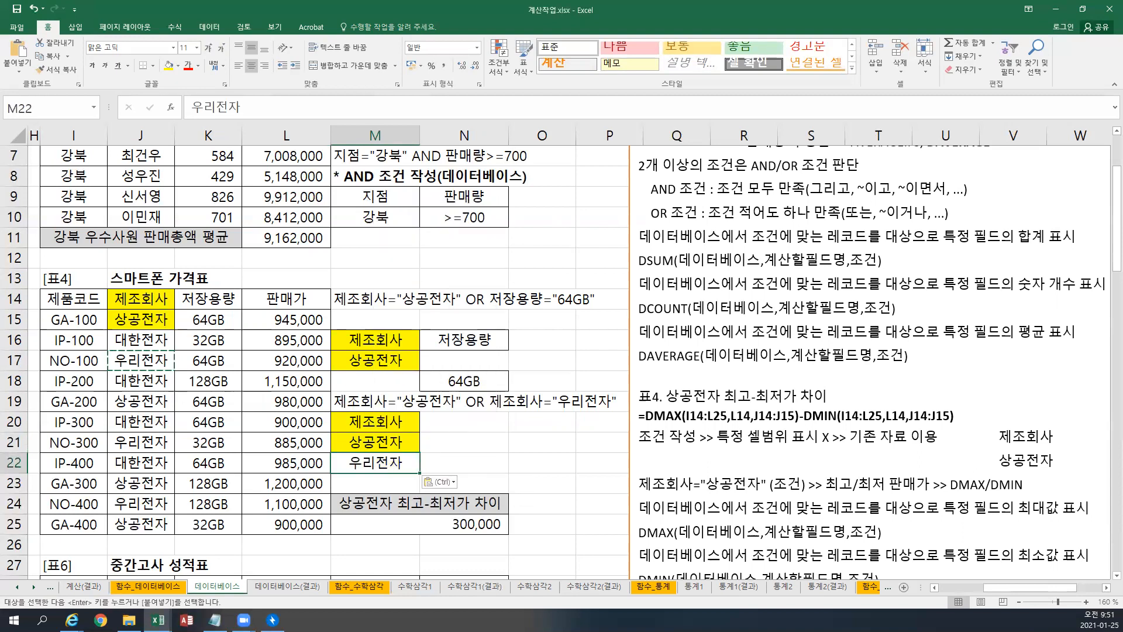
left_click(377, 441)
left_click_drag(379, 425, 372, 493)
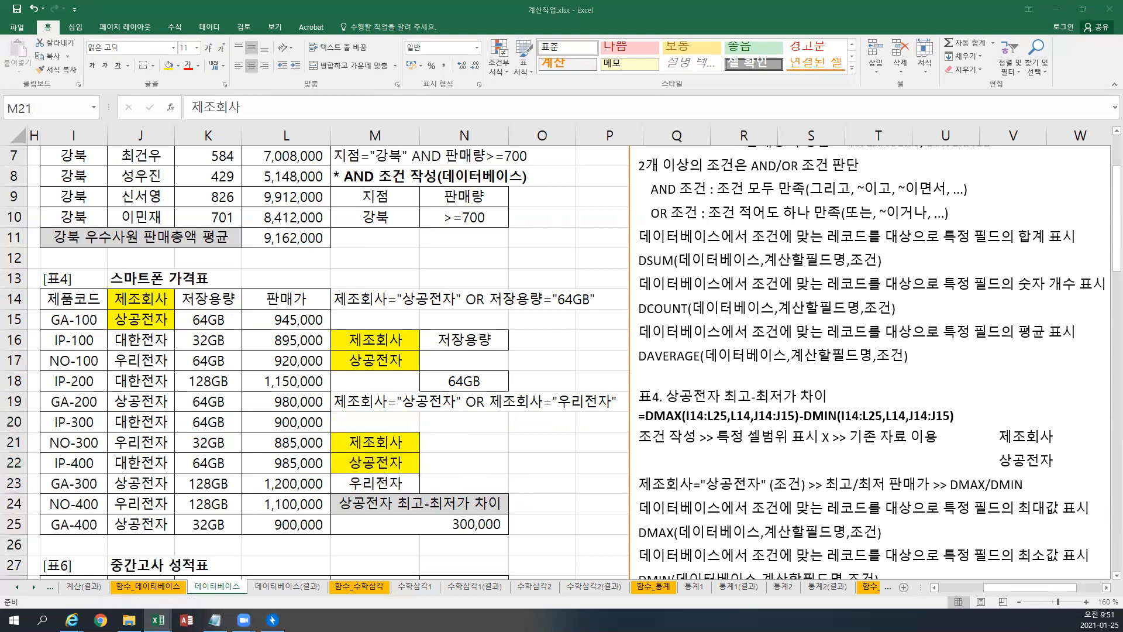
Paste the heading * OR 조건 작성(데이터베이스)_다른 필드 간에 into M15 and * OR 조건 작성(데이터베이스)_같은 필드 간에 into M20.
key("ctrl+c")
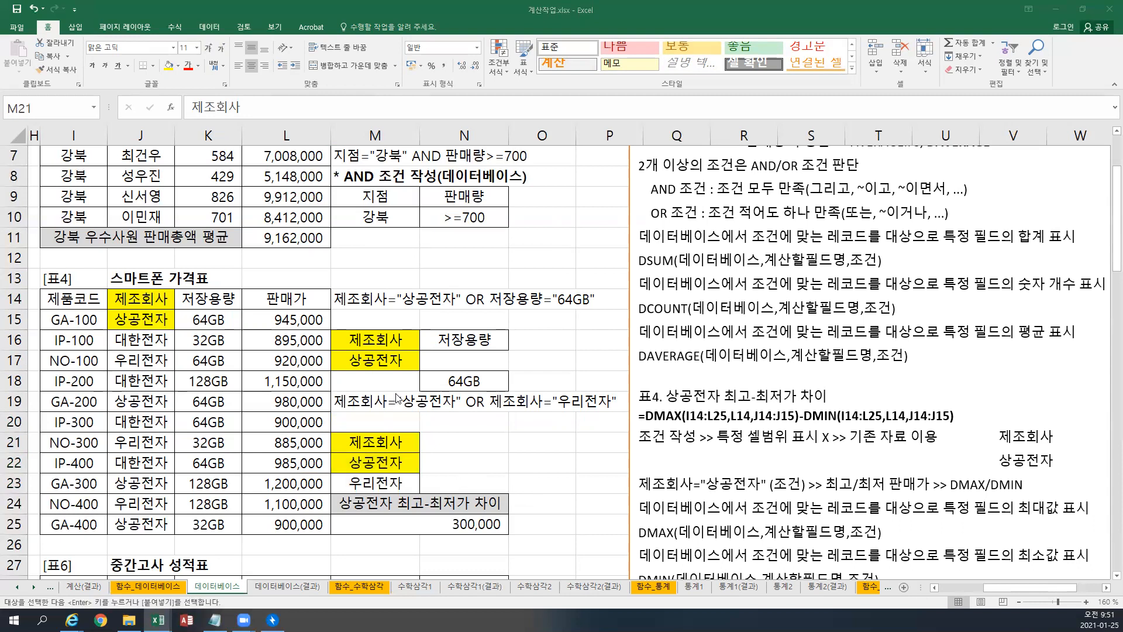
left_click(372, 318)
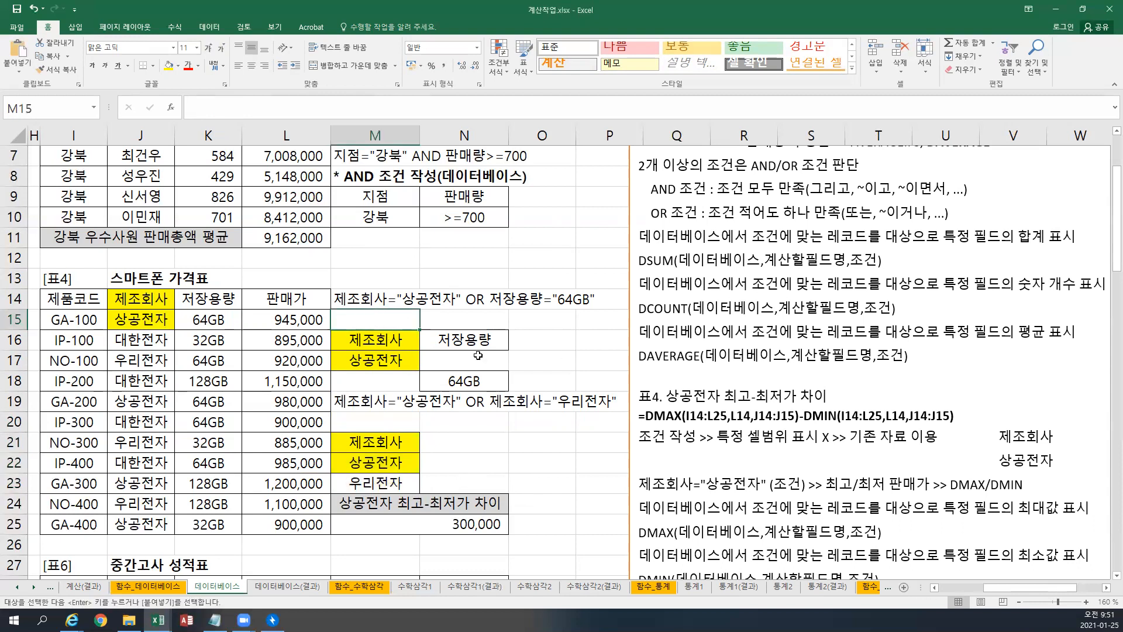
key("ctrl+v")
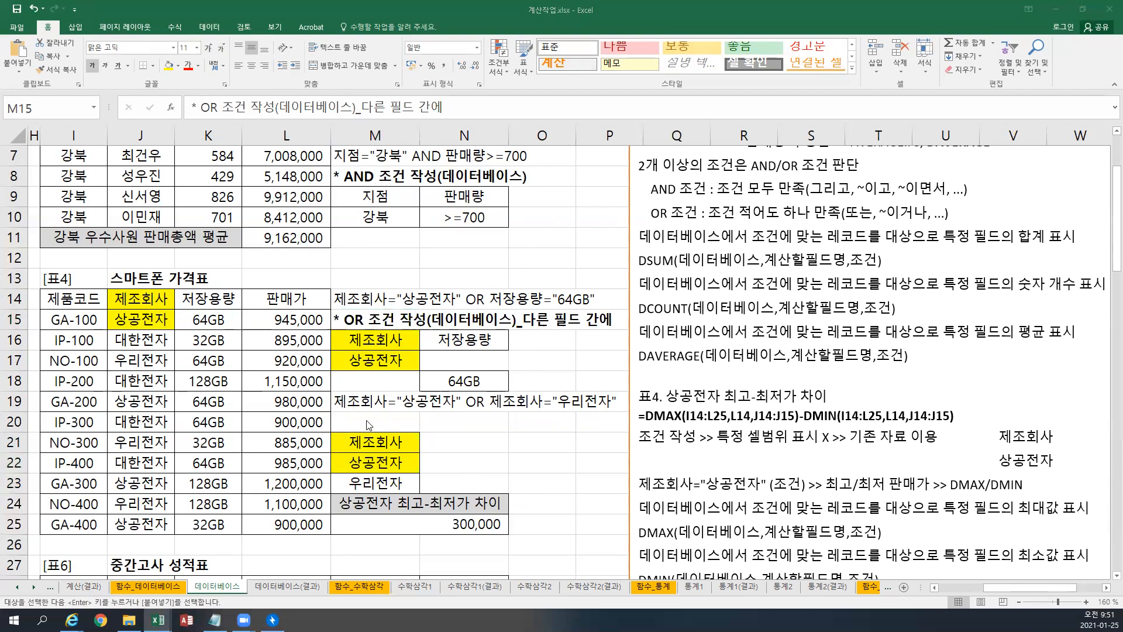
left_click(362, 423)
key("ctrl+v")
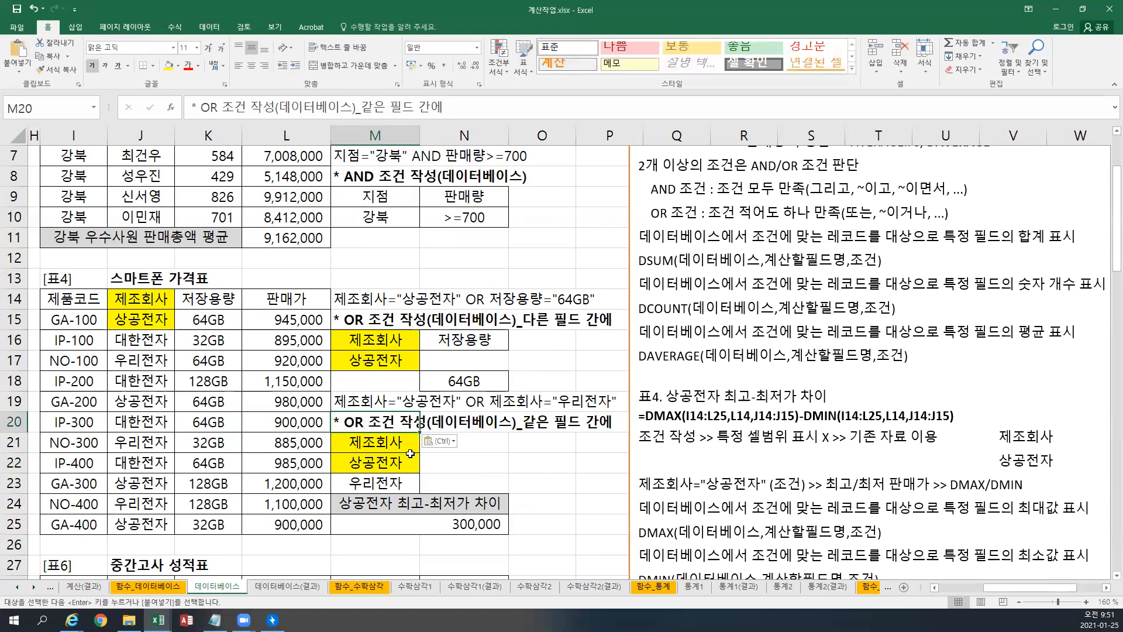
left_click(495, 466)
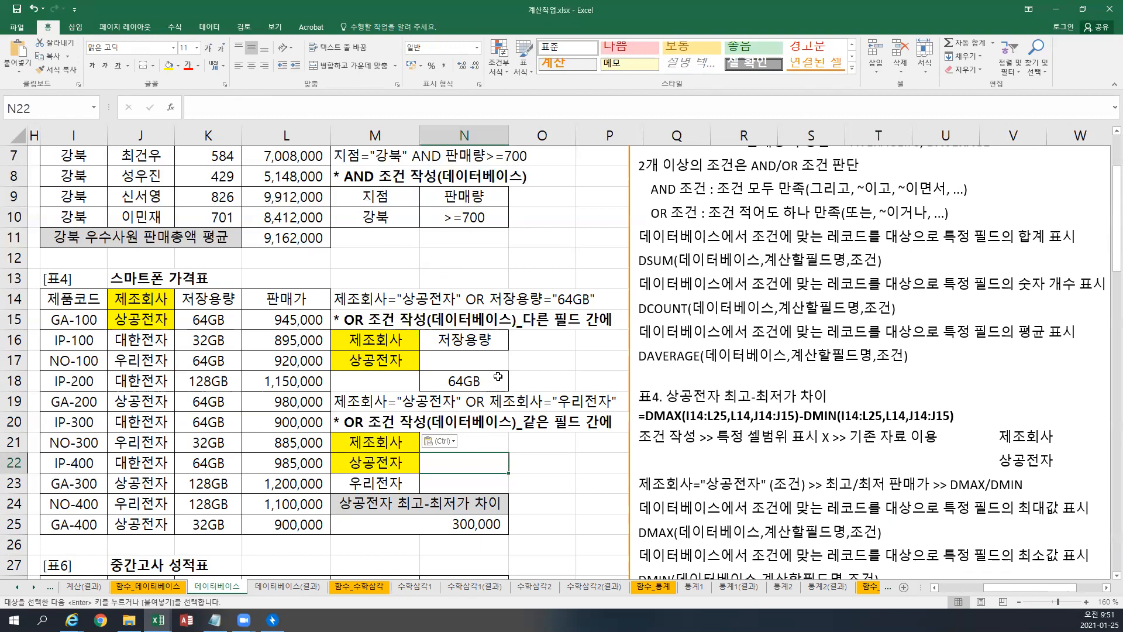
Move the notes text box down beside the 표6 중간고사 성적표 table, with its upper edge at about row 27.
scroll(498, 377, "down", 7)
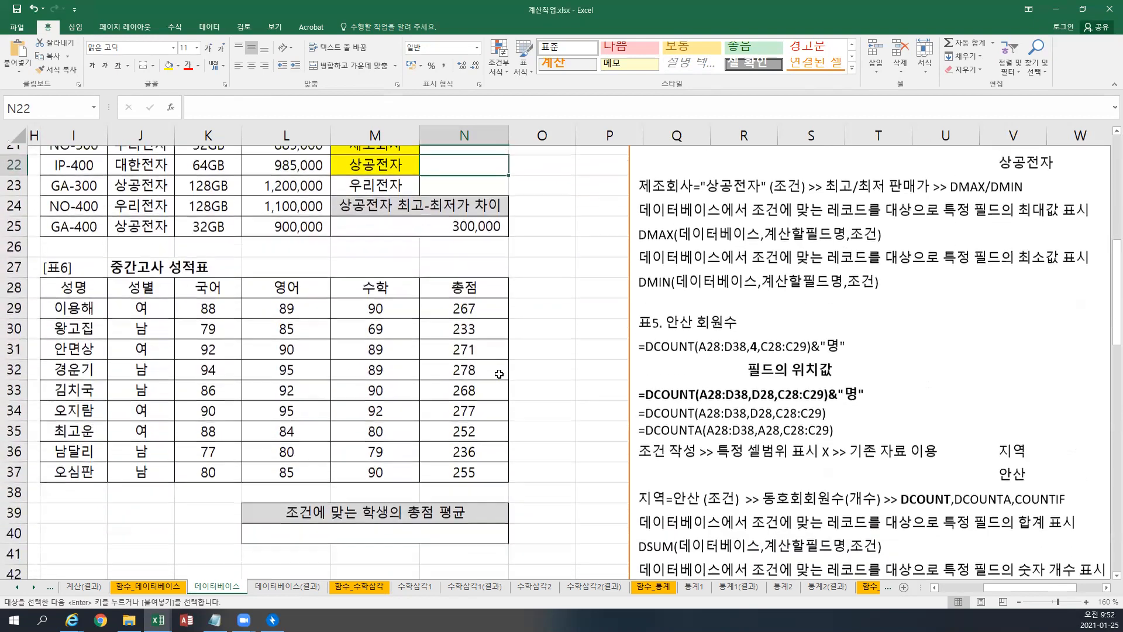
scroll(499, 373, "up", 1)
left_click_drag(630, 227, 588, 477)
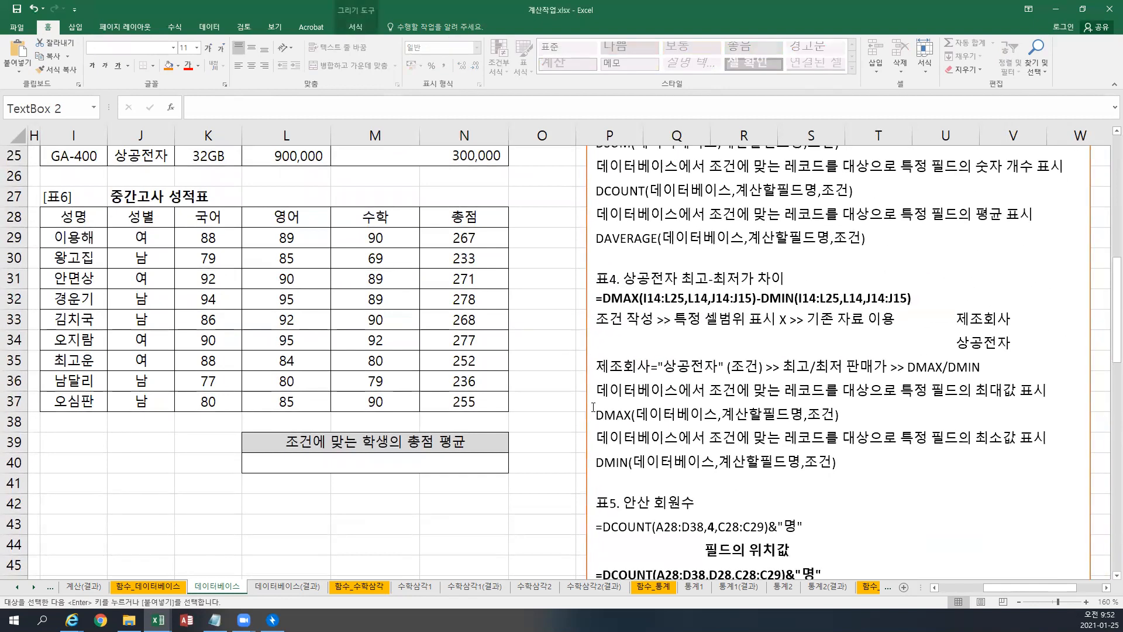
left_click_drag(587, 280, 602, 417)
left_click_drag(599, 277, 579, 387)
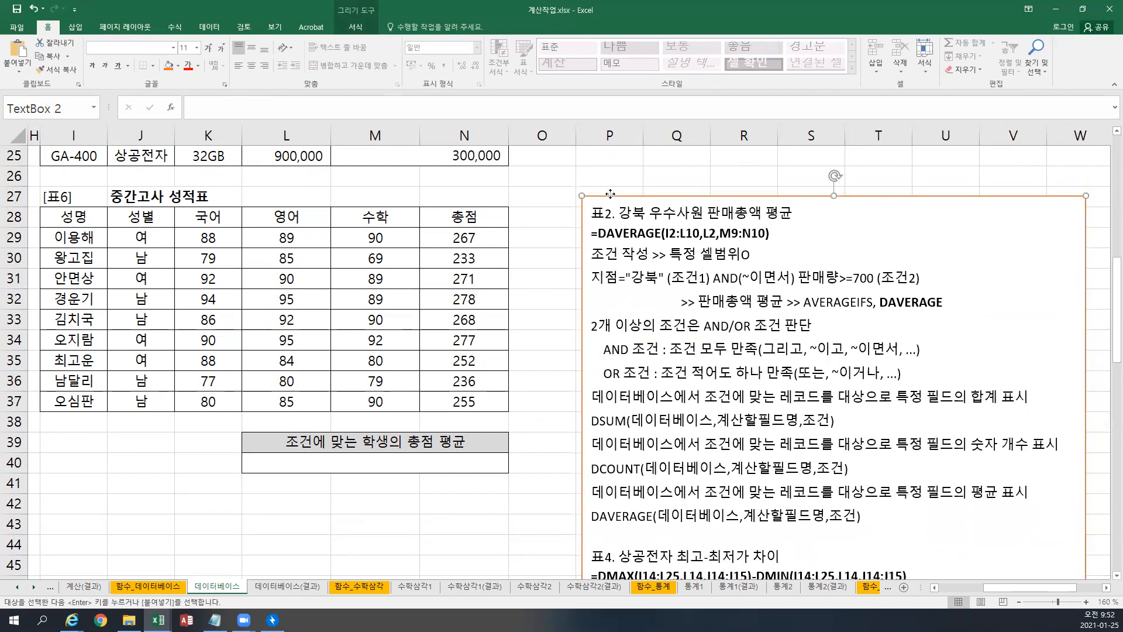
left_click_drag(613, 196, 575, 193)
left_click(476, 465)
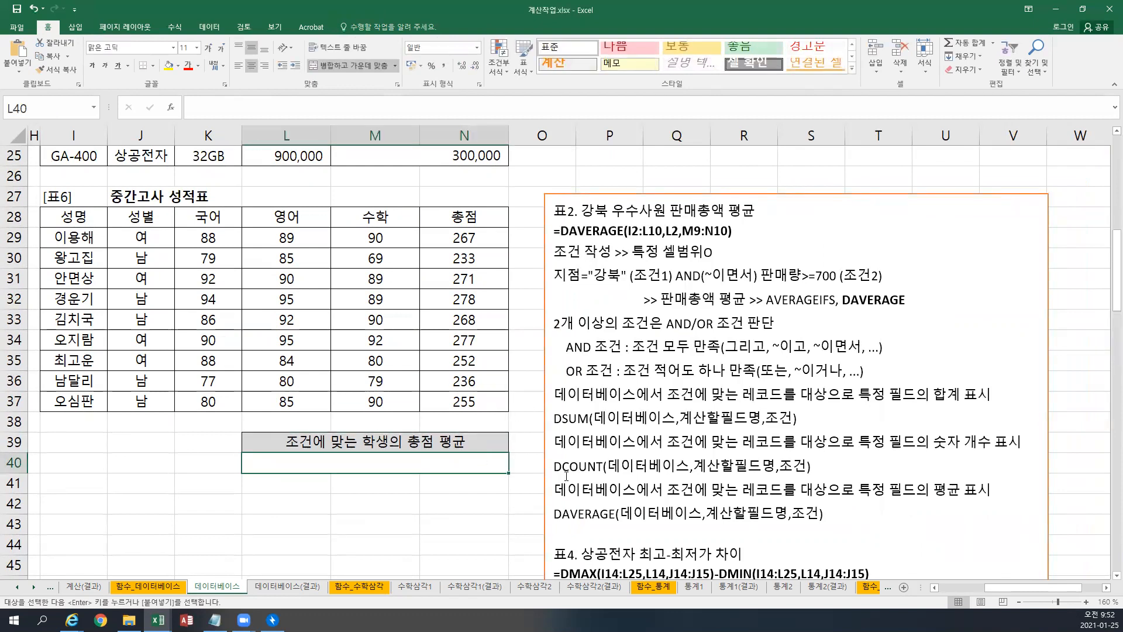
scroll(1106, 576, "down", 1)
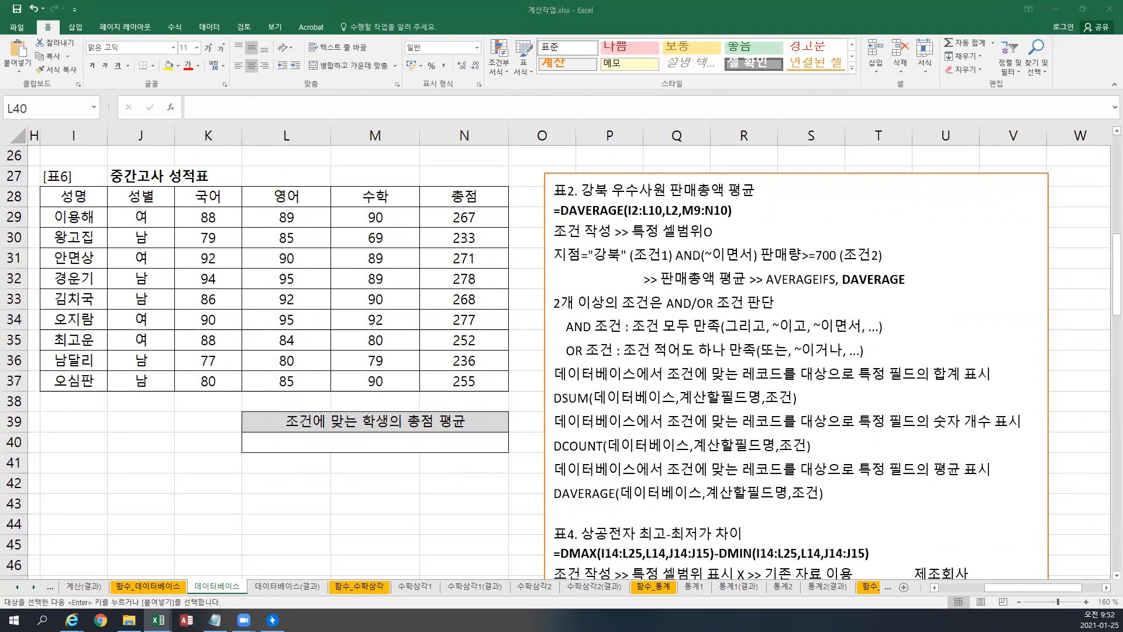
Insert the 표6. 조건에 맞는 학생의 총점 평균 notes with =DAVERAGE(I28:N37,N28,I39:K41) at the start of the text box.
left_click(553, 191)
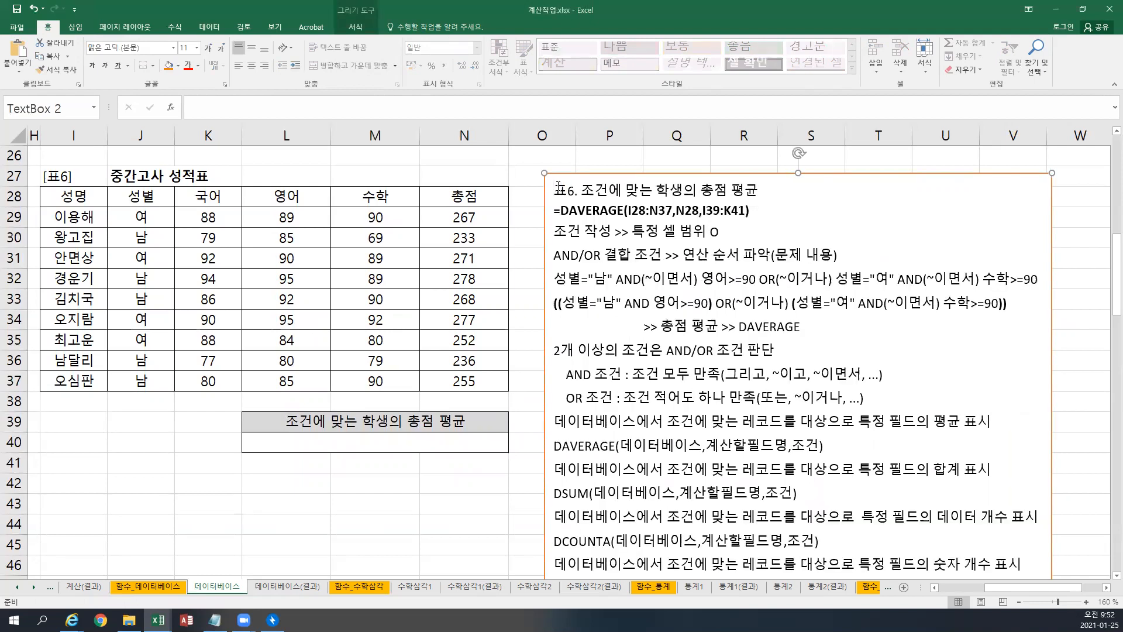
scroll(640, 346, "down", 2)
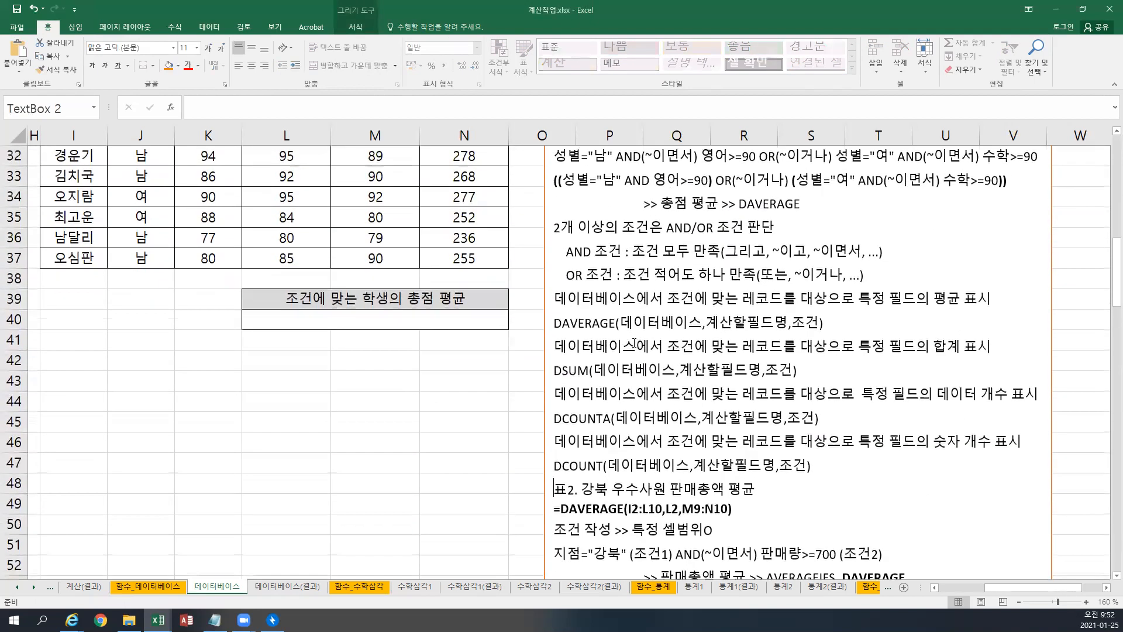
scroll(634, 342, "up", 2)
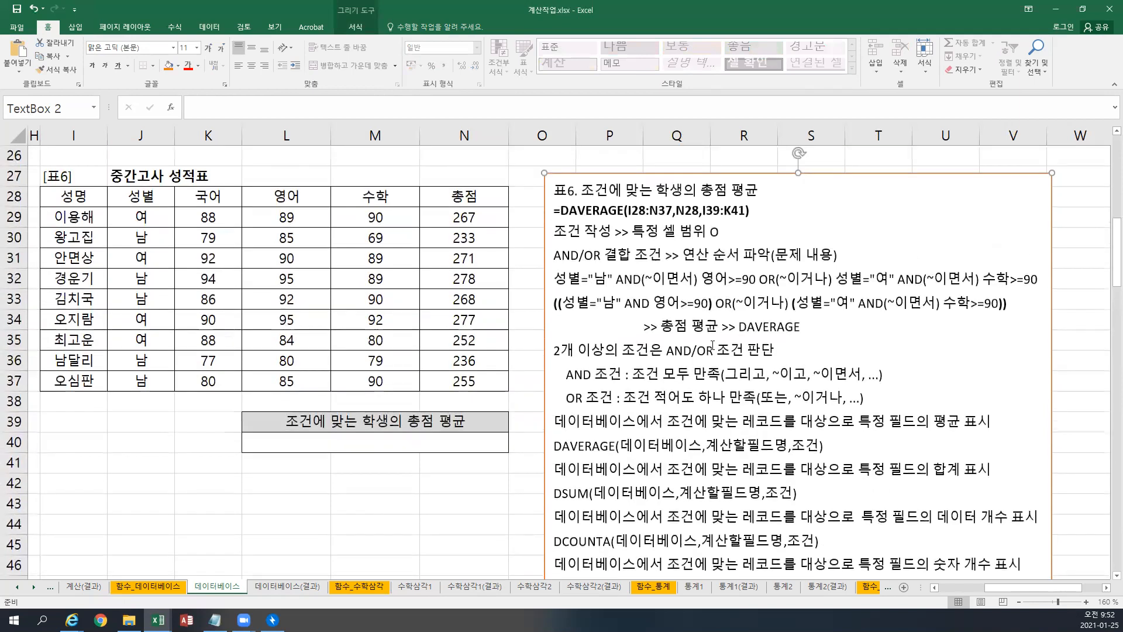
Collapse the ribbon and shift the notes text box slightly closer to the 중간고사 성적표 table.
double_click(48, 26)
left_click_drag(655, 121, 643, 102)
left_click(474, 115)
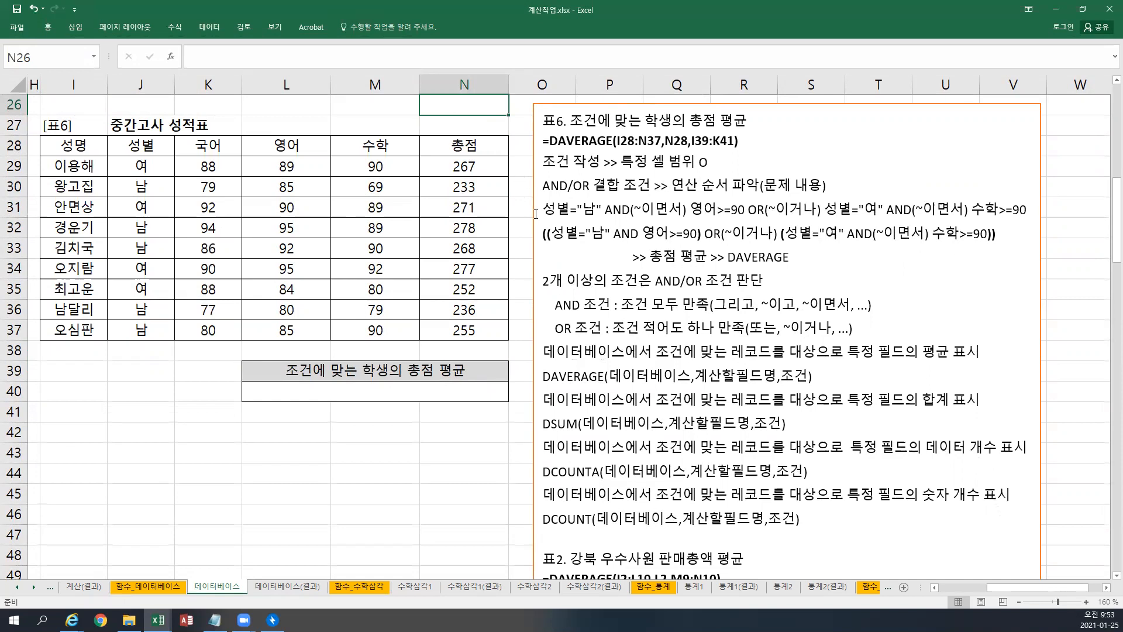
Examine the combined AND/OR condition on 성별, 영어 and 수학 in the 표6 notes, highlighting its individual parts.
left_click_drag(552, 212, 596, 212)
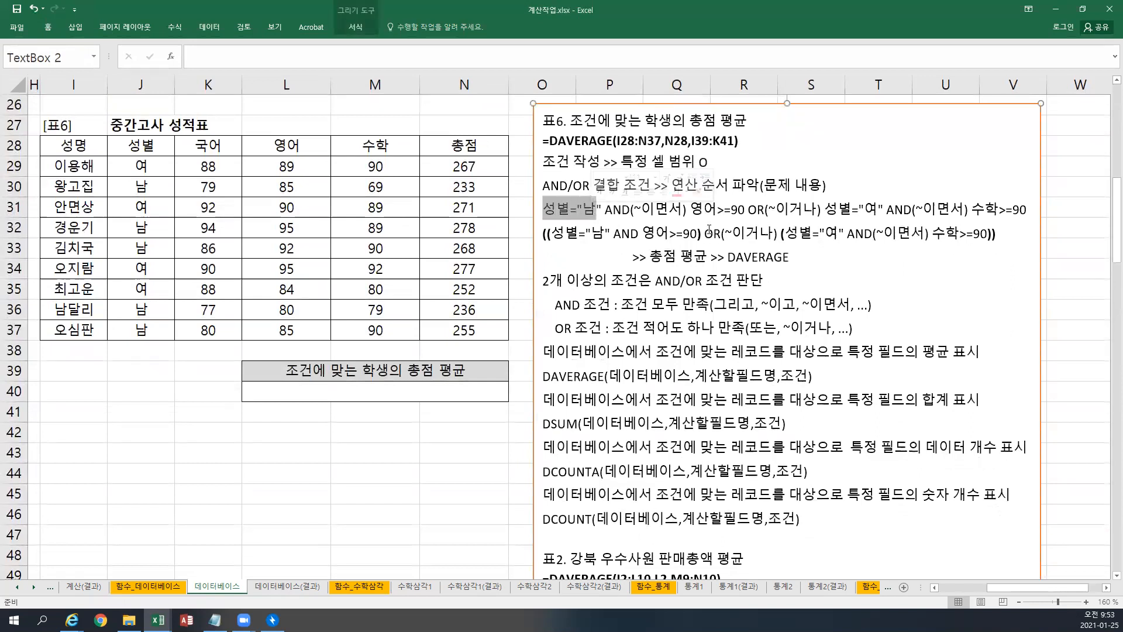
left_click_drag(690, 210, 741, 209)
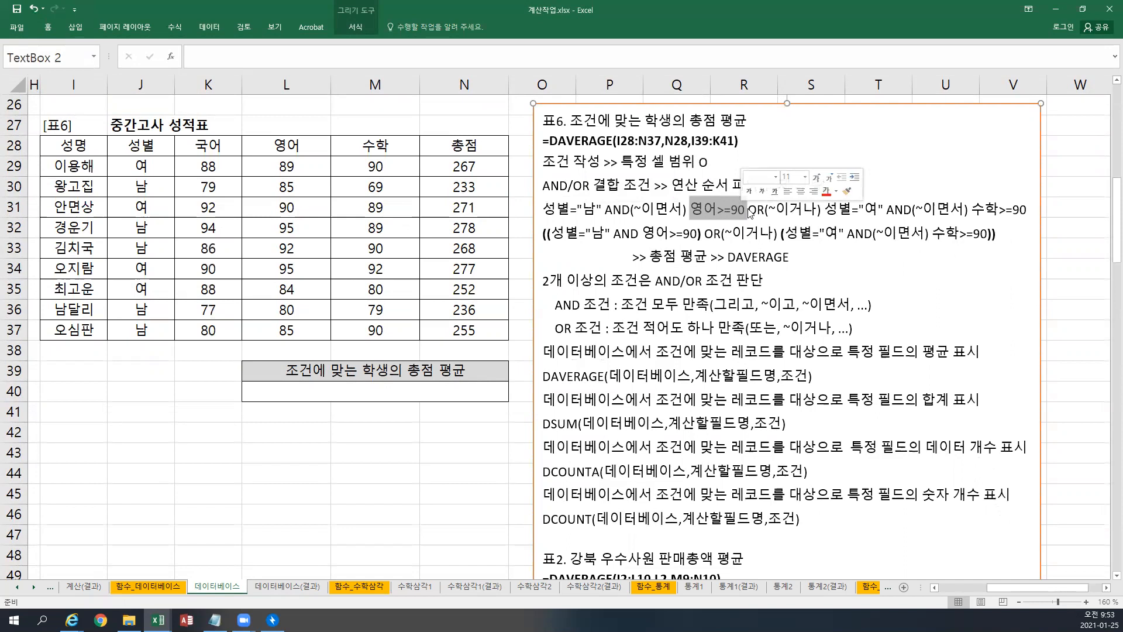
left_click(830, 209)
left_click_drag(830, 209, 1025, 215)
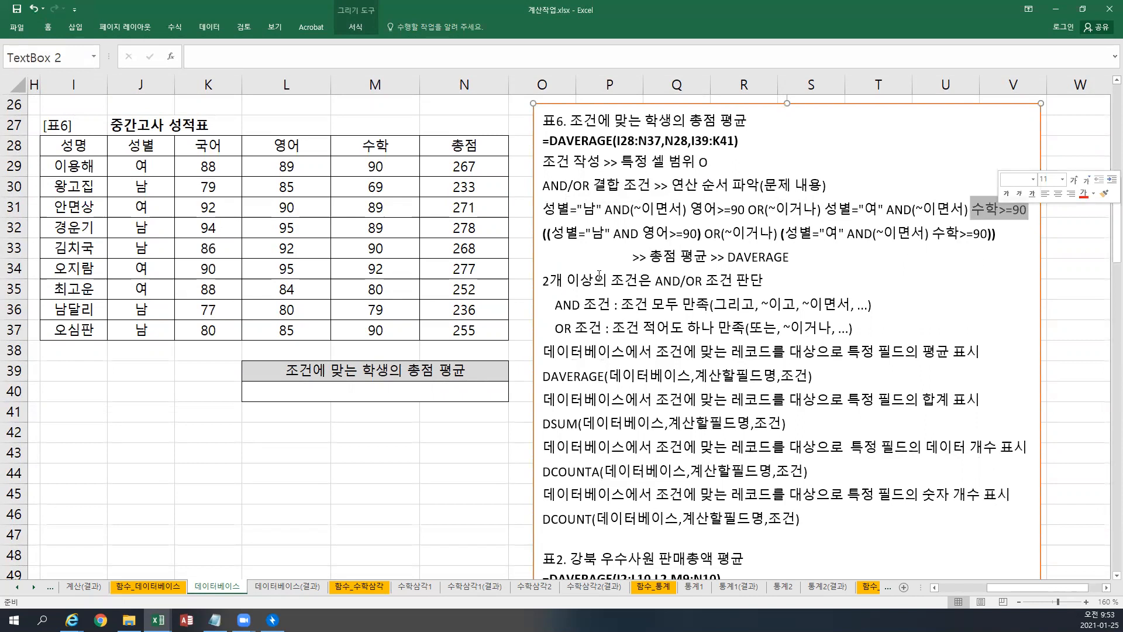
left_click_drag(544, 281, 738, 279)
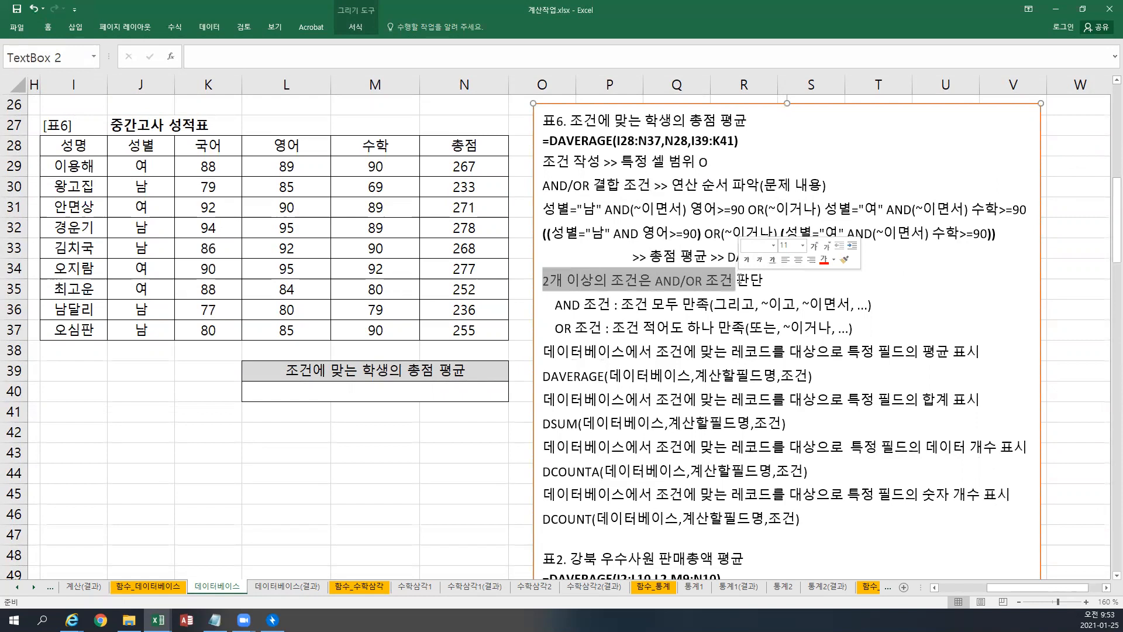
left_click(572, 210)
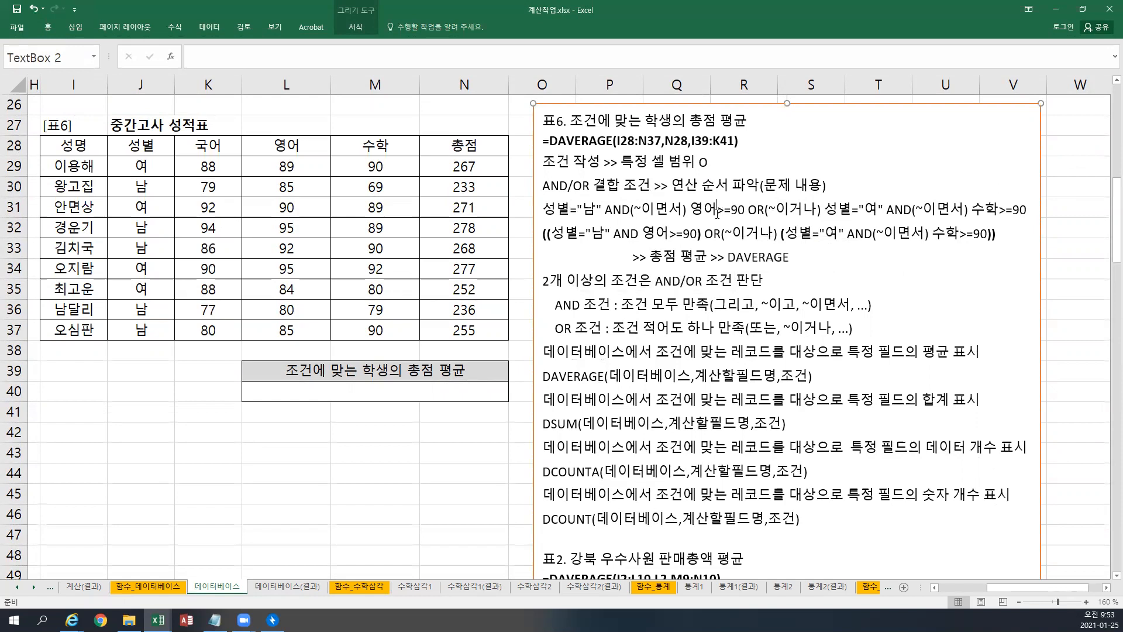
left_click_drag(642, 210, 683, 211)
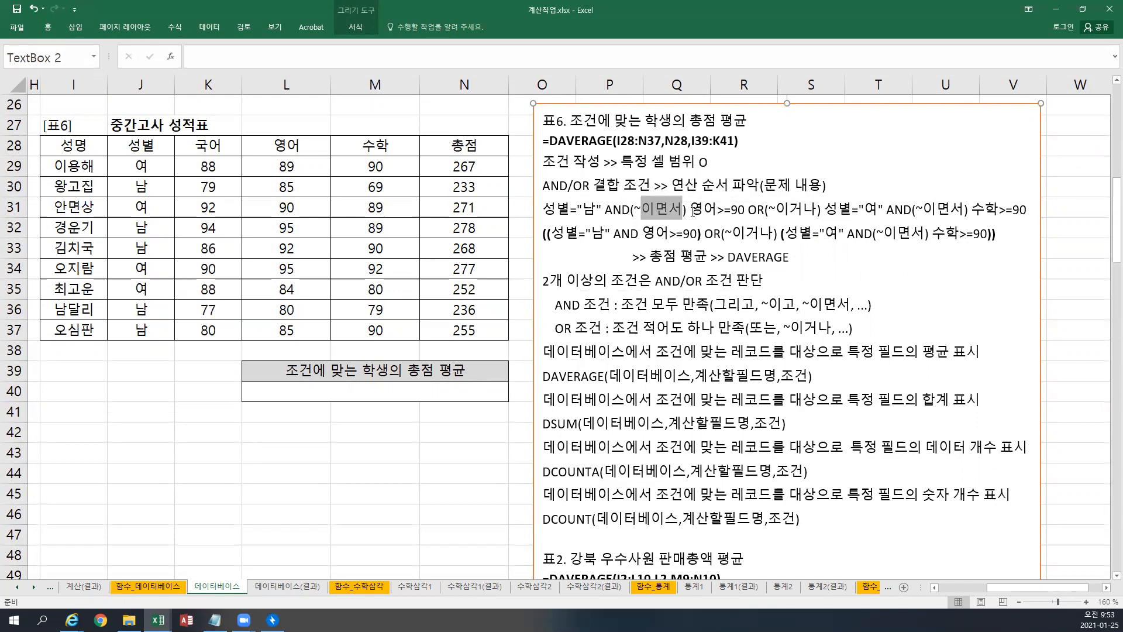
left_click(725, 209)
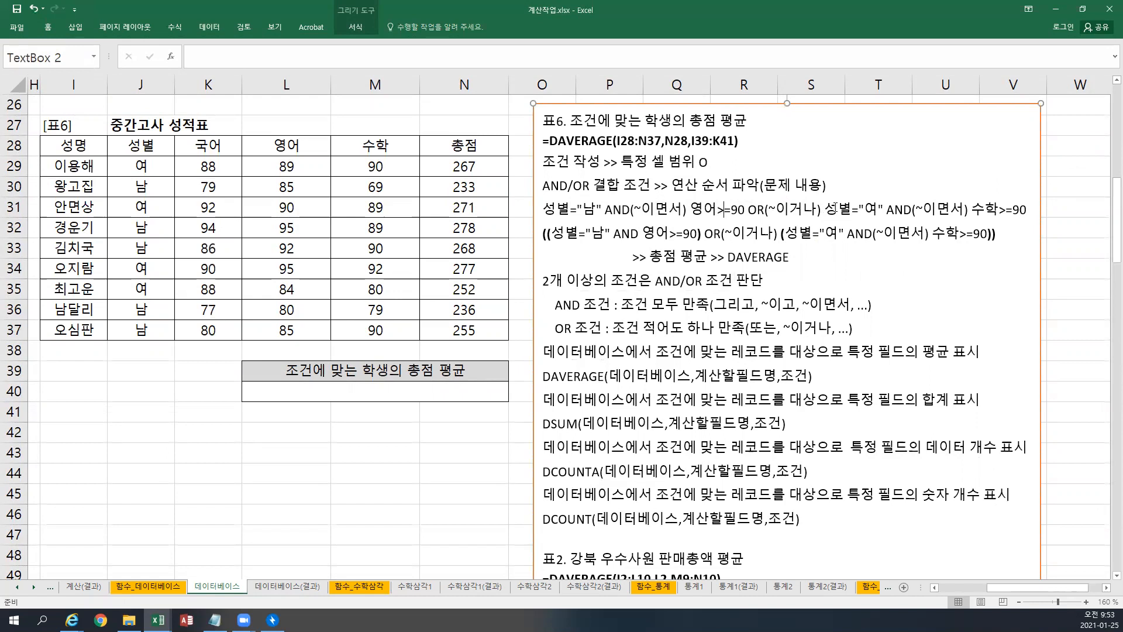
Examine how the AND parts and the OR part of the 표6 combined condition group together in the notes, highlighting each part.
left_click_drag(749, 210, 800, 209)
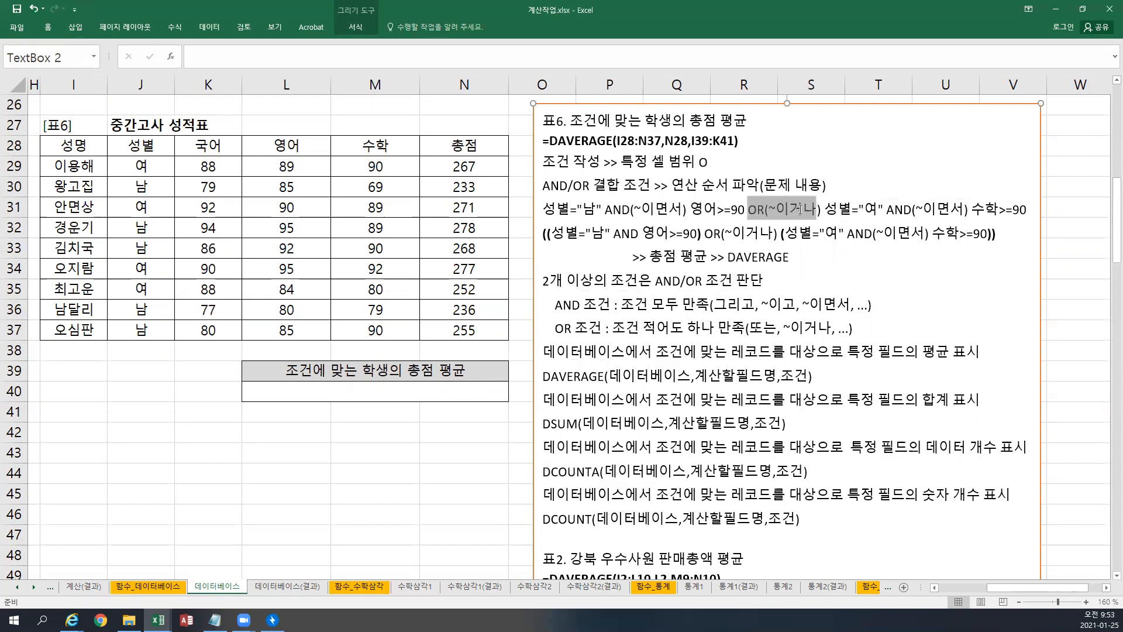
left_click(800, 209)
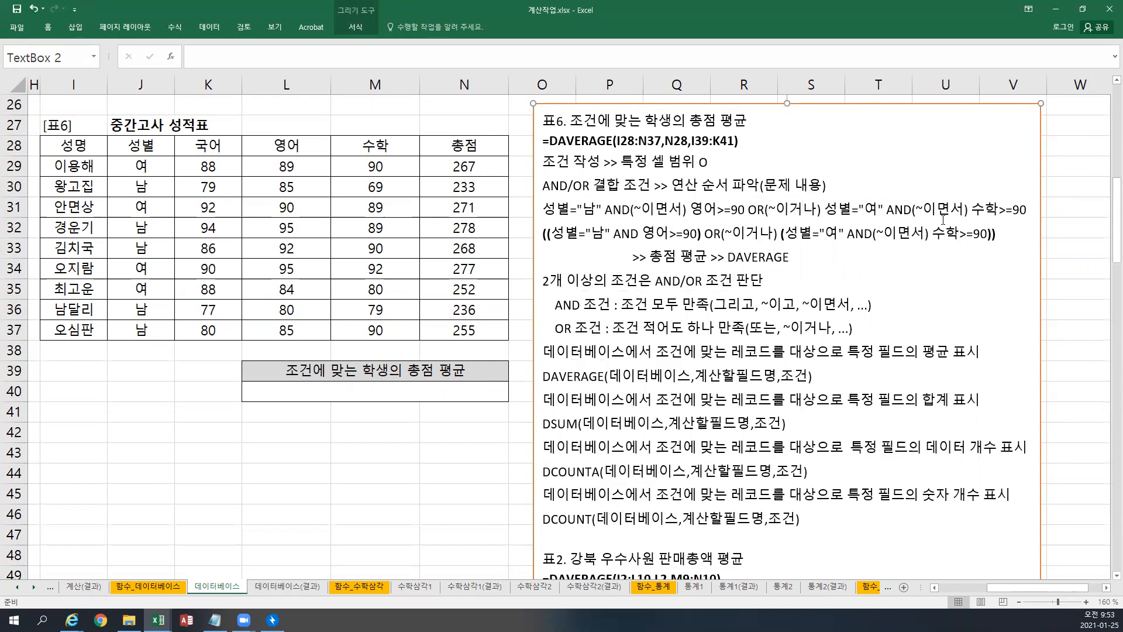
left_click_drag(888, 210, 963, 209)
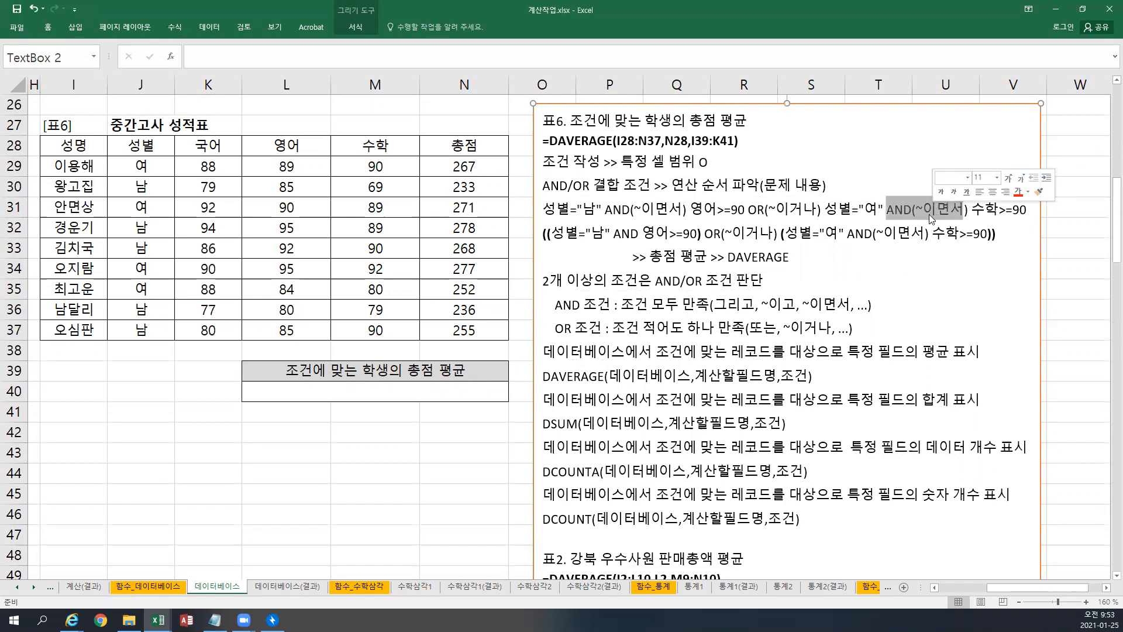
left_click(859, 212)
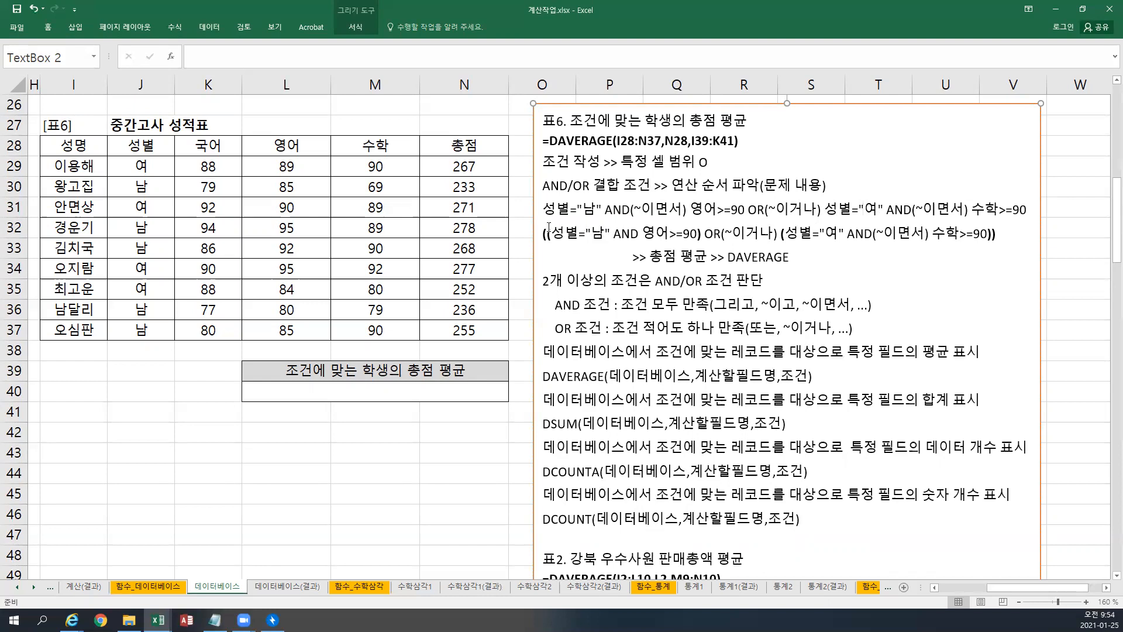
left_click_drag(543, 209, 728, 209)
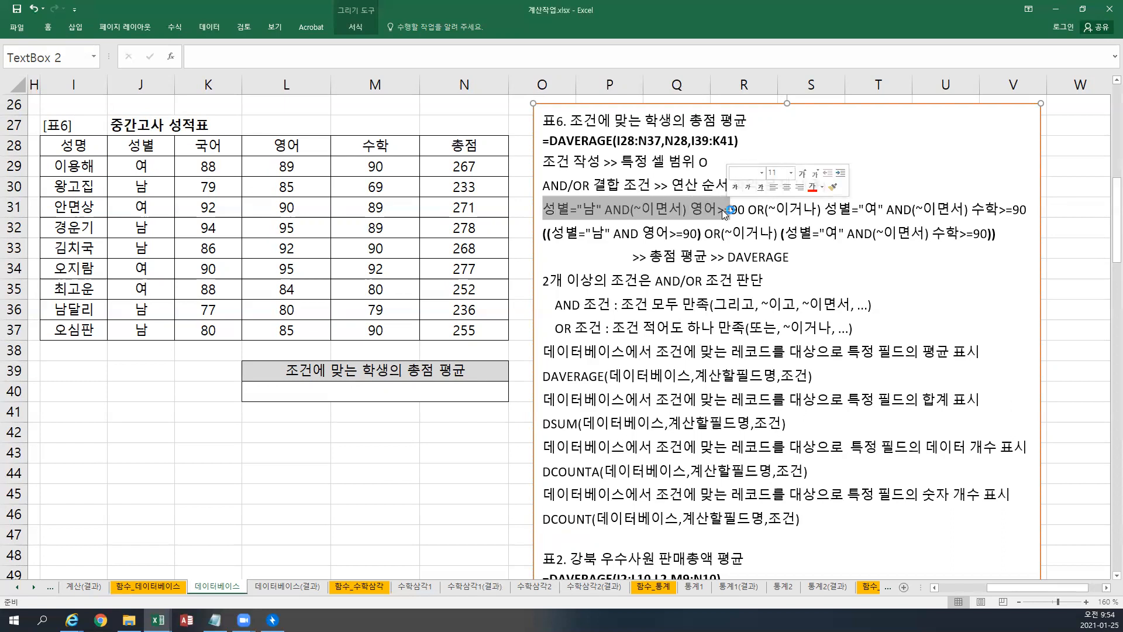
left_click_drag(824, 210, 1028, 208)
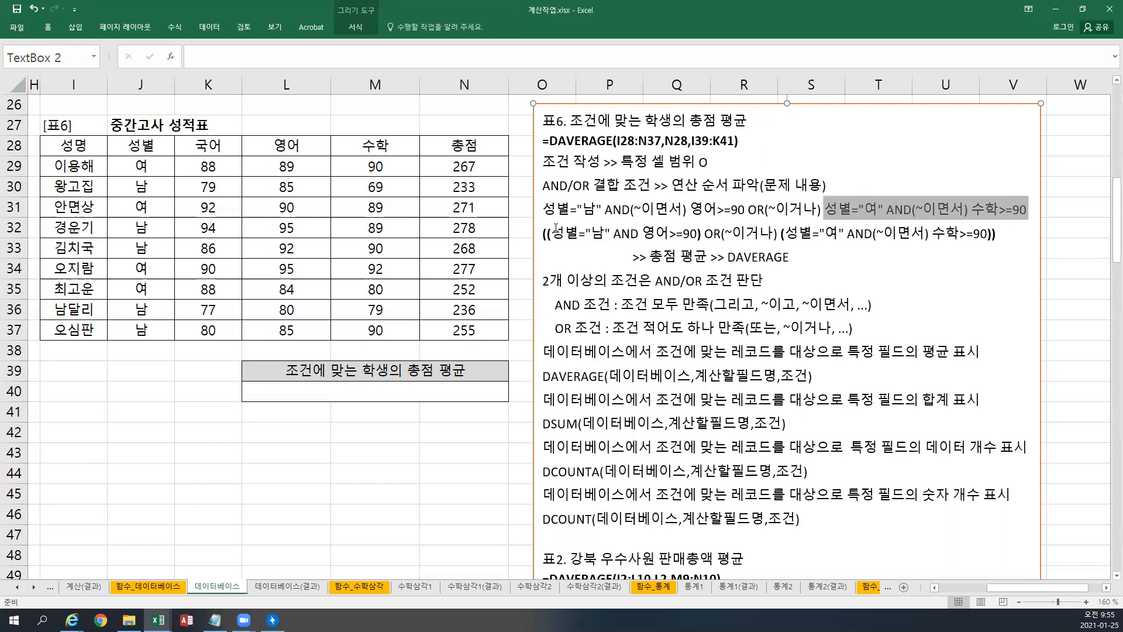
left_click(696, 229)
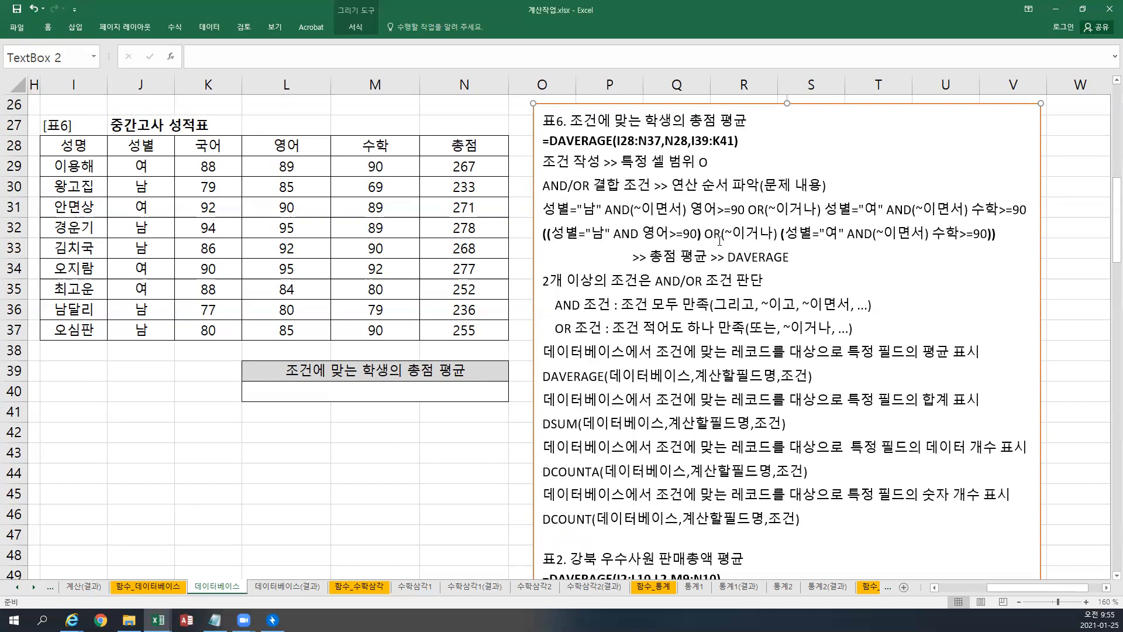
left_click_drag(591, 232, 682, 234)
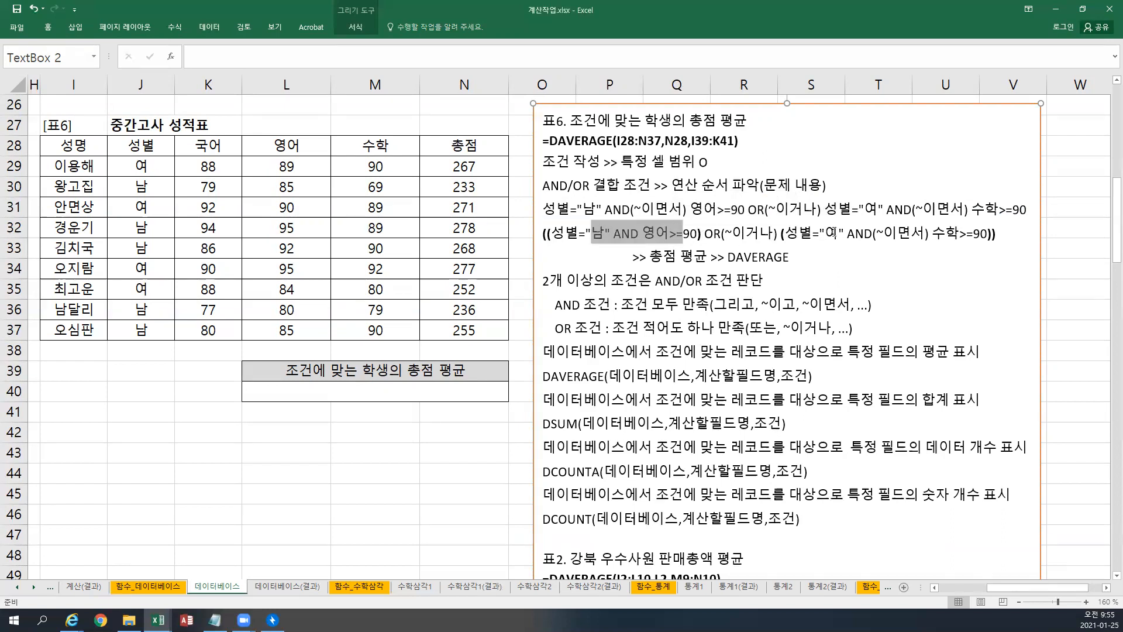
left_click_drag(835, 233, 923, 234)
left_click_drag(705, 233, 772, 234)
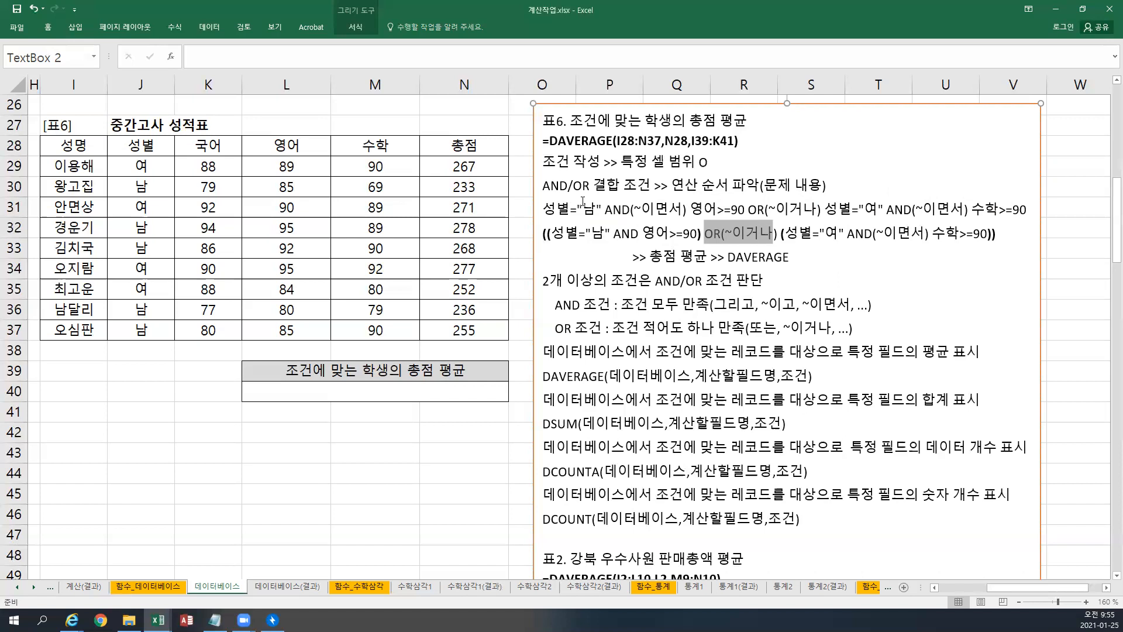
left_click_drag(544, 184, 635, 185)
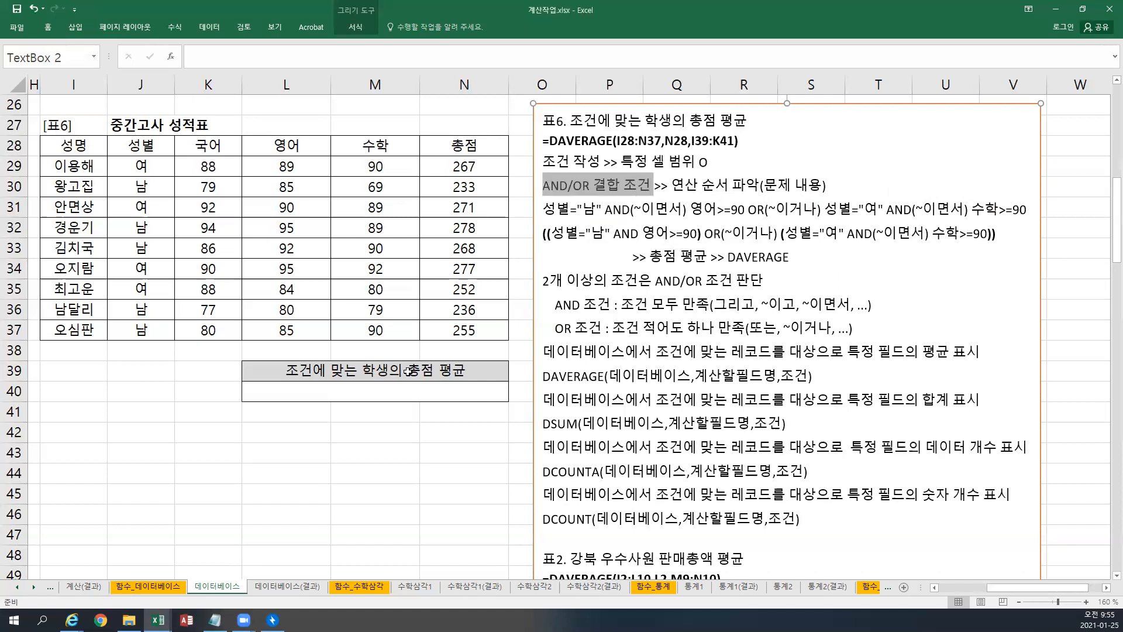
left_click(306, 432)
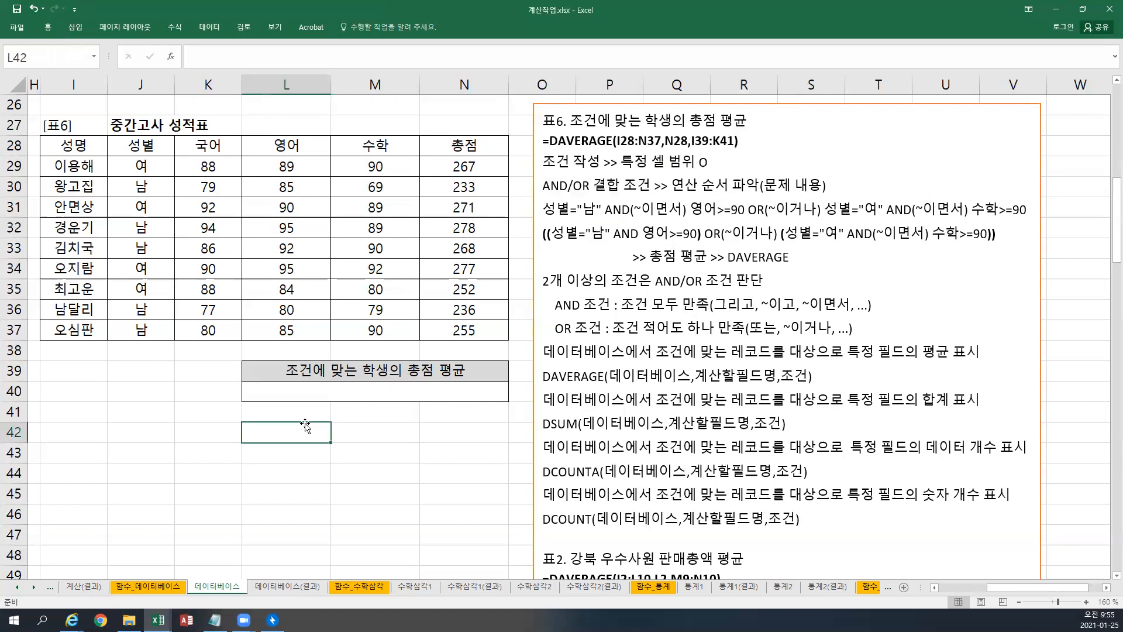
left_click(73, 149)
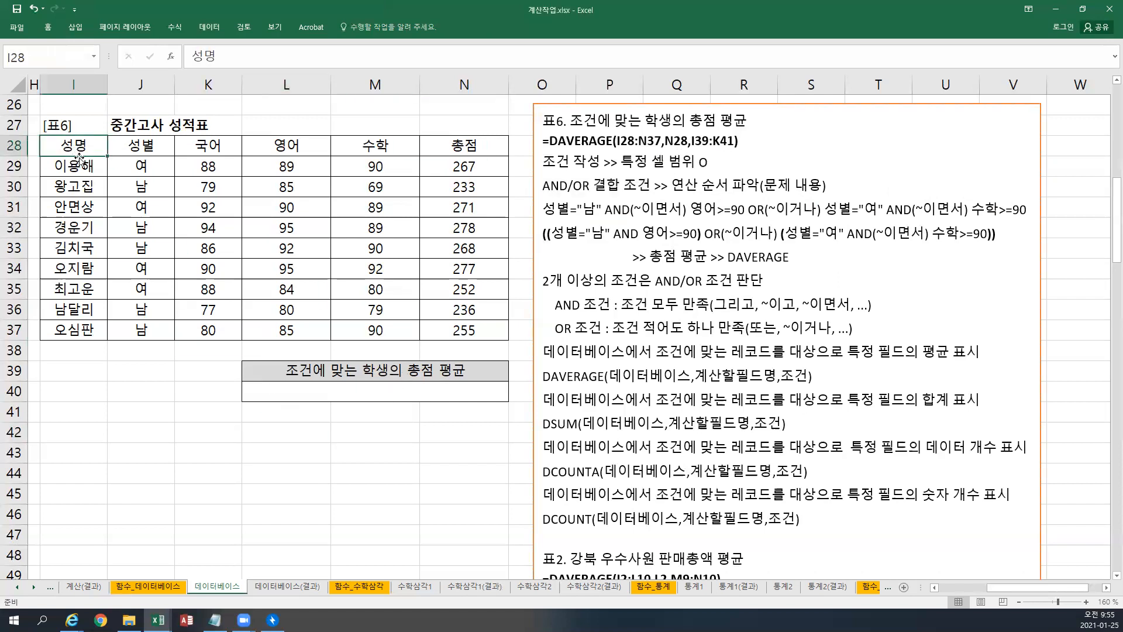
key("ctrl+c")
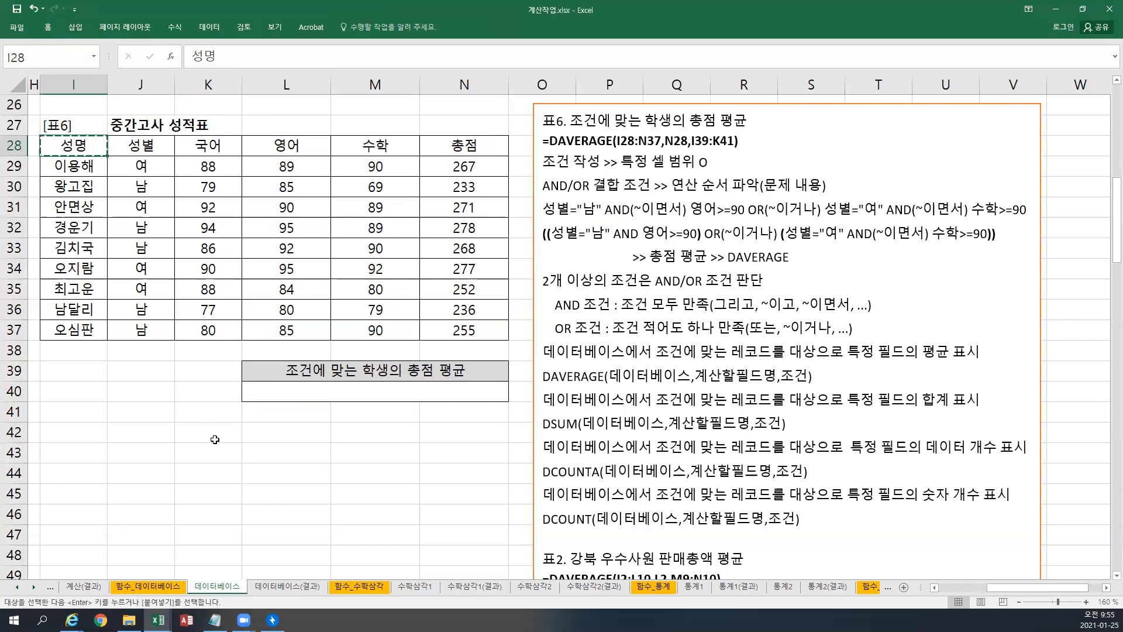
left_click(257, 432)
key("ctrl+v")
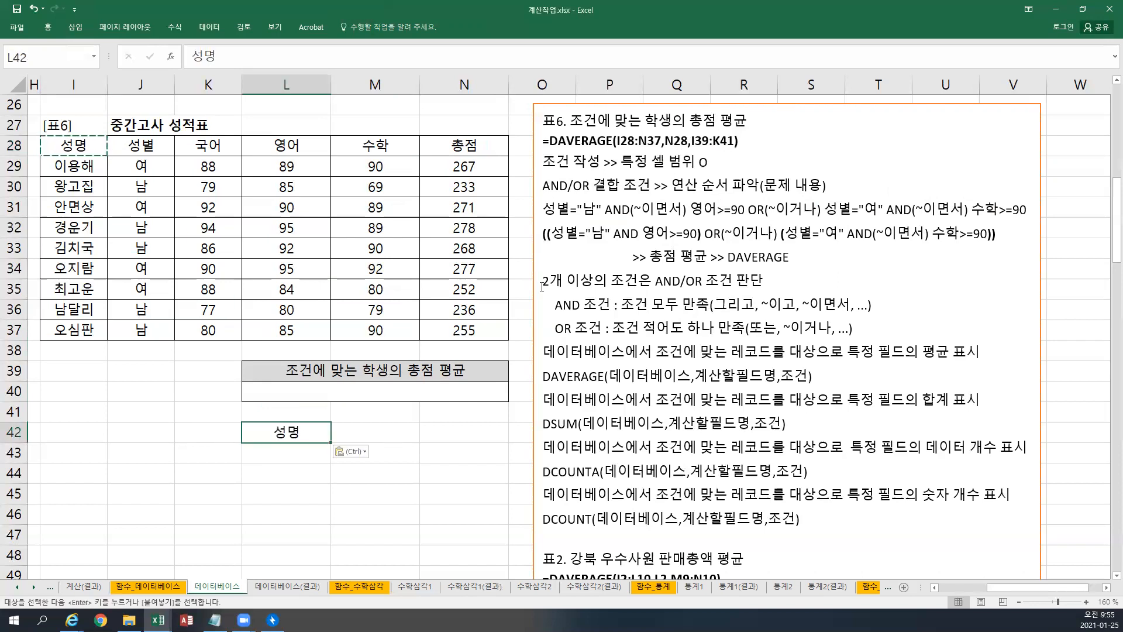
Move the notes text box over to column P, and copy 성별 and 남 from the 표6 table into L42 and L43.
left_click_drag(532, 282, 607, 284)
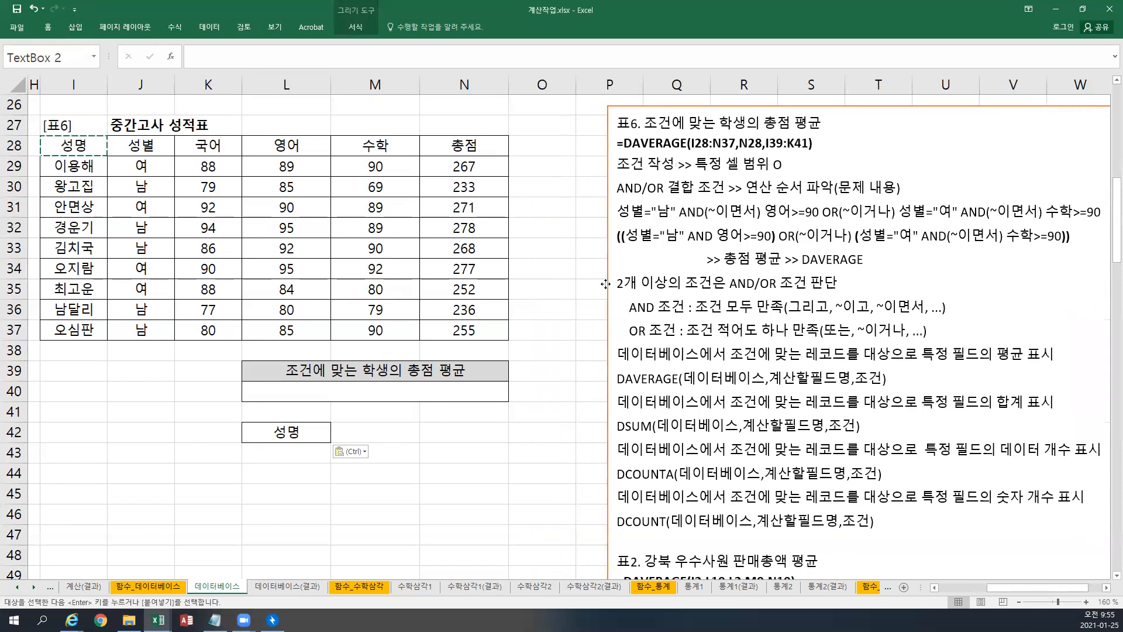
left_click(144, 150)
key("ctrl+c")
left_click(287, 432)
key("ctrl+v")
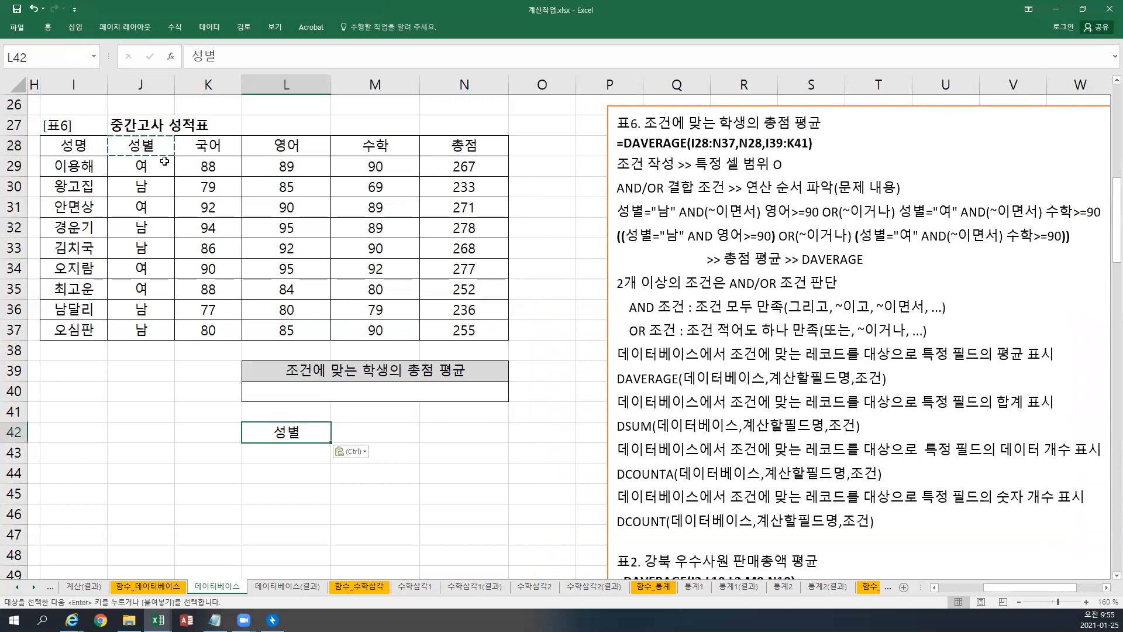
left_click(154, 187)
key("ctrl+c")
left_click(264, 452)
key("ctrl+v")
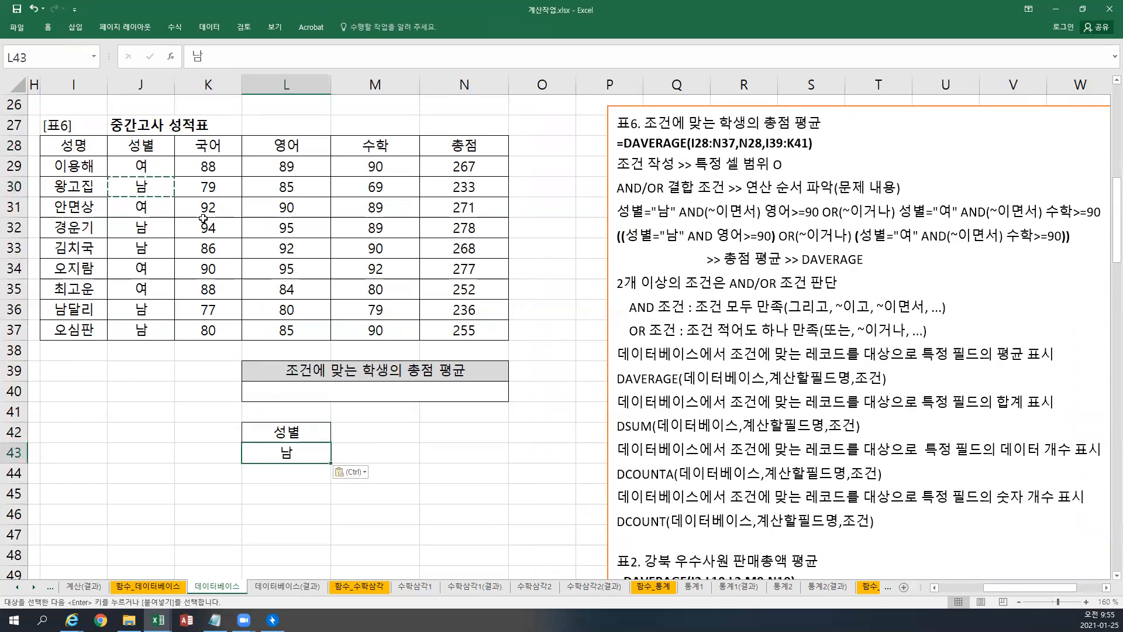
Copy the 영어 header into M42 and enter the condition >=90 below it in M43.
left_click(280, 151)
key("ctrl+c")
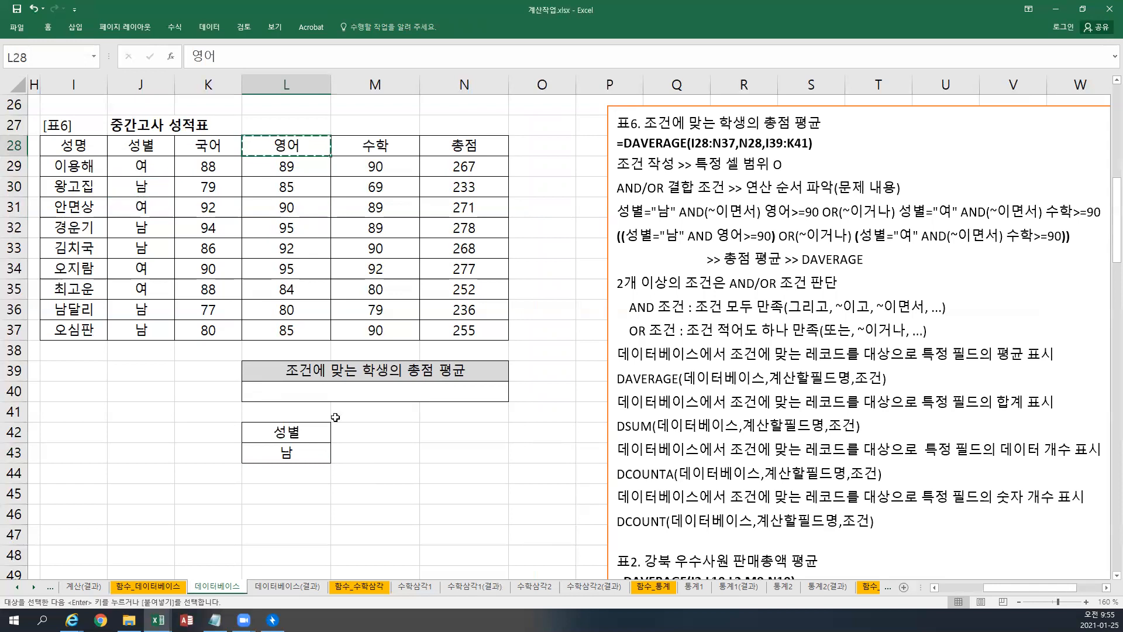
left_click(366, 431)
key("ctrl+v")
left_click(359, 448)
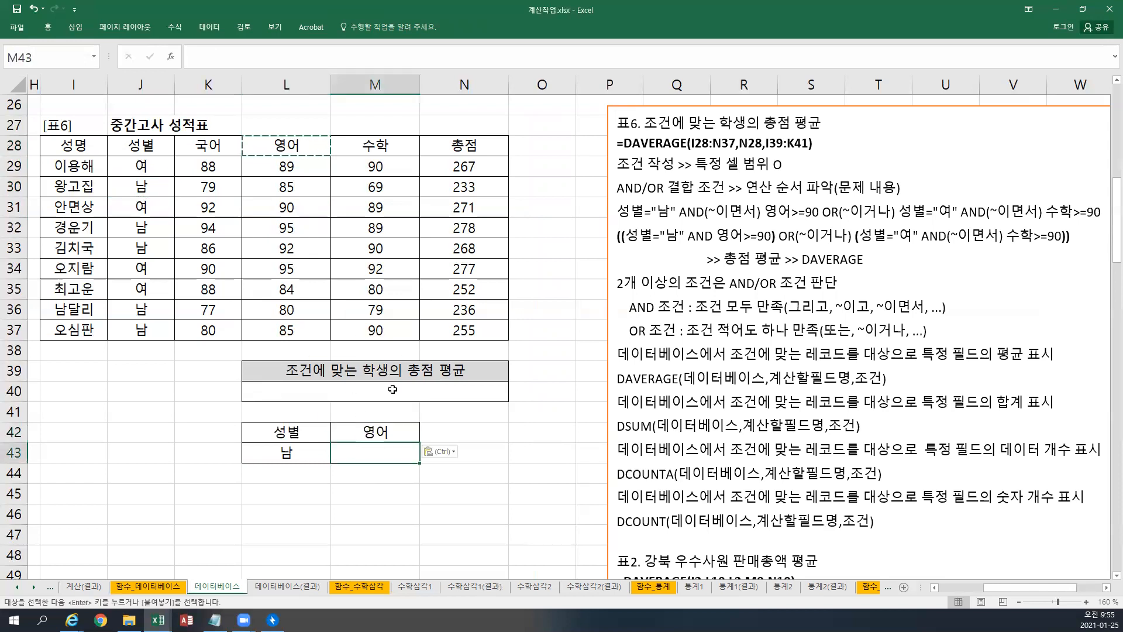
type(">=90")
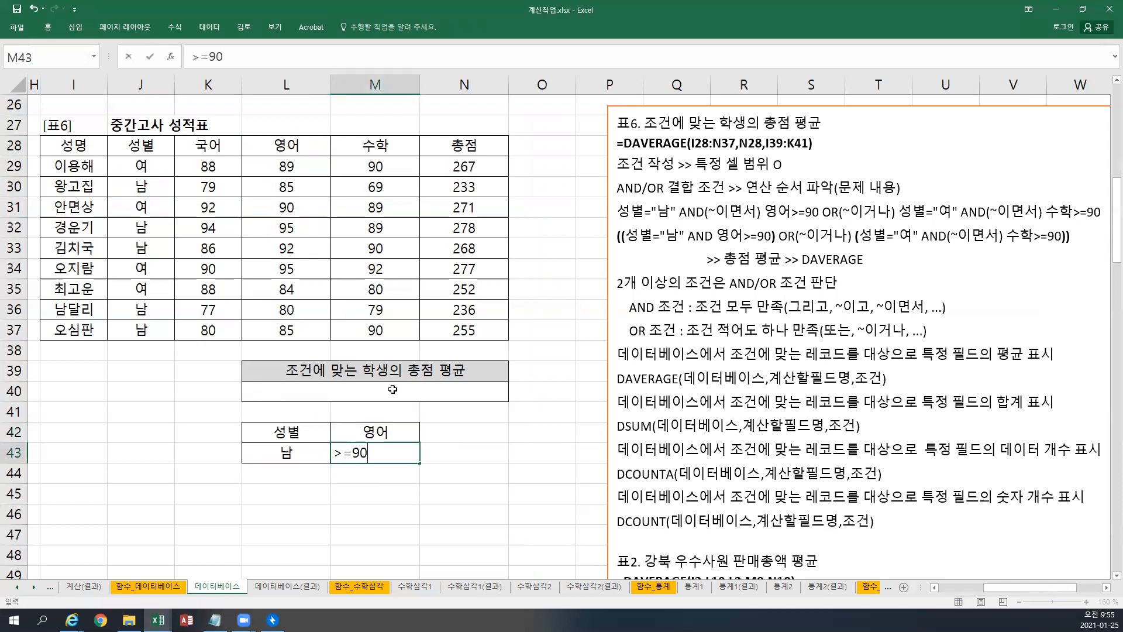
left_click(377, 500)
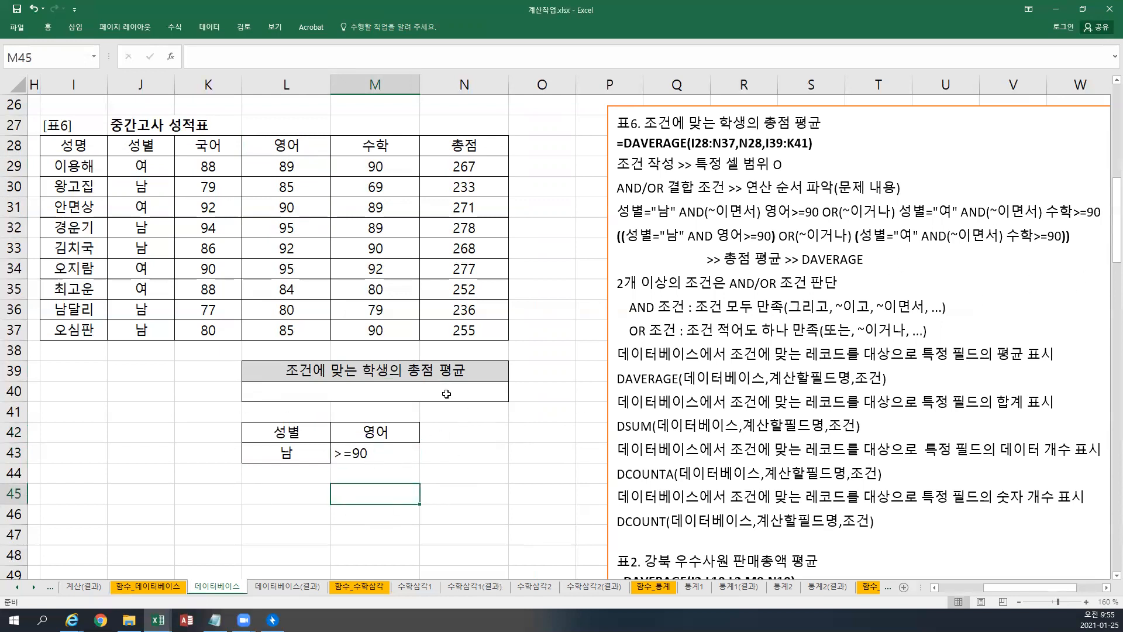
Copy the 성별 header into N42 and the value 여 into N44, one row below the 남 condition.
left_click(156, 146)
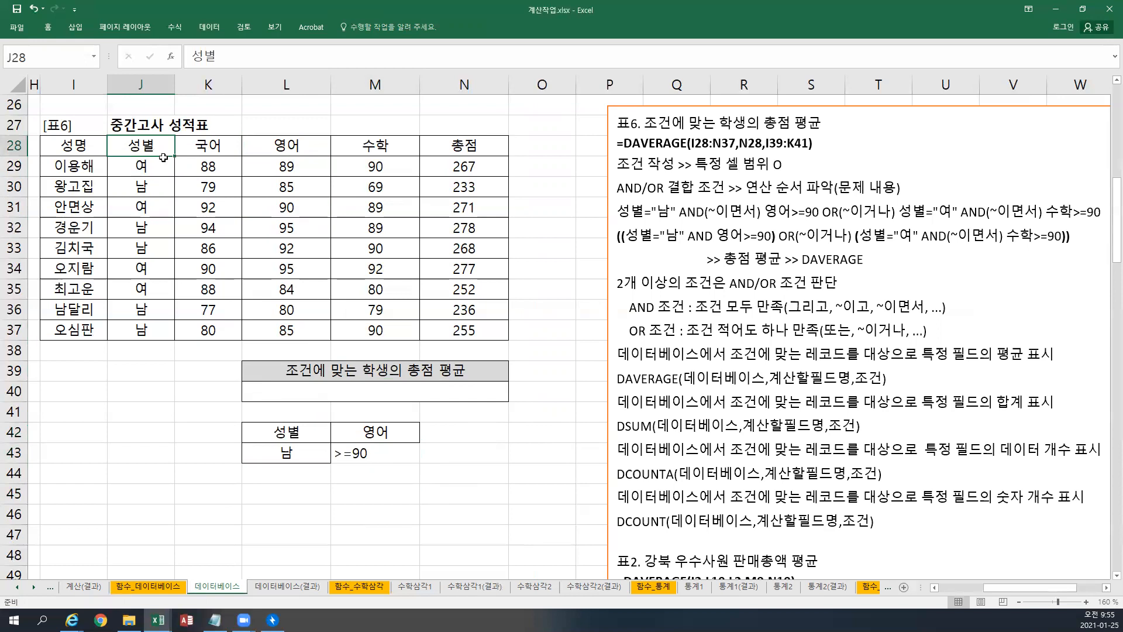
key("ctrl+c")
left_click(454, 447)
left_click(450, 430)
key("ctrl+v")
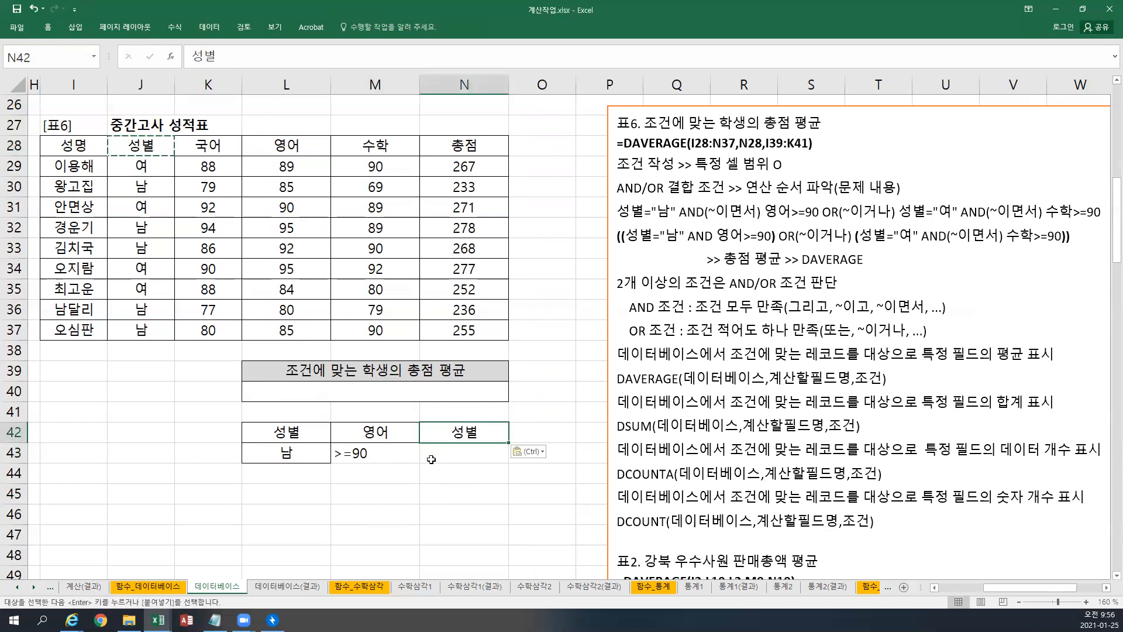
left_click(147, 168)
key("ctrl+c")
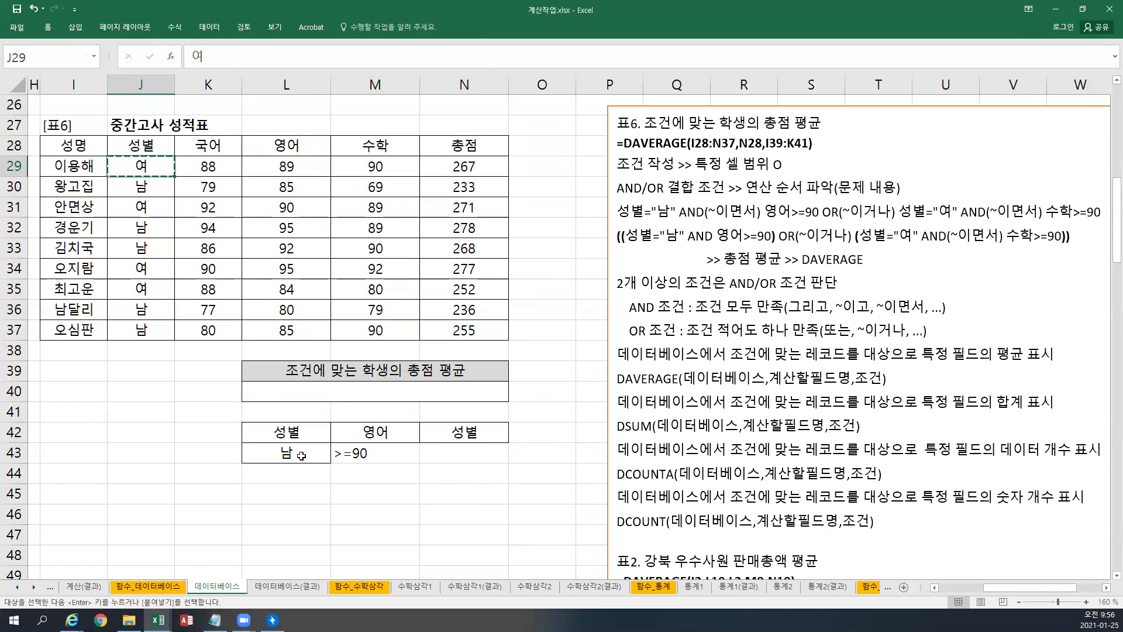
left_click_drag(301, 456, 374, 455)
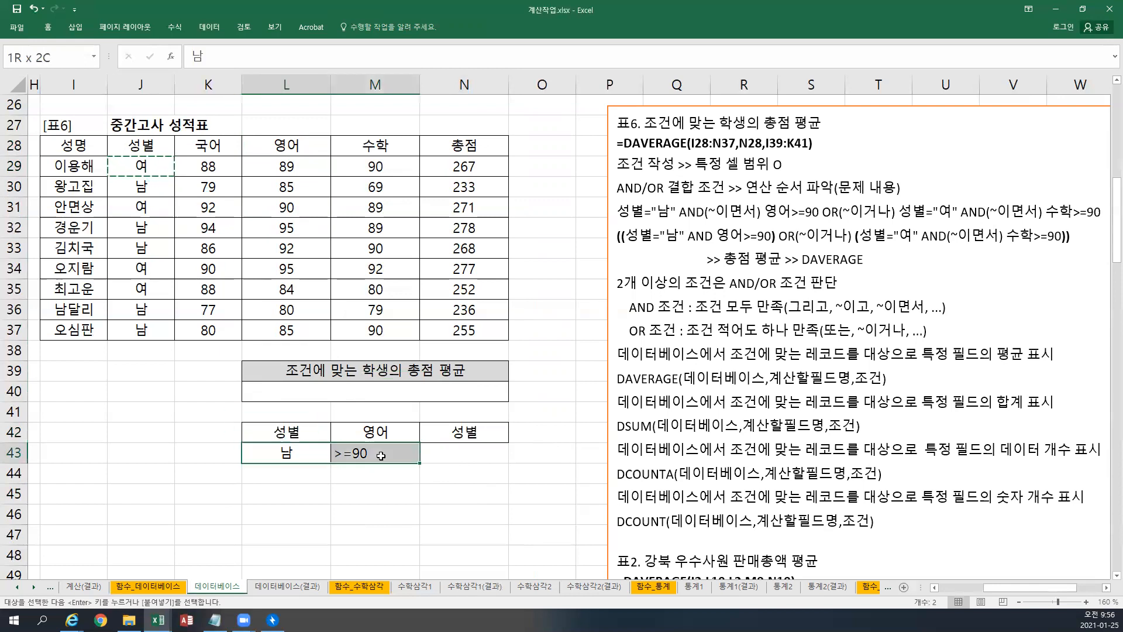
left_click(448, 473)
key("ctrl+v")
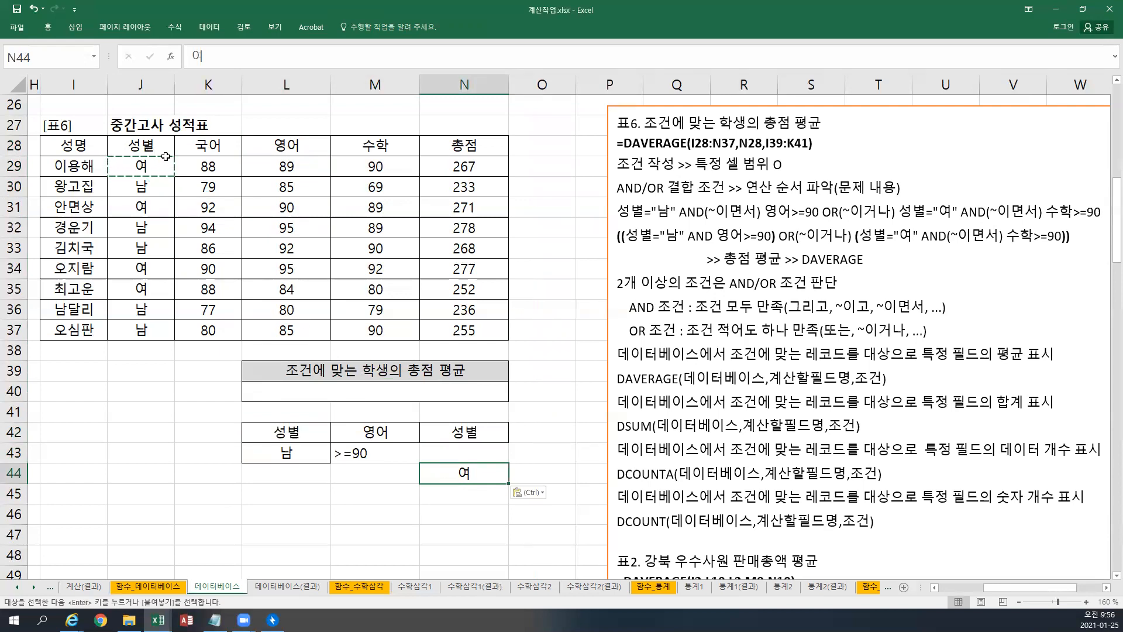
Copy the 수학 header into O42 and enter the condition >=90 in O44, on the same row as 여.
left_click(364, 147)
key("ctrl+c")
left_click(535, 433)
key("ctrl+v")
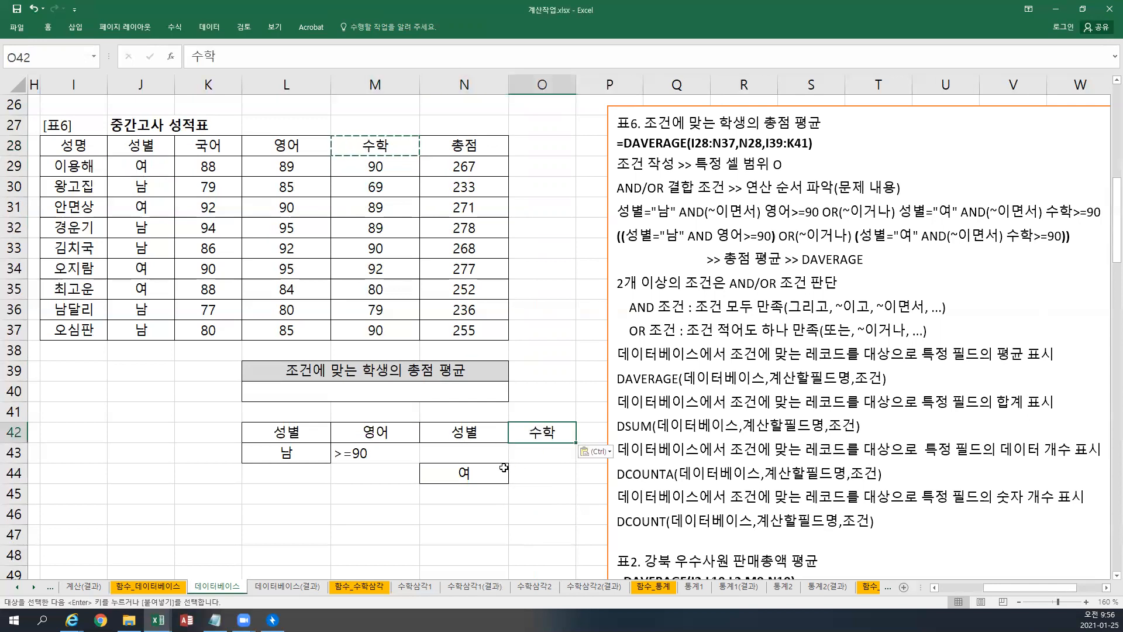
left_click(488, 475)
left_click(542, 477)
left_click_drag(484, 473, 533, 474)
left_click(531, 474)
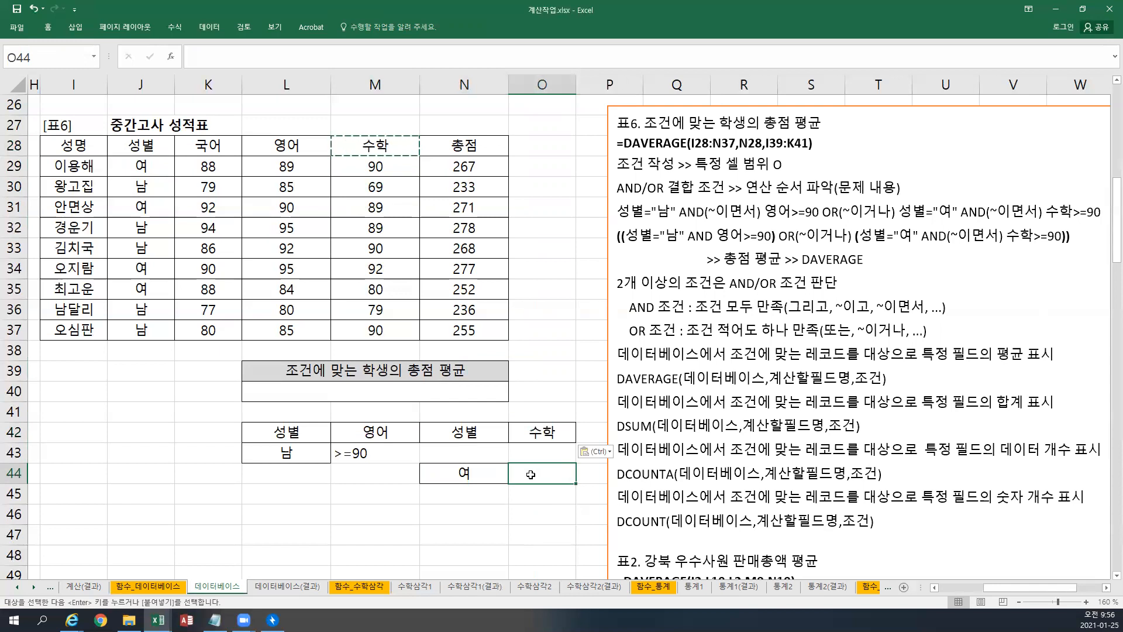
type(">=90")
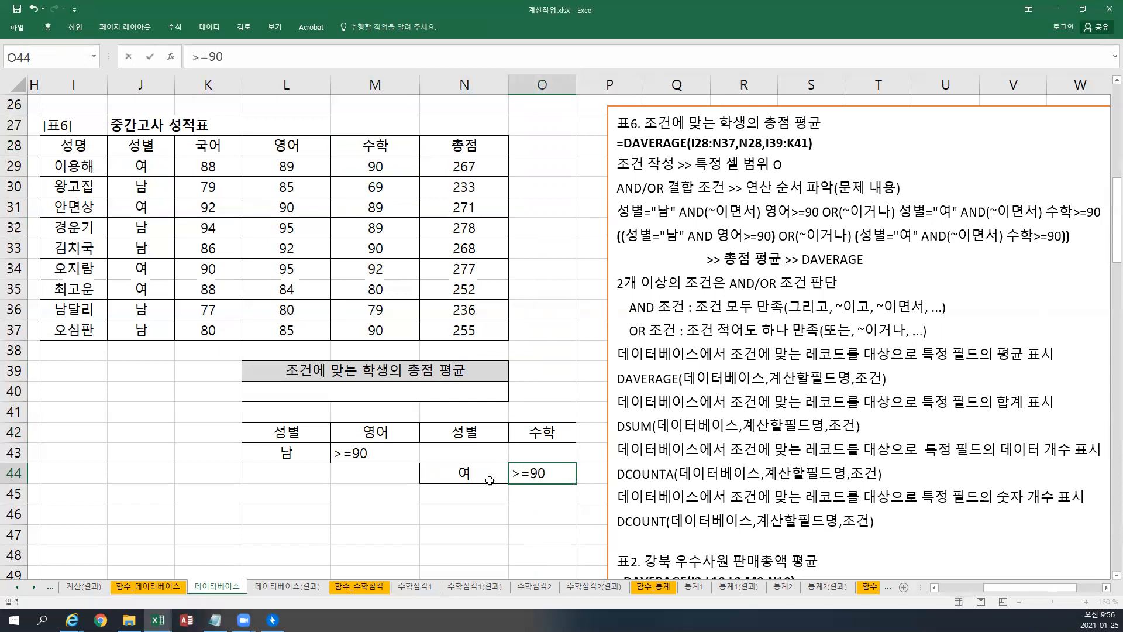
left_click(473, 493)
left_click_drag(313, 432, 513, 478)
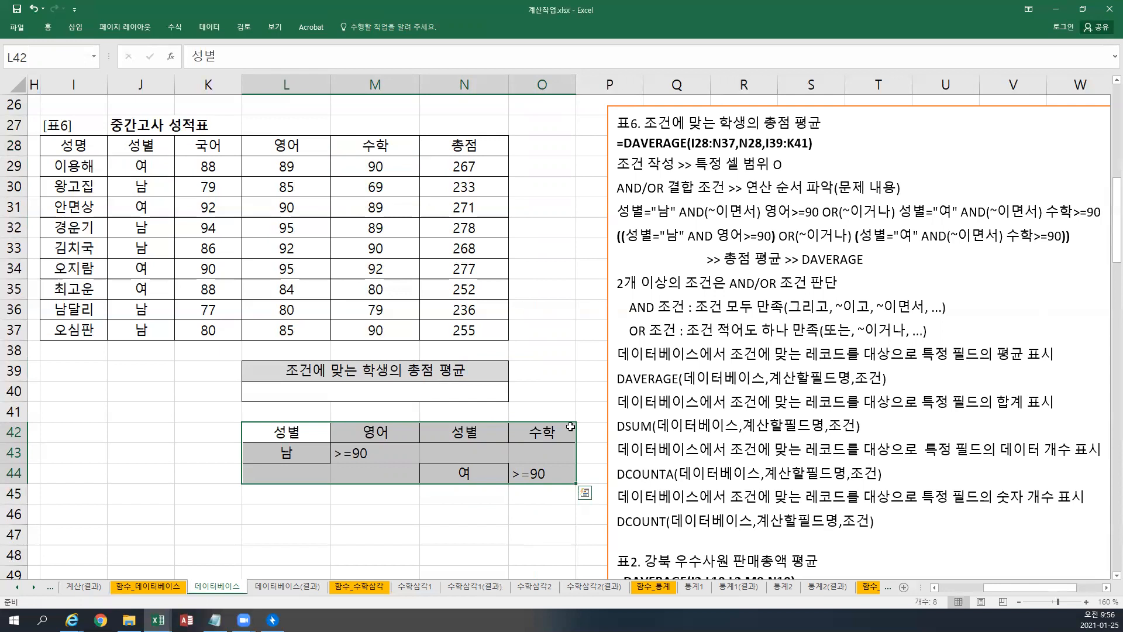
Fill the empty range I39:K41 with light gold and collapse the ribbon.
left_click(105, 380)
left_click_drag(106, 380, 199, 412)
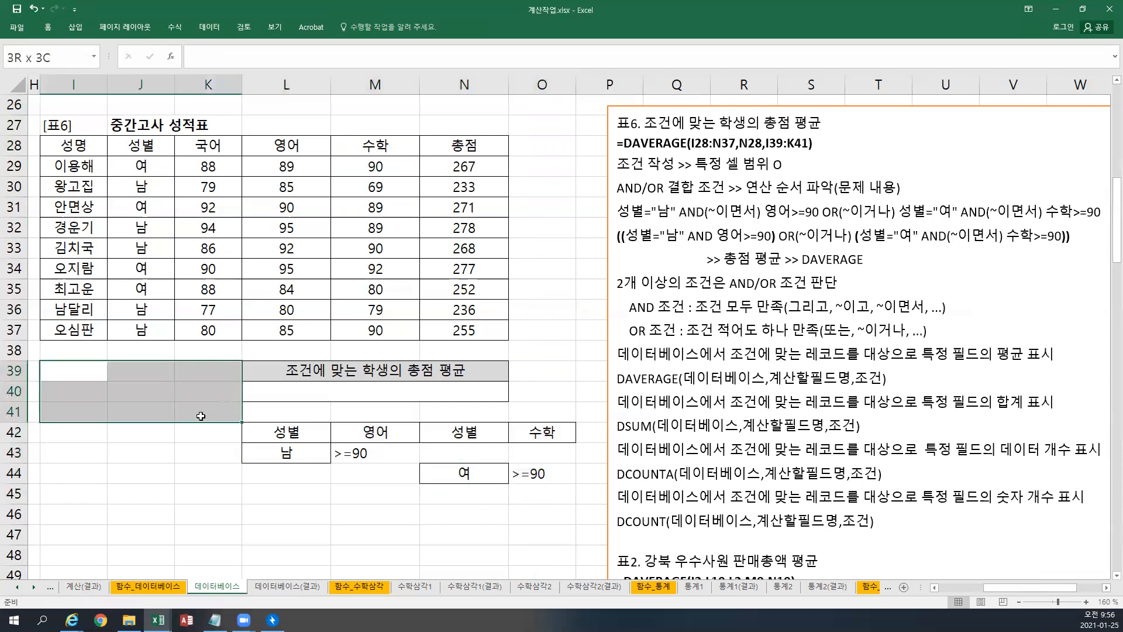
left_click(49, 27)
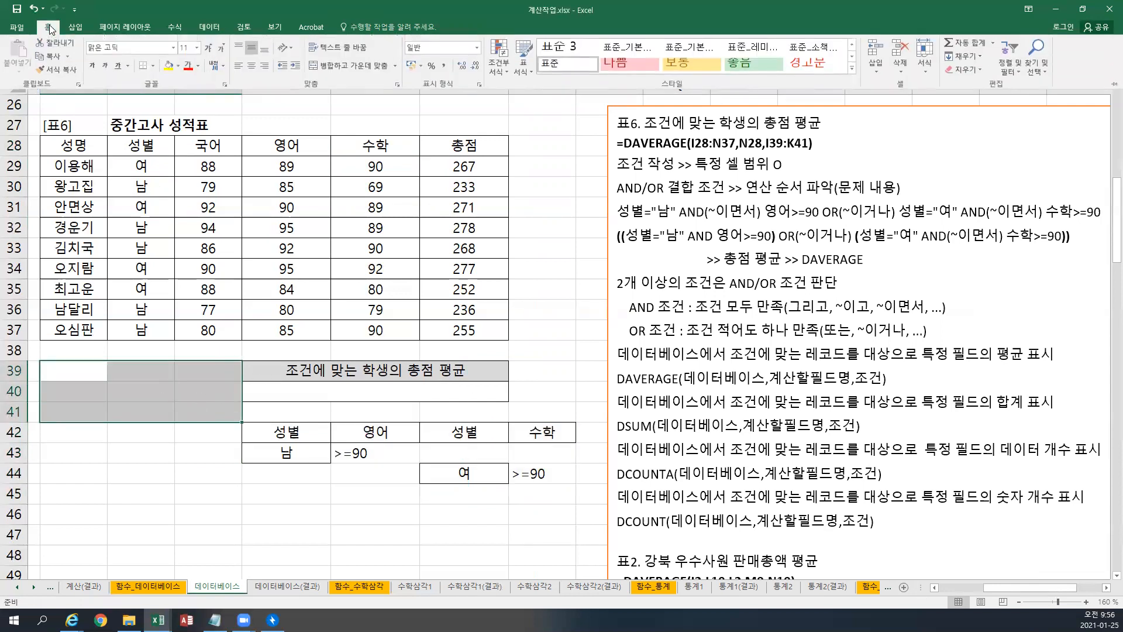
left_click(179, 68)
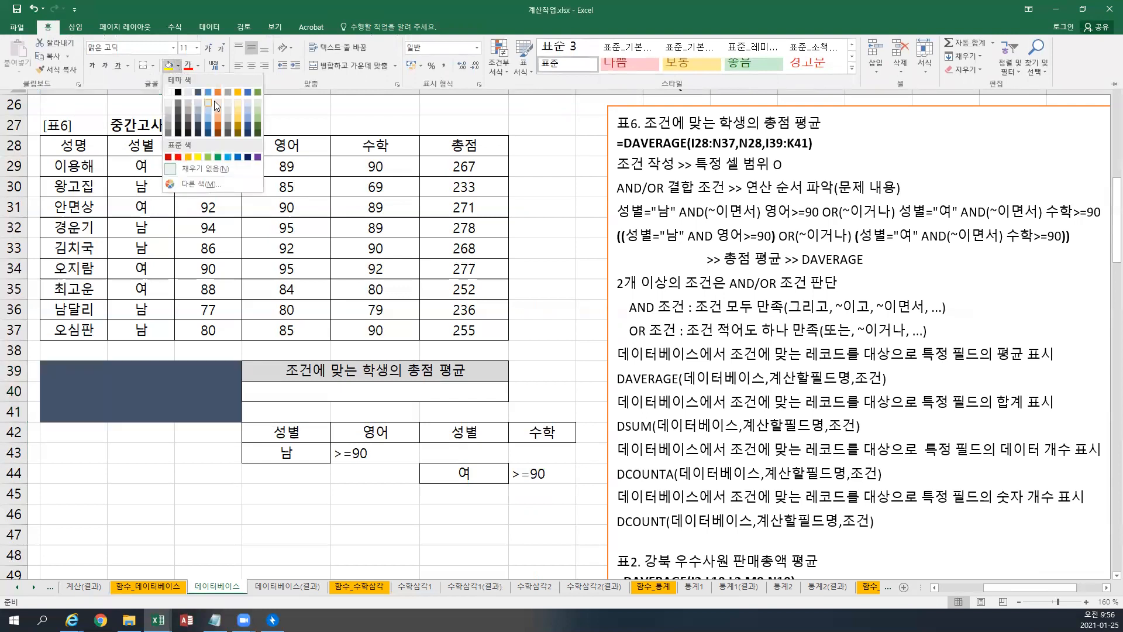
left_click(241, 103)
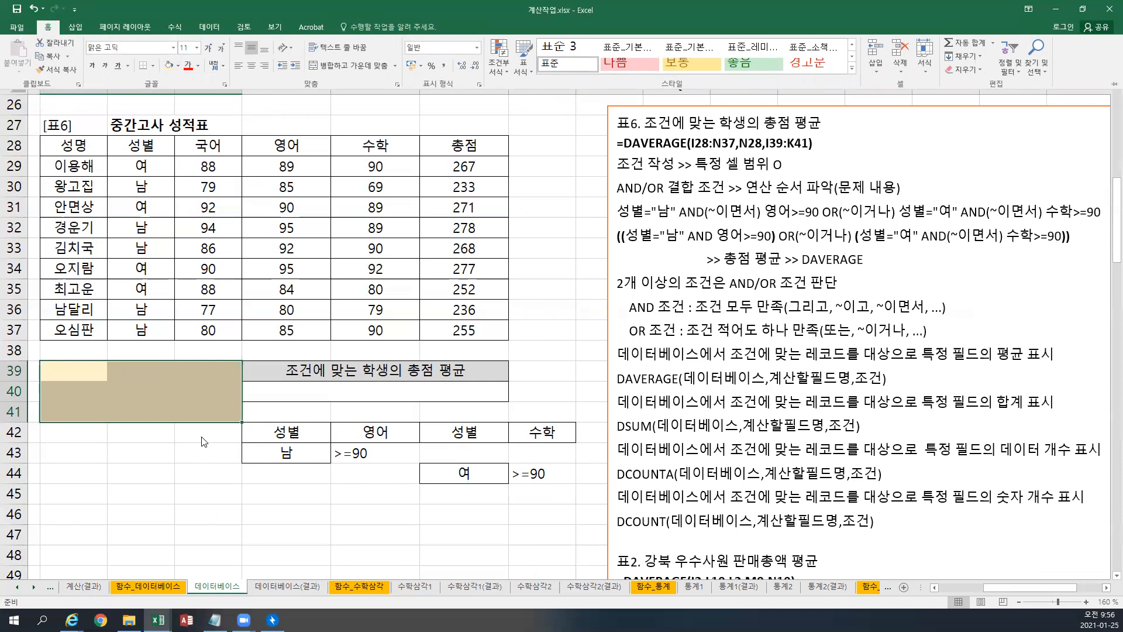
key("ctrl+F1")
Copy the 성별 header from 표6 into I39 and the value 남 into I40 below it.
left_click_drag(290, 434, 547, 475)
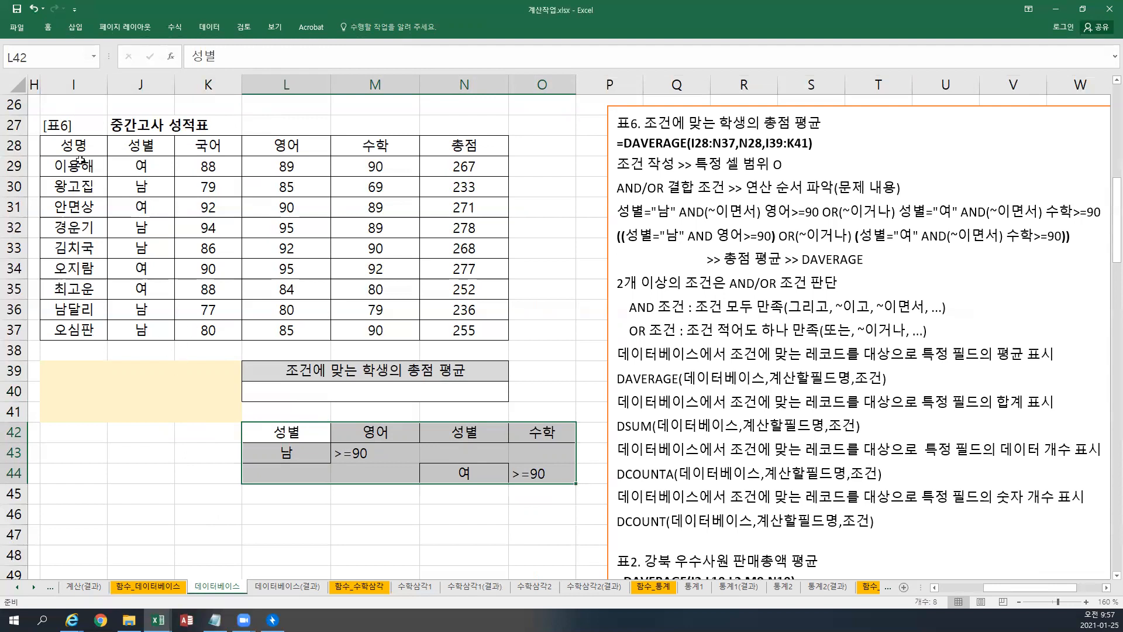
left_click(125, 154)
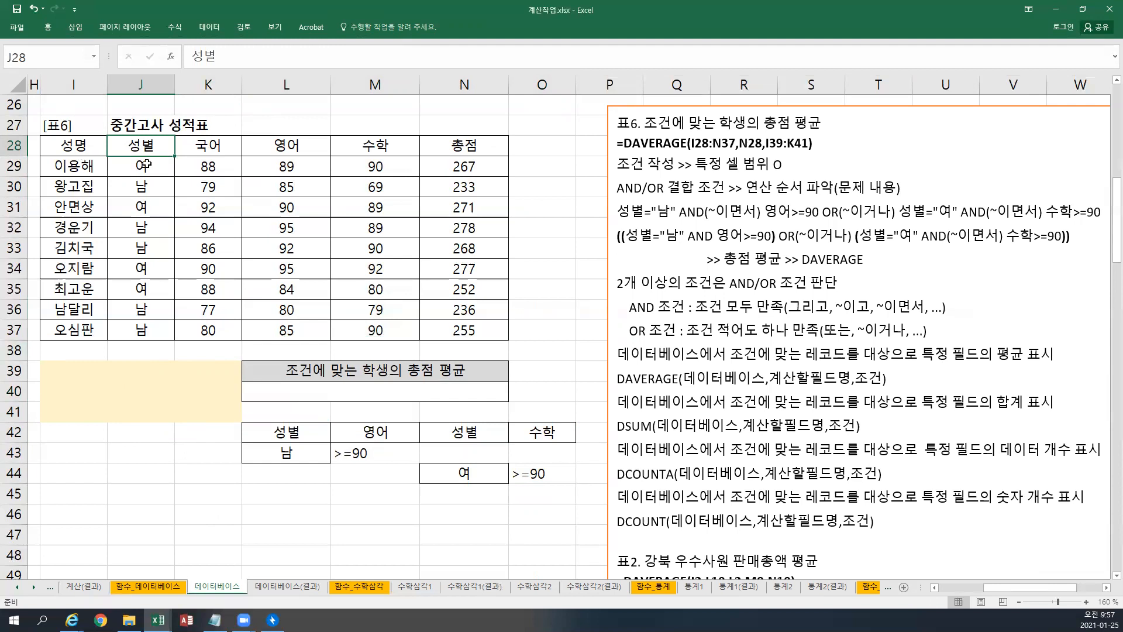
key("ctrl+c")
left_click(82, 374)
key("ctrl+v")
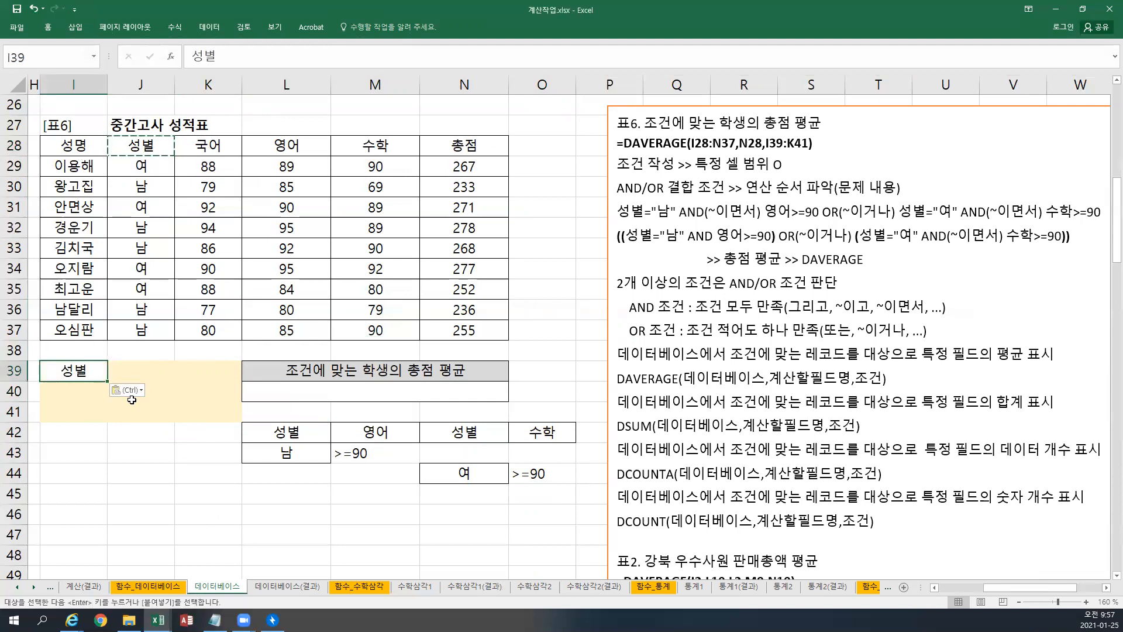
left_click(156, 191)
key("ctrl+c")
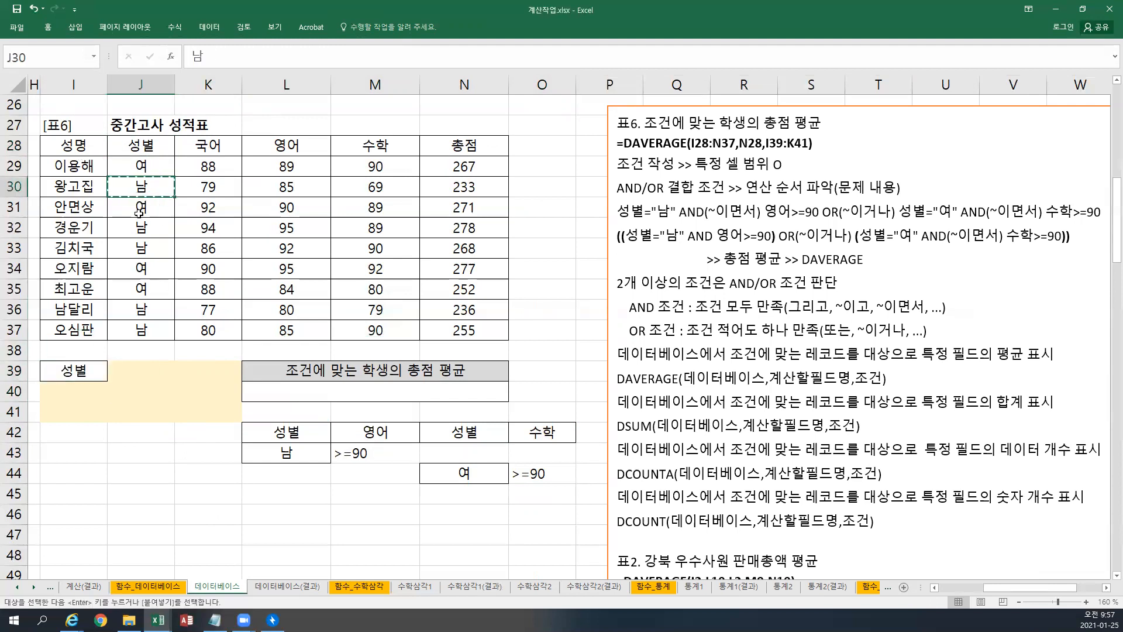
left_click(82, 396)
key("ctrl+v")
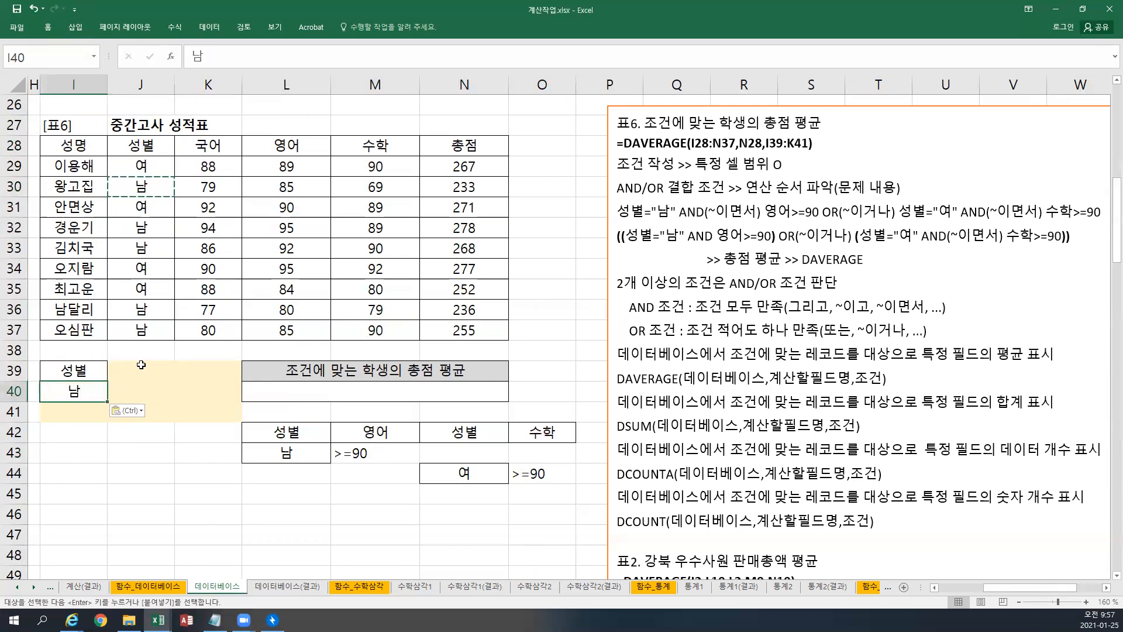
Copy the 영어 header into J39 and enter the condition >=90 in J40, on the same row as 남.
left_click(295, 148)
key("ctrl+c")
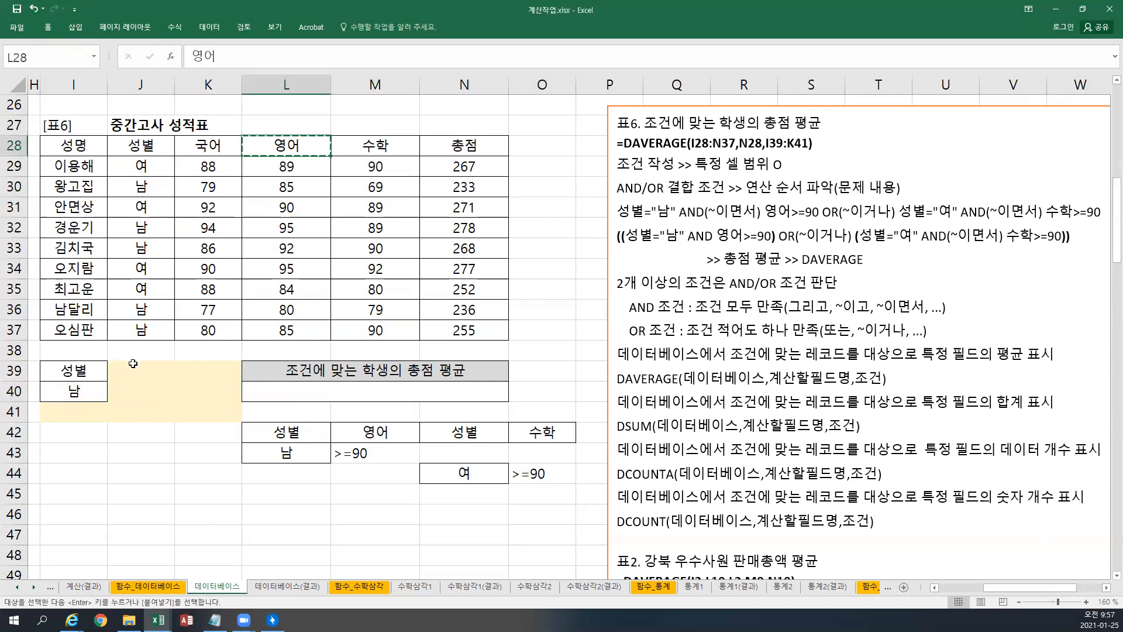
left_click(133, 363)
key("ctrl+v")
key("Down")
type(">=90")
key("Return")
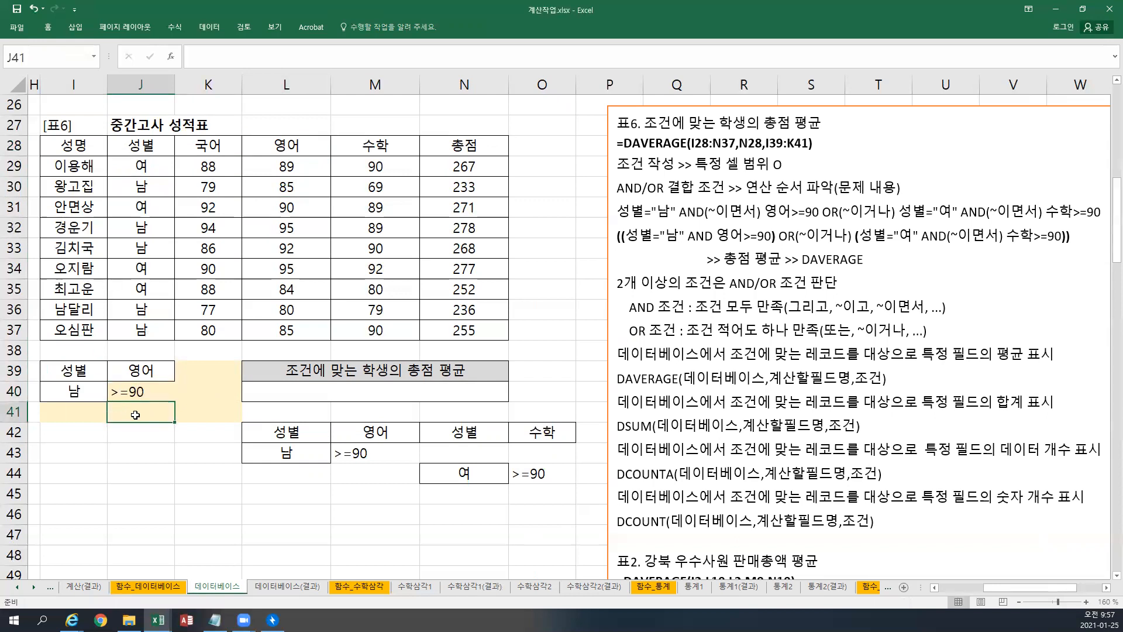
Compare the repeated 성별 headers and the row placement of 남 and 여 in the four-column criteria L42:O44.
left_click(300, 432)
left_click(444, 429)
left_click(266, 425)
left_click(445, 432)
left_click_drag(385, 446, 286, 452)
left_click(464, 474)
left_click(275, 450)
left_click(375, 473)
left_click(277, 448)
left_click(464, 493)
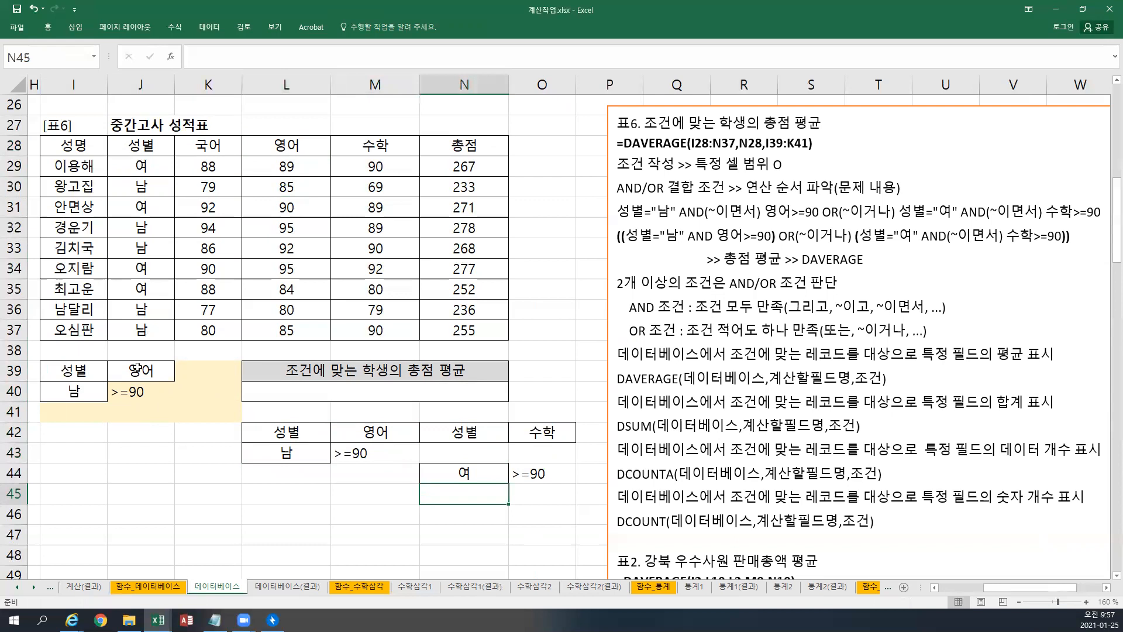
Copy the value 여 into I41, below 남 in the shared 성별 column.
left_click(155, 170)
key("ctrl+c")
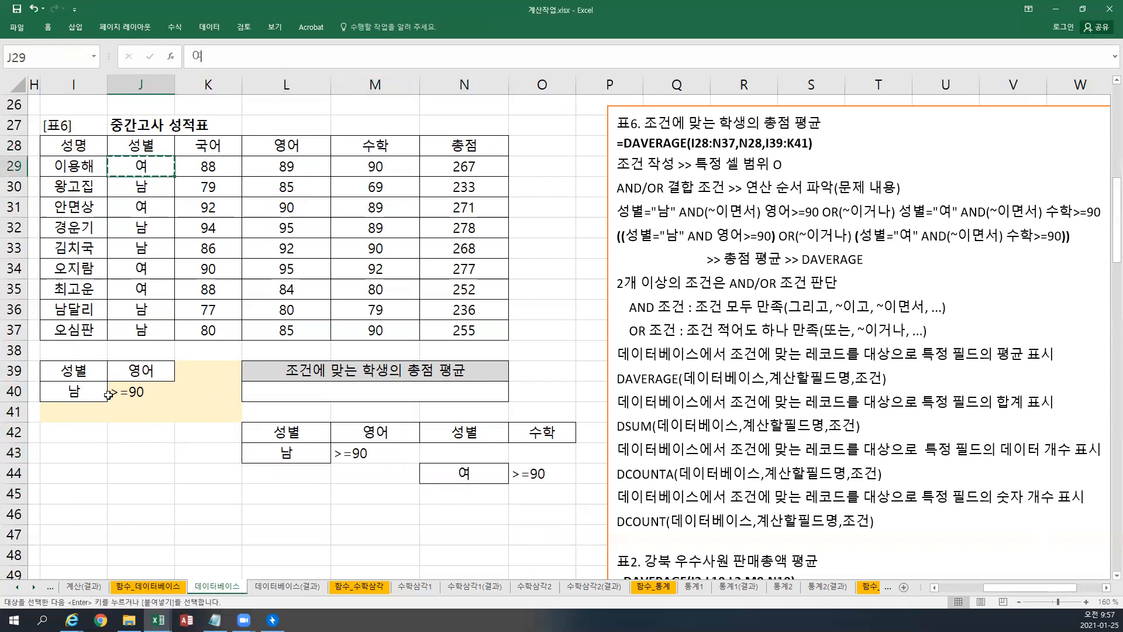
left_click(79, 416)
key("ctrl+v")
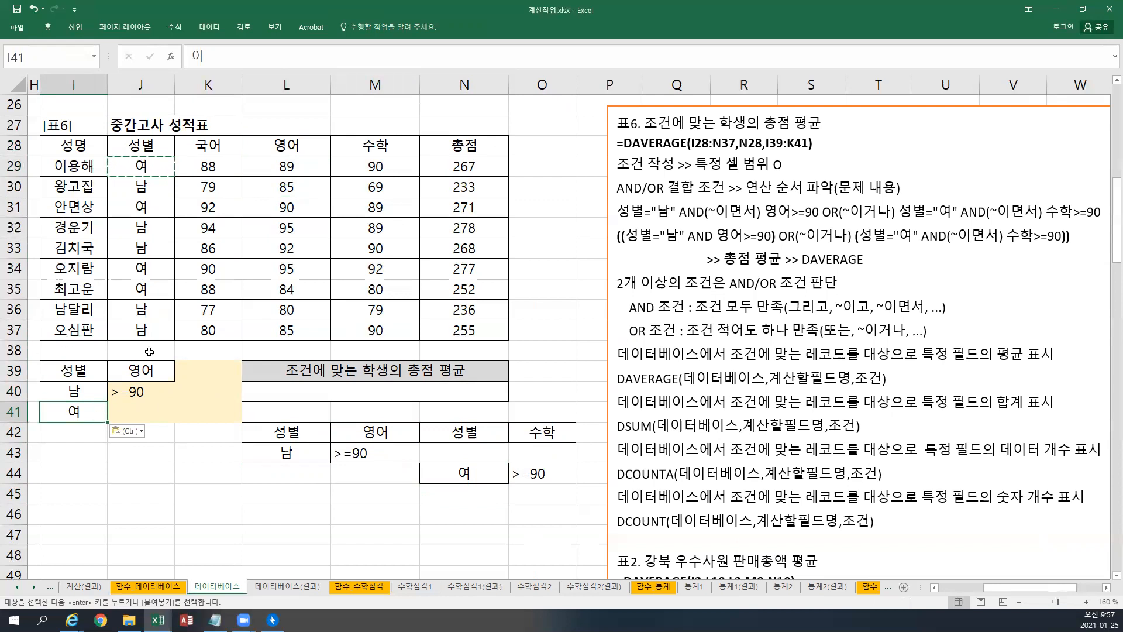
Copy the 수학 header into K39 and enter the condition >=90 in K41, on the same row as 여.
left_click(354, 148)
key("ctrl+c")
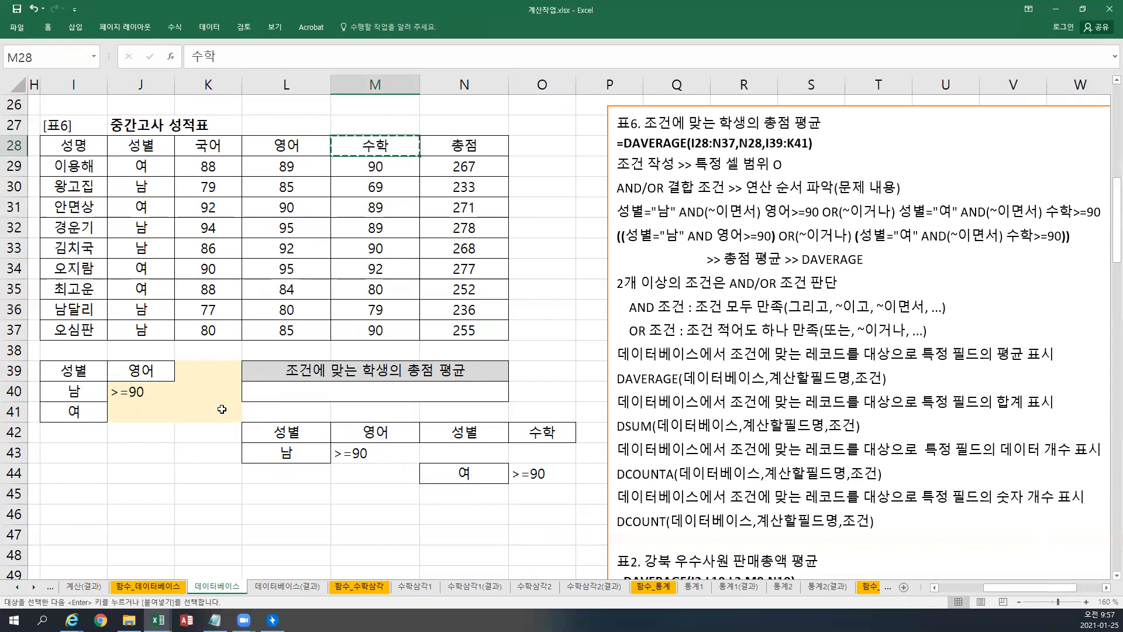
left_click(188, 370)
key("ctrl+v")
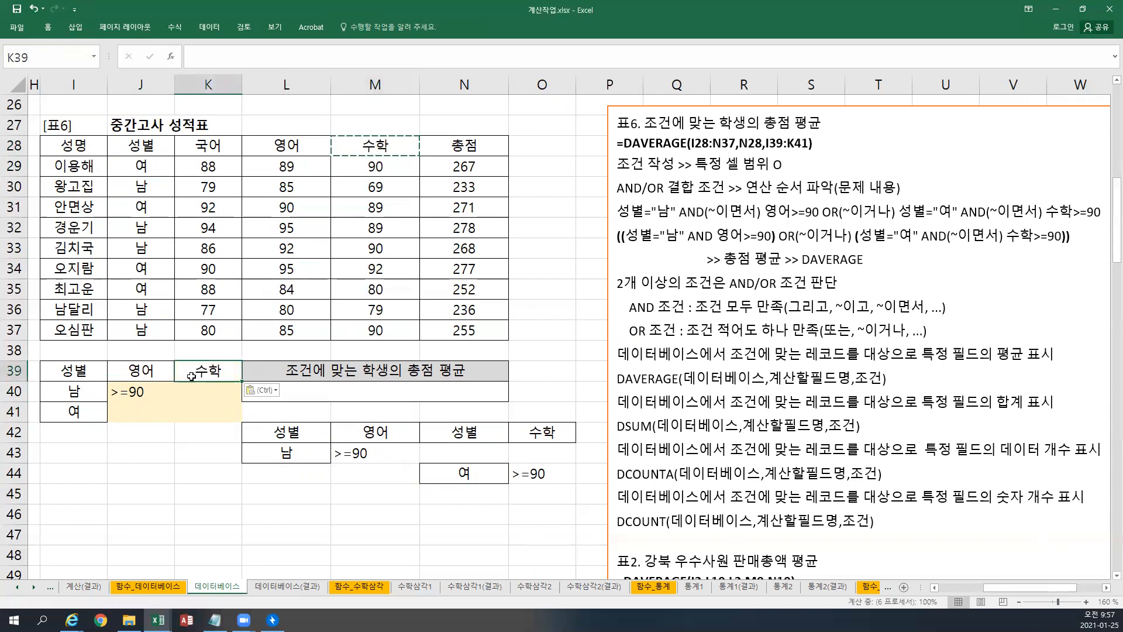
left_click(204, 405)
type(">=90")
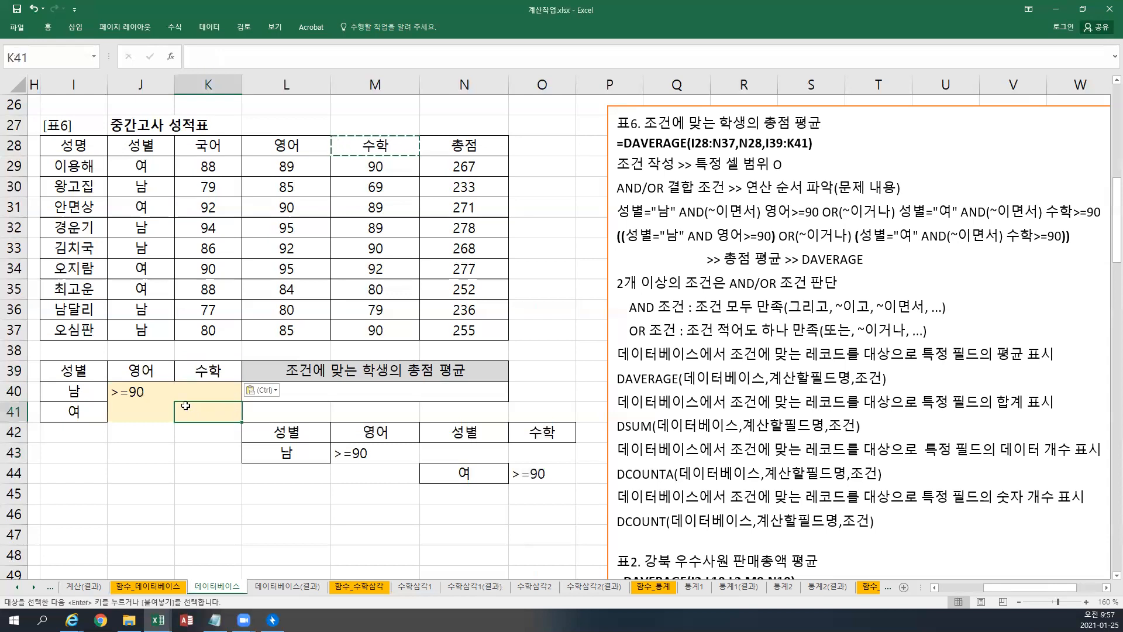
key("Return")
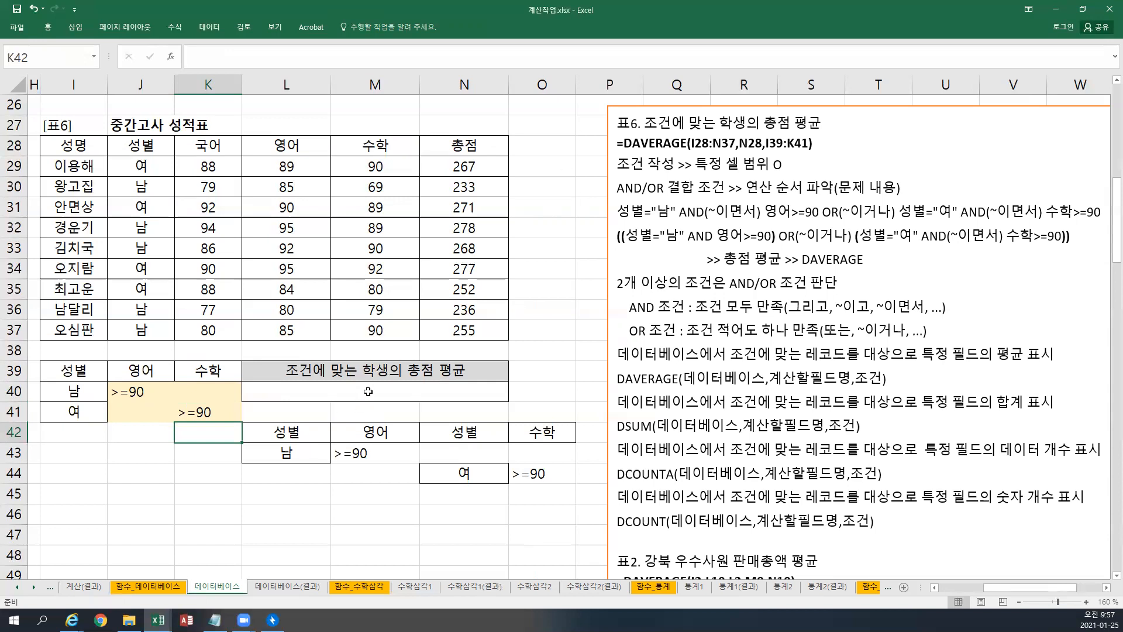
Enter =DAVERAGE(I28:N37,N28,I39:K41) in L40 to average 총점 for the students meeting the criteria.
left_click(370, 392)
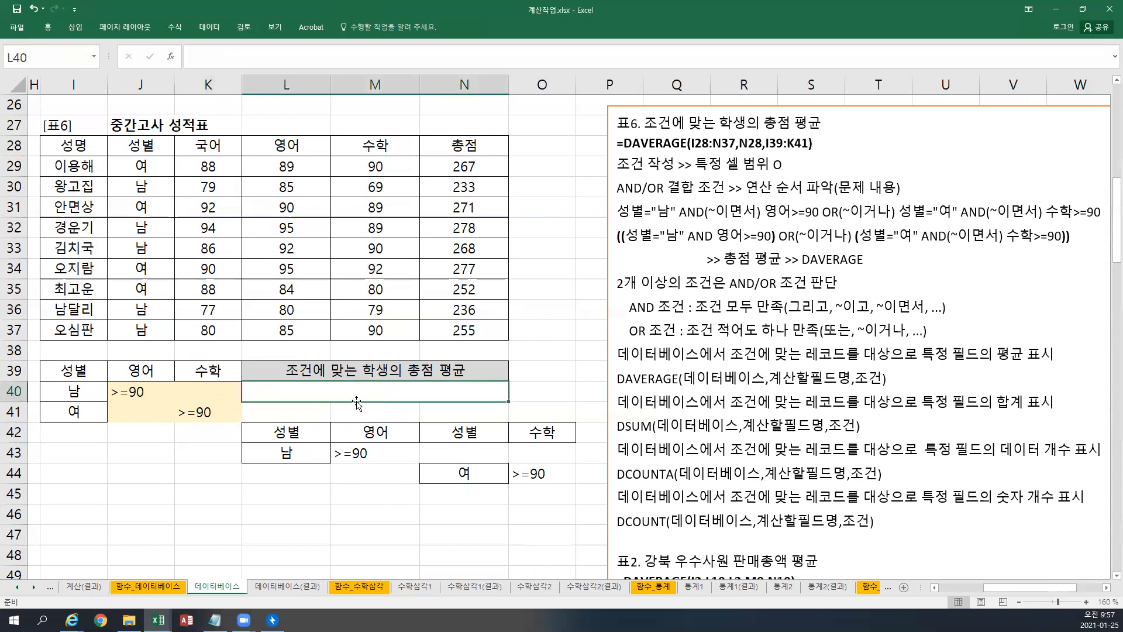
scroll(404, 370, "up", 1)
scroll(453, 234, "up", 7)
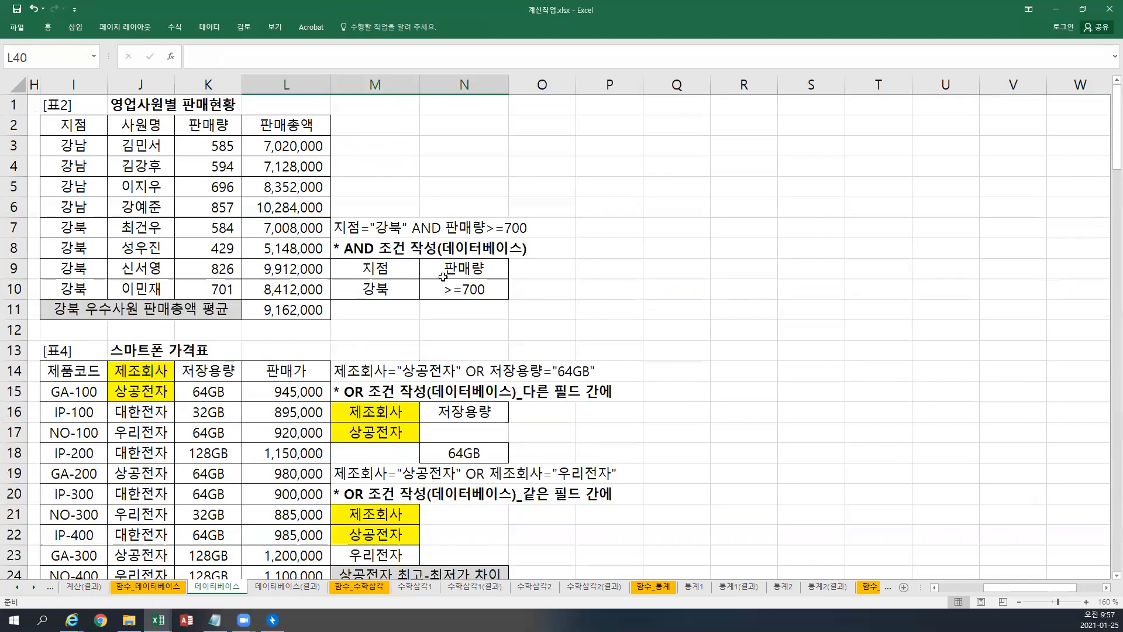
scroll(441, 275, "down", 9)
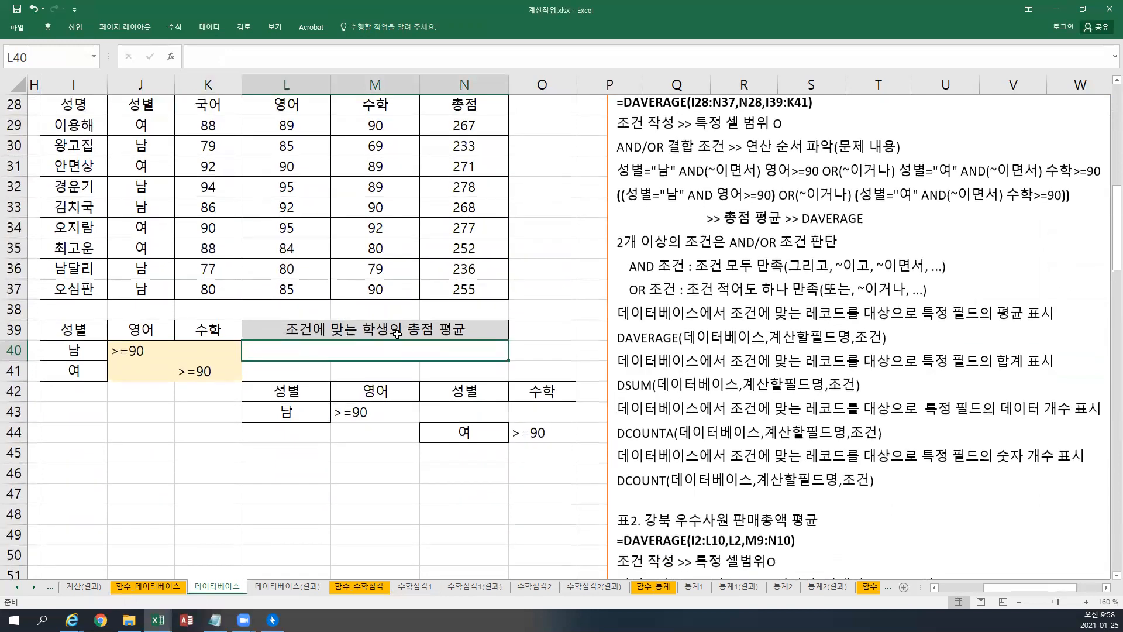
scroll(412, 356, "up", 1)
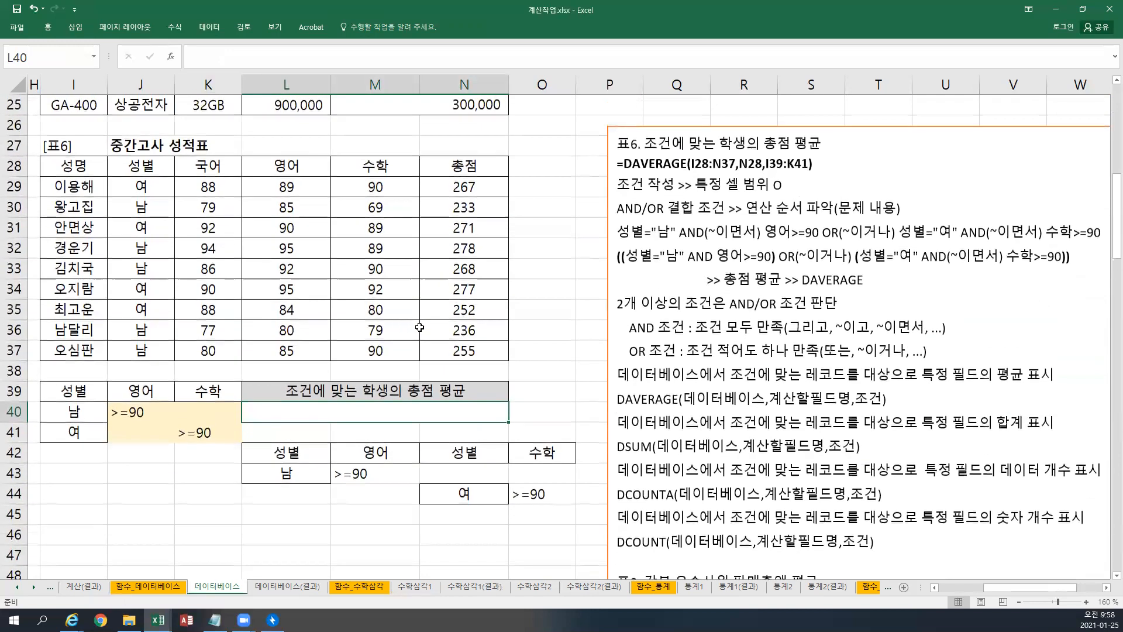
type("=D")
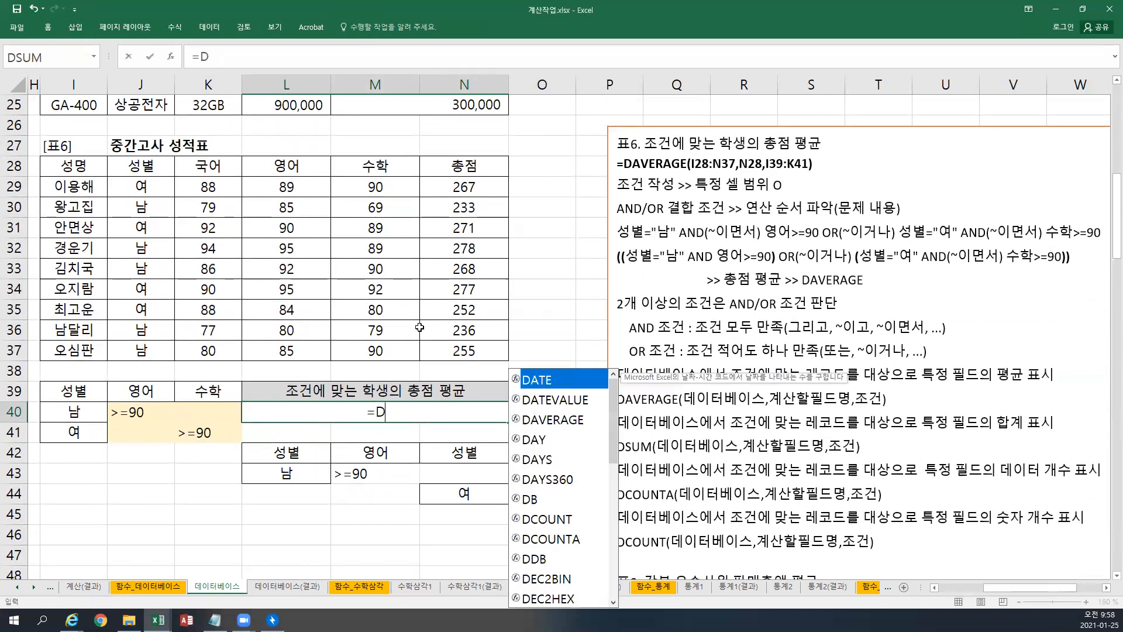
type("AVERAGE")
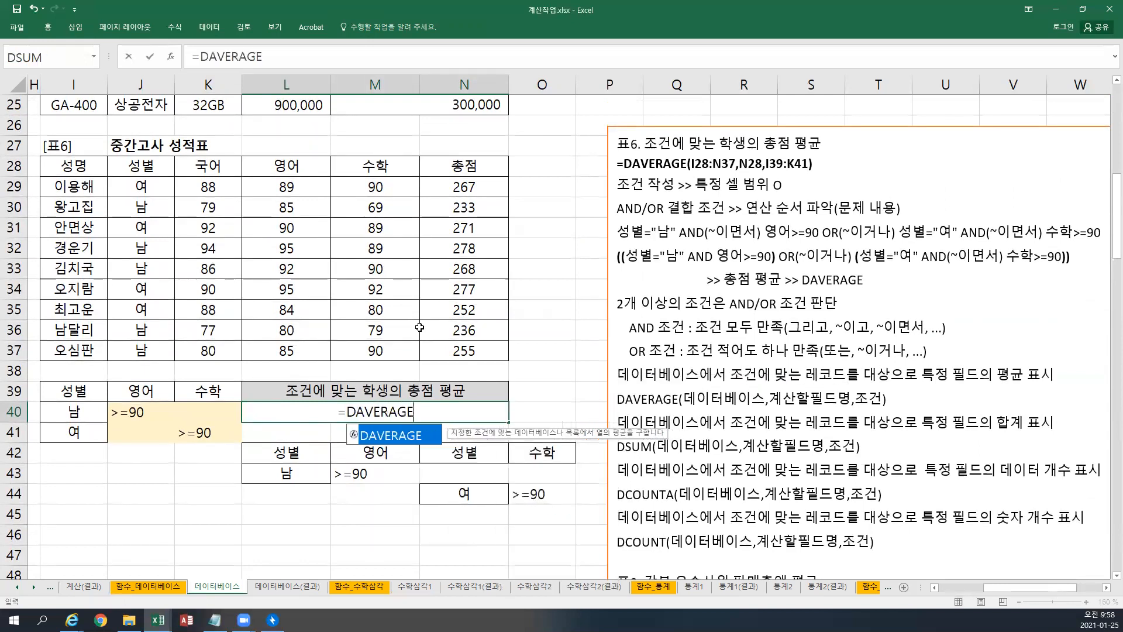
type("(")
left_click_drag(88, 168, 437, 344)
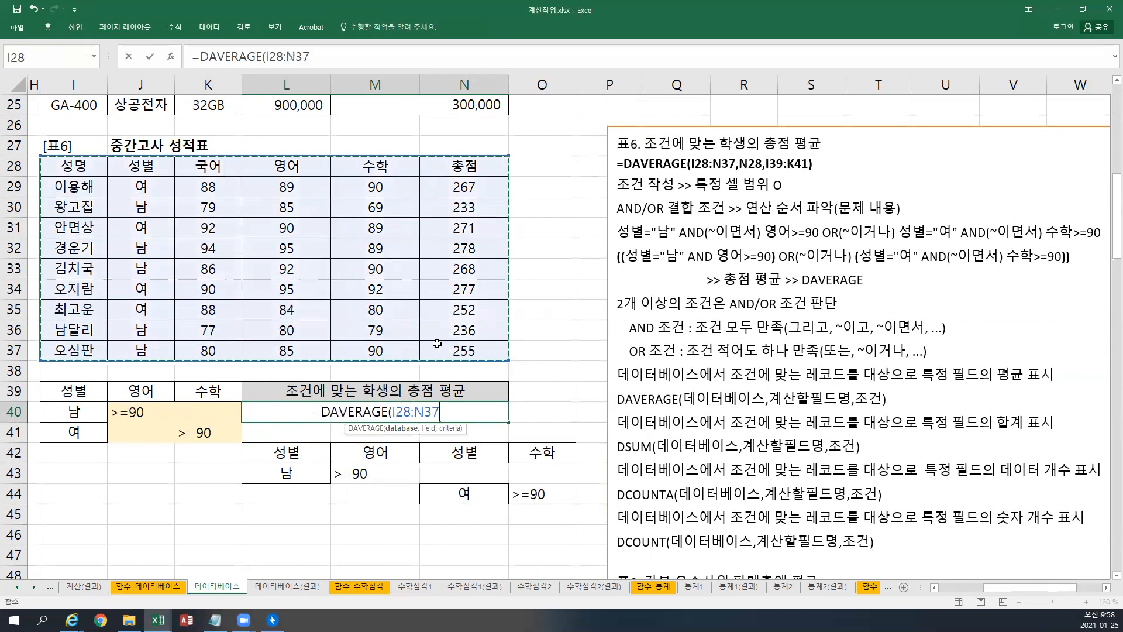
type(",")
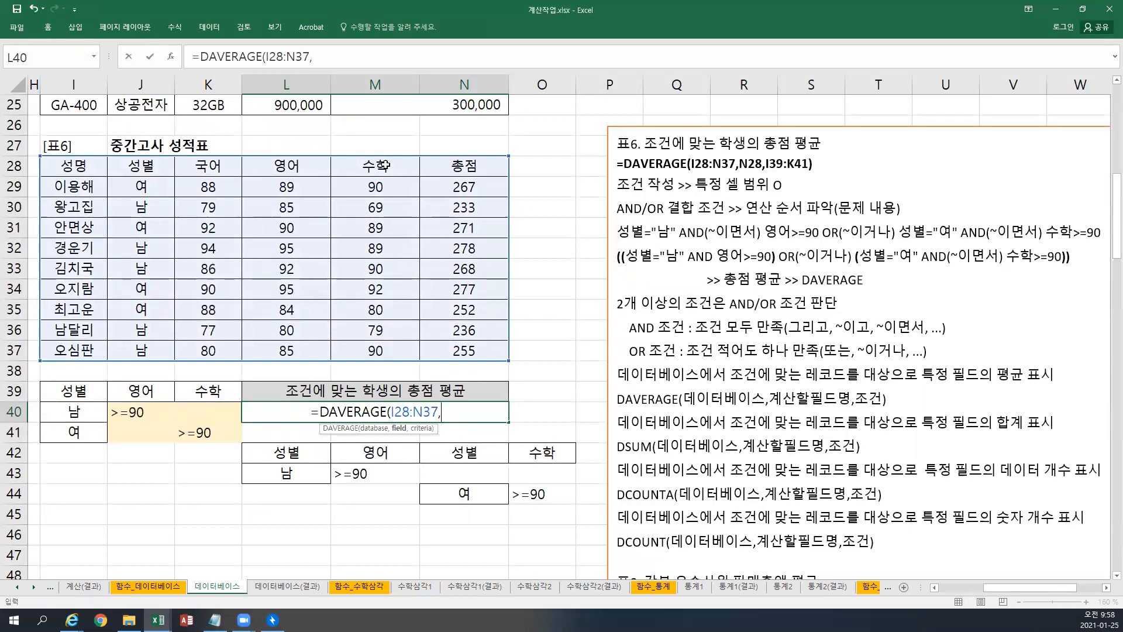
left_click(449, 169)
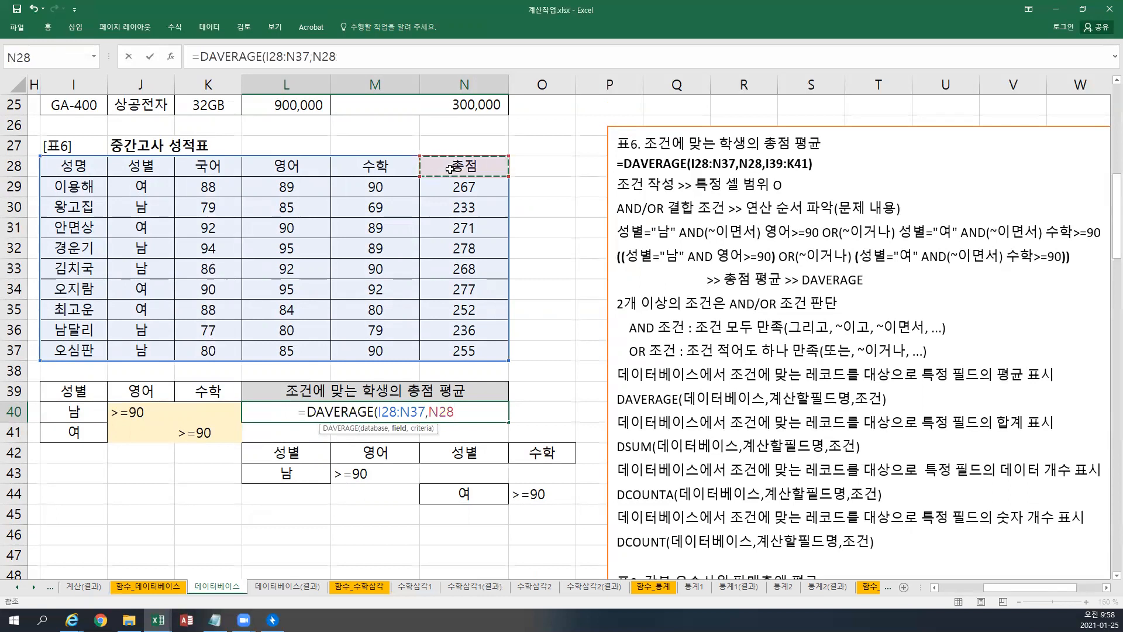
type(",")
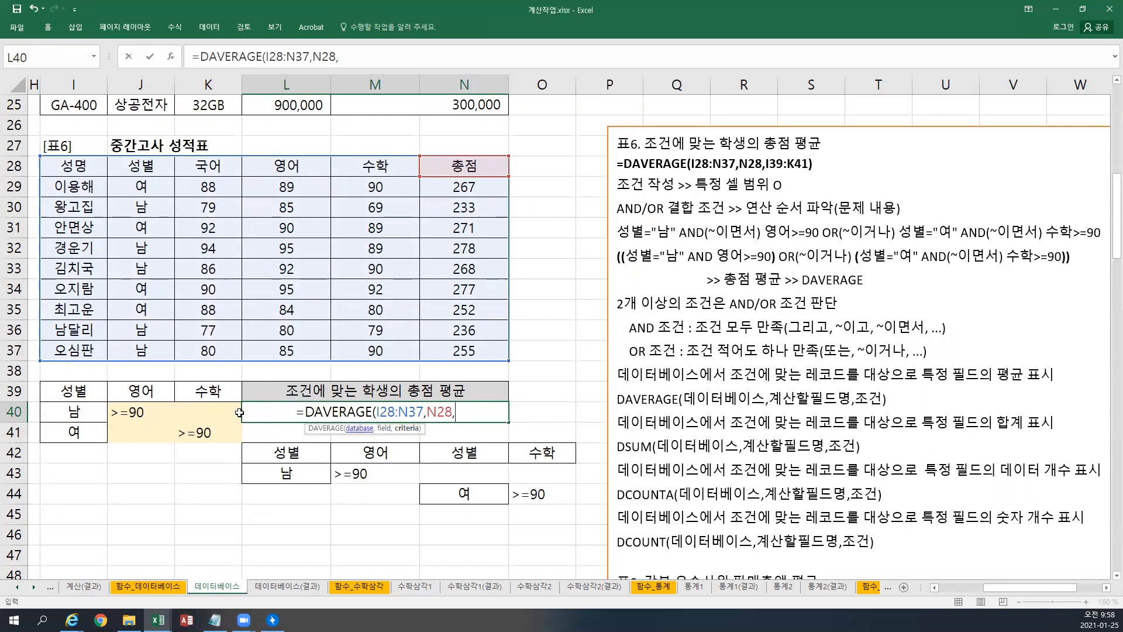
left_click_drag(74, 390, 207, 432)
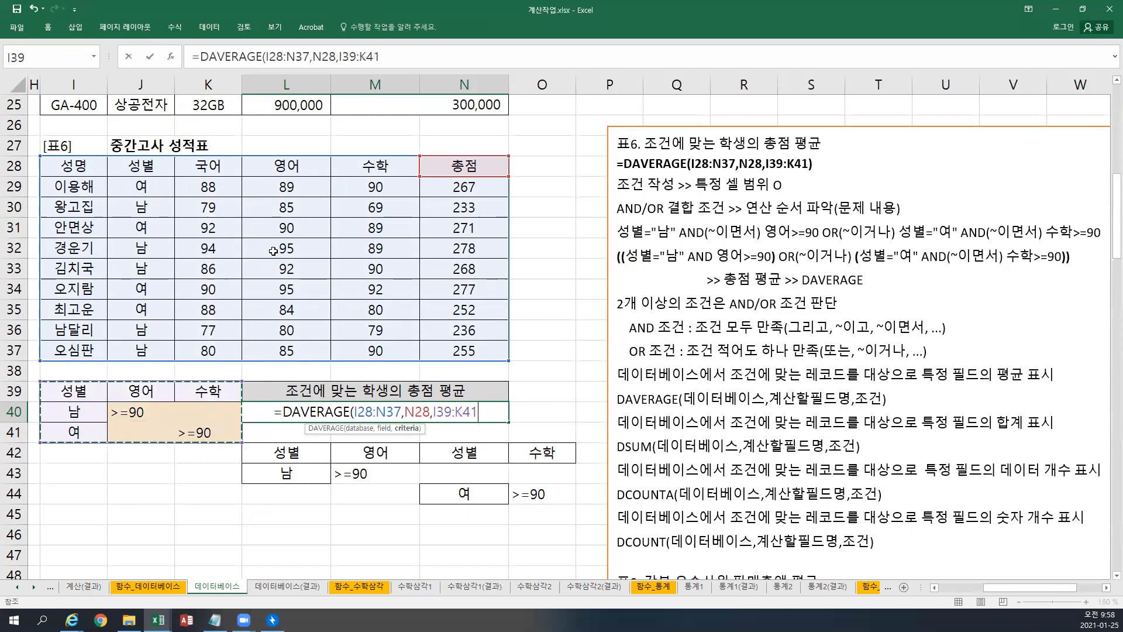
type(")")
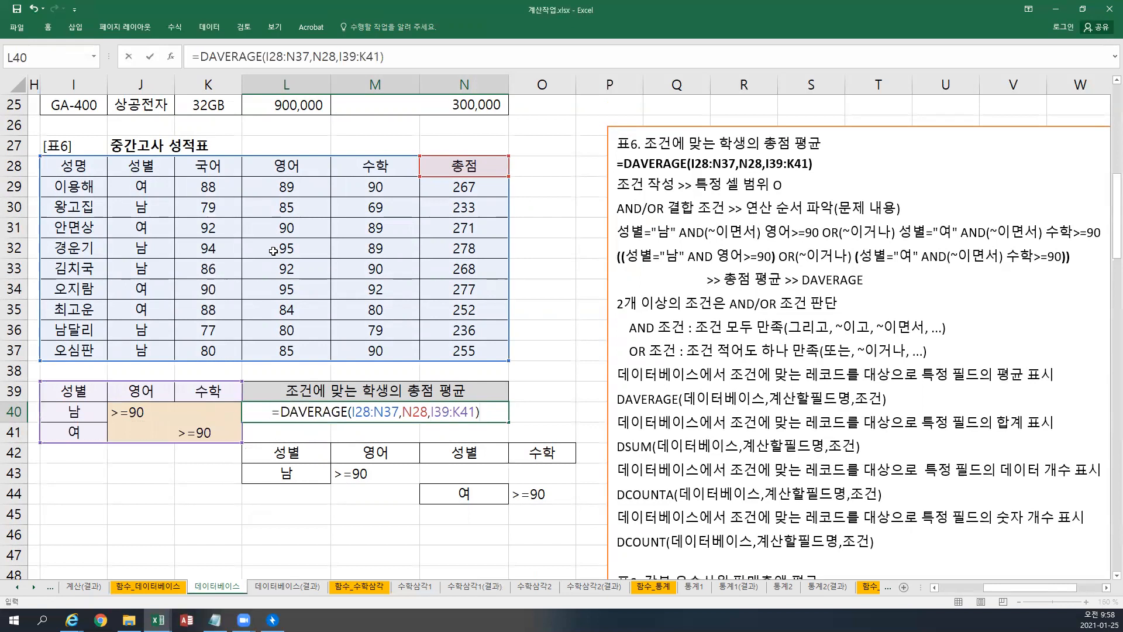
key("ctrl+Return")
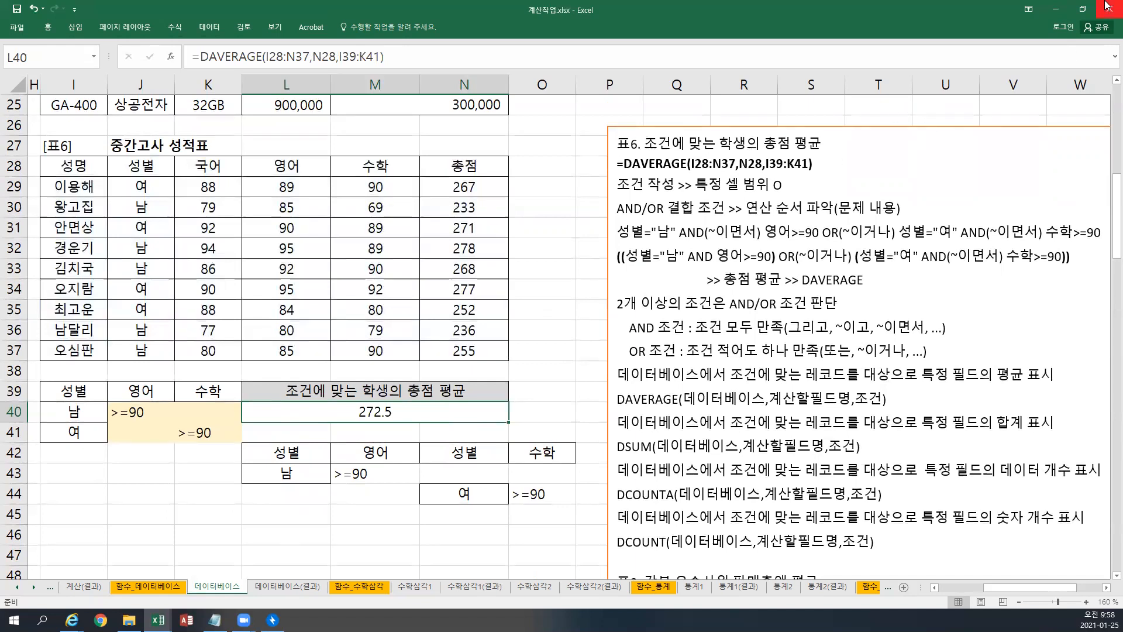
Restore the maximized window to a smaller size and look over the 수학삼각1 and 수학삼각2 sheets.
left_click(1083, 9)
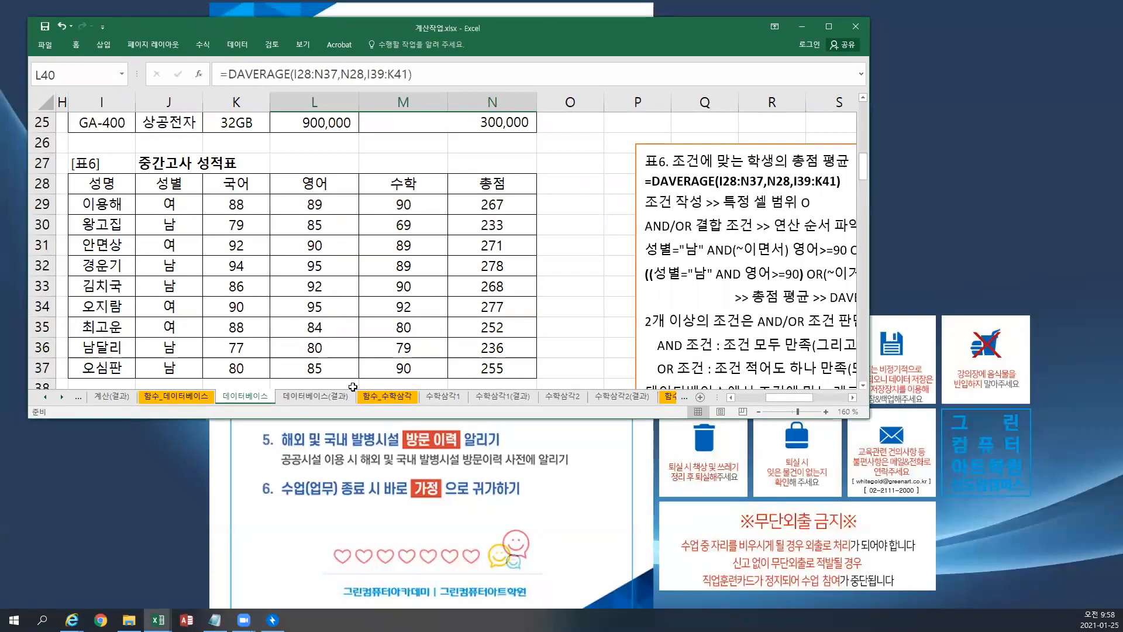
left_click(443, 397)
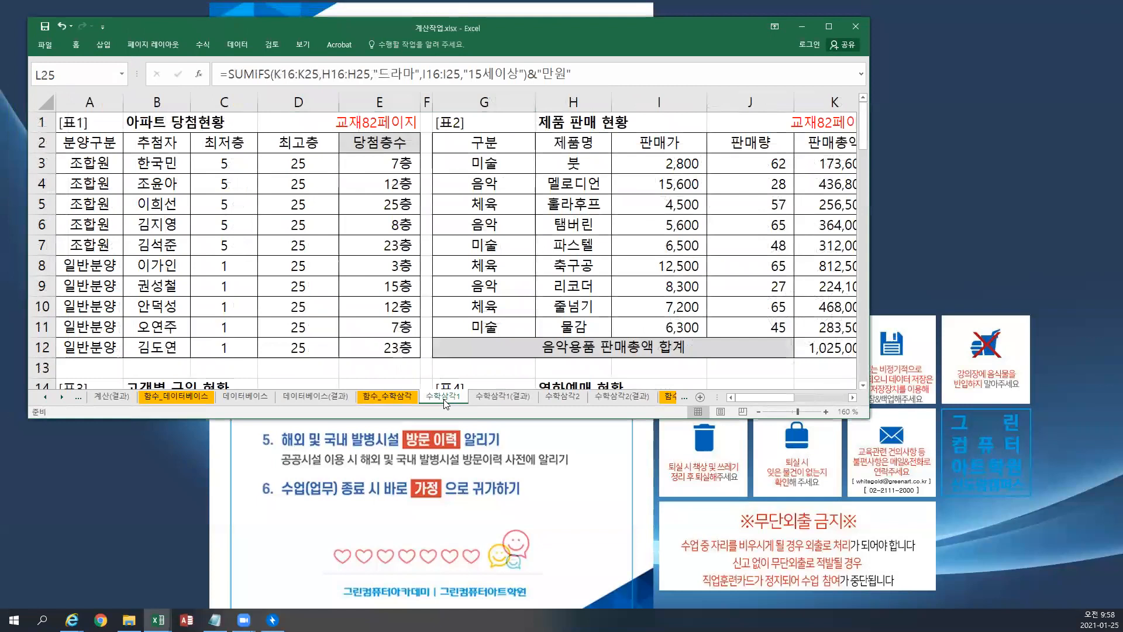
scroll(509, 365, "down", 4)
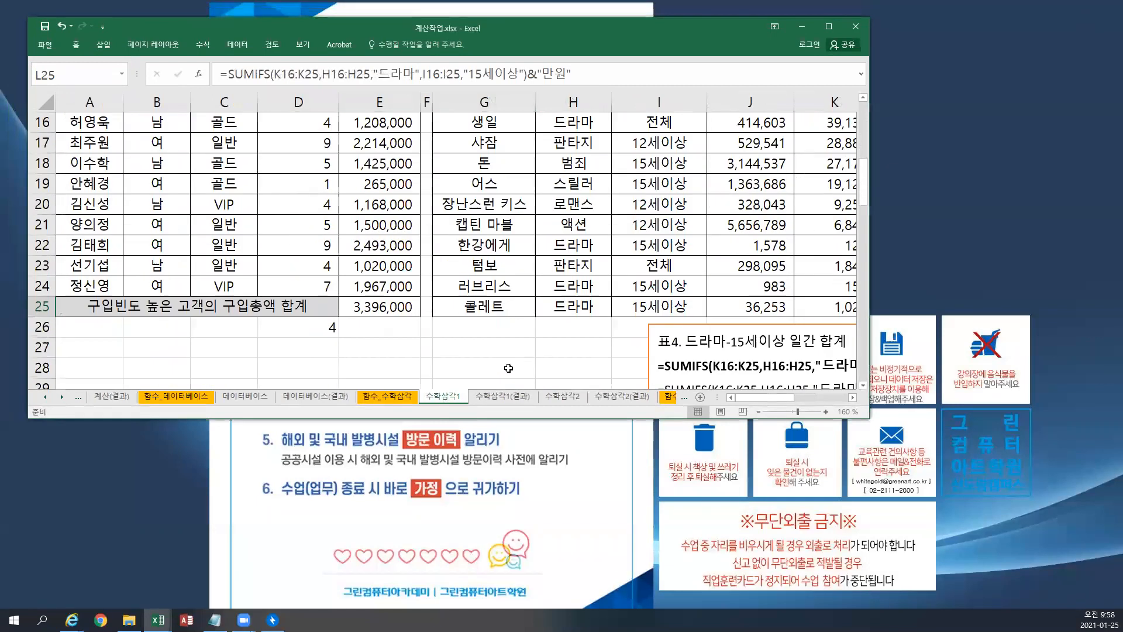
left_click(558, 399)
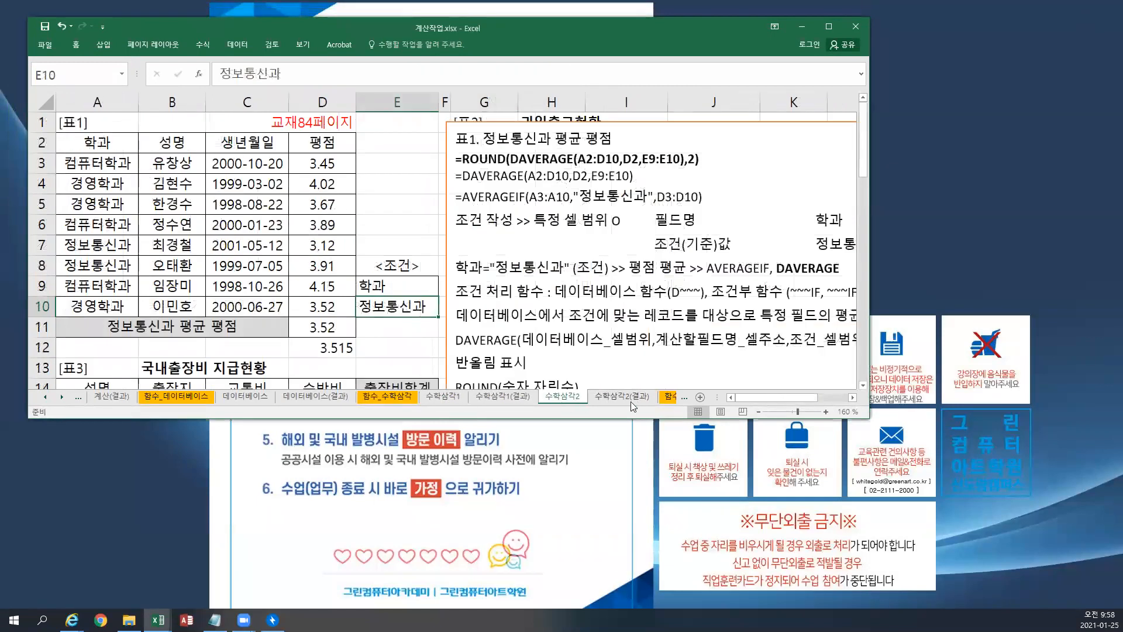
Look through the exercise tables on the 통계1 and 통계2 sheets.
left_click(61, 396)
left_click(61, 396)
left_click(61, 396)
left_click(61, 396)
left_click(390, 396)
scroll(396, 399, "up", 4)
scroll(396, 399, "down", 12)
scroll(396, 400, "up", 9)
left_click(479, 396)
scroll(471, 397, "up", 4)
scroll(472, 397, "down", 4)
Open the 함수_찾기참조 sheet to view its ROW and COLUMN function notes.
left_click(62, 397)
left_click(61, 397)
left_click(61, 396)
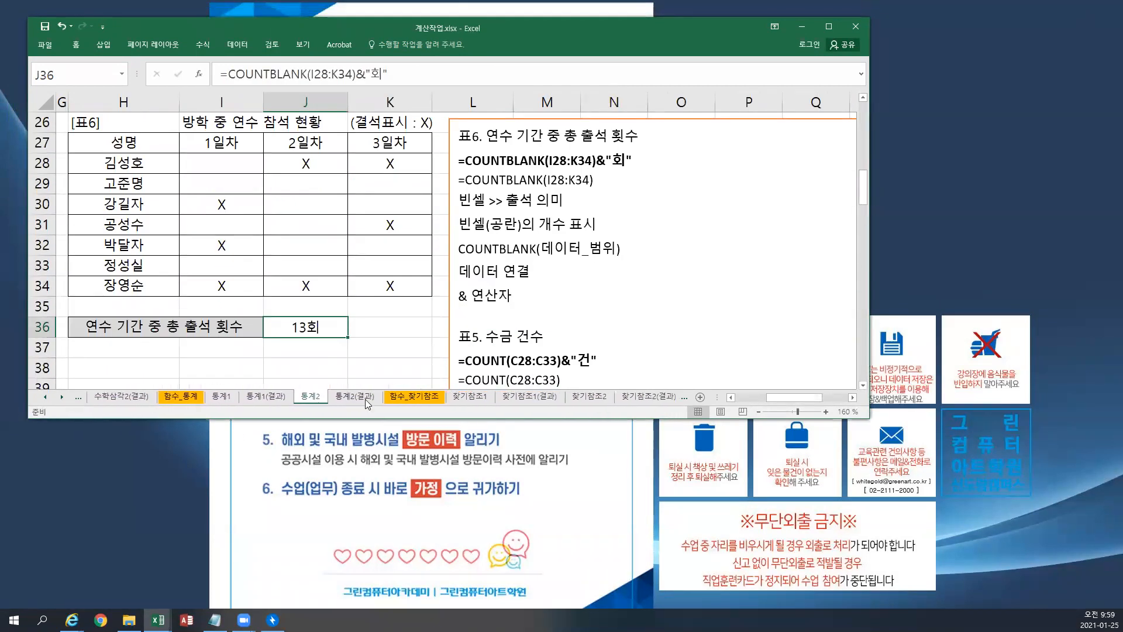
left_click(400, 399)
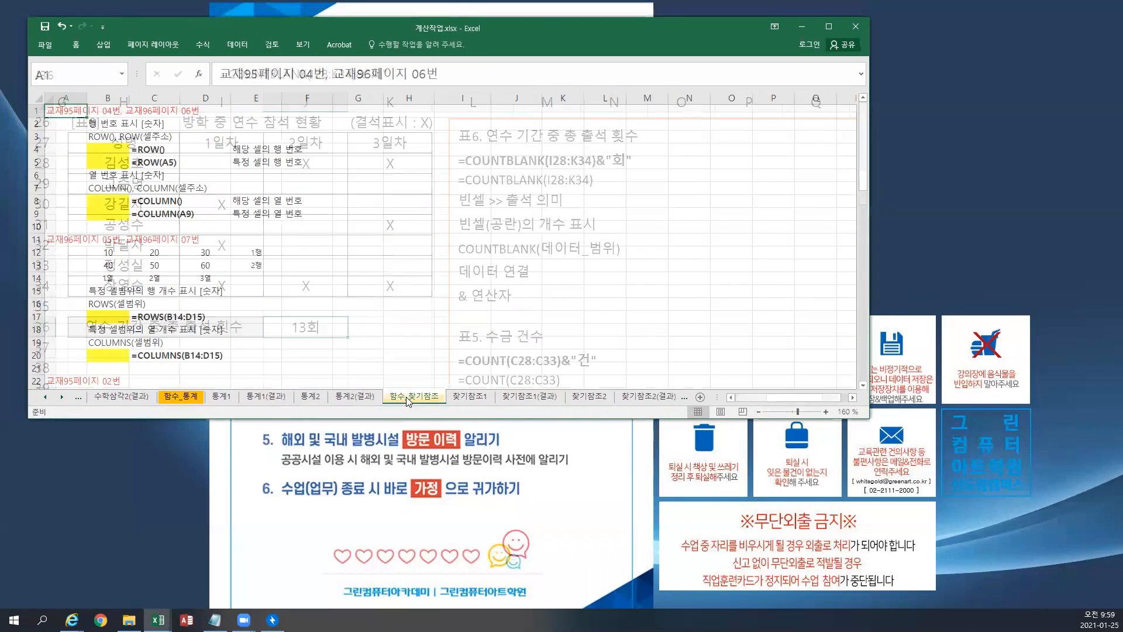
Open the 날짜1 sheet with the date function exercises.
left_click(62, 396)
left_click(62, 397)
left_click(62, 397)
left_click(62, 397)
left_click(62, 396)
left_click(62, 397)
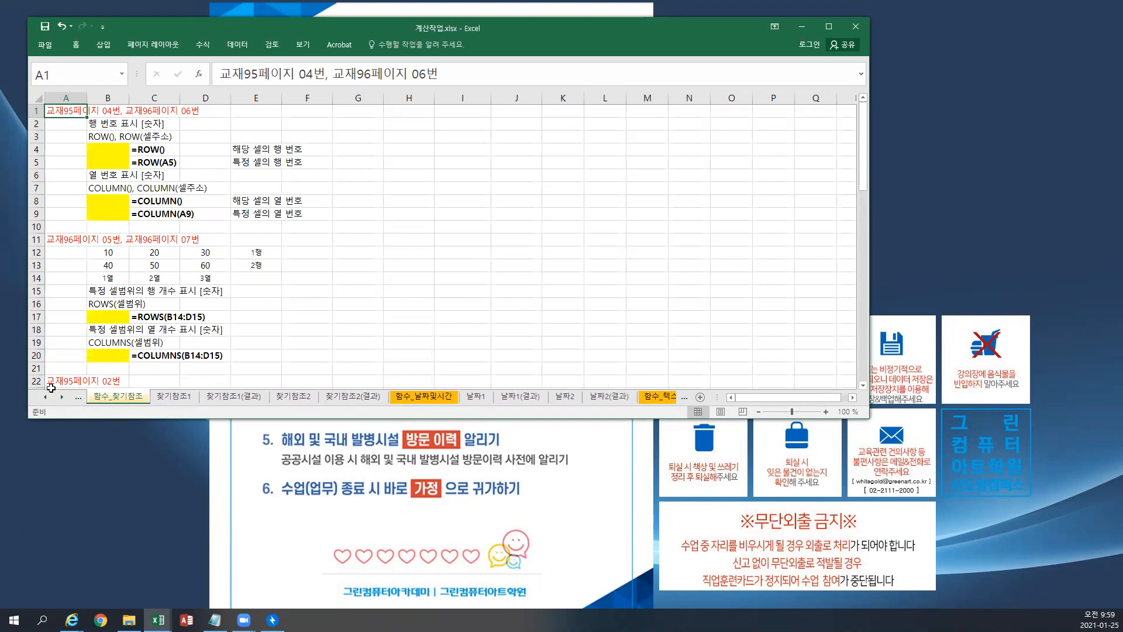
left_click(487, 400)
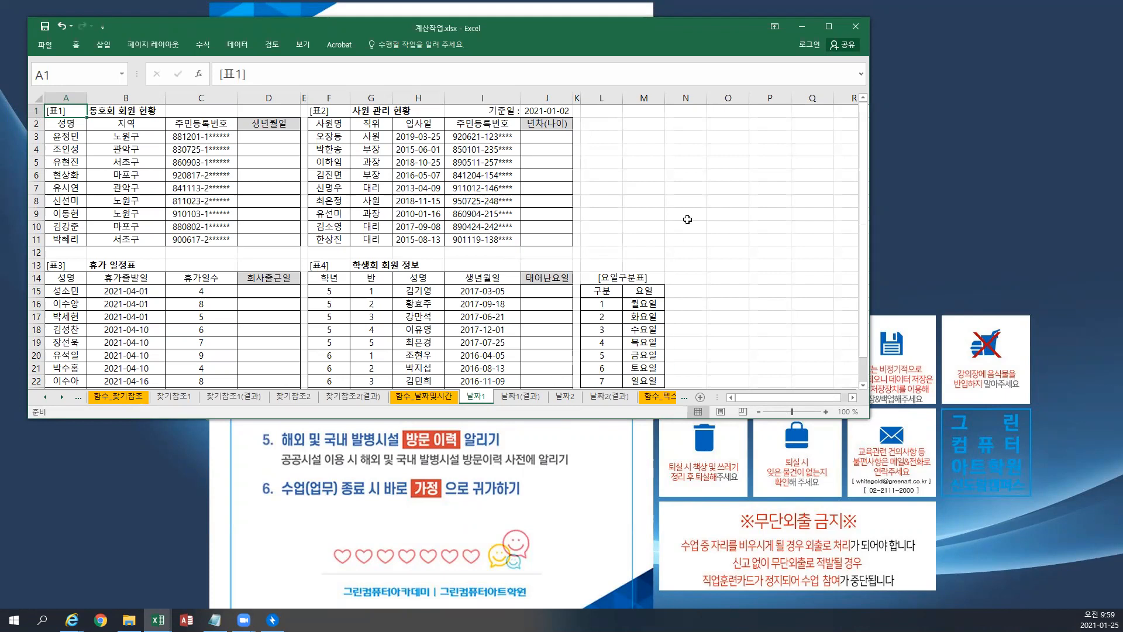
Maximize the workbook window and enlarge the 날짜1 sheet to 160%.
left_click(828, 27)
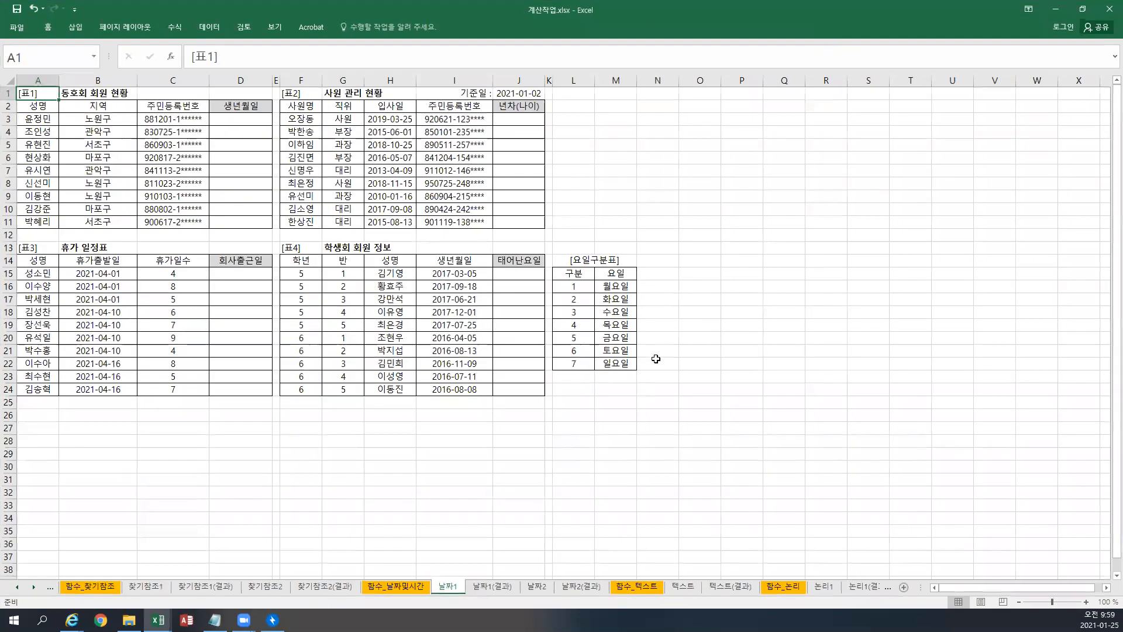
left_click(656, 359)
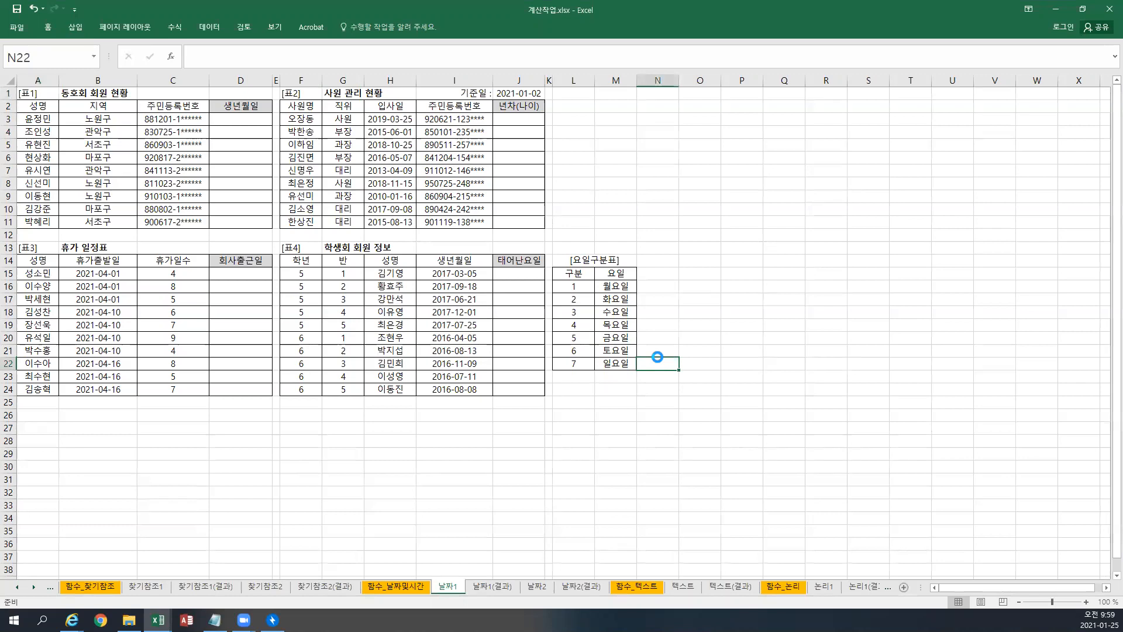
scroll(655, 359, "up", 1)
scroll(659, 358, "up", 3)
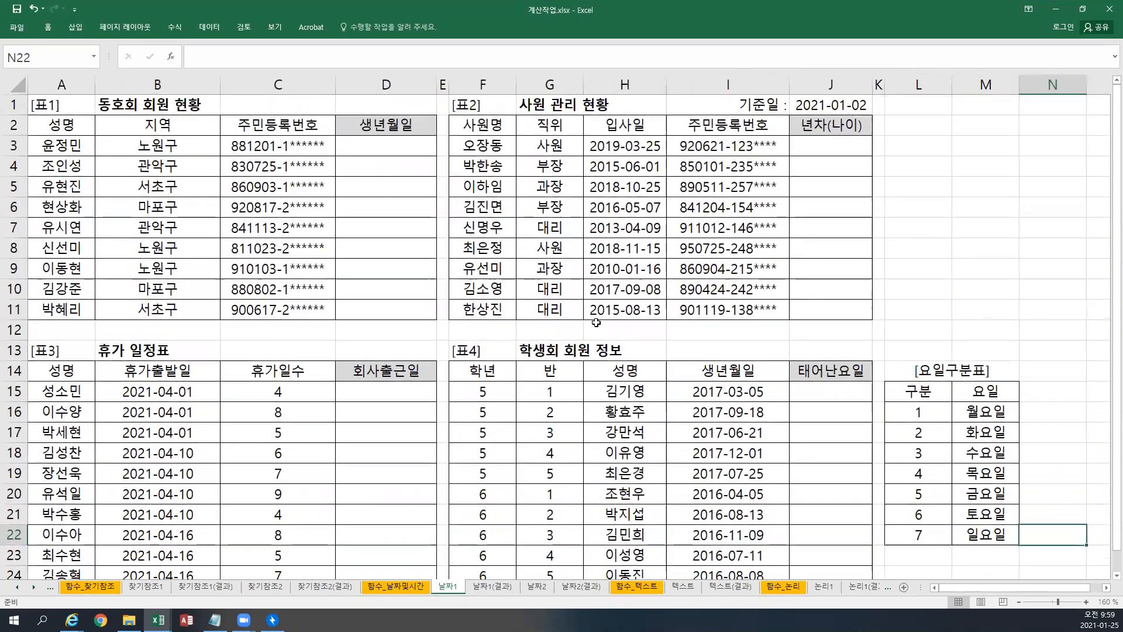
Enter the red textbook reference 교재104페이지 in cell D1 above the 생년월일 column.
left_click(392, 106)
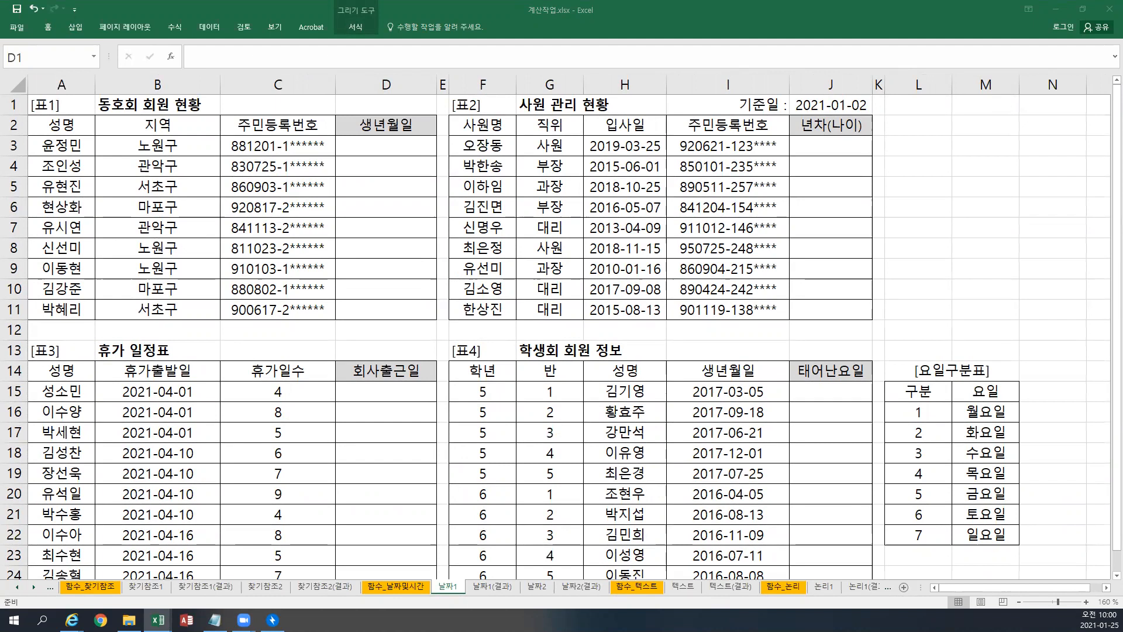
left_click(372, 107)
type("교재104페이지")
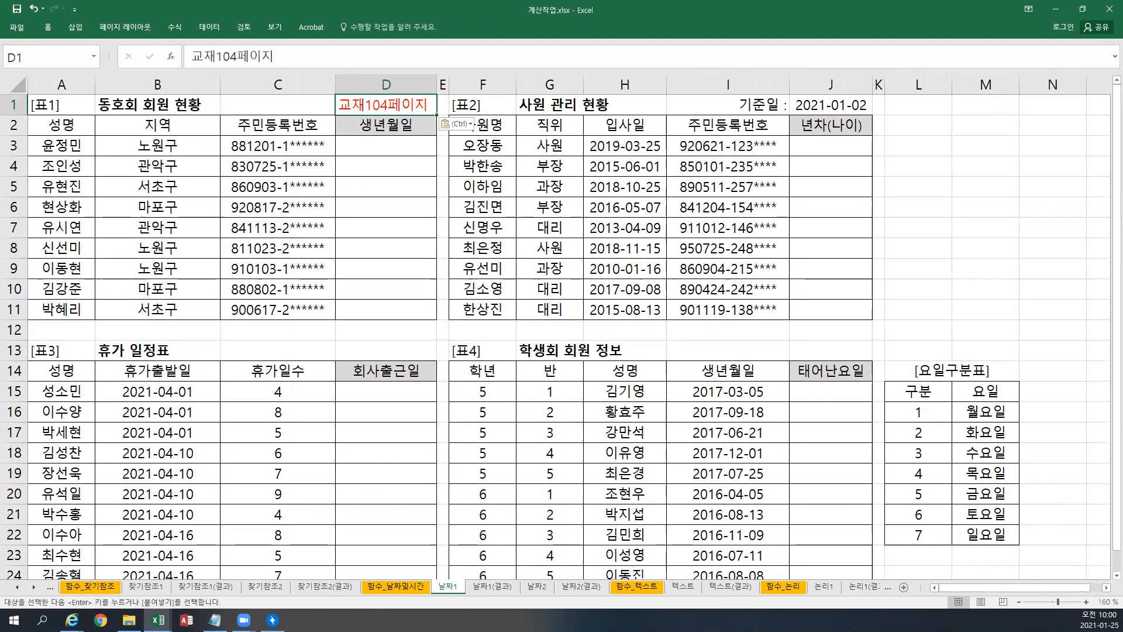
scroll(561, 328, "down", 3)
scroll(562, 328, "up", 3)
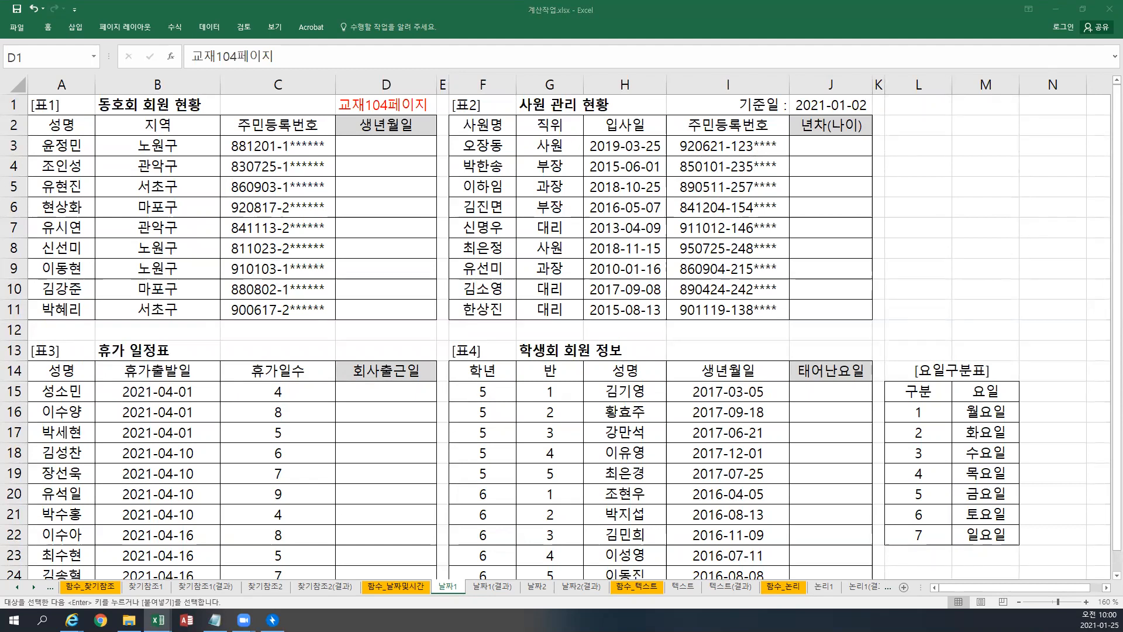
key("Escape")
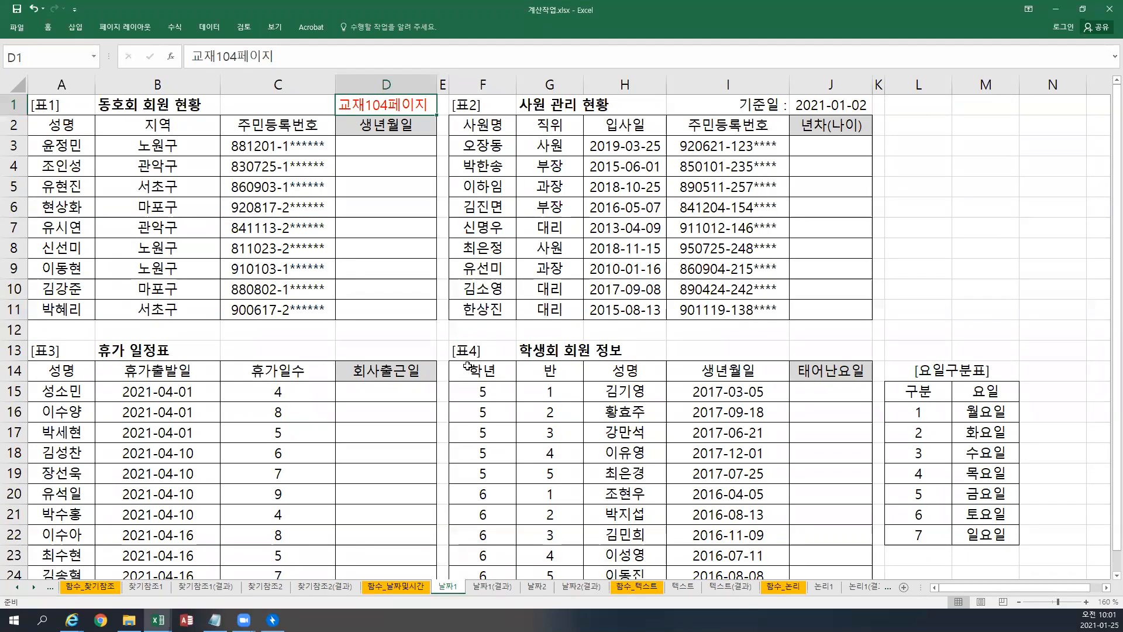
Insert a text box over 표4 containing the 표3 회사출근일 notes on WORKDAY, EDATE and DAYS, styled with a white fill and orange outline.
scroll(467, 366, "down", 3)
scroll(467, 365, "down", 1)
left_click(76, 28)
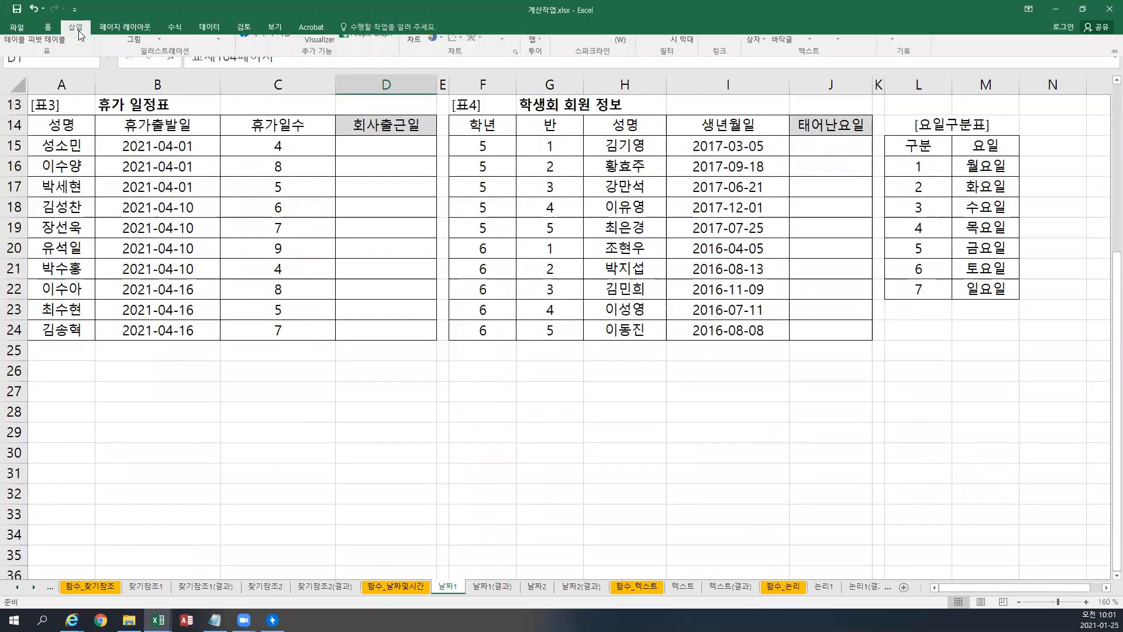
left_click(755, 55)
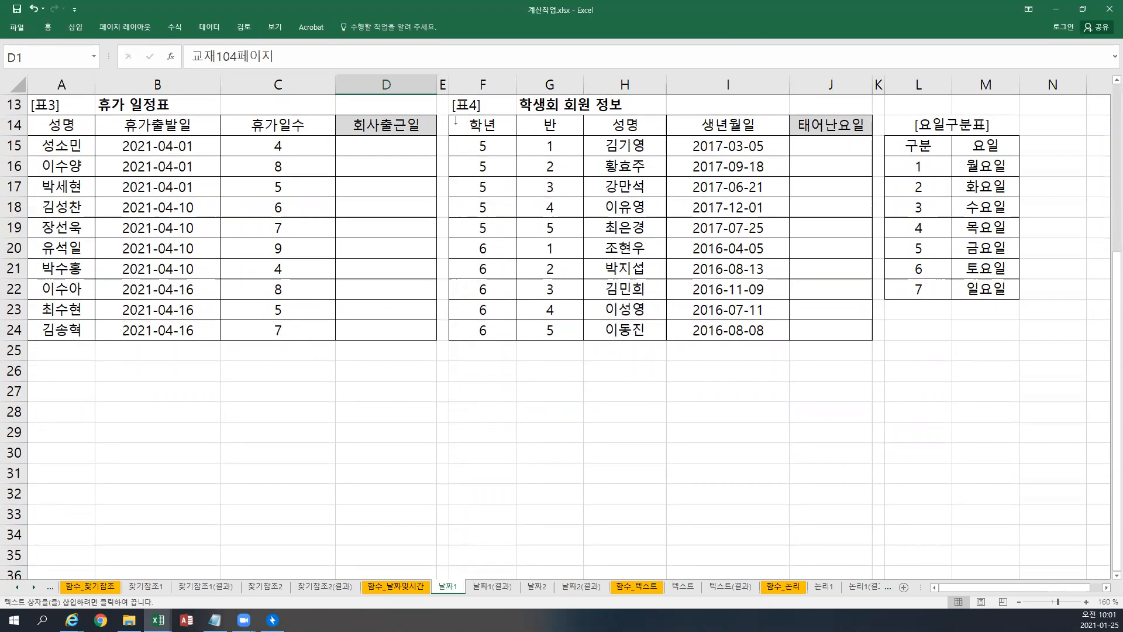
left_click(440, 109)
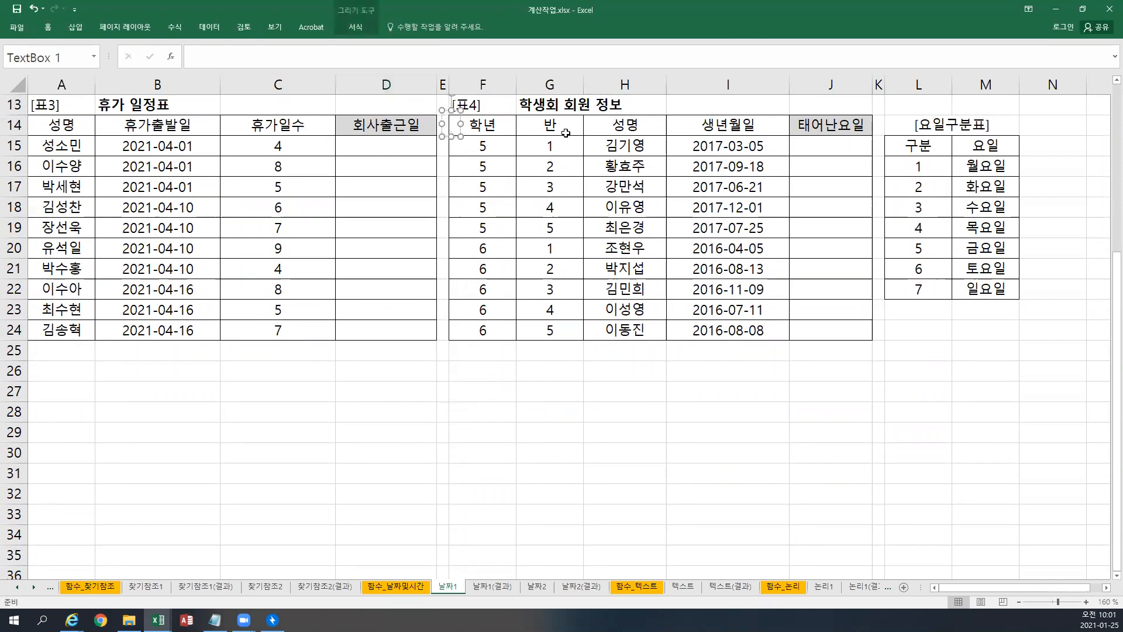
type("표3.회사출근일 =WORKDAY(B15,C15) 수식형태반복표시>>자동채우기1번사용>>상대/절대 휴가>> 작업 >>WORKDAY 기준날짜 몇개월 전후 날짜 표시 [날짜] EDATE(시작일자, 기준일,개월수) 두 날짜간의 차이를 일수로 표시(1년=365일) [숫자] DAYS 작업 완료 날짜 표시(주말제외) [날짜] WORKDAY(시작날짜,작업일수)")
left_click(358, 26)
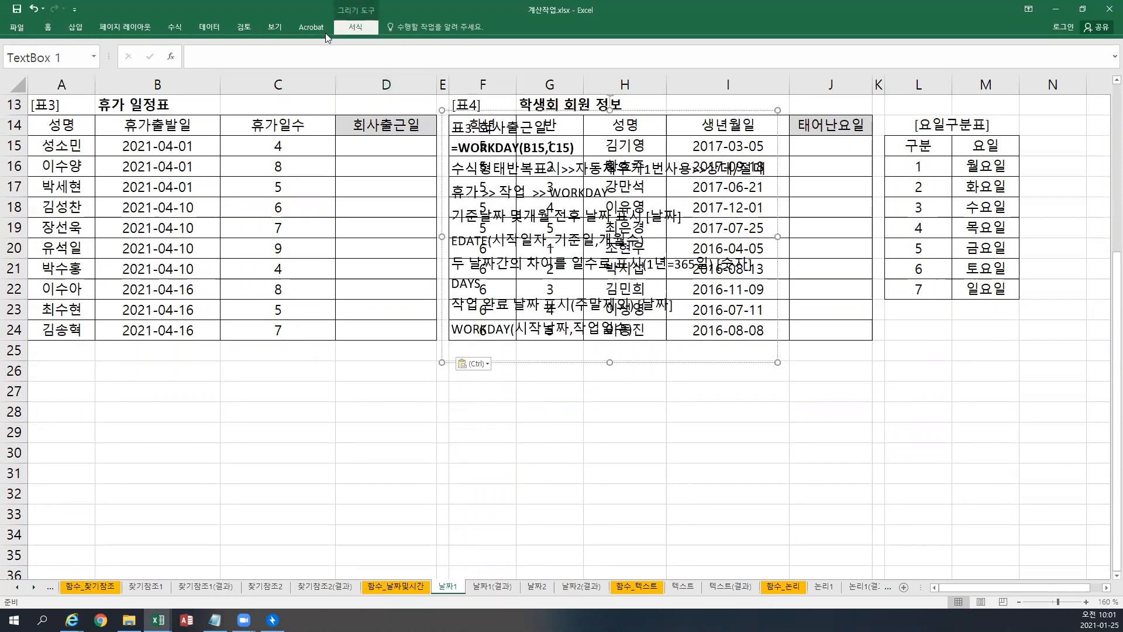
left_click(235, 54)
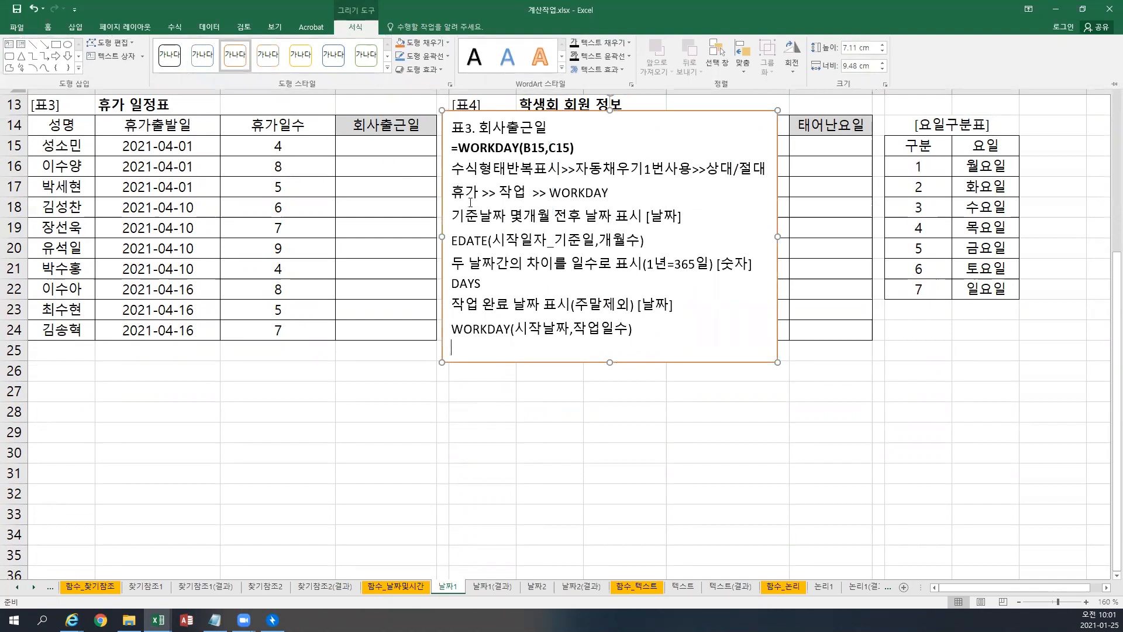
Complete the DAYS line in the notes text box as DAYS(종료날짜,시작날짜).
left_click(483, 112)
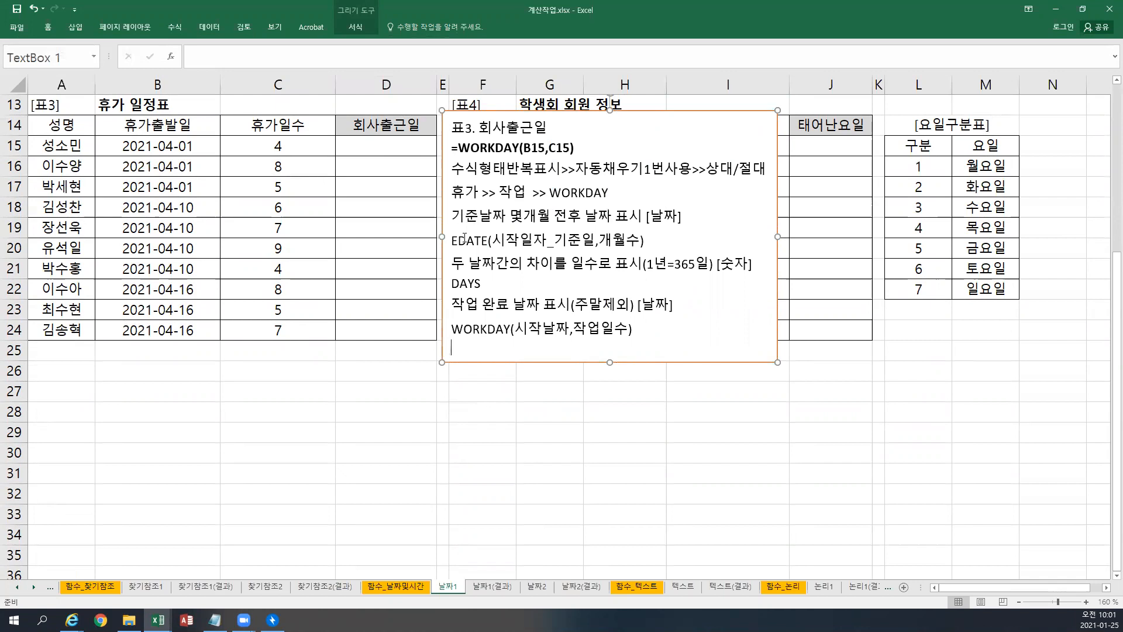
left_click_drag(452, 240, 494, 242)
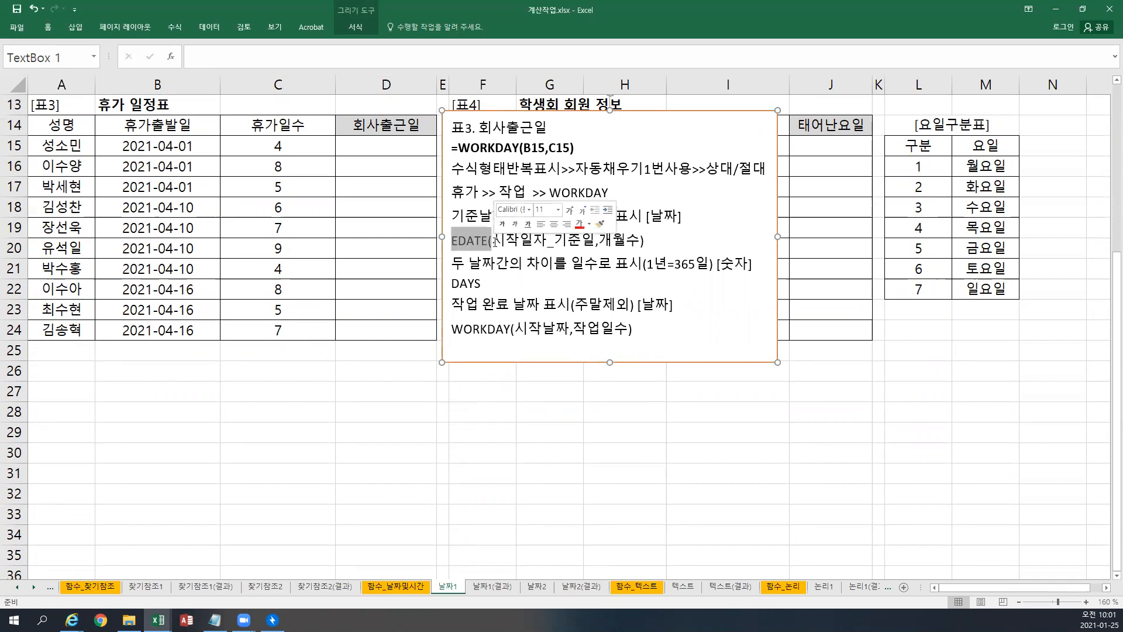
left_click(493, 259)
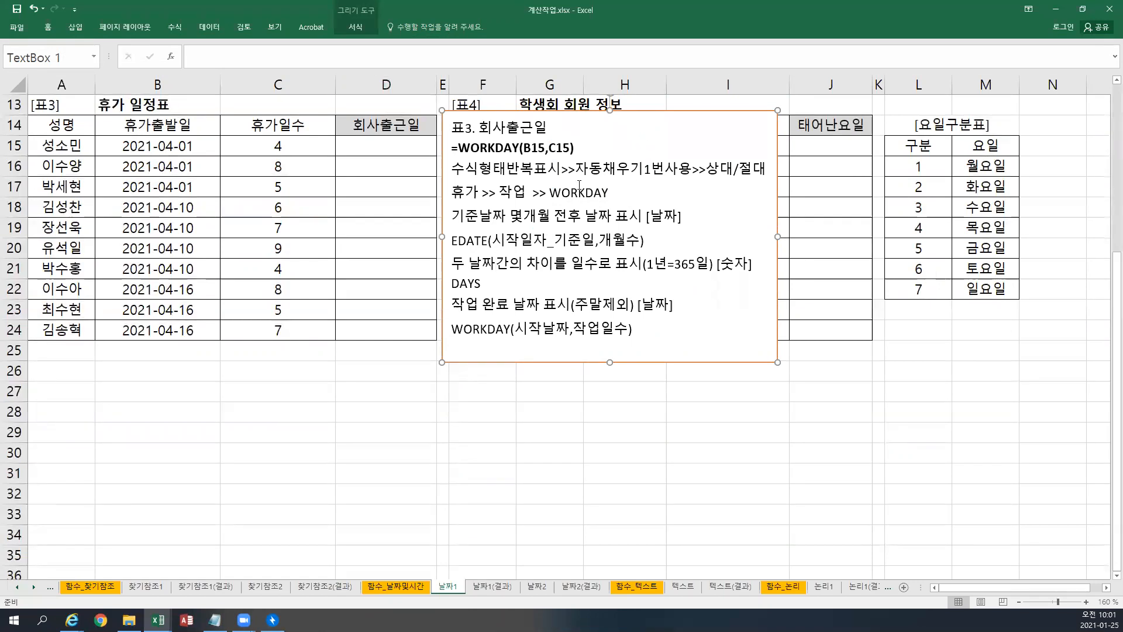
left_click_drag(485, 283, 443, 283)
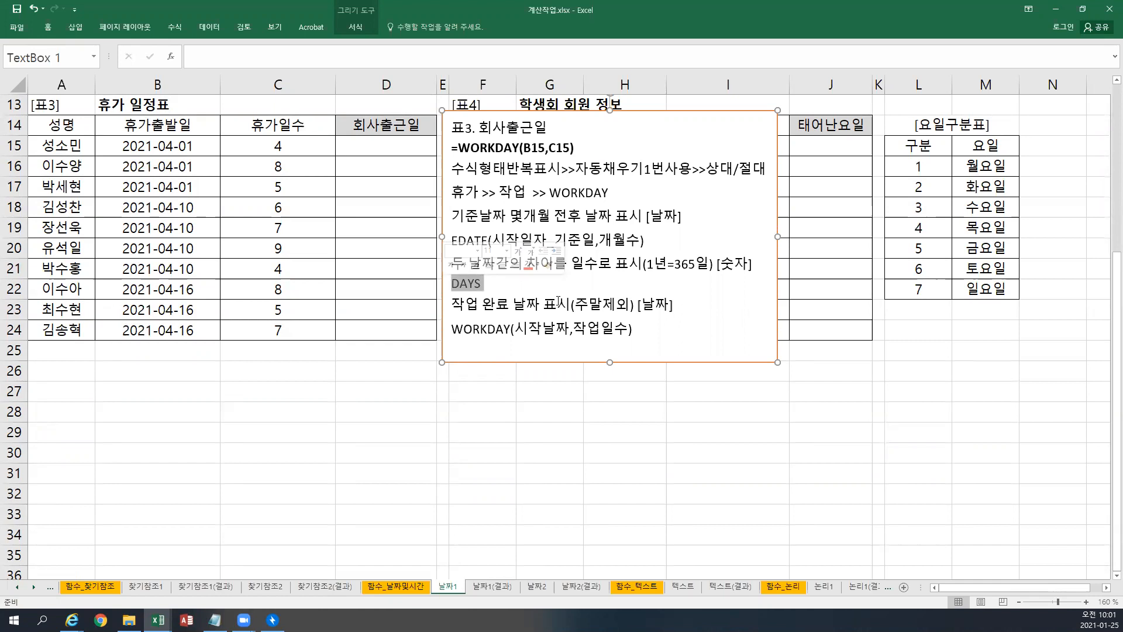
left_click(517, 287)
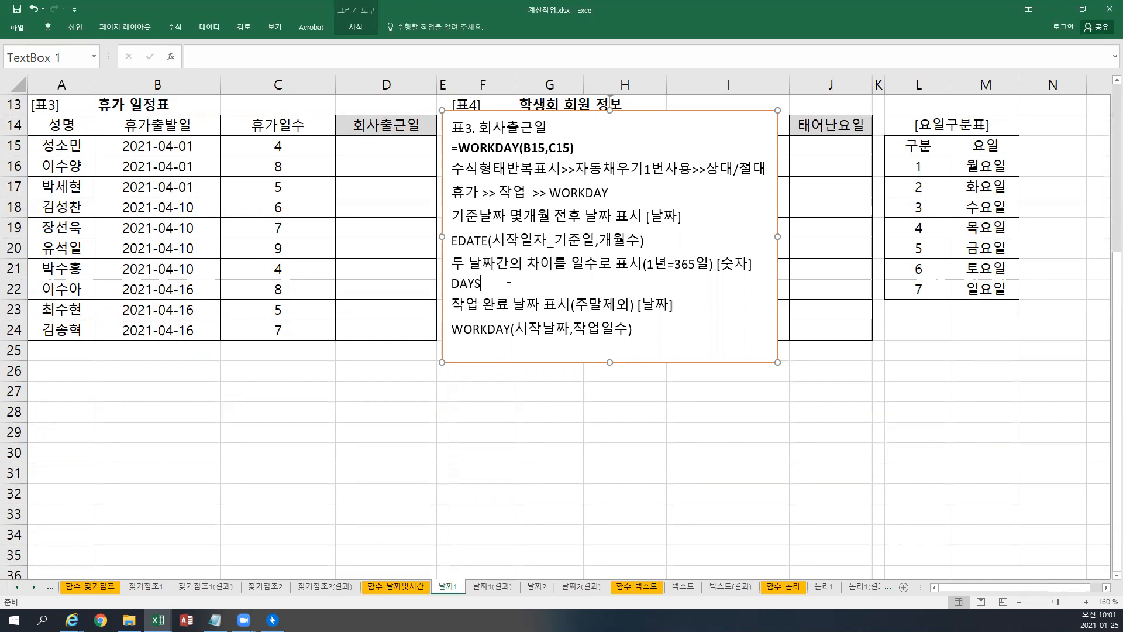
type("(")
type("종료")
type("날ㅉ")
type("ㅏ,")
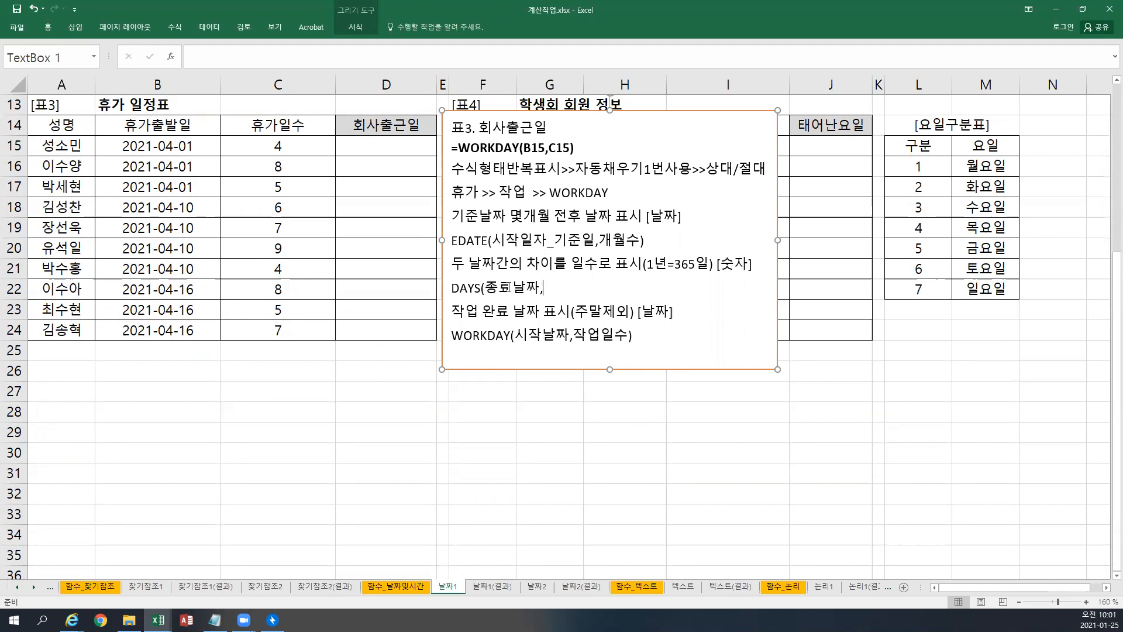
type("시작날짜)")
left_click(467, 288)
Review the notes on WORKDAY syntax, the 휴가 >> 작업 hint and 자동채우기 against the empty range D15:D24.
left_click_drag(450, 335, 515, 335)
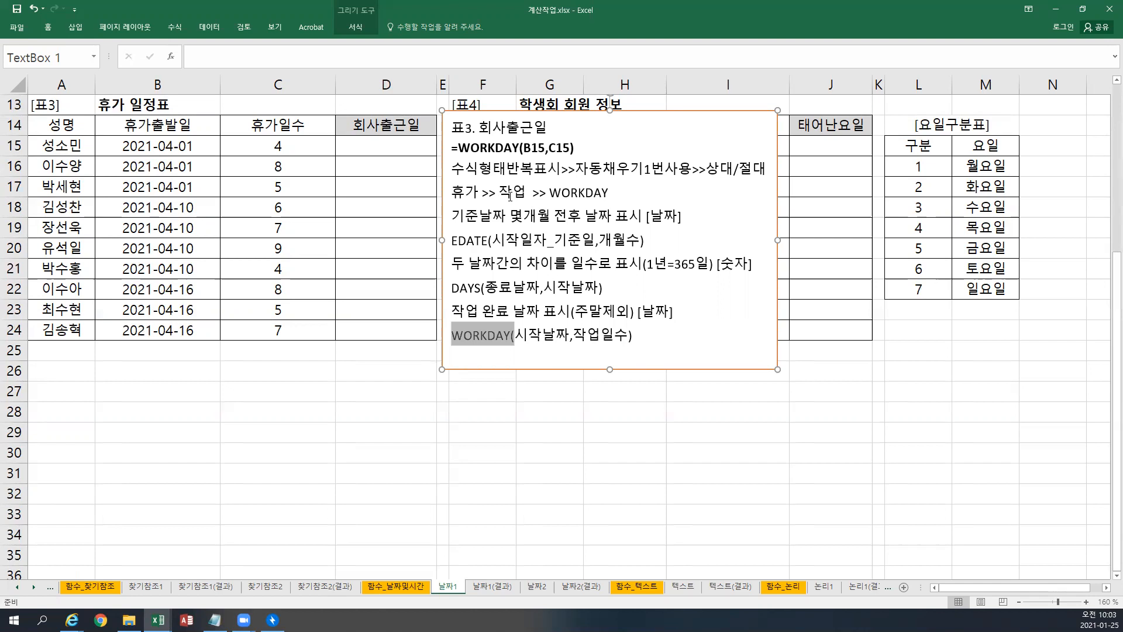
left_click_drag(458, 192, 617, 198)
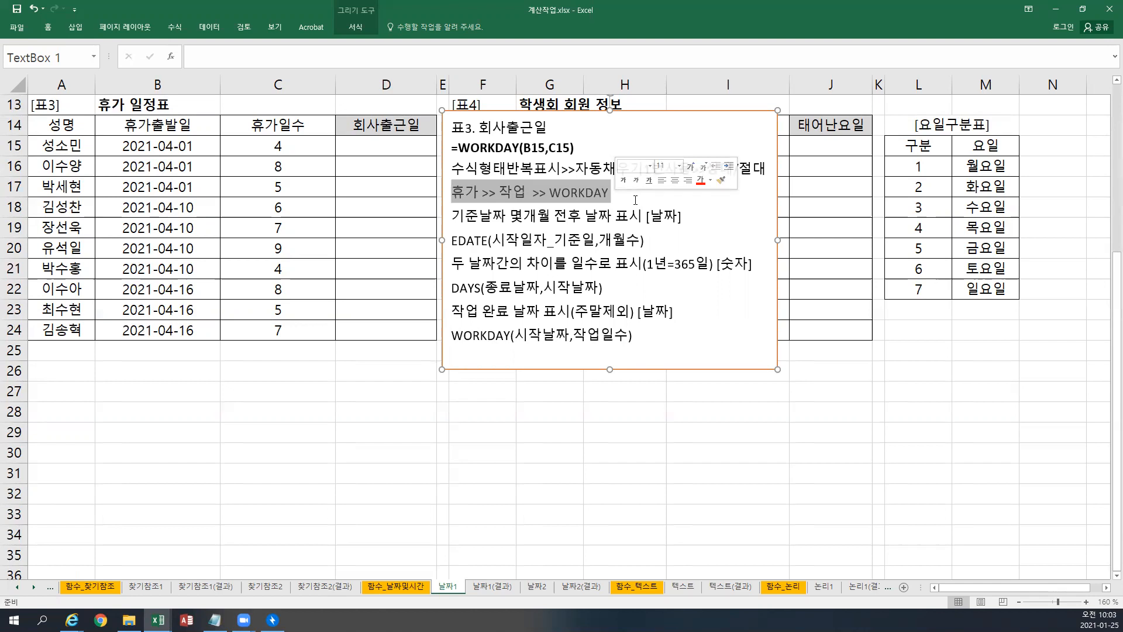
left_click_drag(389, 146, 390, 329)
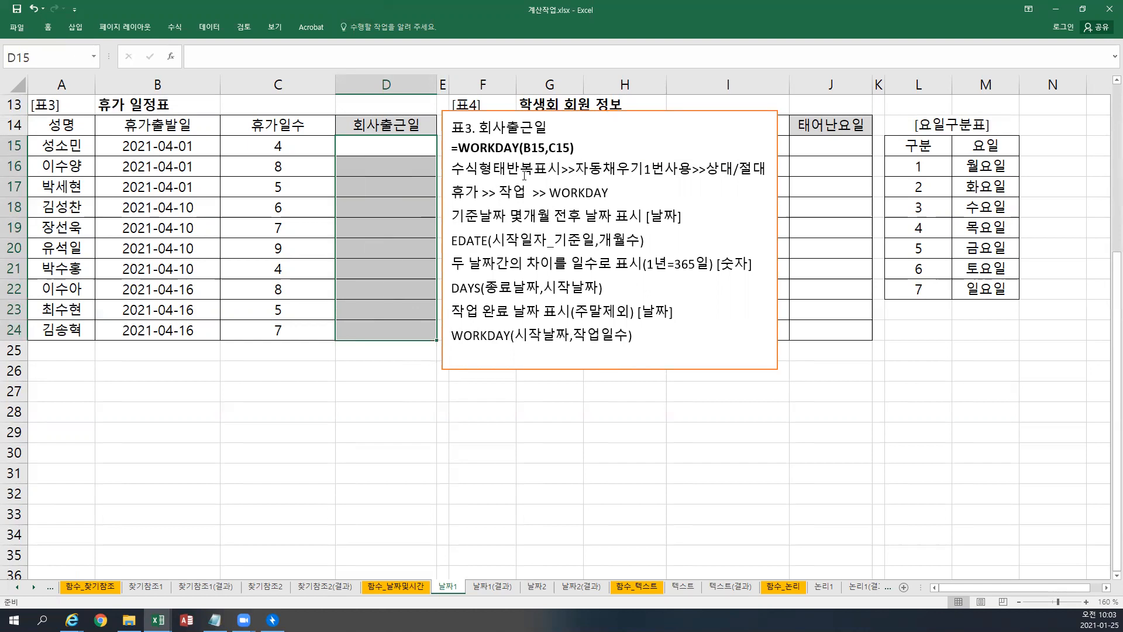
left_click_drag(575, 167, 692, 165)
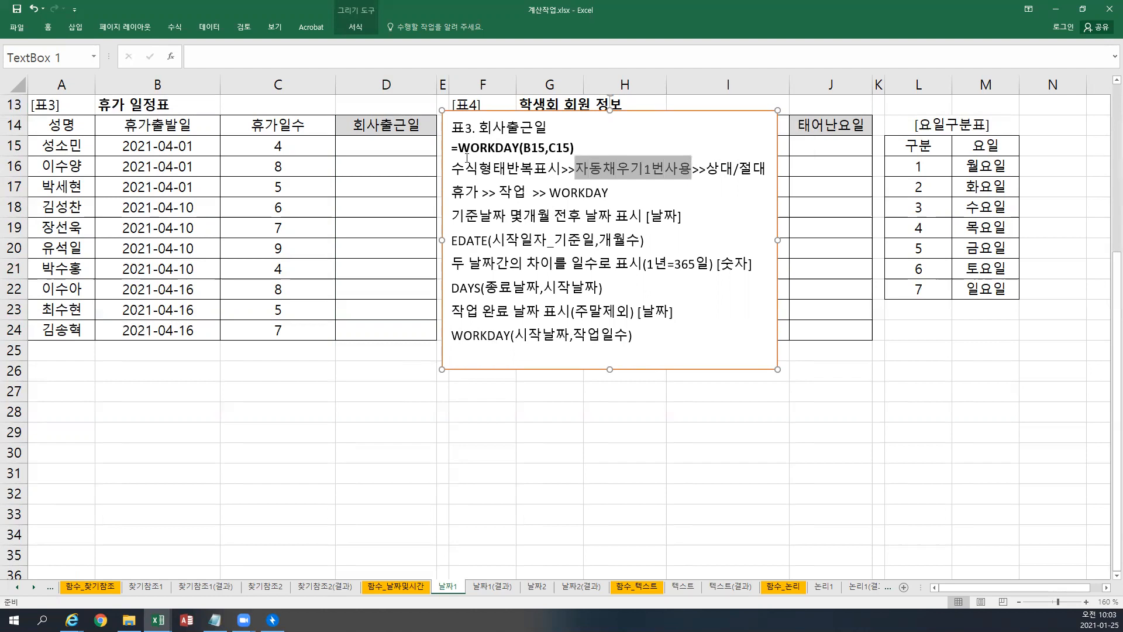
left_click(414, 154)
left_click_drag(436, 156, 436, 336)
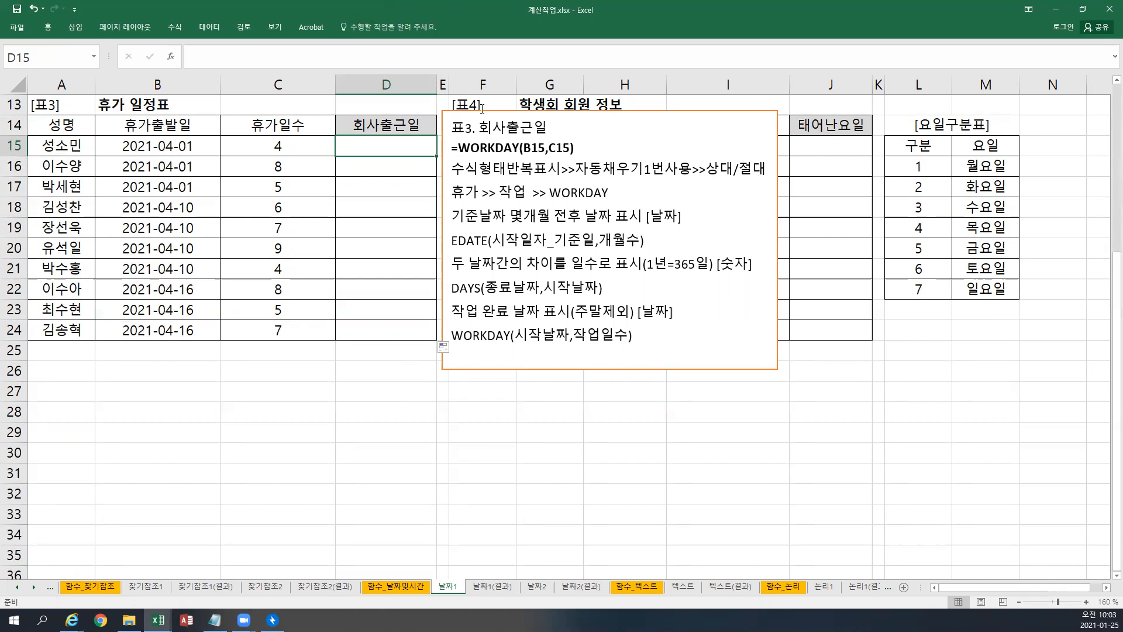
Calculate 회사출근일 in D15 with =WORKDAY(B15,C15) and fill the formula down to D24.
type("=WORKD")
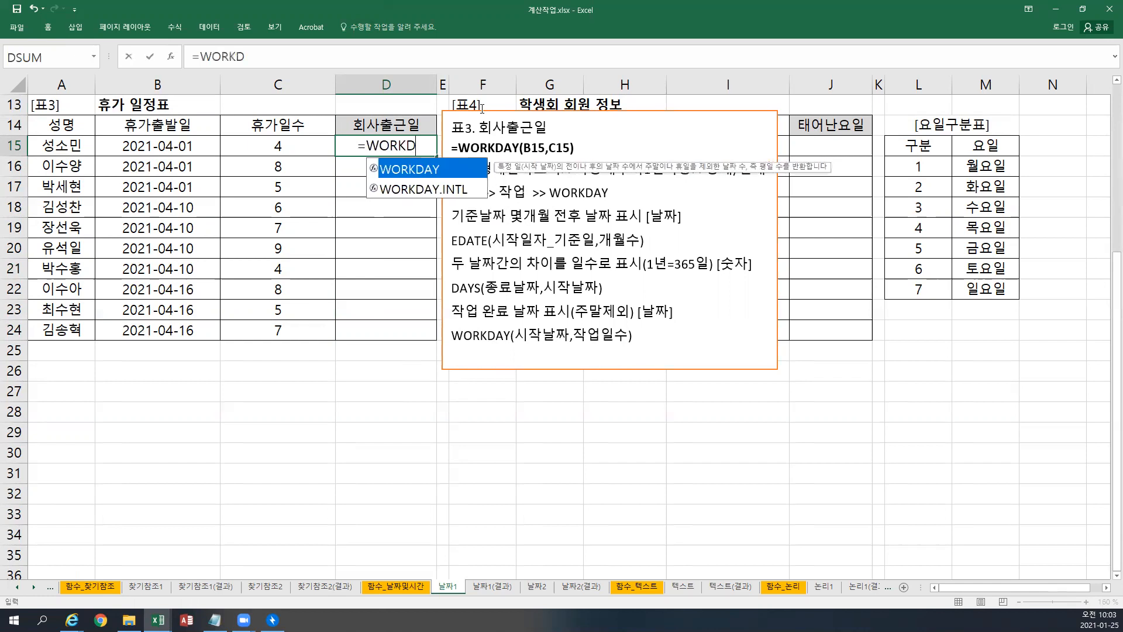
type("AY(")
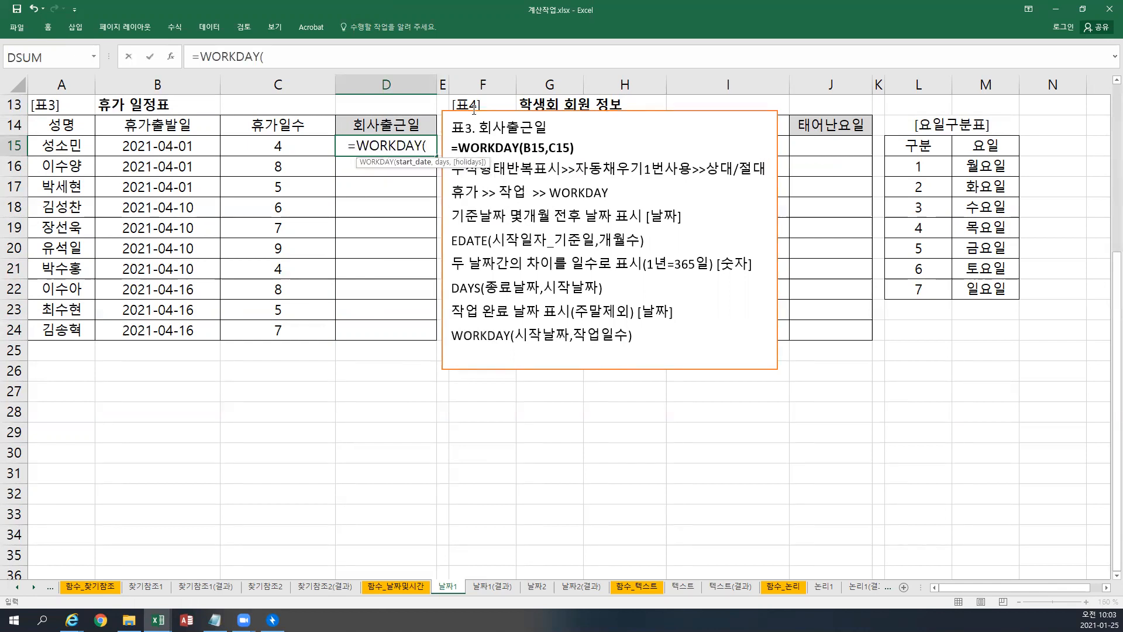
left_click(203, 146)
type(",")
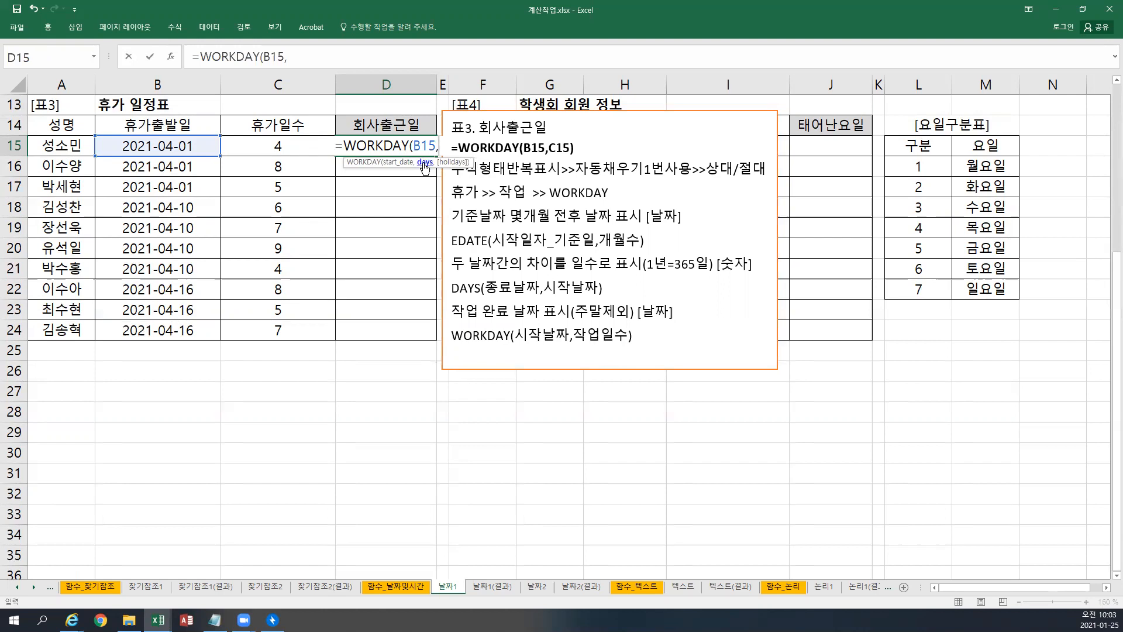
left_click(264, 141)
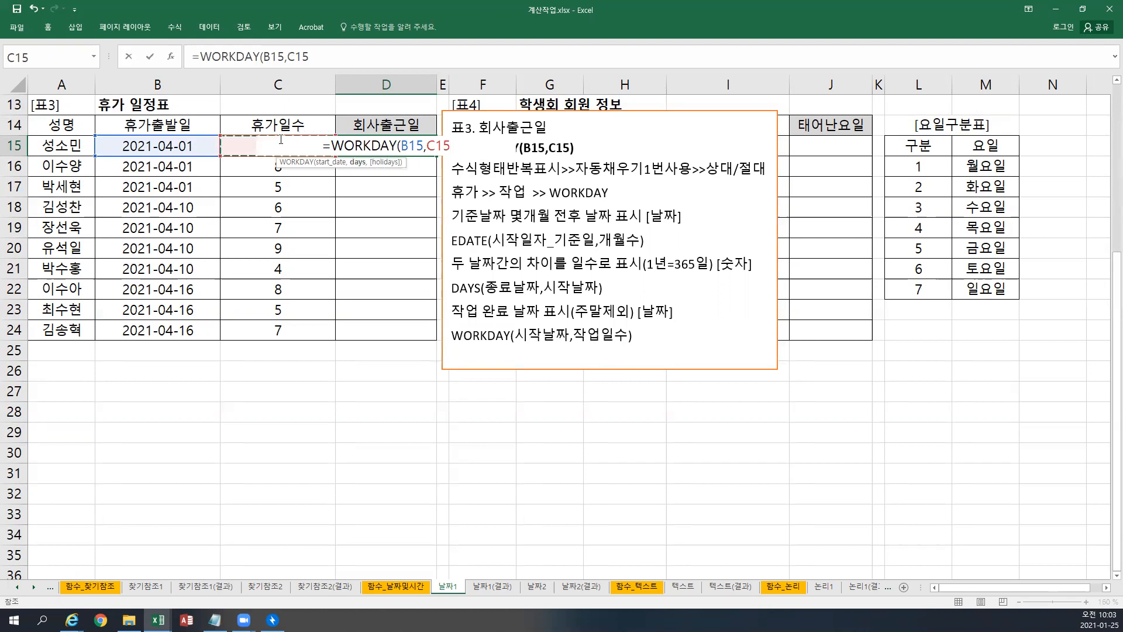
type(")")
key("Return")
key("Up")
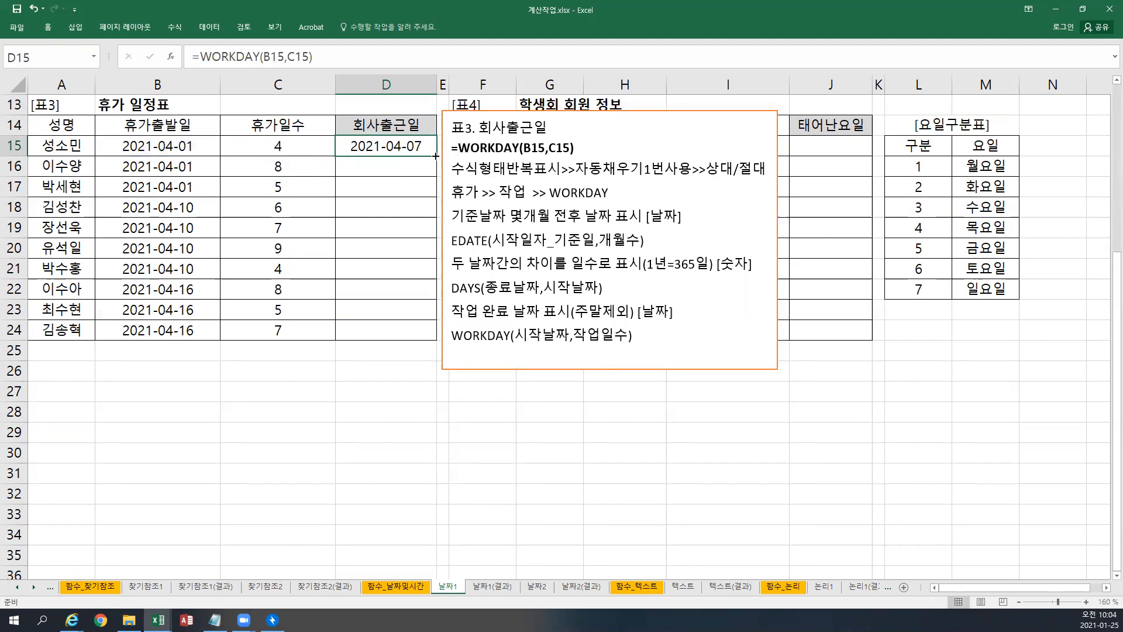
left_click_drag(436, 156, 437, 340)
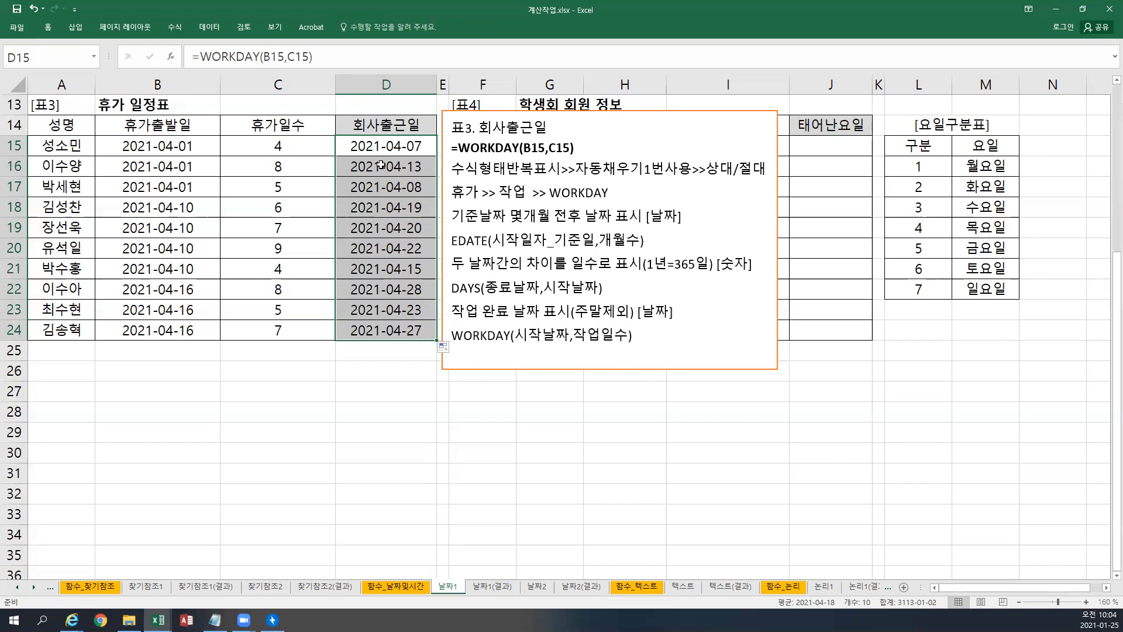
Clear D16:D24 and autofill the WORKDAY formula from D15 down the column again.
left_click_drag(381, 165, 380, 319)
key("Delete")
left_click(386, 146)
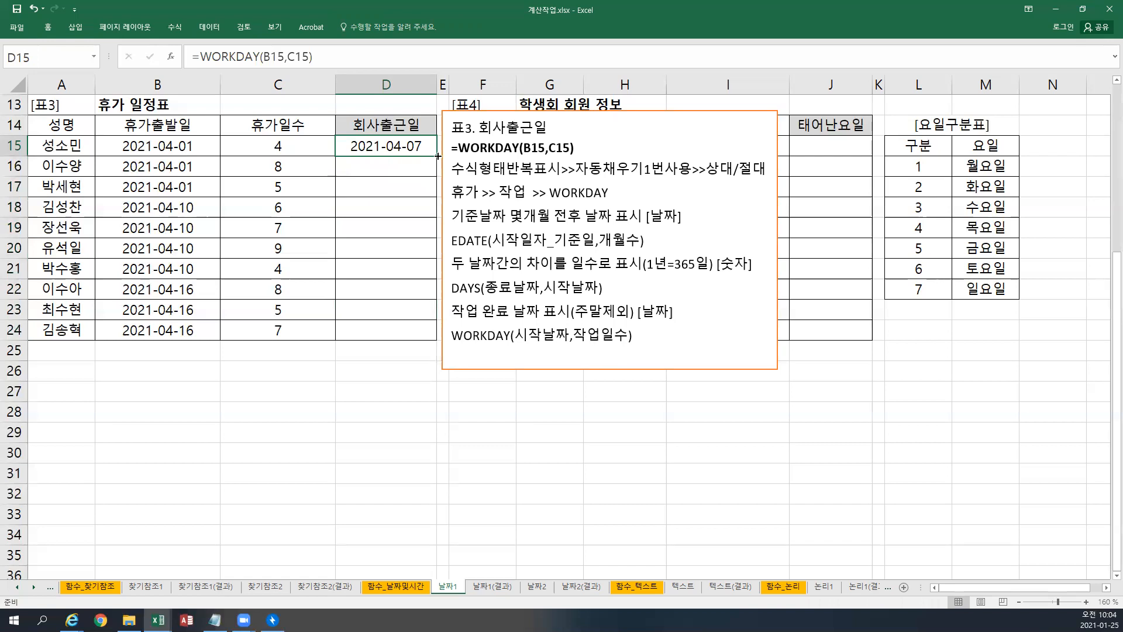
double_click(437, 155)
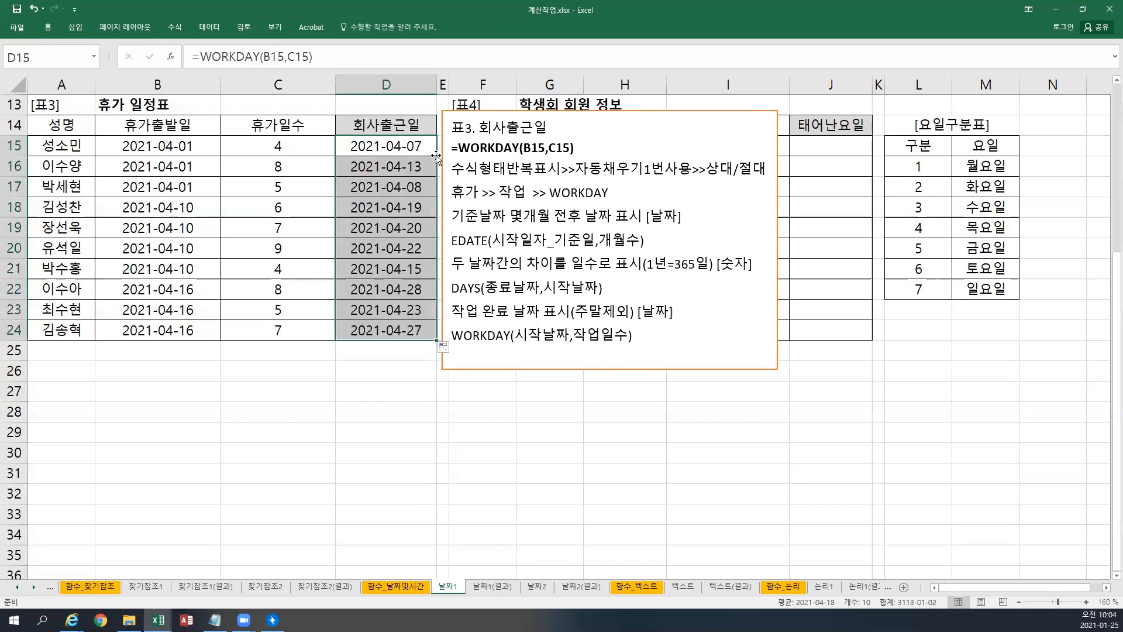
Delete the text box with the date function notes covering 표4.
left_click(466, 235)
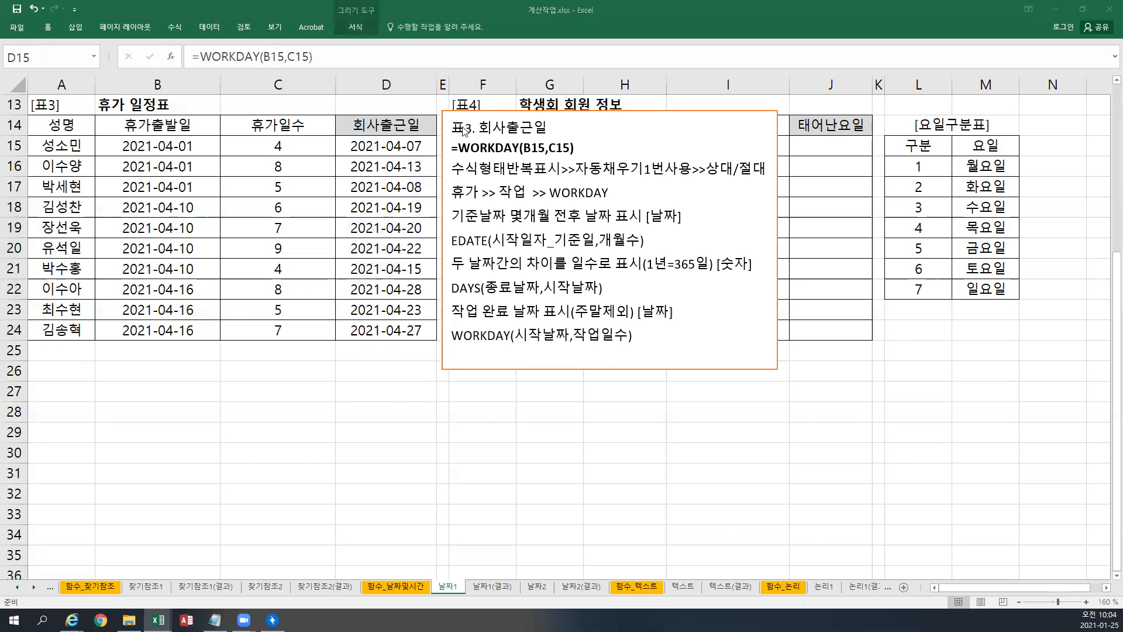
left_click(495, 110)
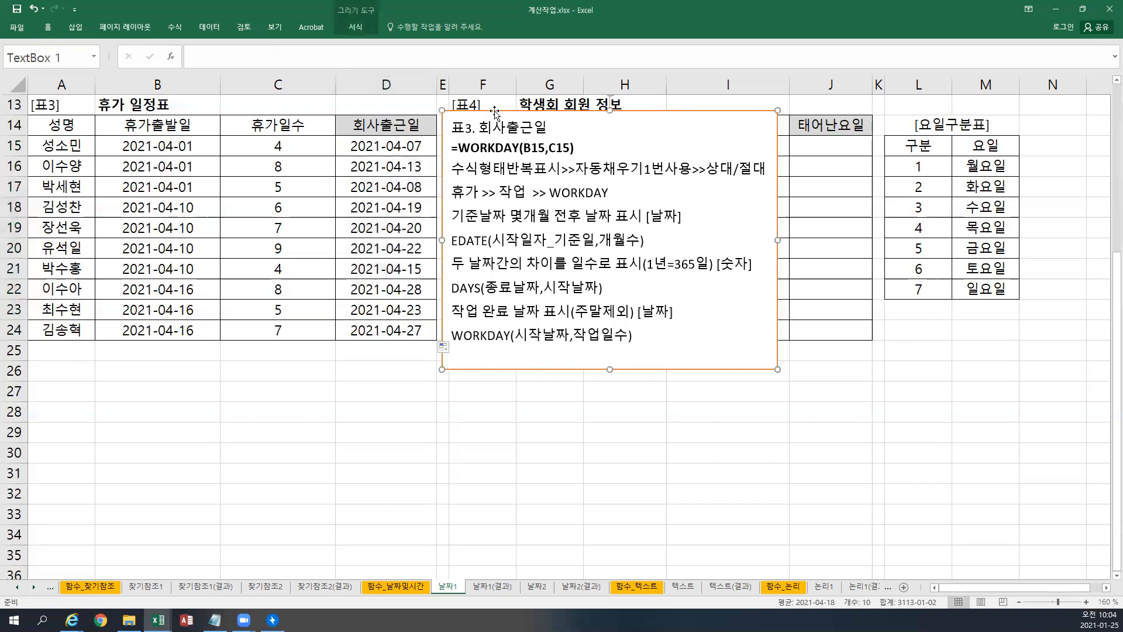
key("Delete")
scroll(626, 410, "up", 4)
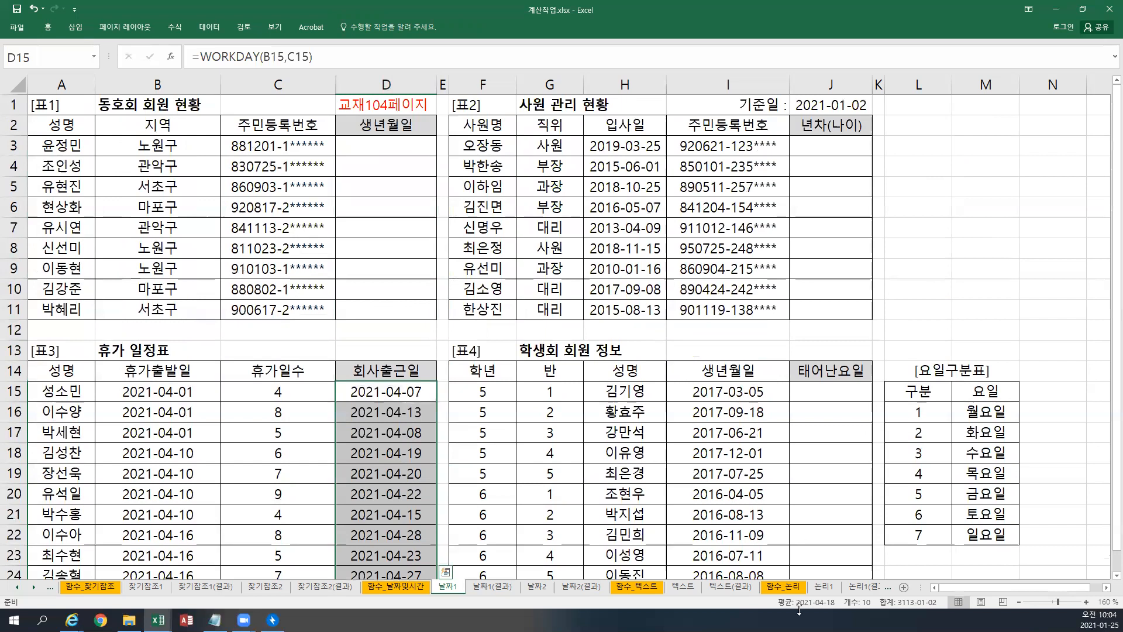
left_click(1105, 588)
left_click(1106, 588)
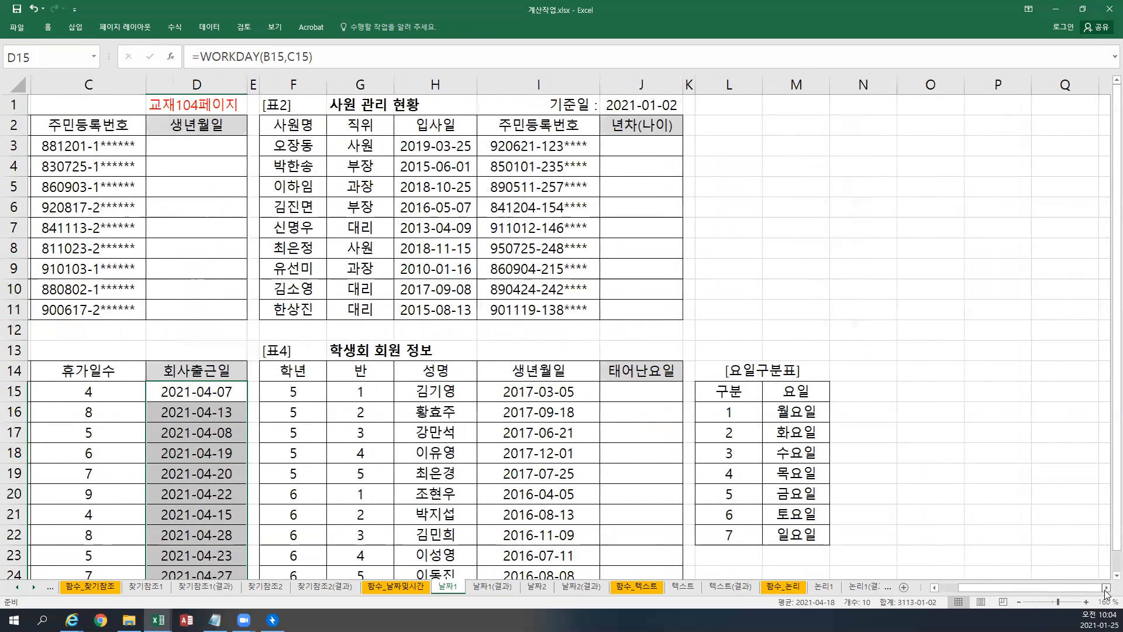
Place a text box with the copied 표3 회사출근일 notes beside 표2, starting at L2, and remove its trailing blank line.
left_click(1105, 588)
left_click(1106, 588)
left_click(521, 125)
key("ctrl+v")
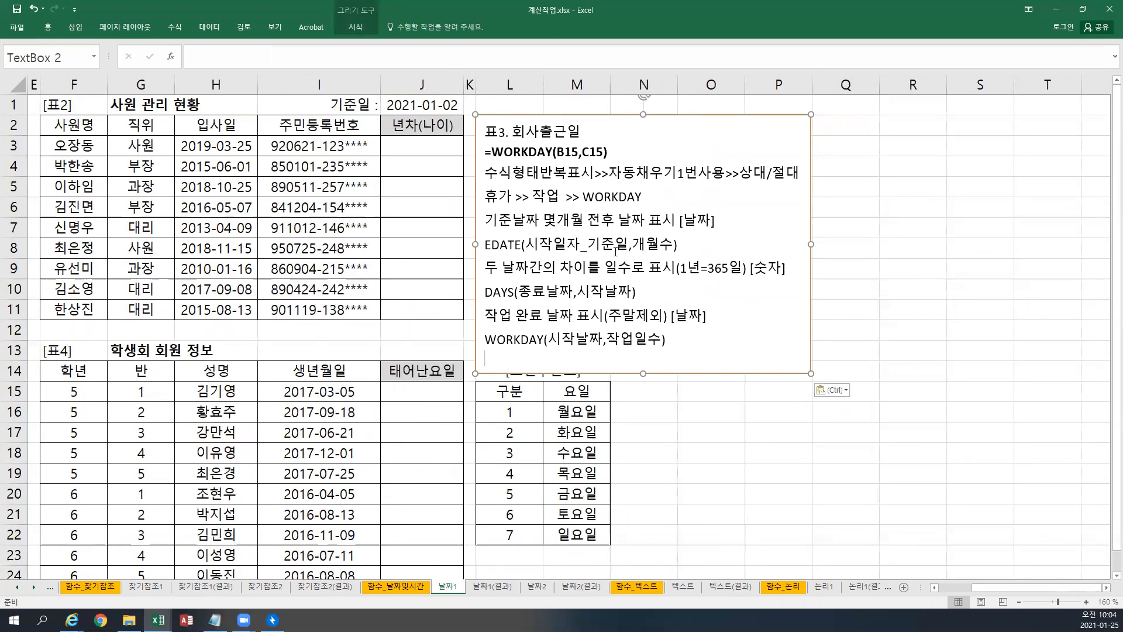
key("BackSpace")
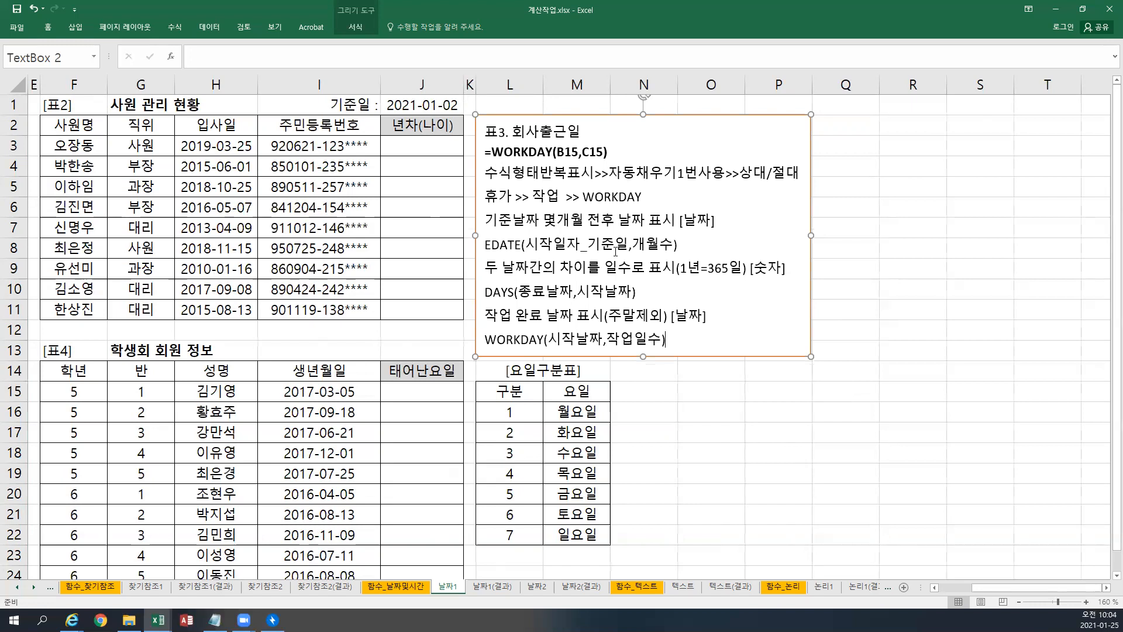
Add the 표2. 년차(나이) notes with =YEAR($J$1)-YEAR(H3)&"("&YEAR($J$1)-(1900+LEFT(I3,2))&")" and the YEAR, LEFT and & explanations above the 표3 notes.
key("ctrl+Home")
key("Return")
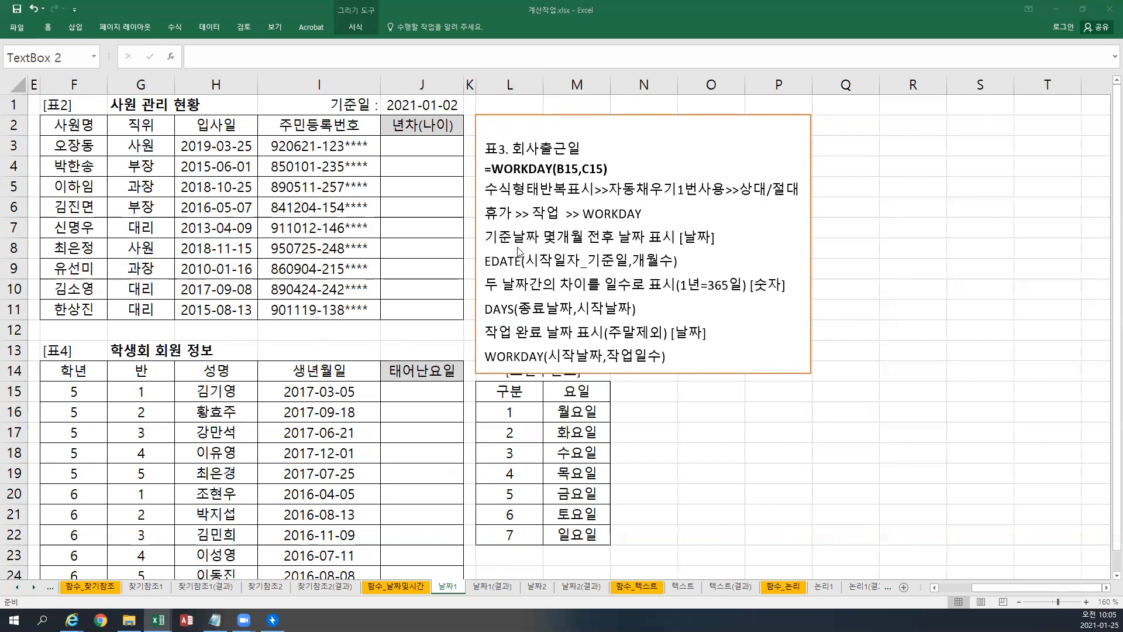
left_click(501, 124)
type("표2. 년차(나이) =YEAR($J$1)-YEAR(H3)&\"(\"&YEAR($J$1)-(1900+LEFT(I3,2))&\")\" 수식형태반복표시>>자동채우기1번사용>>상대/절대 년차\t=YEAR(J1)-YEAR(H3) 나이\t=YEAR(J1)-(1900+LEFT(I3,2)) 날짜에서 년도 표시 [숫자] YEAR(날짜) 문자 왼쪽부터 몇 글자를 추출하여 표시 [문자] LEFT(문자,추출할글자수) 데이터 연결 & 연산자")
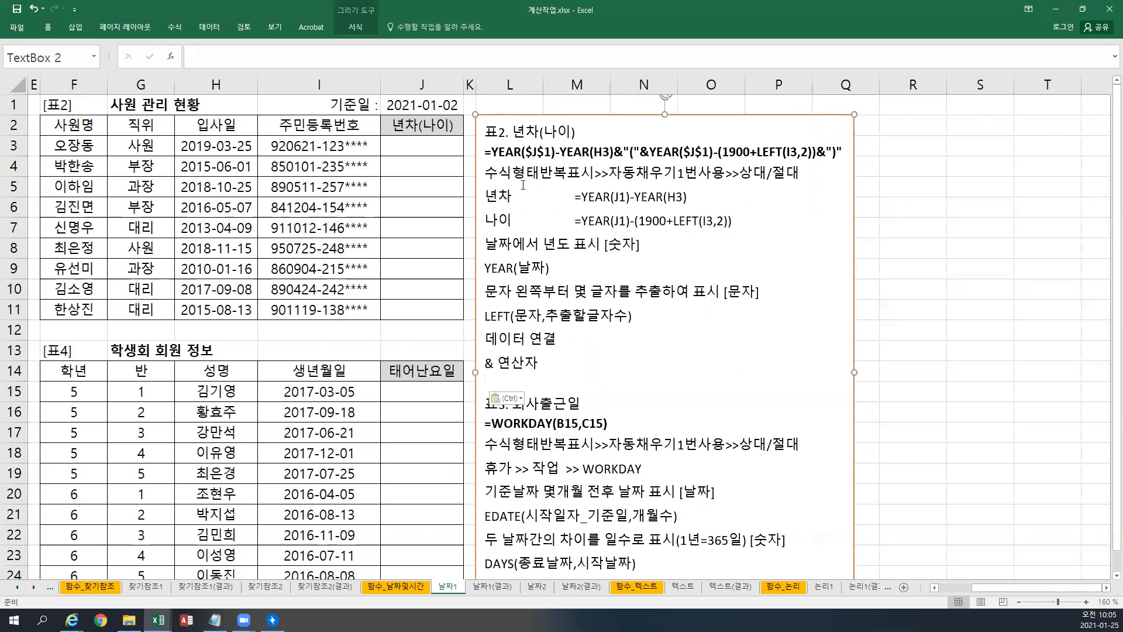
left_click(415, 148)
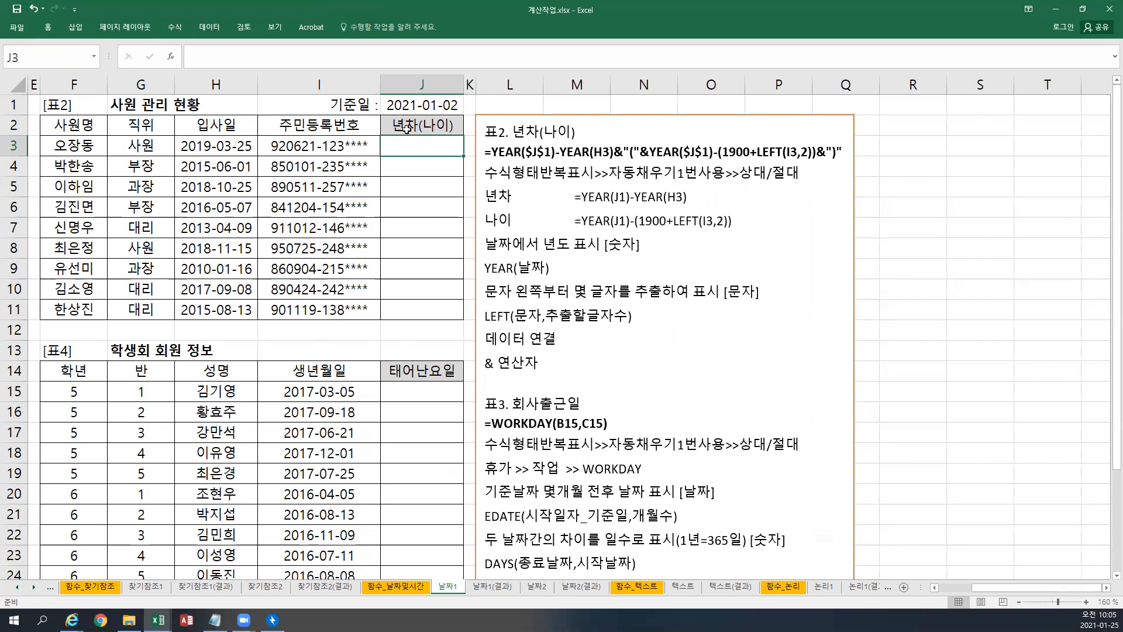
left_click_drag(432, 145, 427, 308)
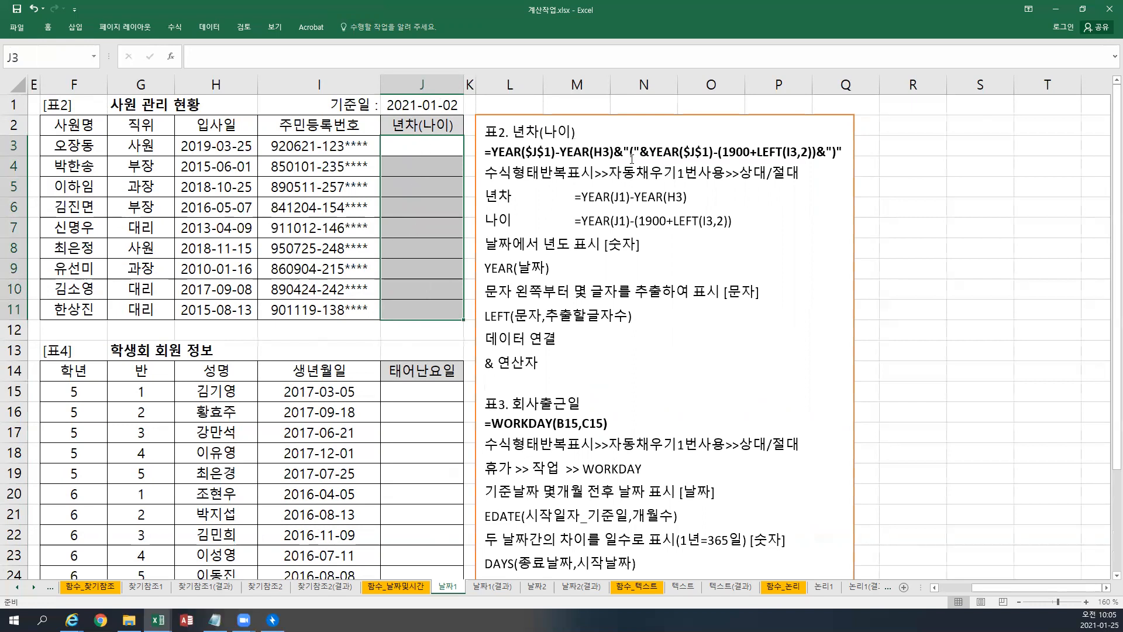
left_click(422, 146)
left_click_drag(460, 160, 450, 306)
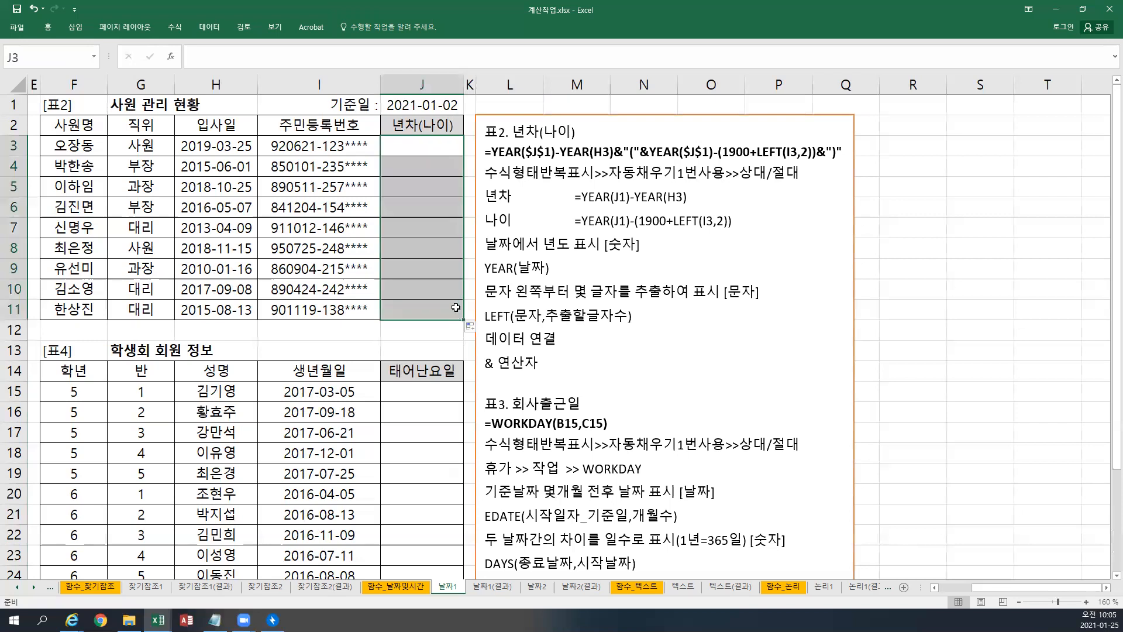
Start the 년차 formula in J3 with =YEAR($J$1, using an absolute reference to the 기준일 cell.
left_click(440, 140)
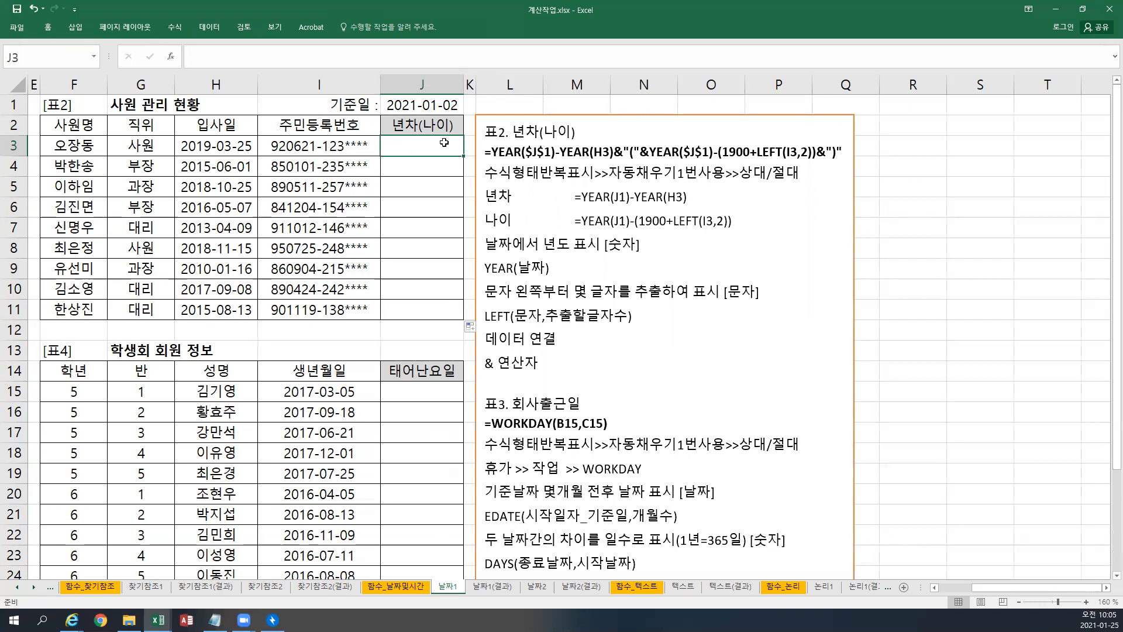
type("=")
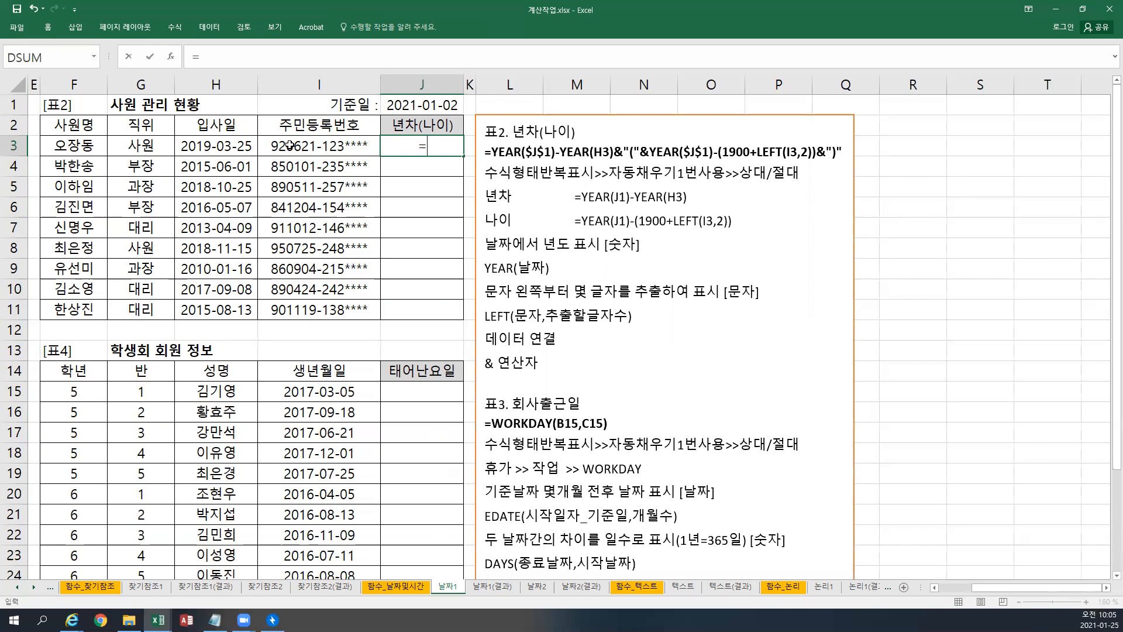
left_click(400, 105)
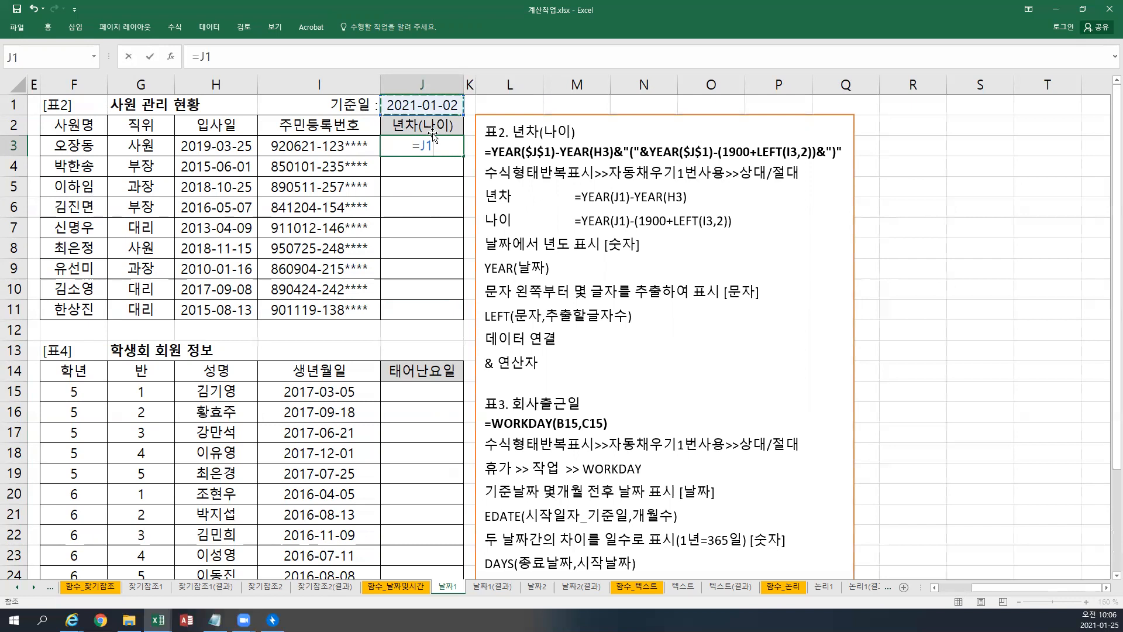
key("F4")
left_click(414, 145)
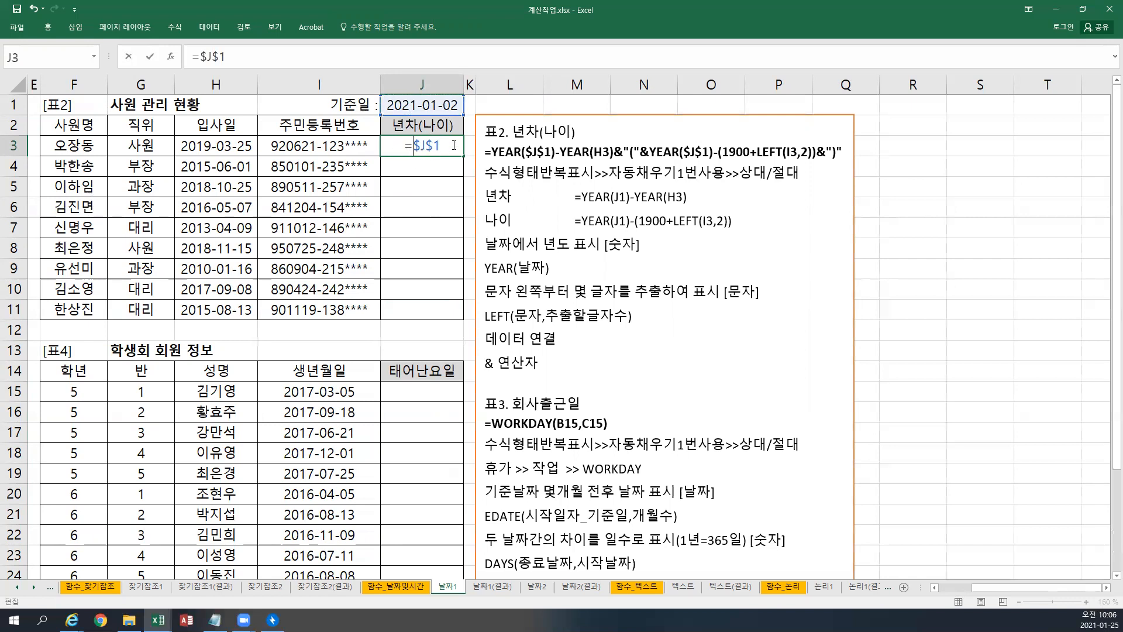
type("YEAR($J$1")
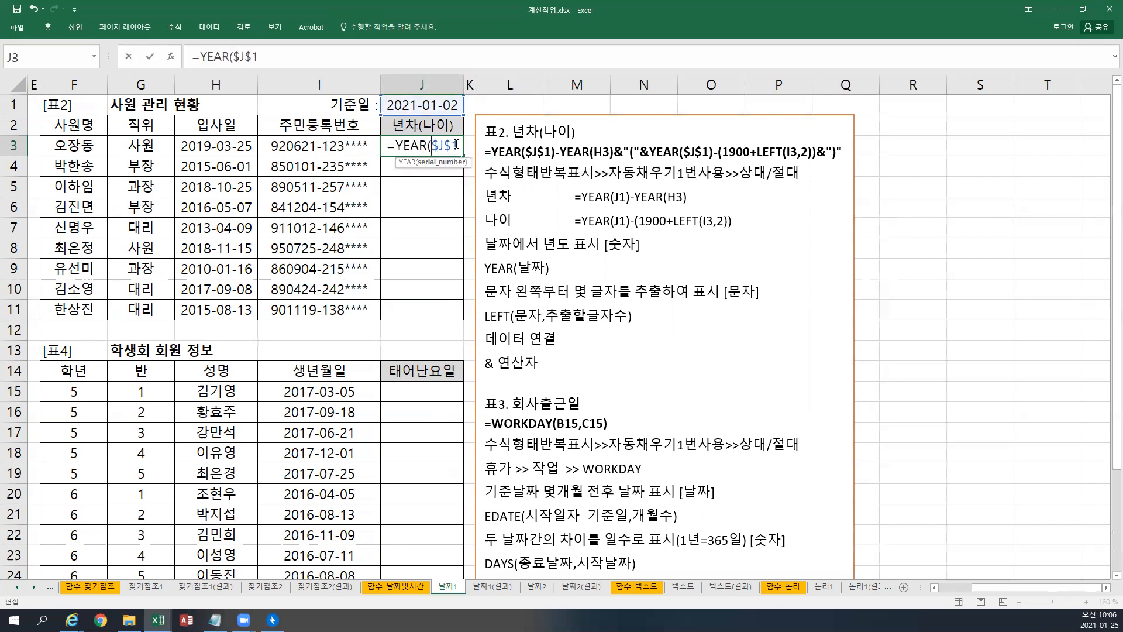
Complete J3 as =YEAR($J$1)-YEAR(H3) to subtract the 입사일 year and fill the formula down to J11.
type(")-")
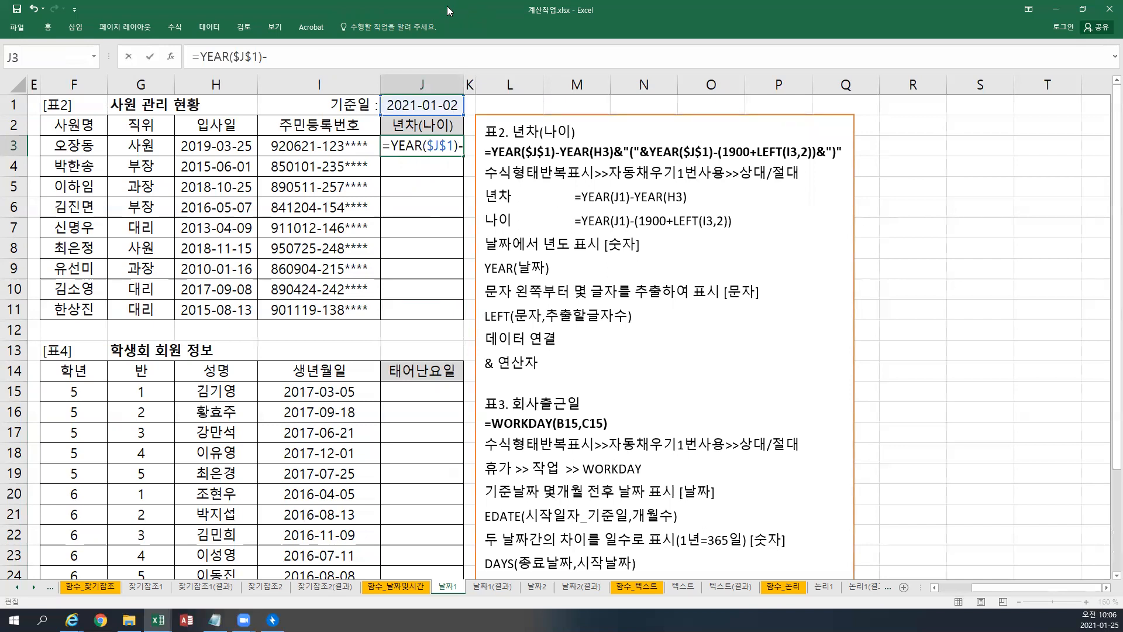
left_click(226, 149)
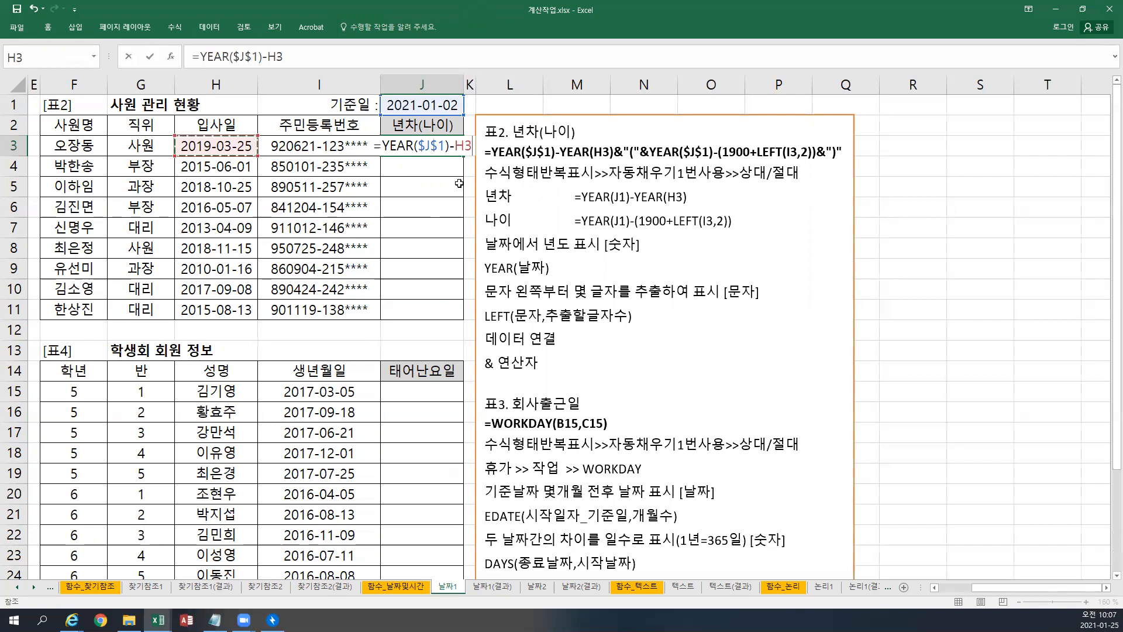
left_click(455, 146)
type("YEAR")
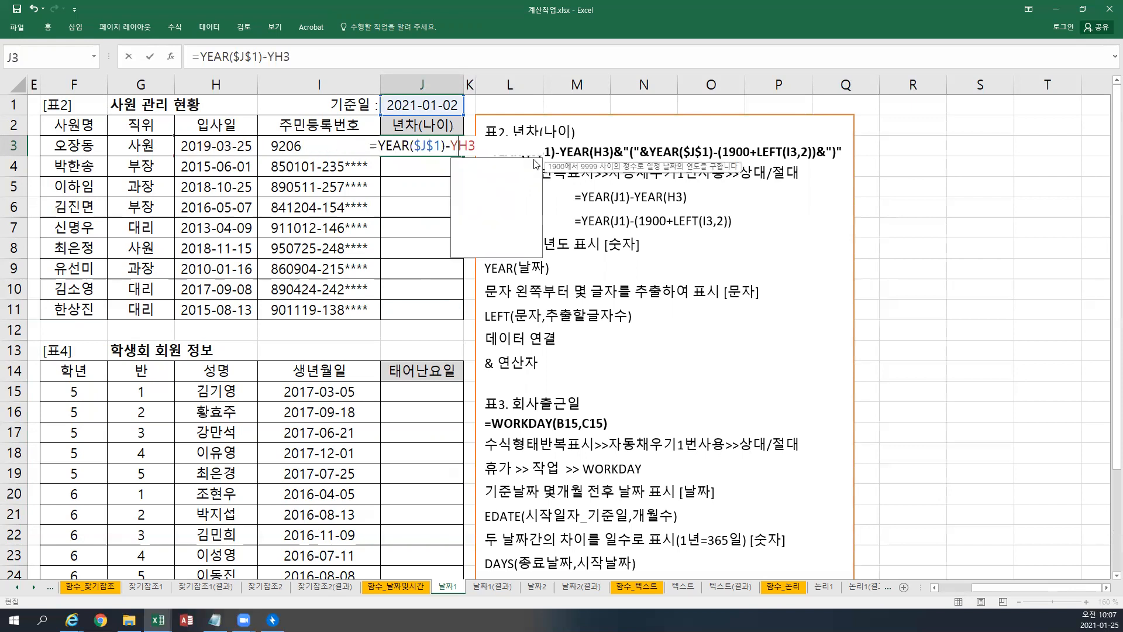
type("(H3")
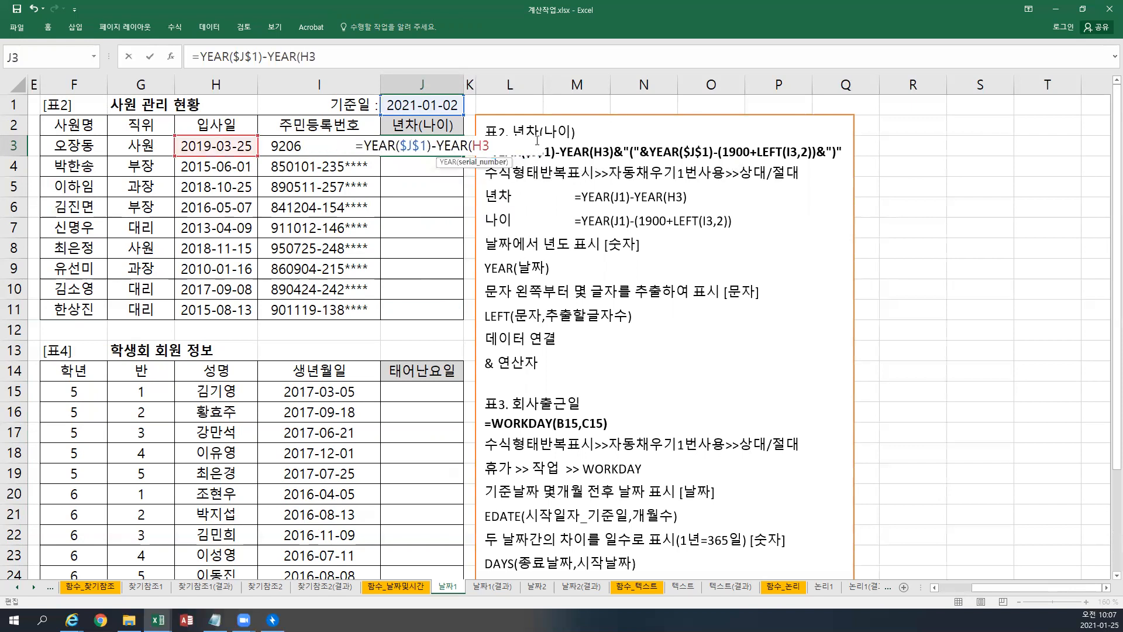
type(")")
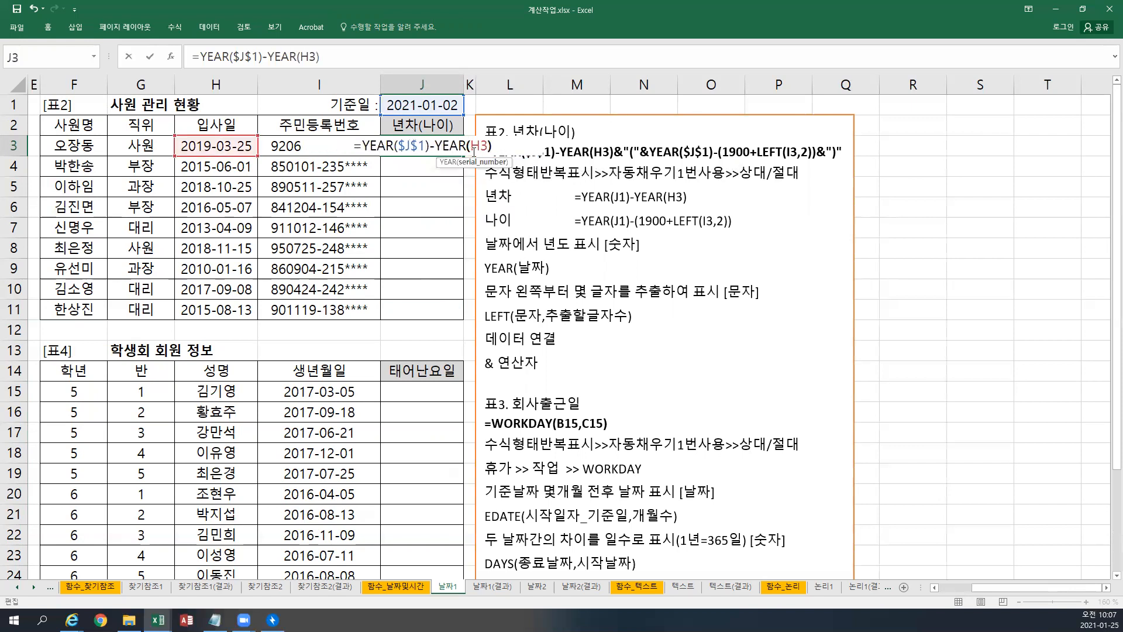
key("Return")
left_click(459, 151)
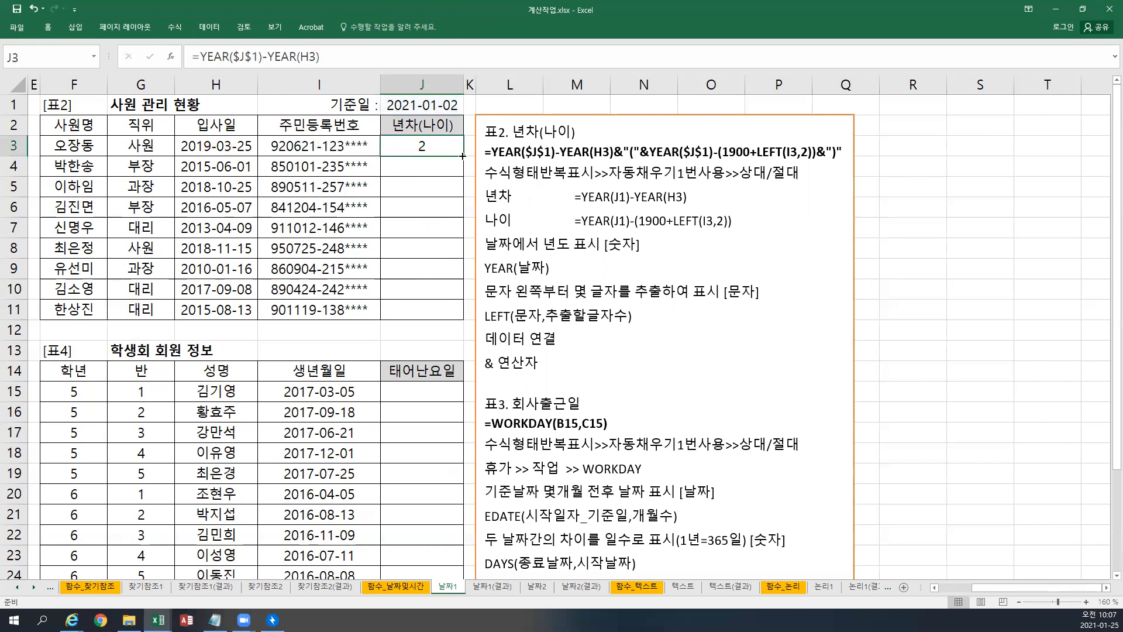
double_click(462, 156)
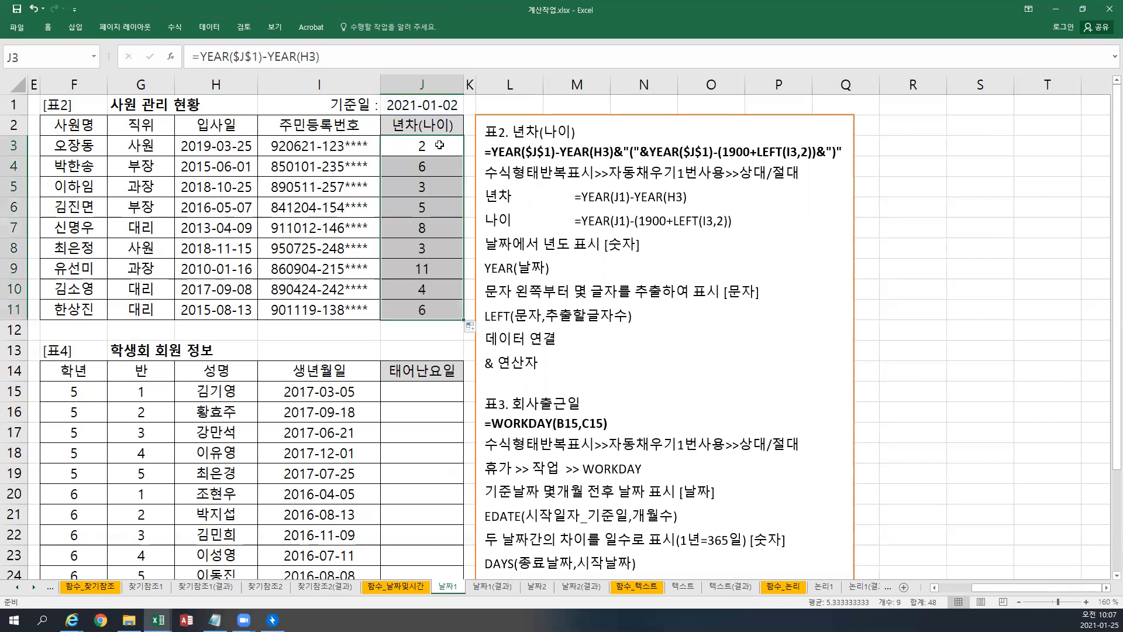
Extend the J3 formula with &"("& to join an opening parenthesis after the 년차.
left_click(444, 145)
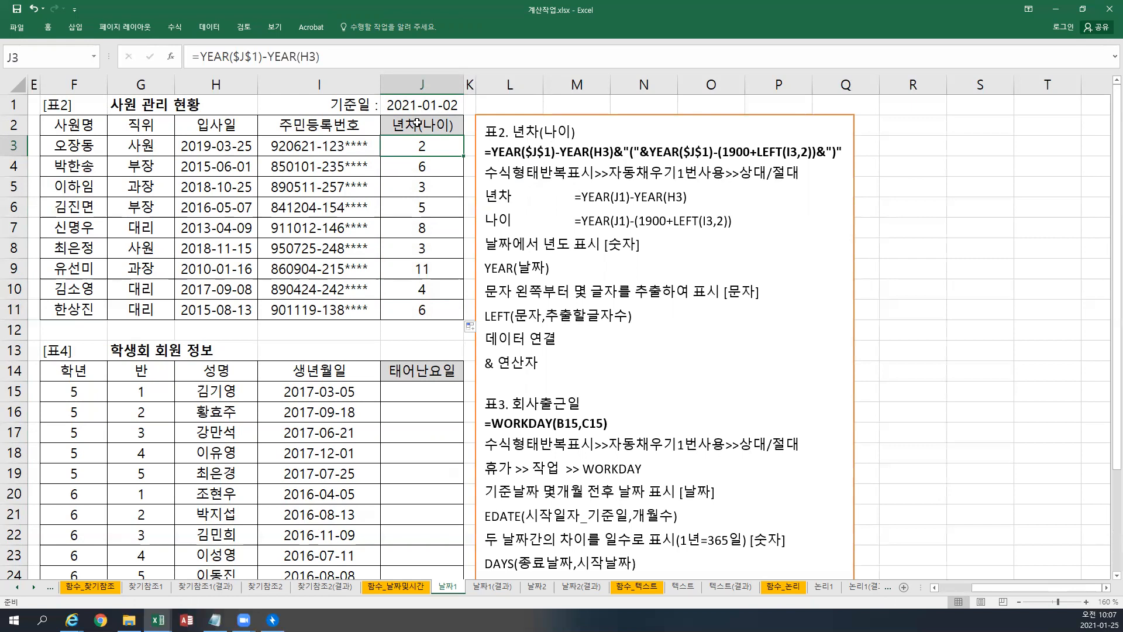
double_click(429, 145)
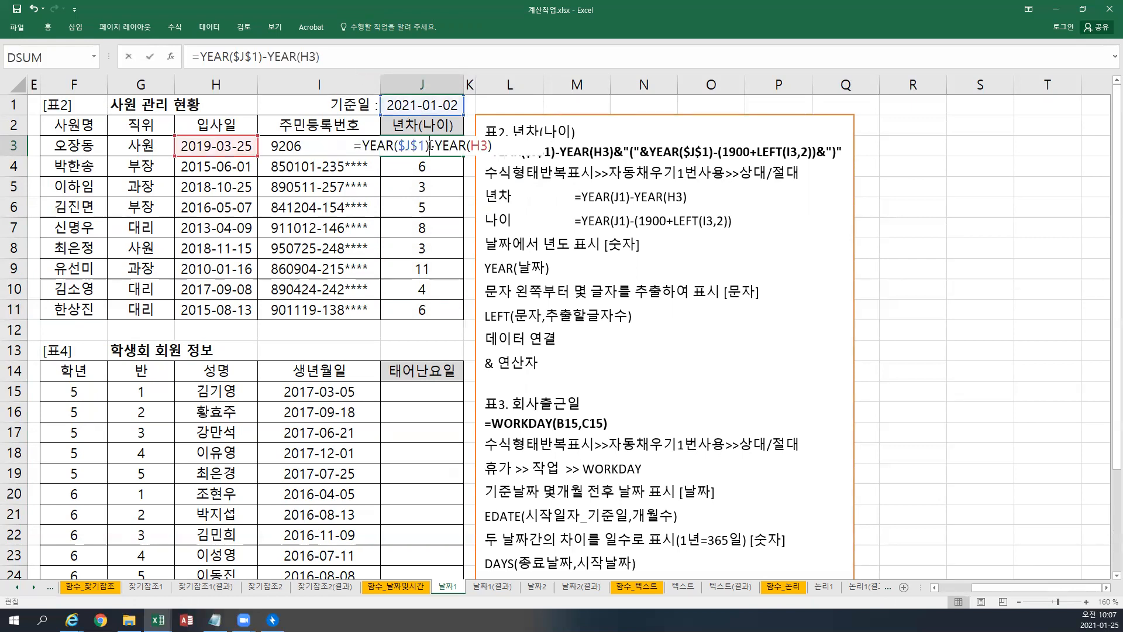
type("&")
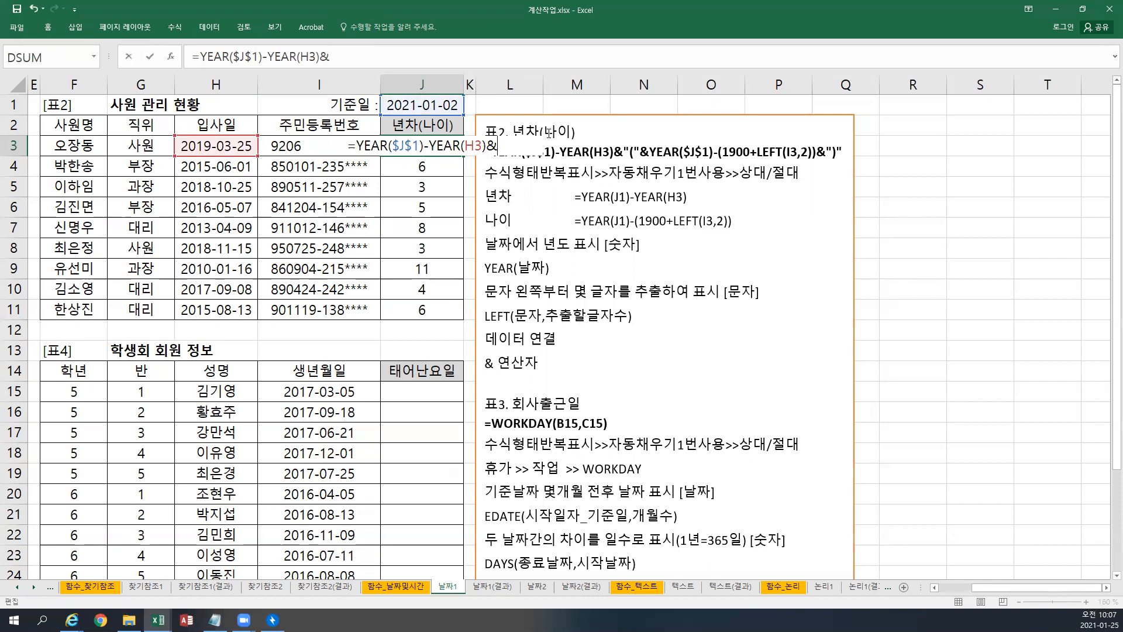
type("\"(")
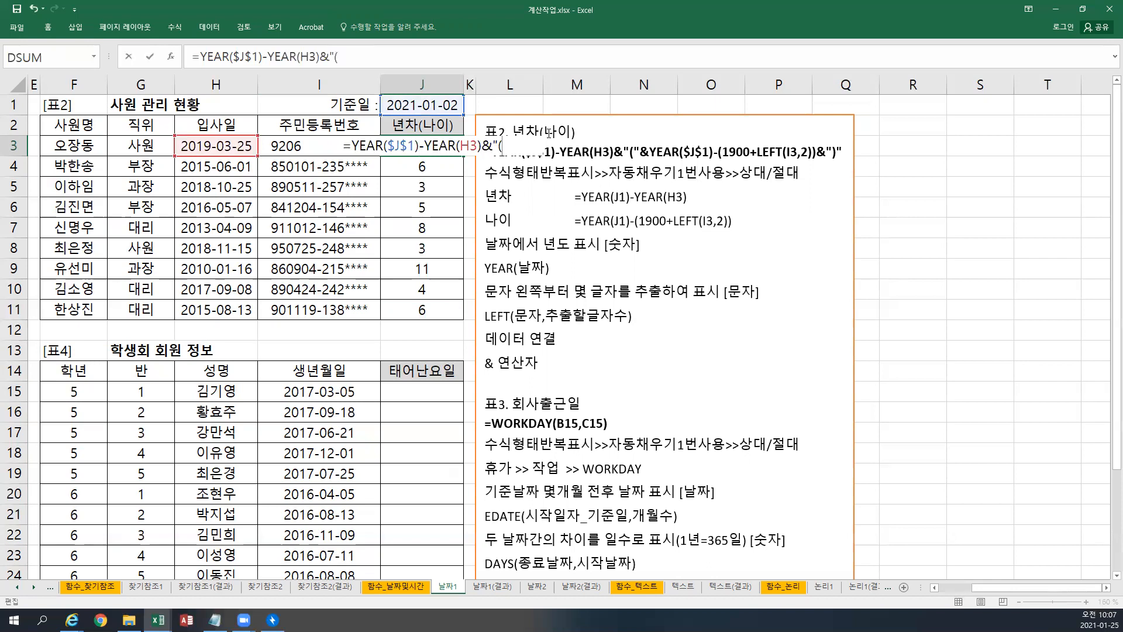
type("\"")
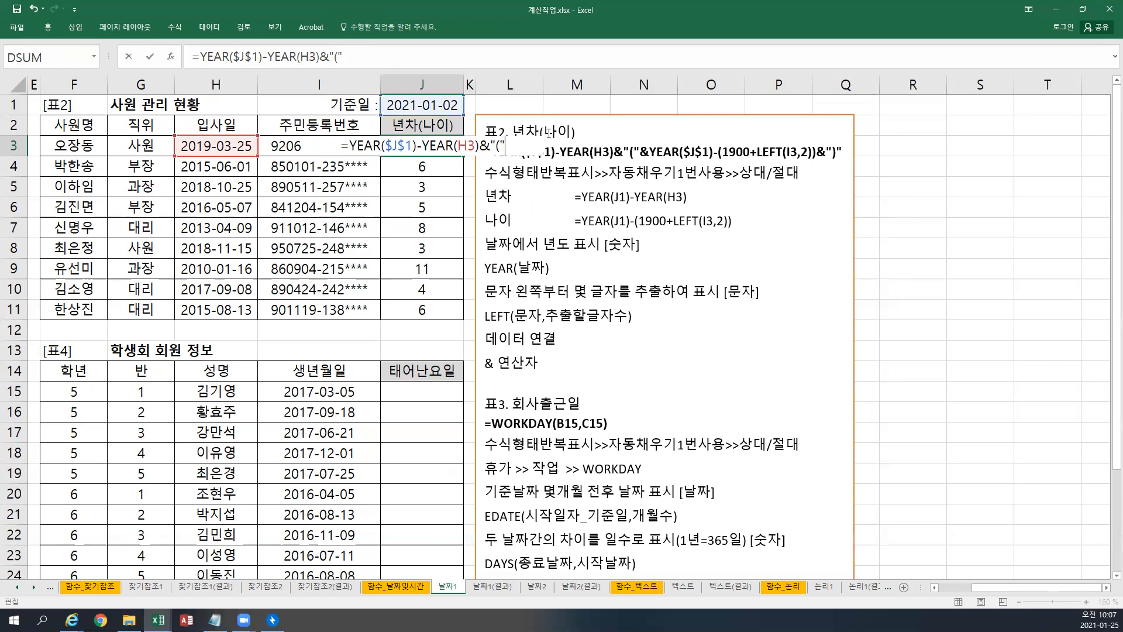
type("&")
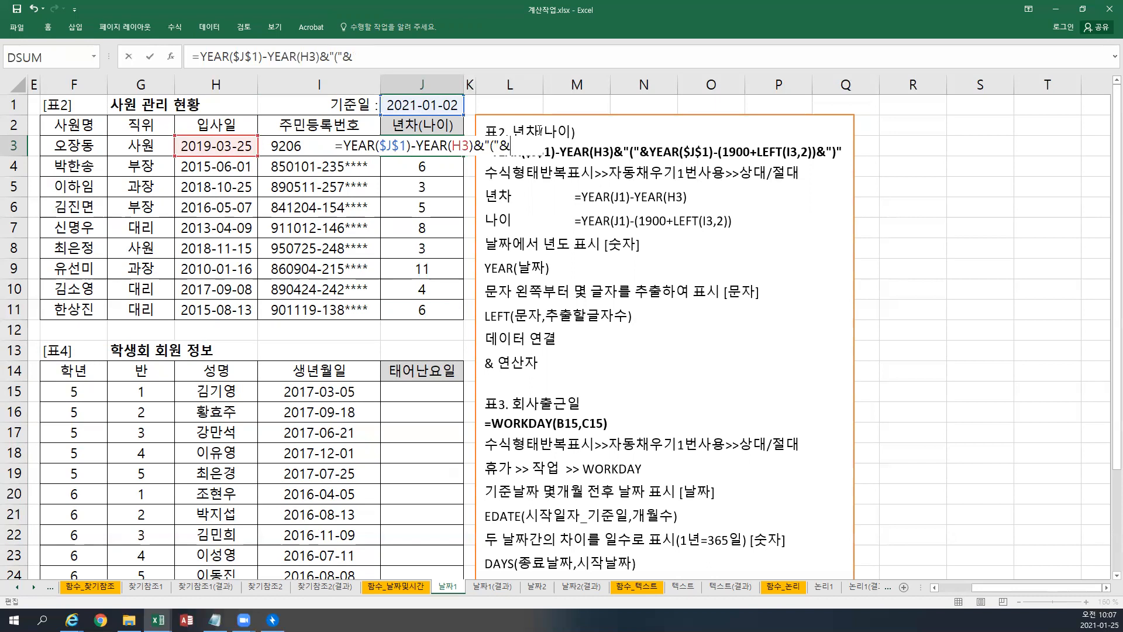
Append YEAR($J$1) to the J3 formula for the 나이 part, accepting the suggested closing parenthesis.
left_click(424, 105)
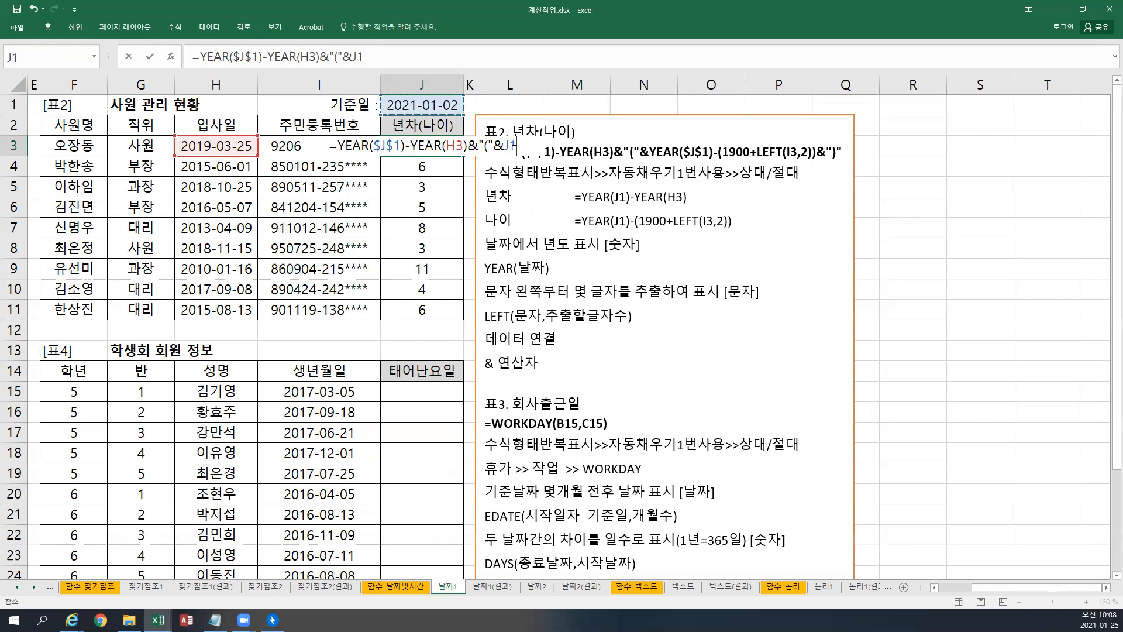
key("F4")
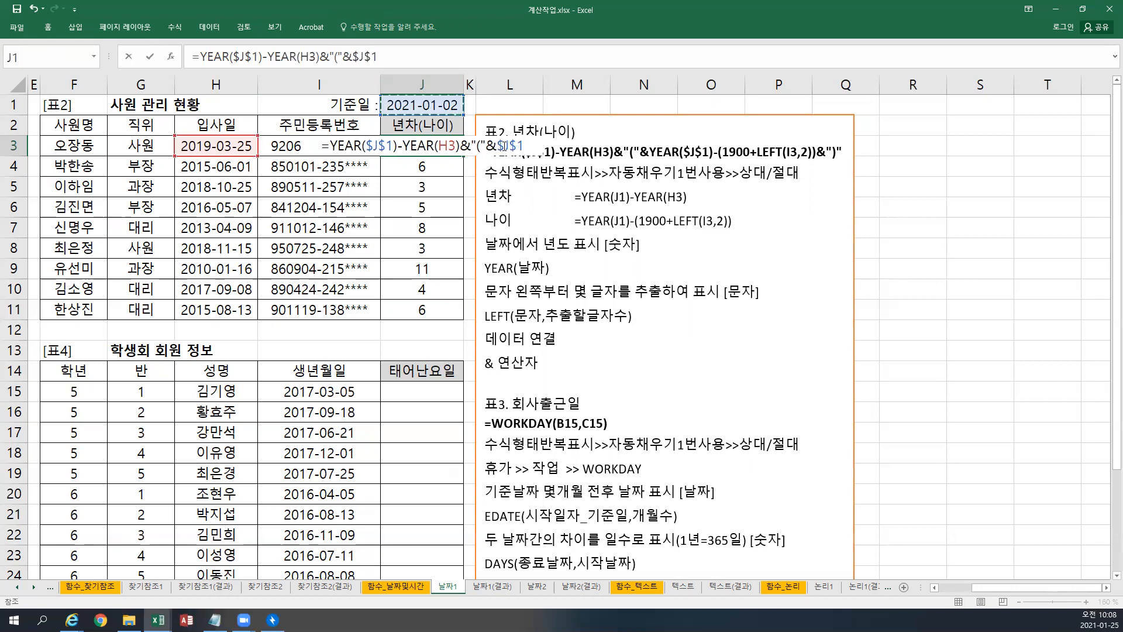
key("F2")
type("YEAR(")
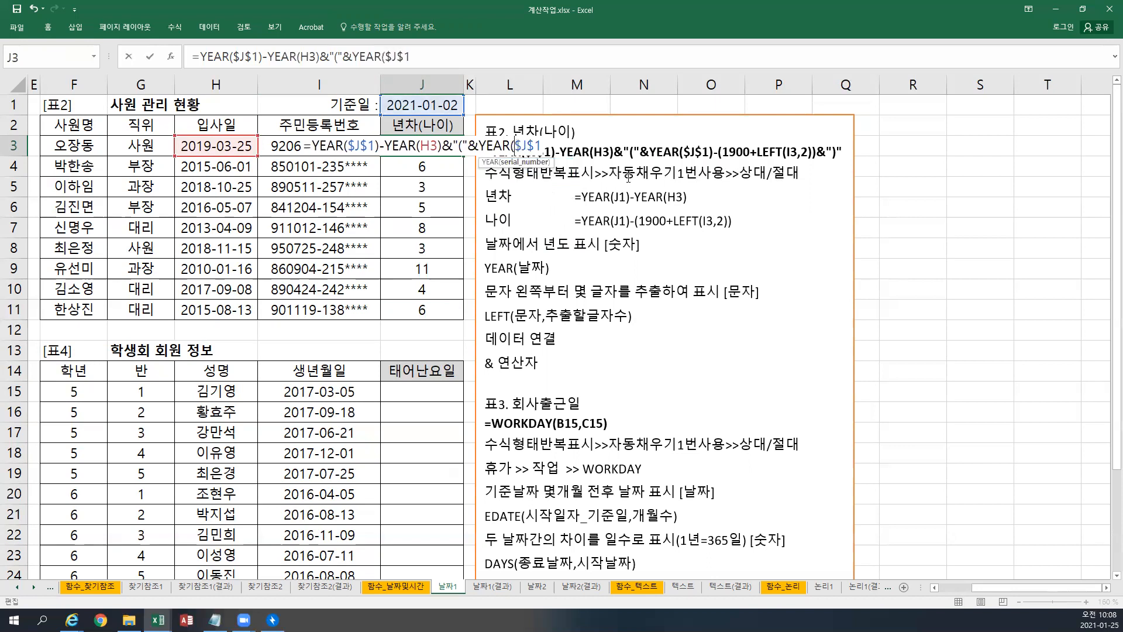
key("Return")
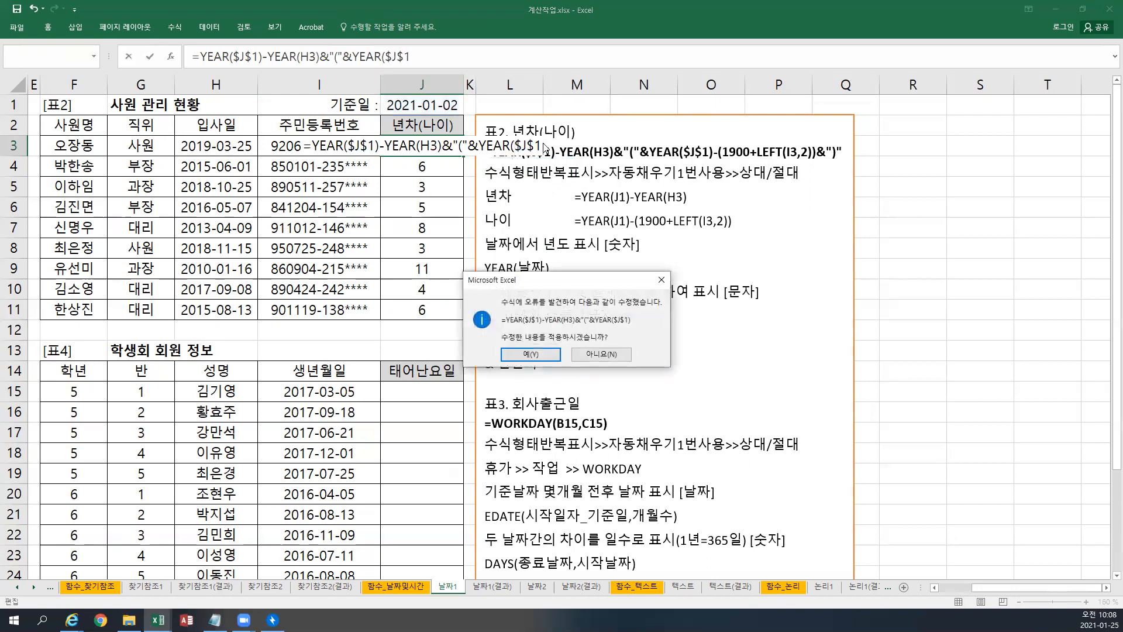
left_click(529, 348)
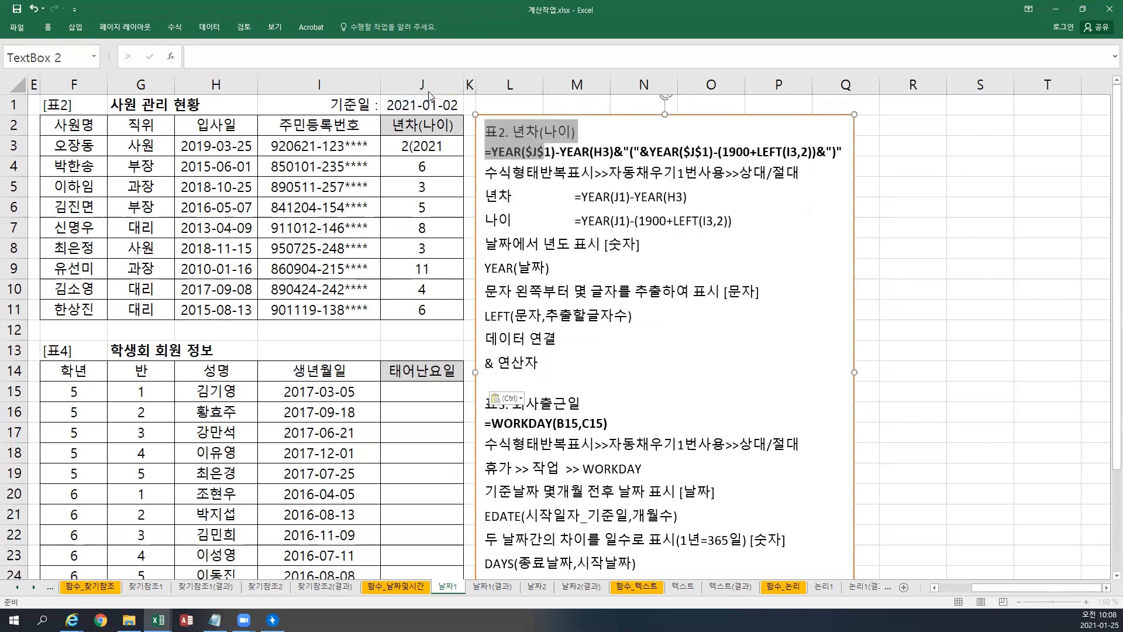
left_click(432, 145)
key("F2")
left_click(415, 57)
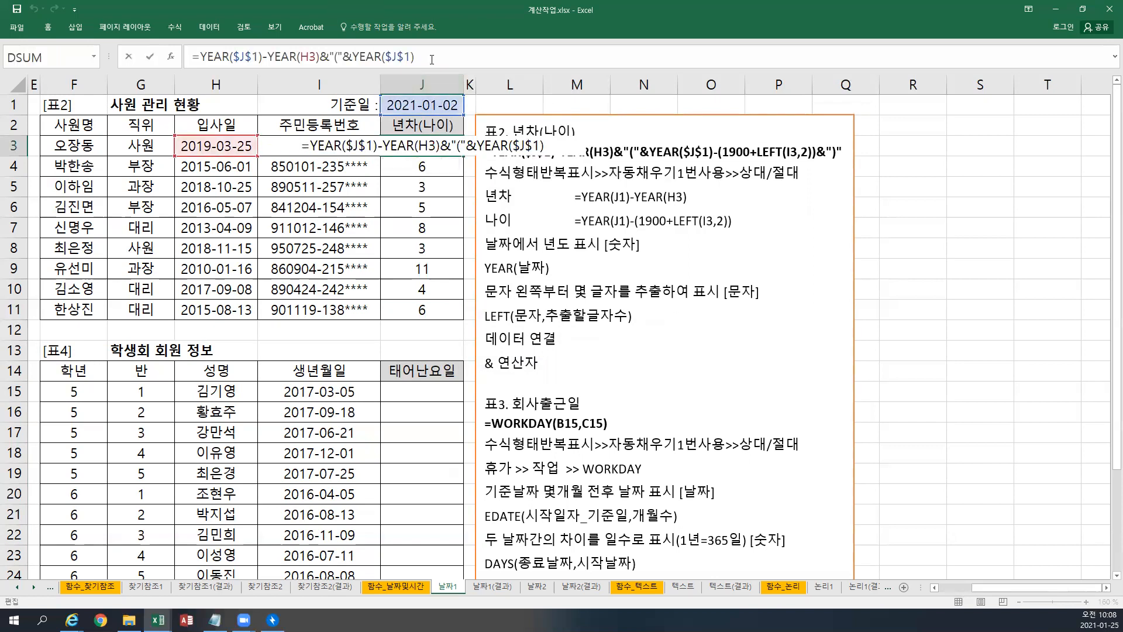
left_click(574, 149)
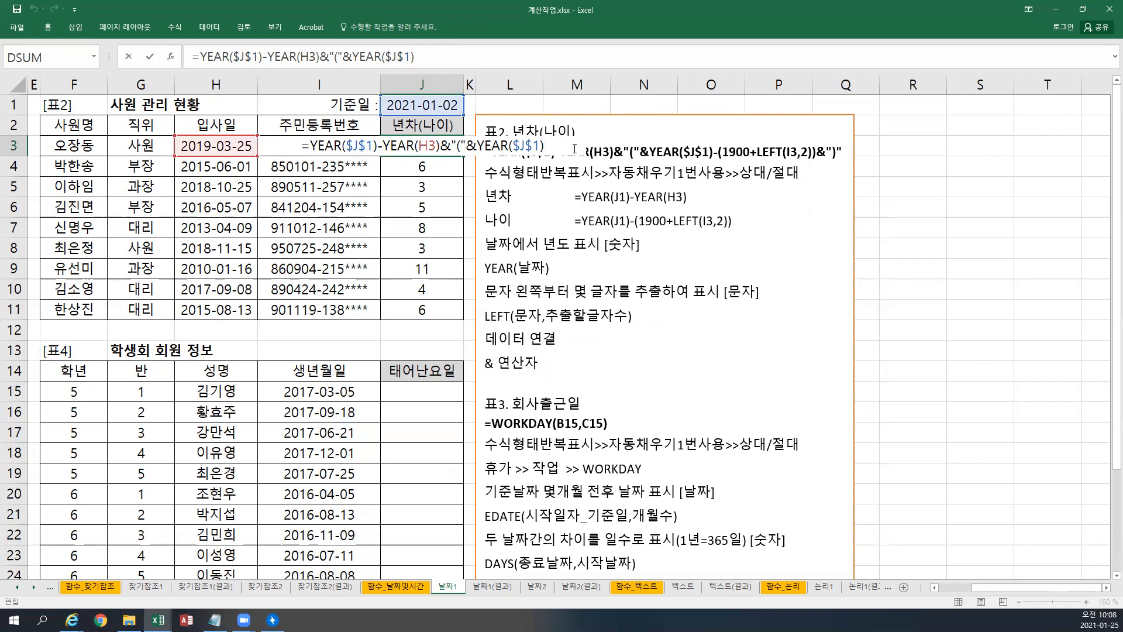
type("-")
type("(1")
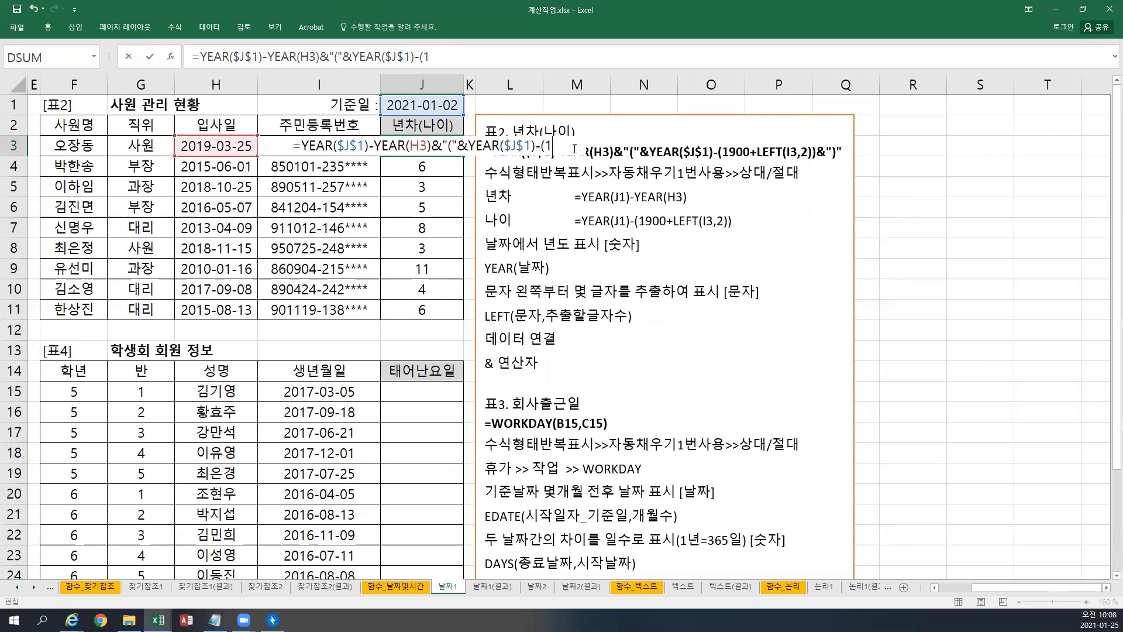
type("900")
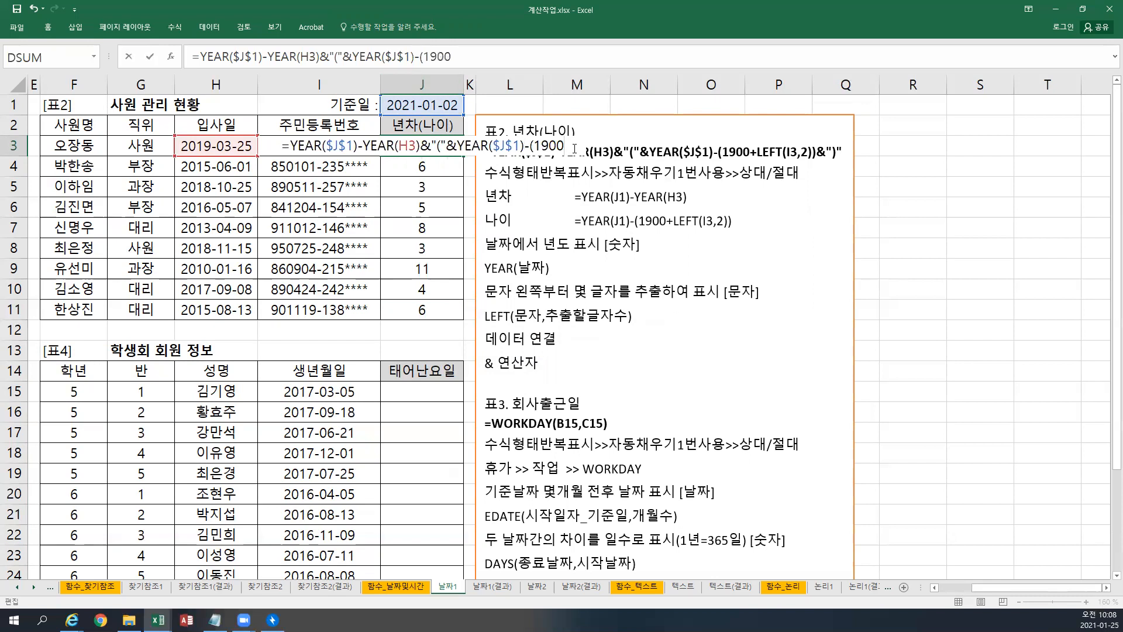
type("+")
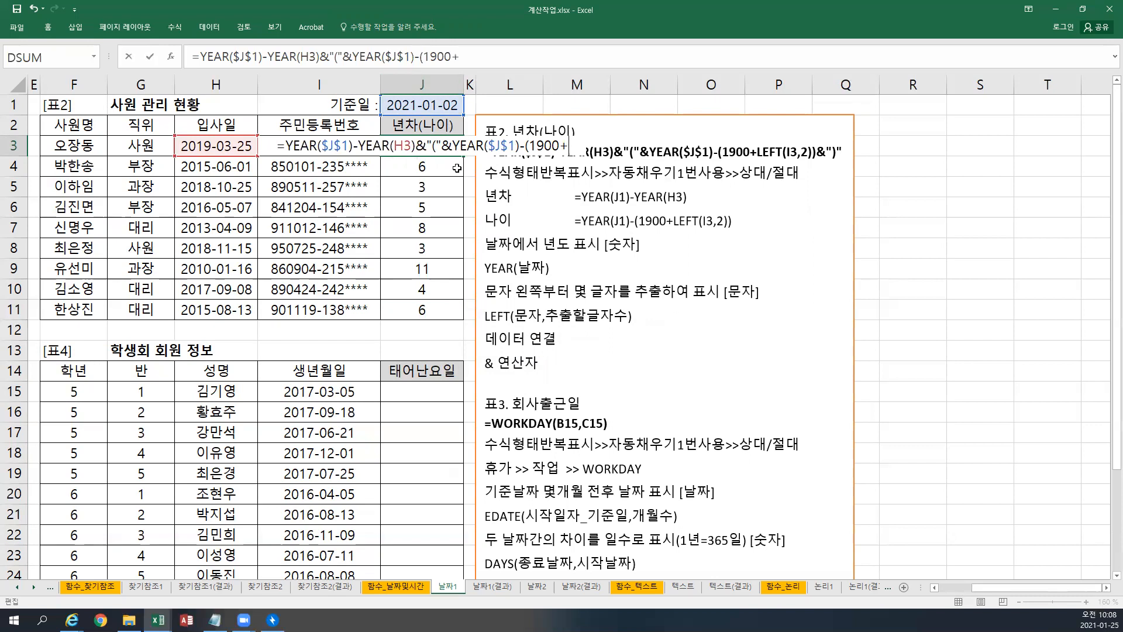
key("Escape")
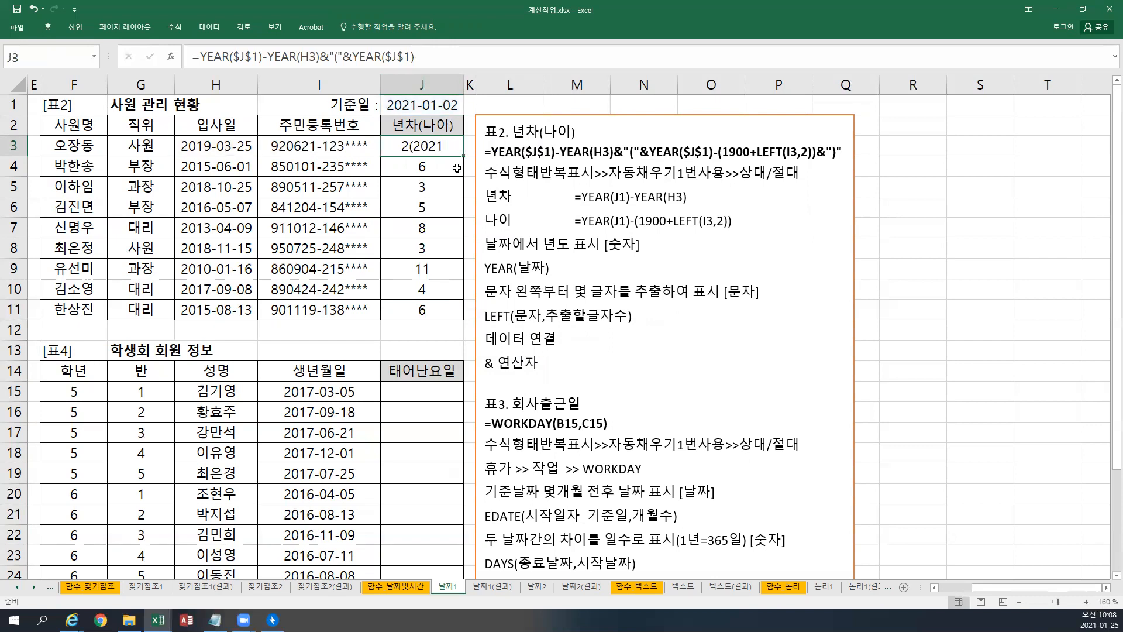
Move the notes text box down to clear row 3 and enter =YEAR(J1) in L3 as a trial 나이 formula.
left_click(531, 116)
left_click_drag(532, 115, 535, 170)
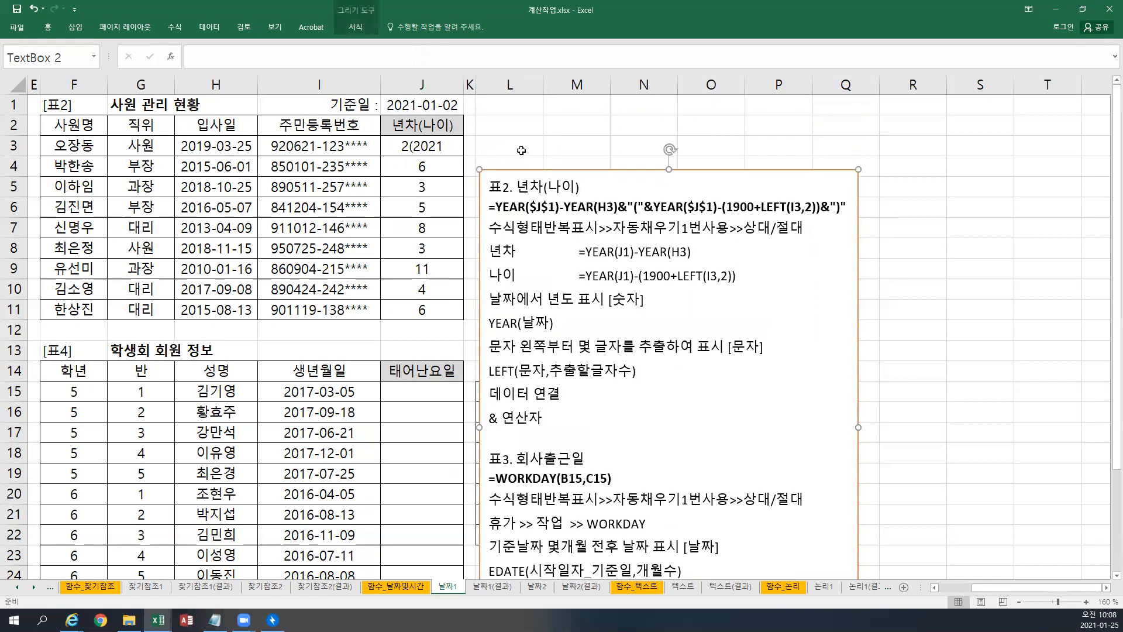
left_click(518, 149)
type("=YEAR(")
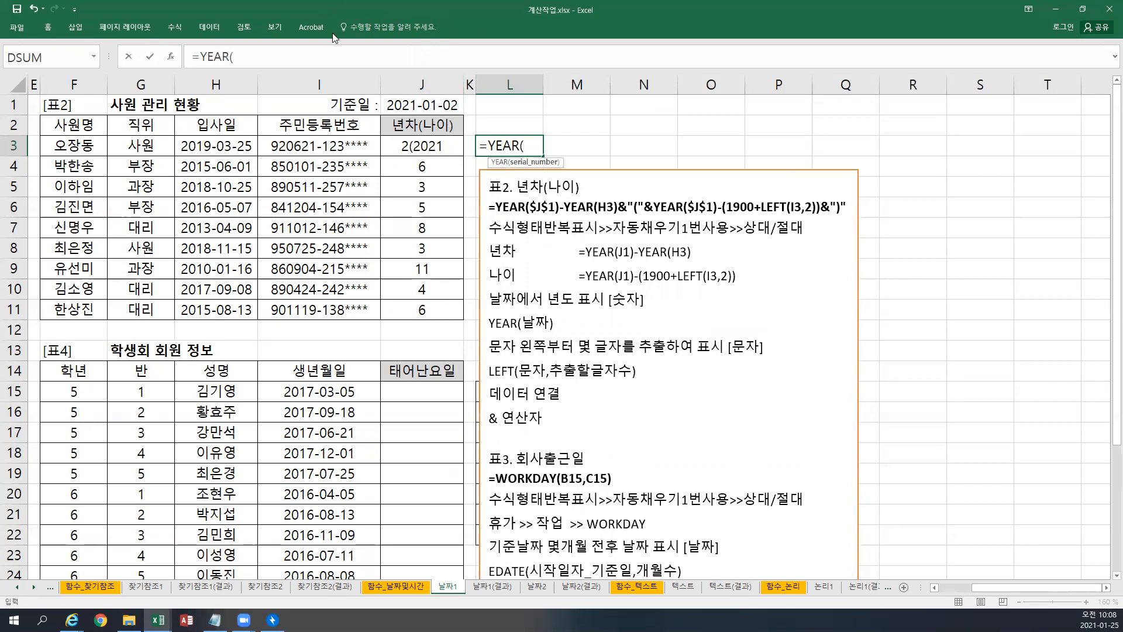
left_click(419, 103)
type(")")
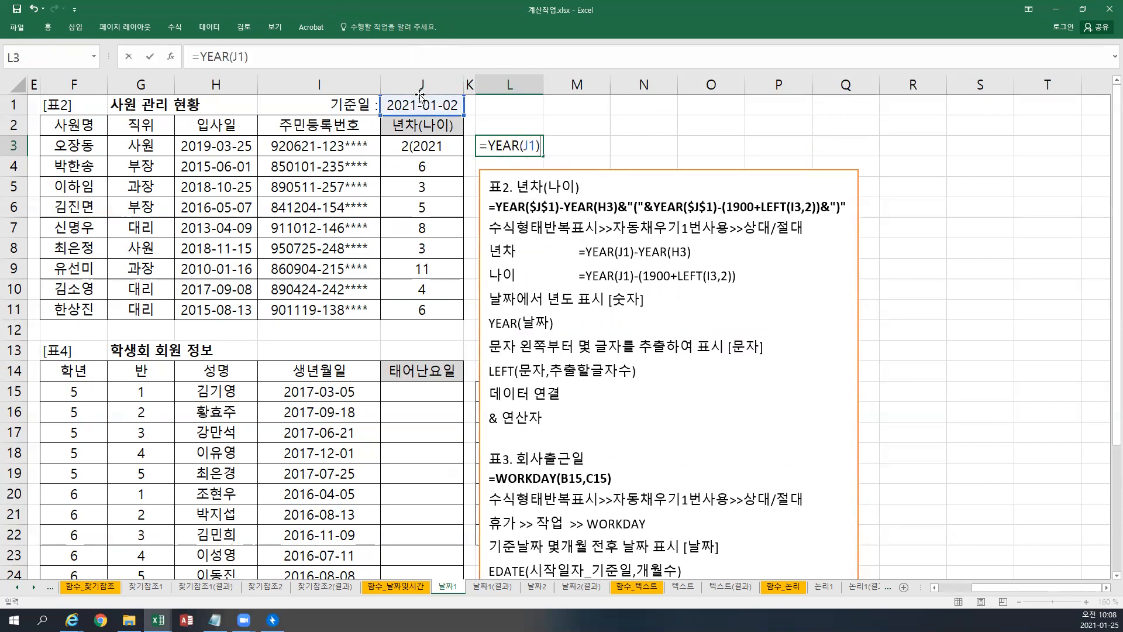
key("Return")
key("Up")
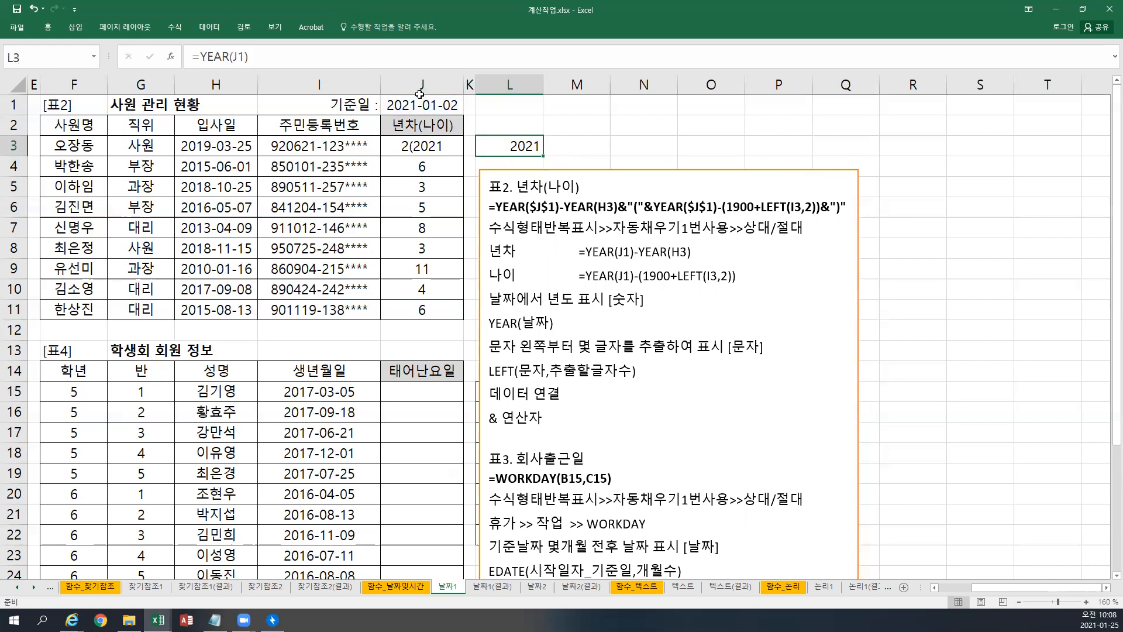
Extend the trial formula in L3 to =YEAR(J1)-LEFT(I3,2), subtracting the first two characters of the 주민등록번호.
left_click(299, 57)
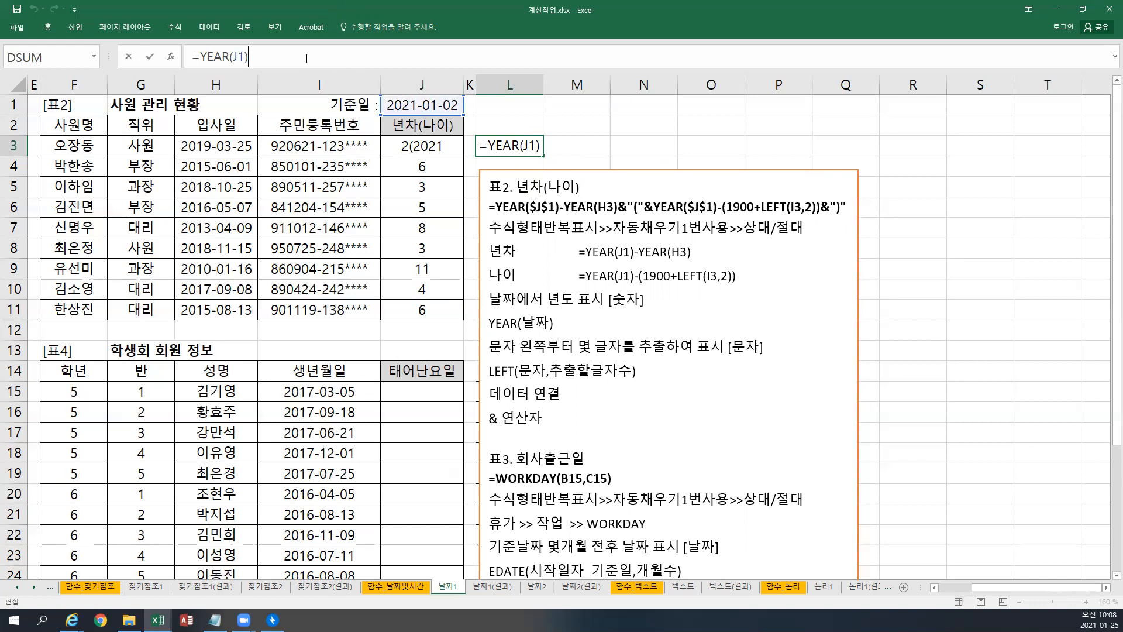
type("-LEFT(")
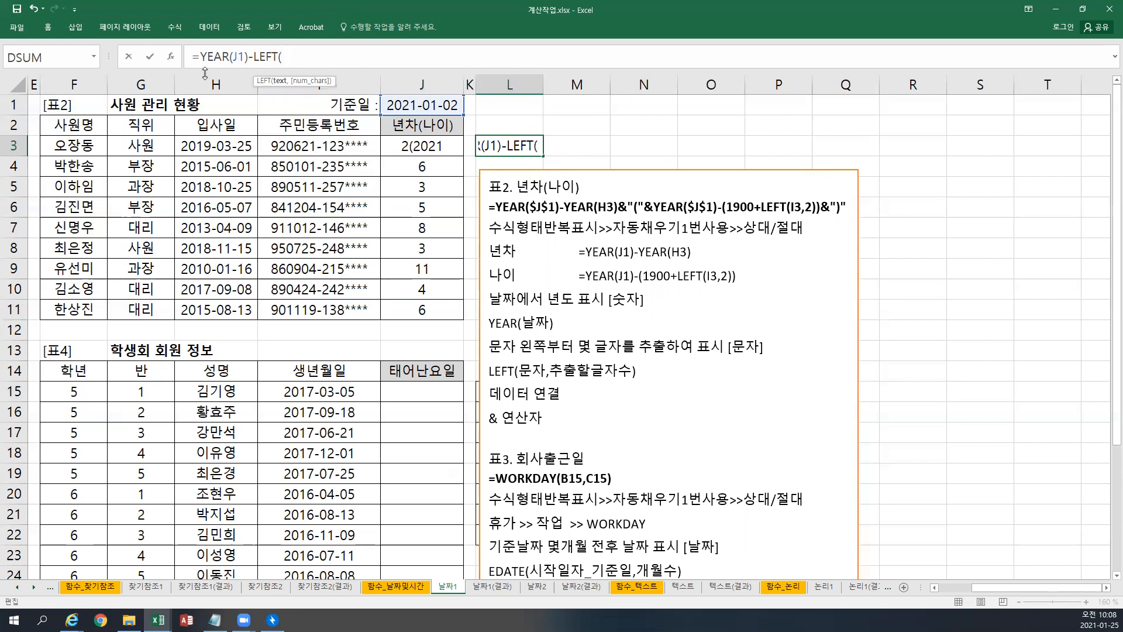
left_click(280, 145)
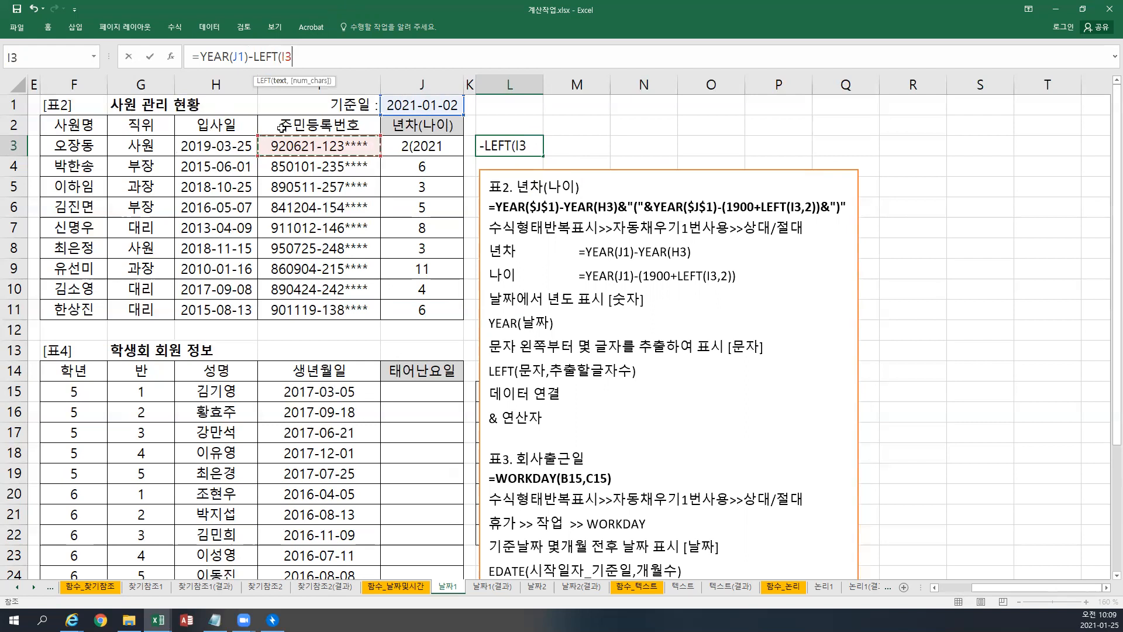
type(",20")
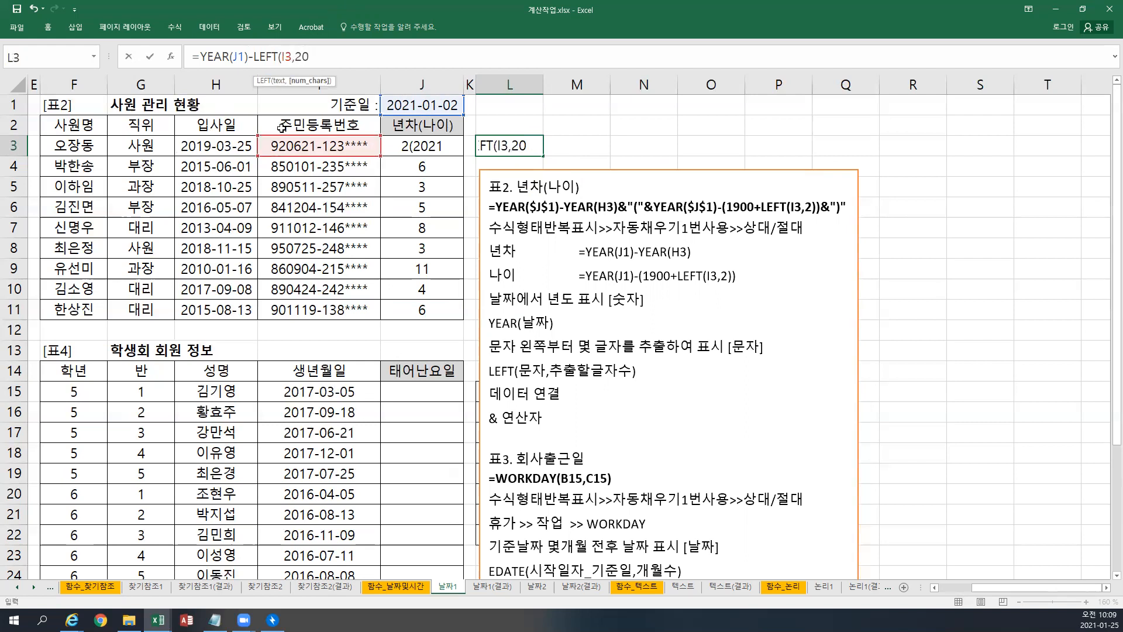
key("BackSpace")
type(")")
key("Return")
key("Up")
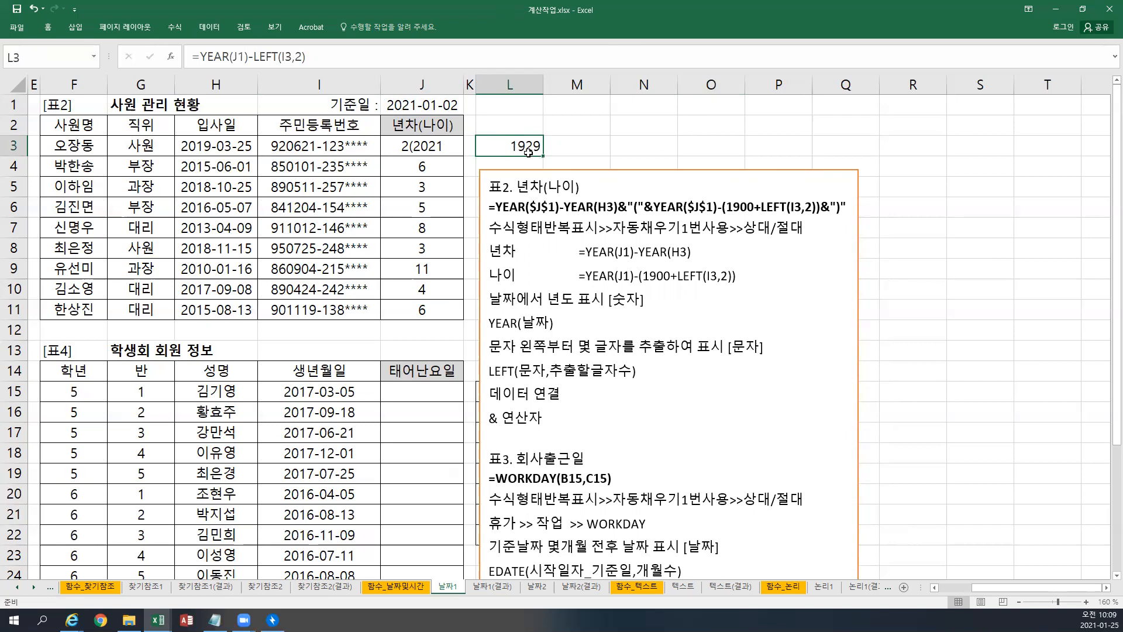
Append -1900 to the trial formula in L3.
left_click(297, 59)
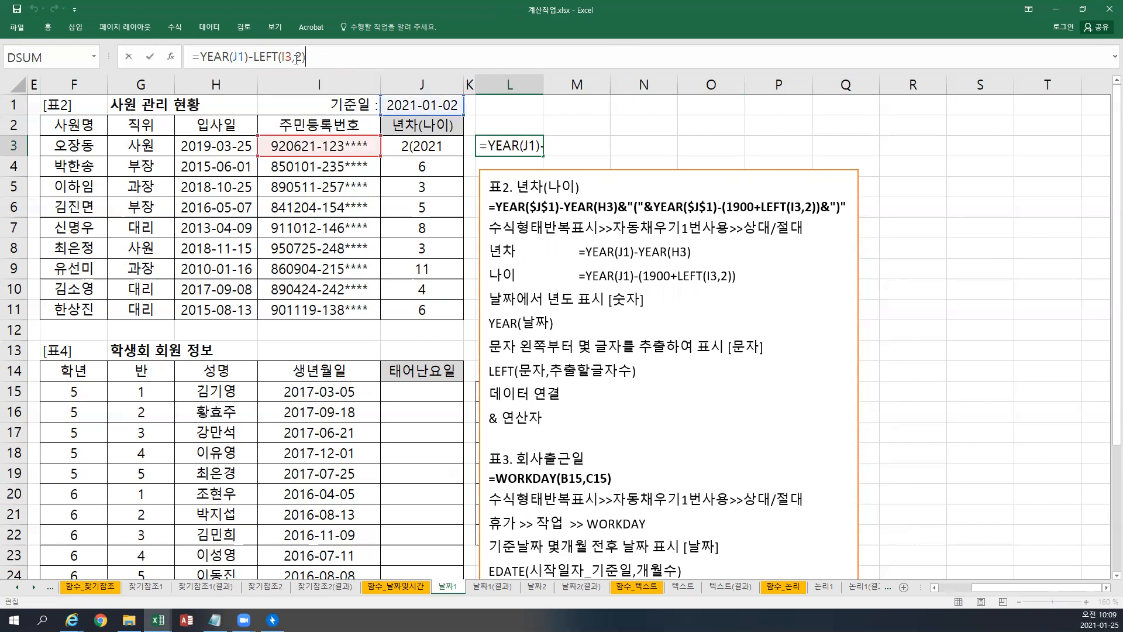
type("-1900")
key("Return")
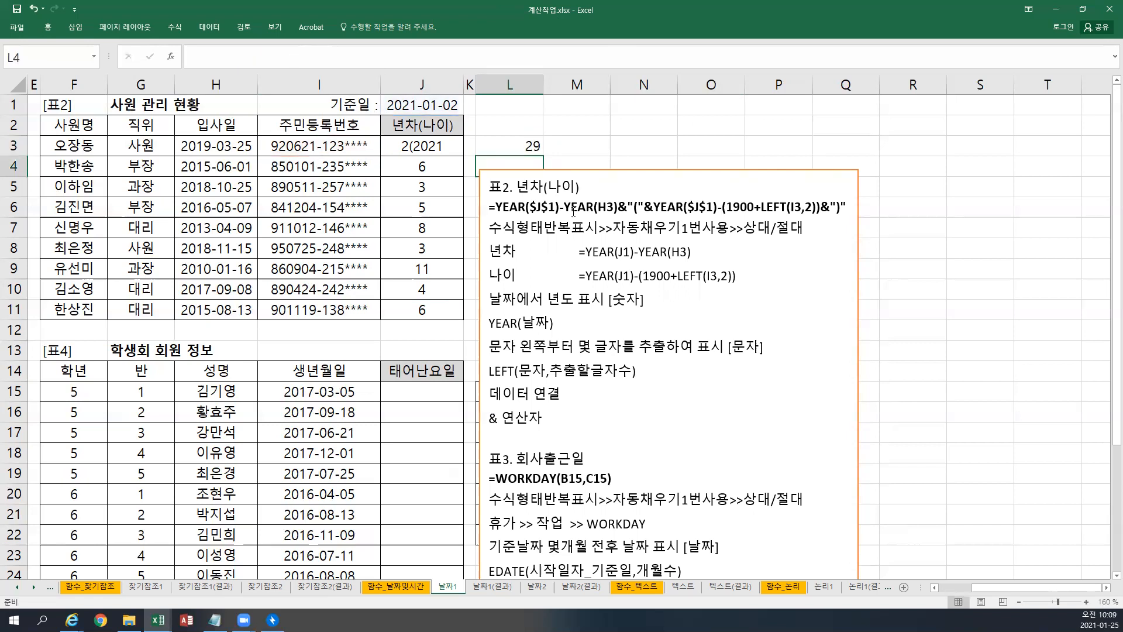
Rewrite the trial formula in L3 as =YEAR(J1)-(LEFT(I3,2)+1900), grouping the birth year in parentheses.
left_click(512, 148)
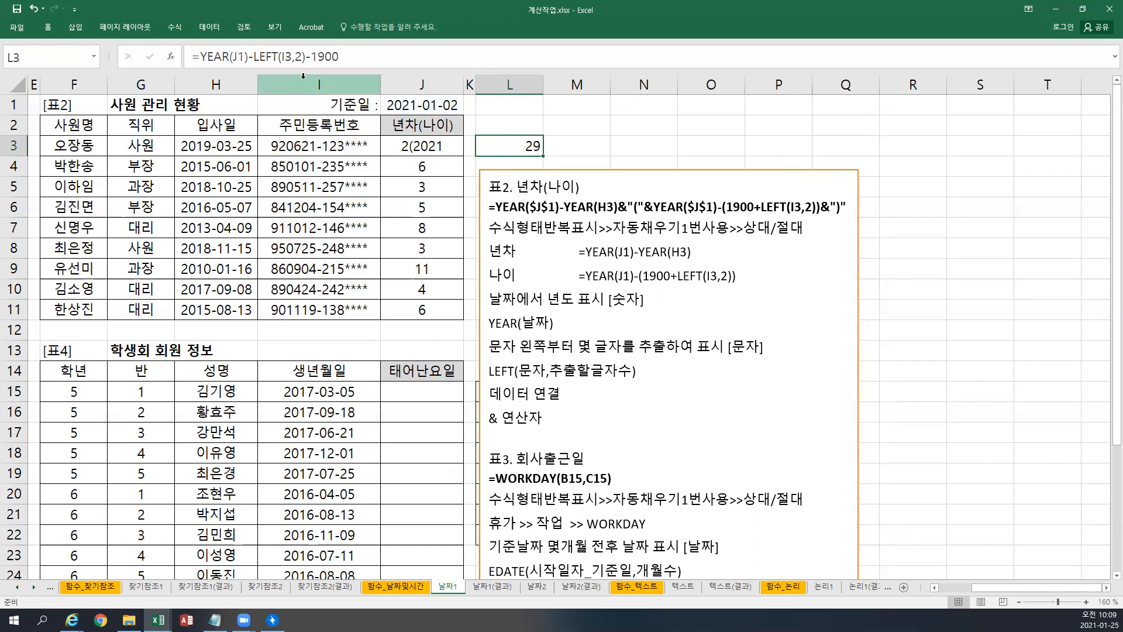
left_click(255, 57)
type("(")
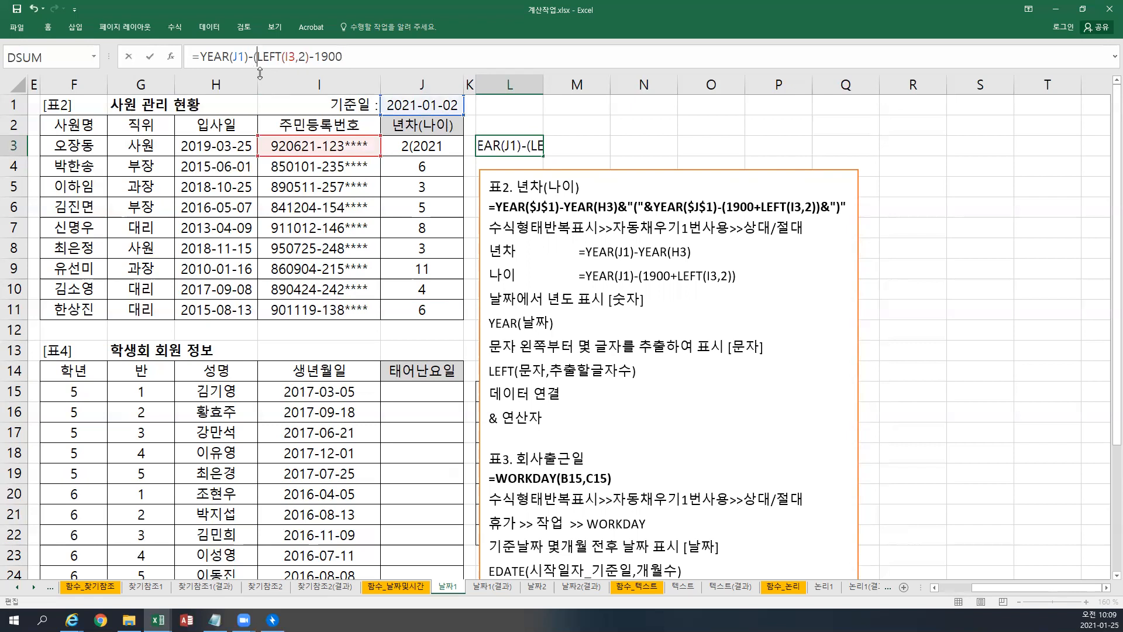
left_click(312, 56)
key("BackSpace")
type("+")
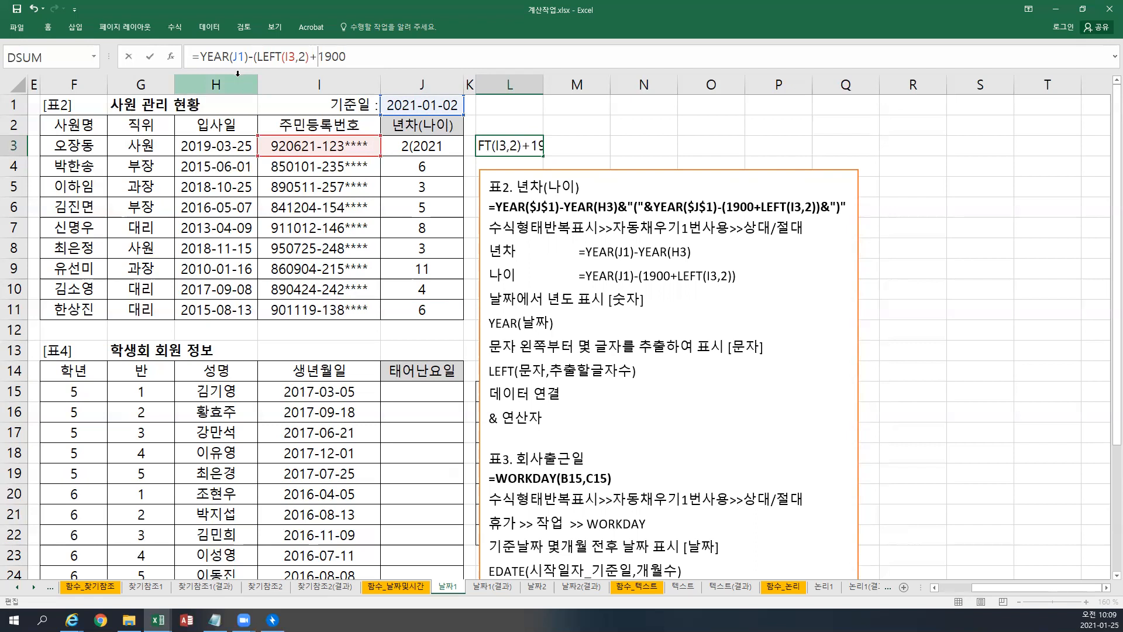
left_click(349, 57)
type(")")
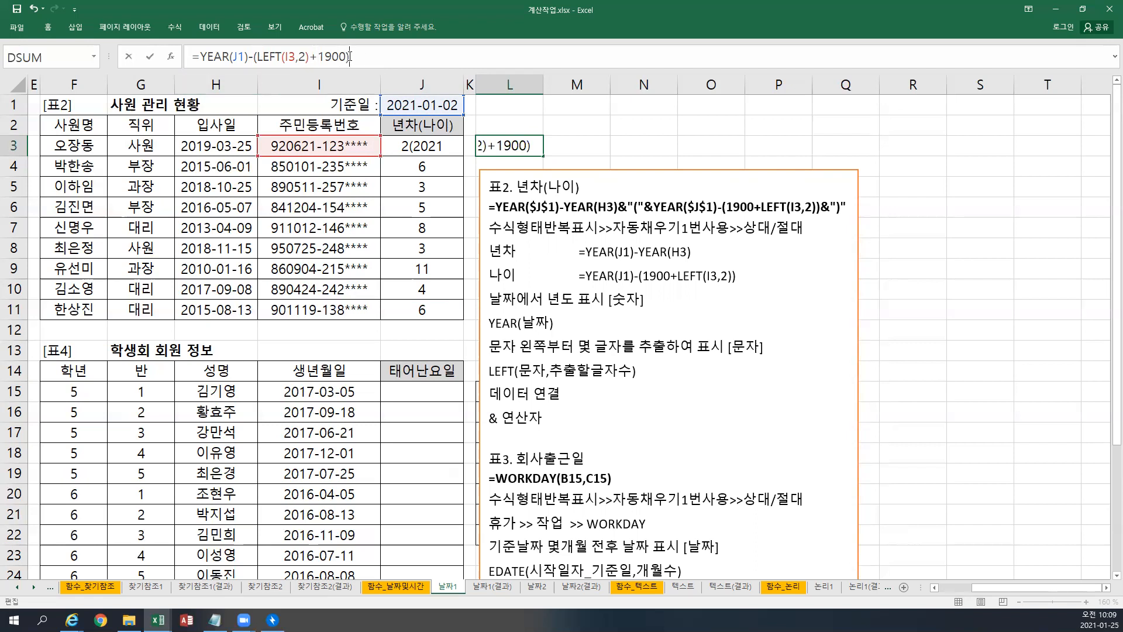
key("Return")
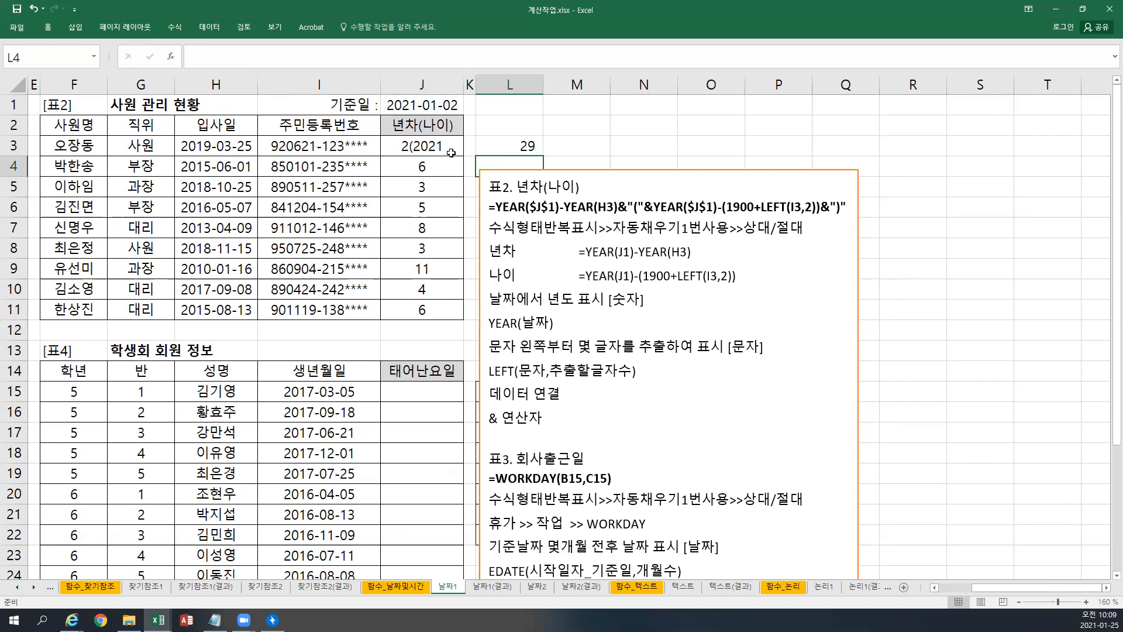
Append -(1900+LEFT(I3,2)) to the 년차(나이) formula in J3 and fill it down to J11.
left_click(499, 141)
left_click(441, 146)
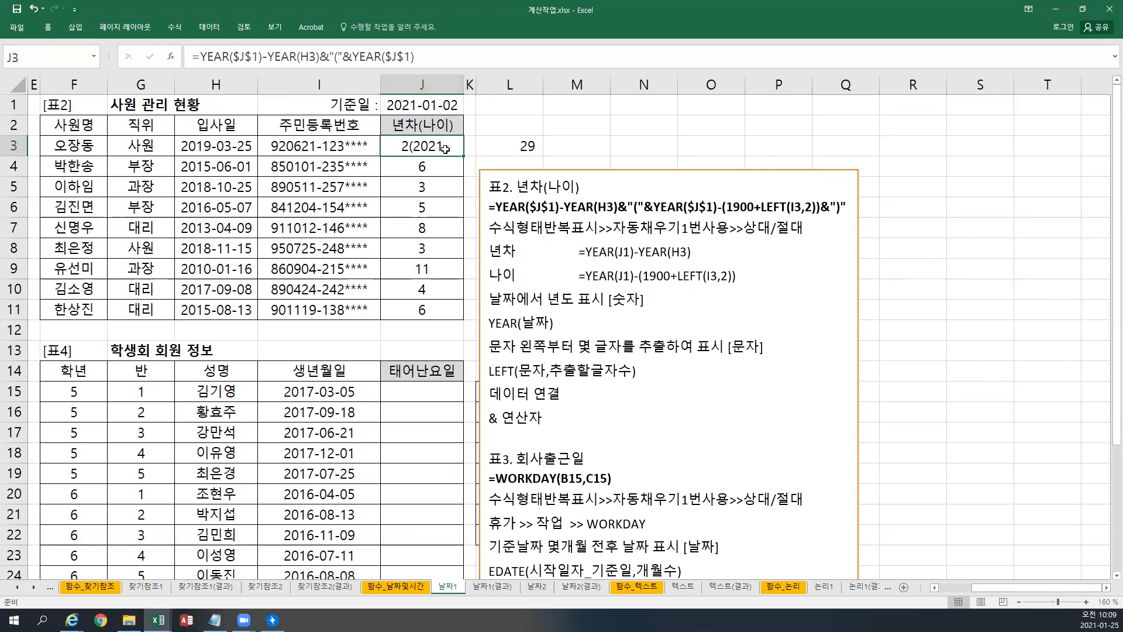
double_click(445, 148)
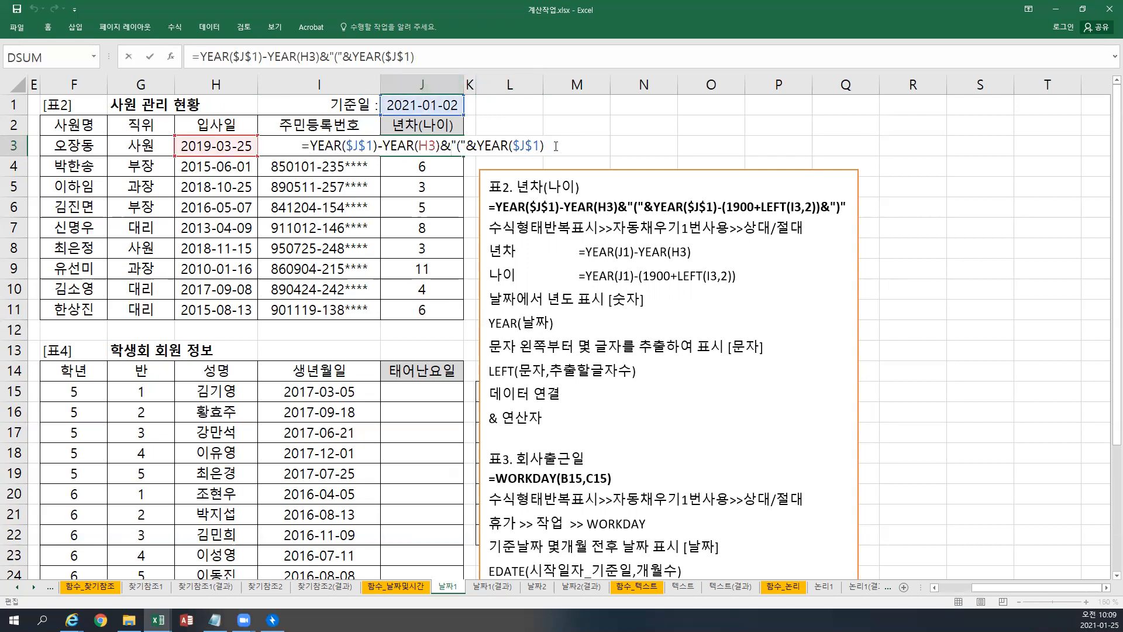
type("-(1900+")
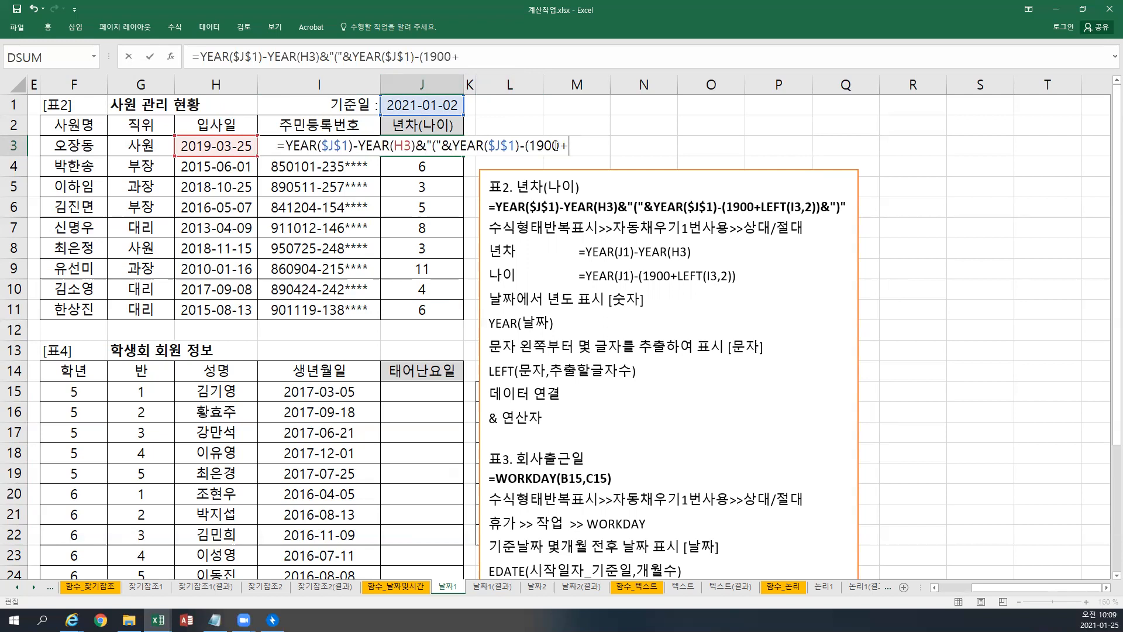
type("LEFT(")
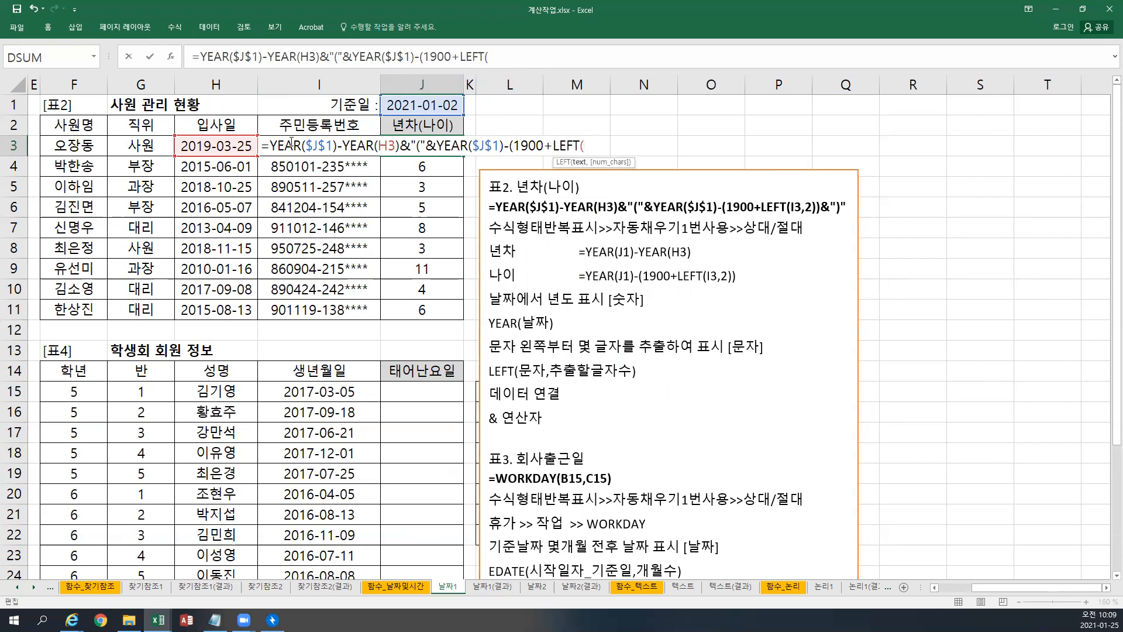
left_click(267, 105)
key("Down")
key("Down")
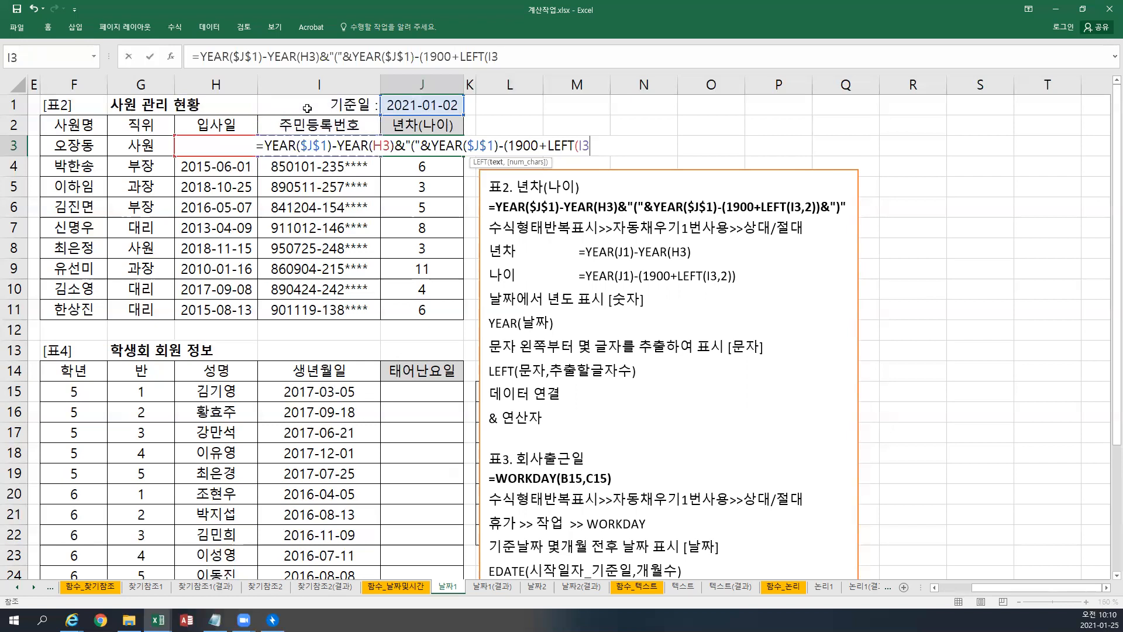
type(",2")
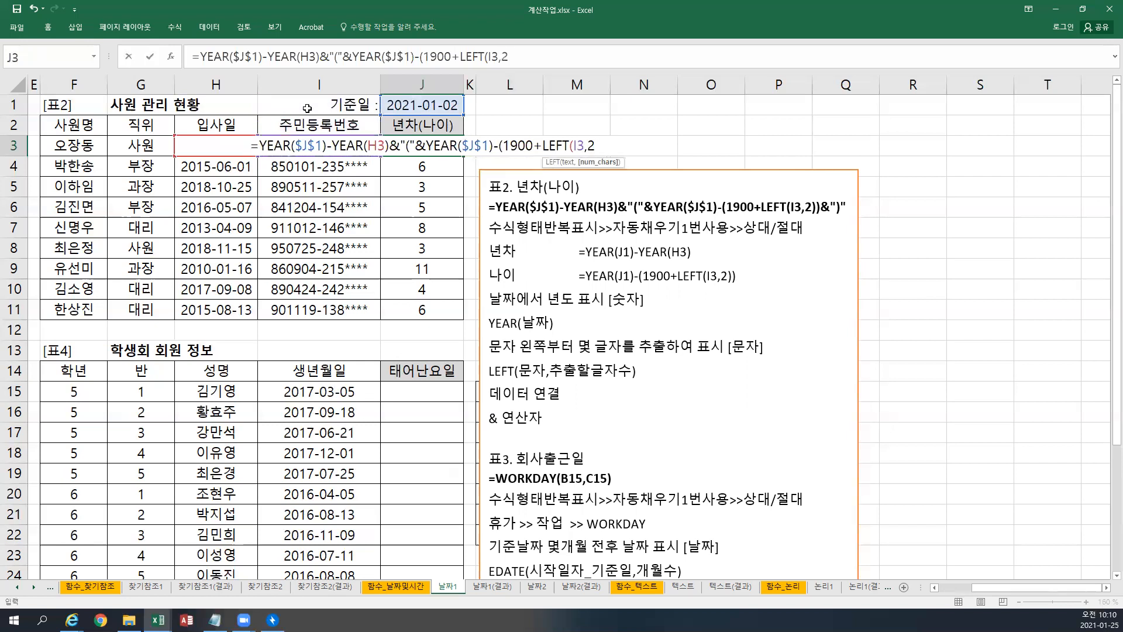
type(")")
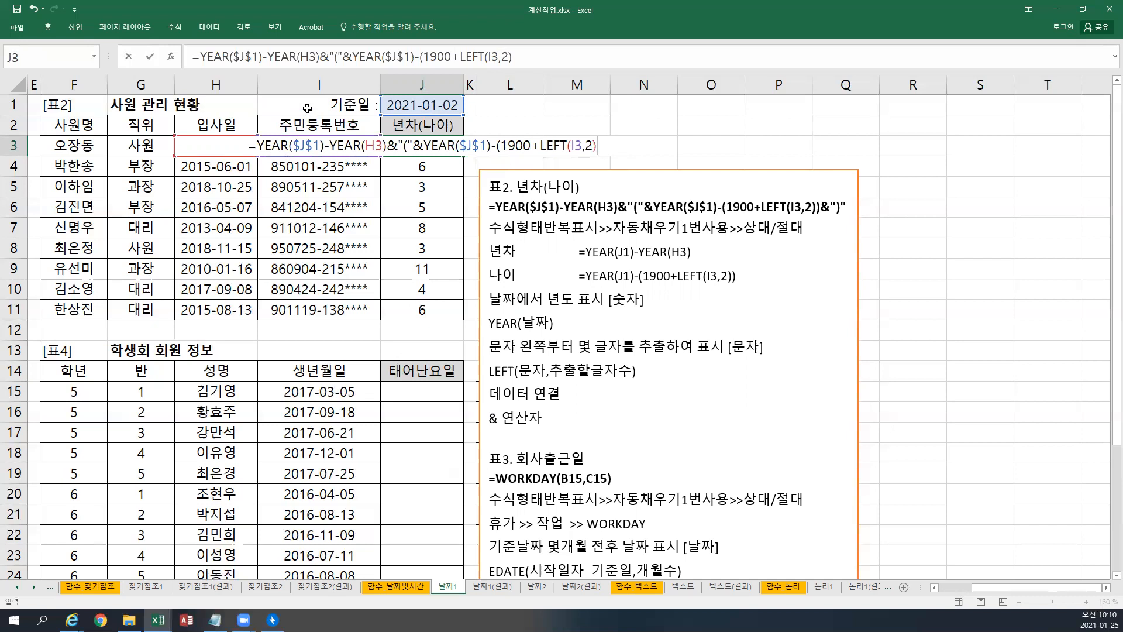
type(")")
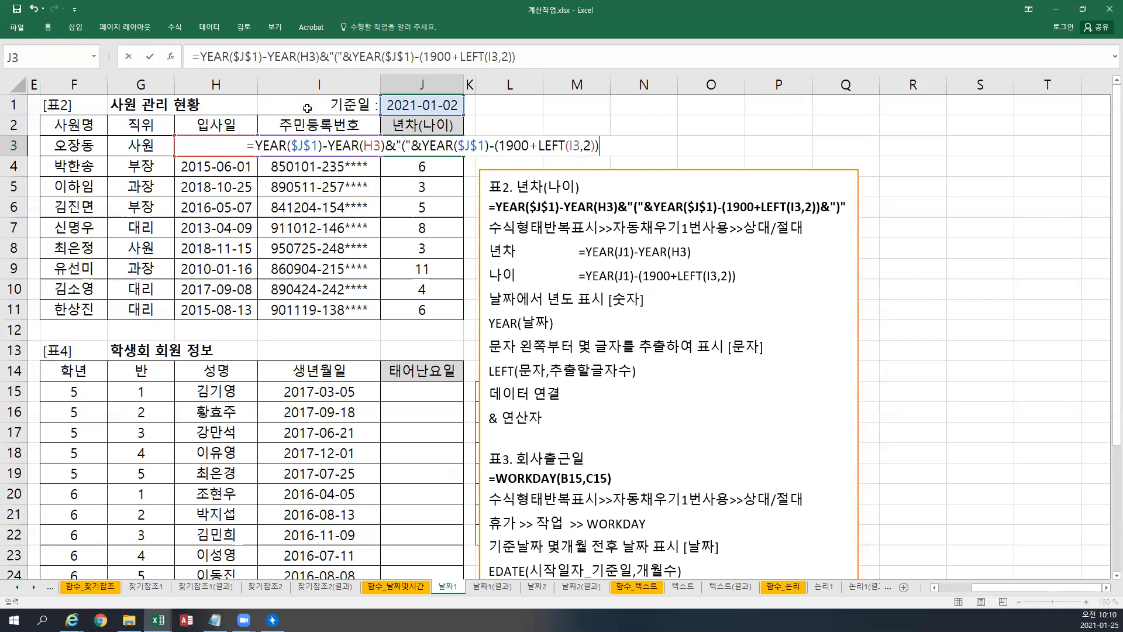
key("ctrl+Return")
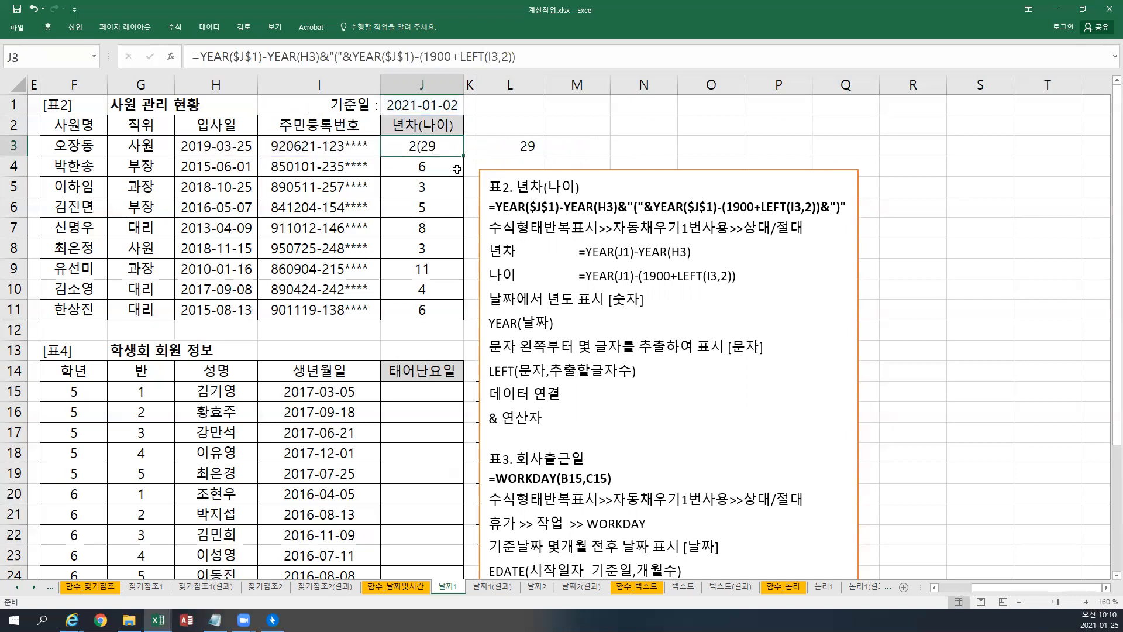
left_click_drag(463, 156, 461, 318)
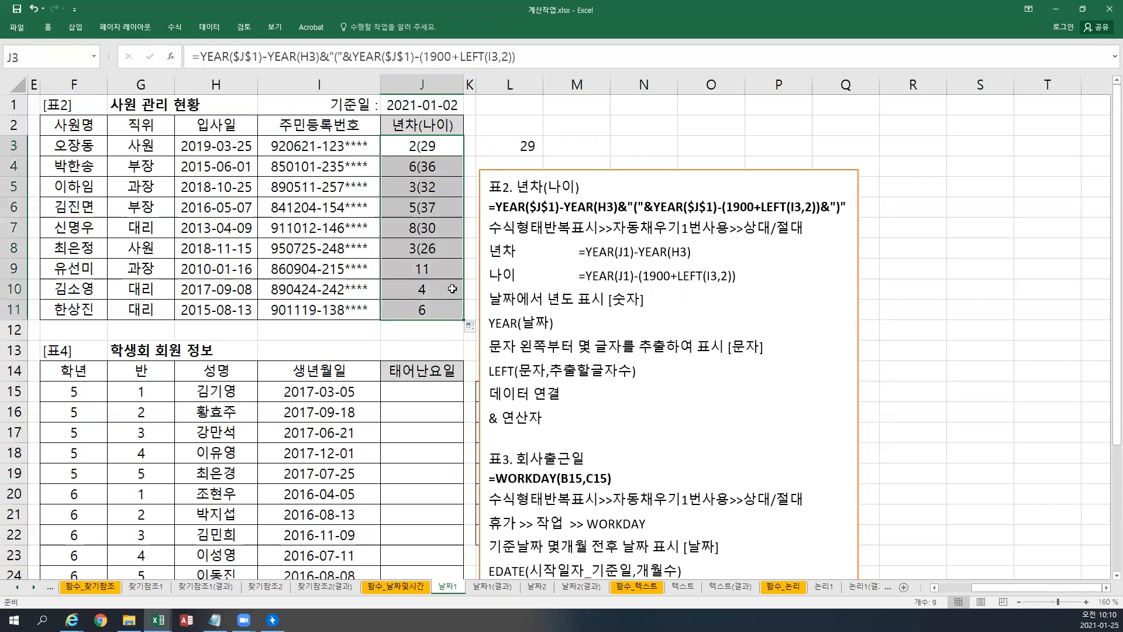
Append &")" to the J3 formula to join the closing parenthesis and fill it down to J11.
left_click(438, 147)
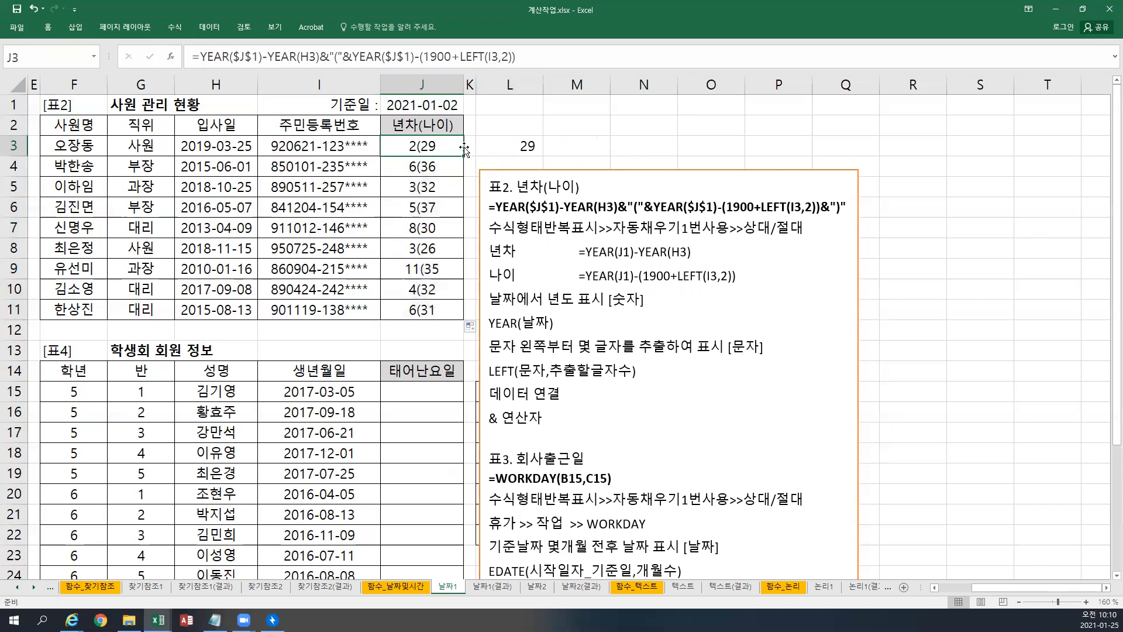
double_click(460, 147)
left_click(598, 145)
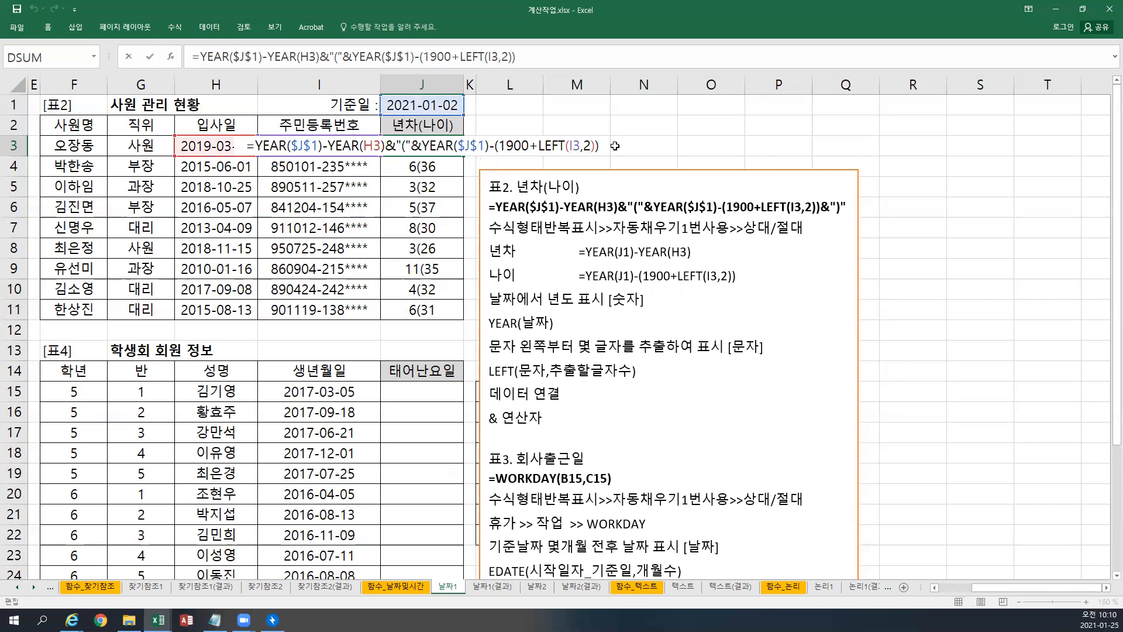
type("&\")")
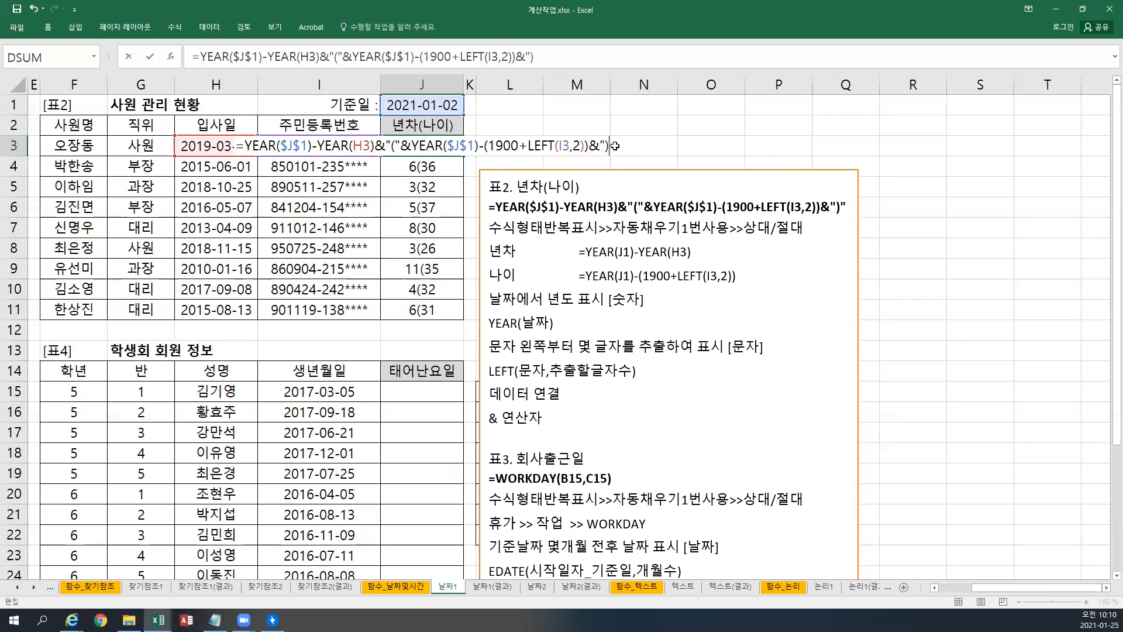
key("Return")
key("Up")
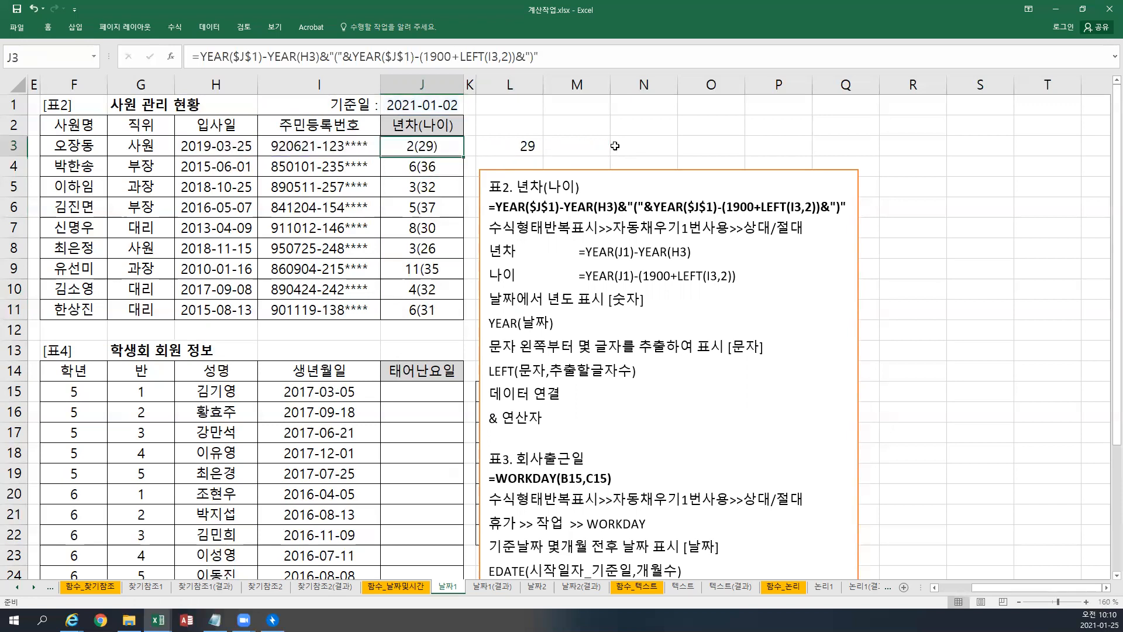
double_click(463, 156)
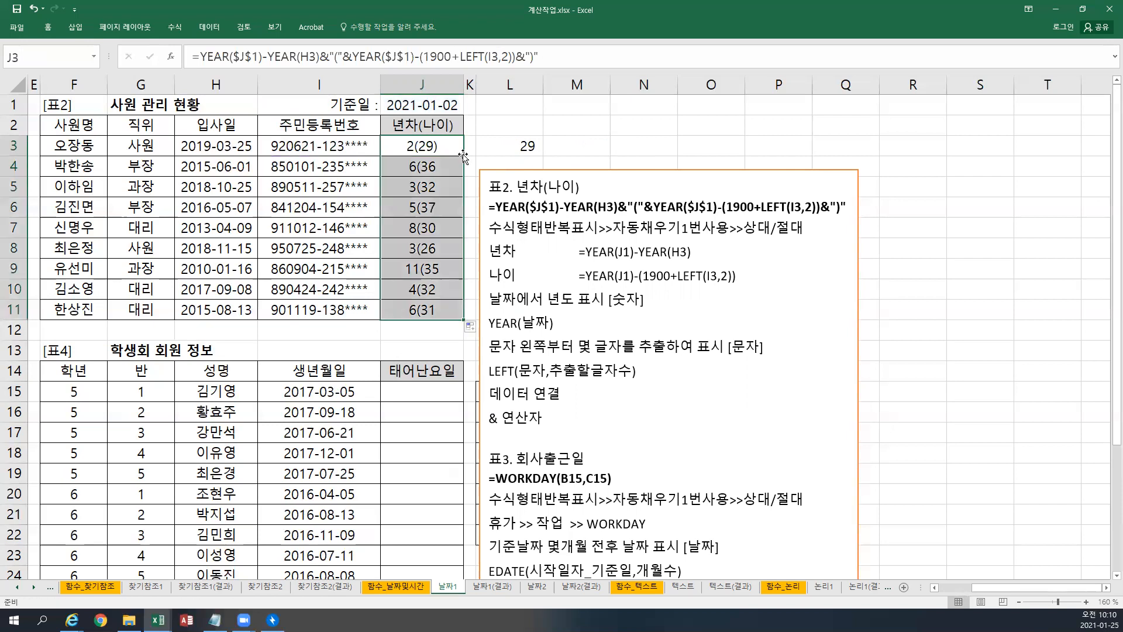
left_click(456, 148)
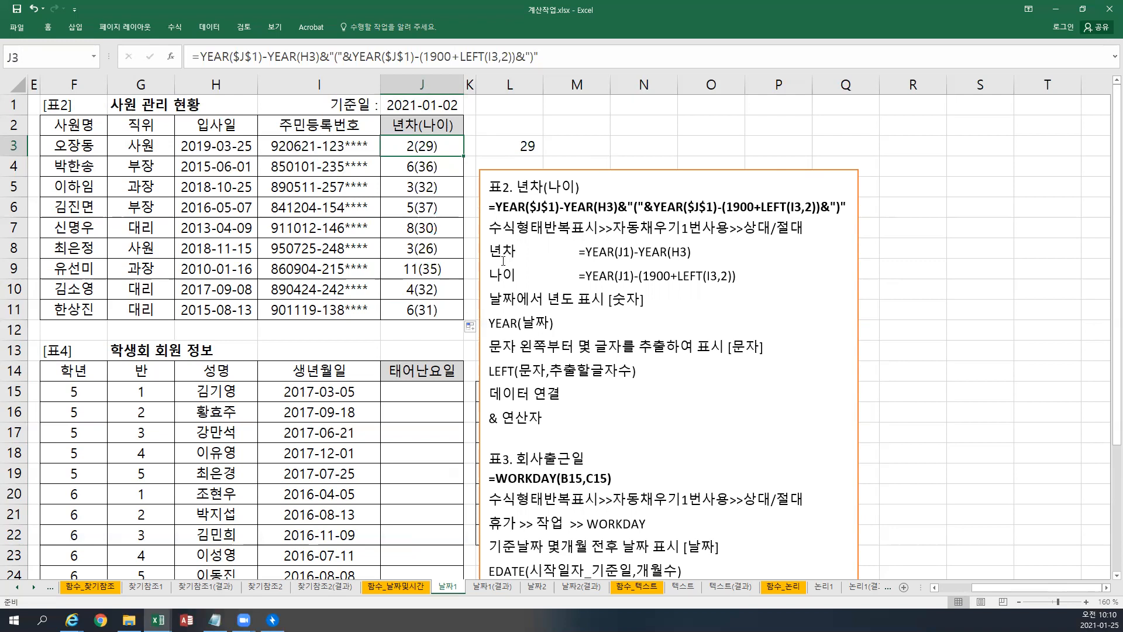
Move the notes text box over 표2 and 표4 to uncover 요일구분표, and bring 표1 and 표3 into view.
left_click(562, 173)
left_click_drag(562, 173, 104, 100)
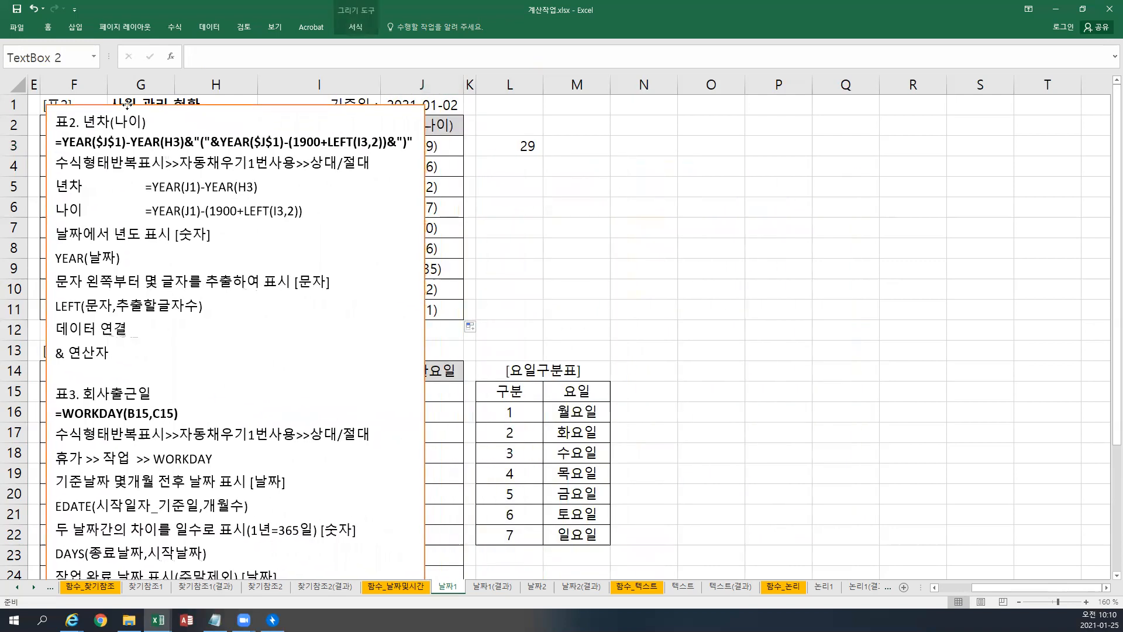
left_click(936, 587)
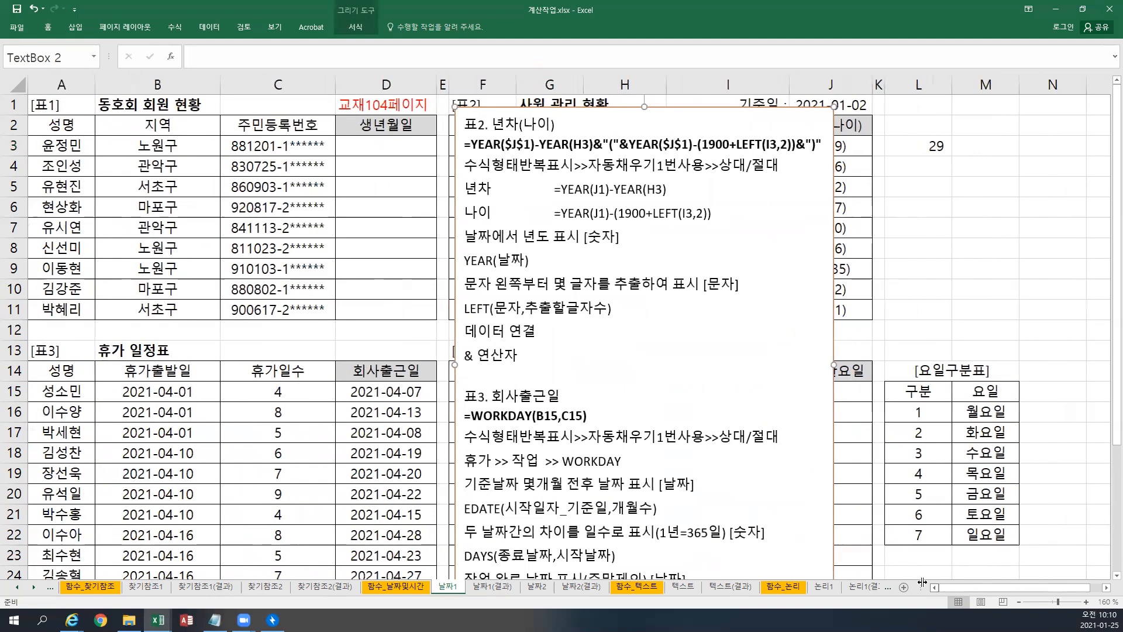